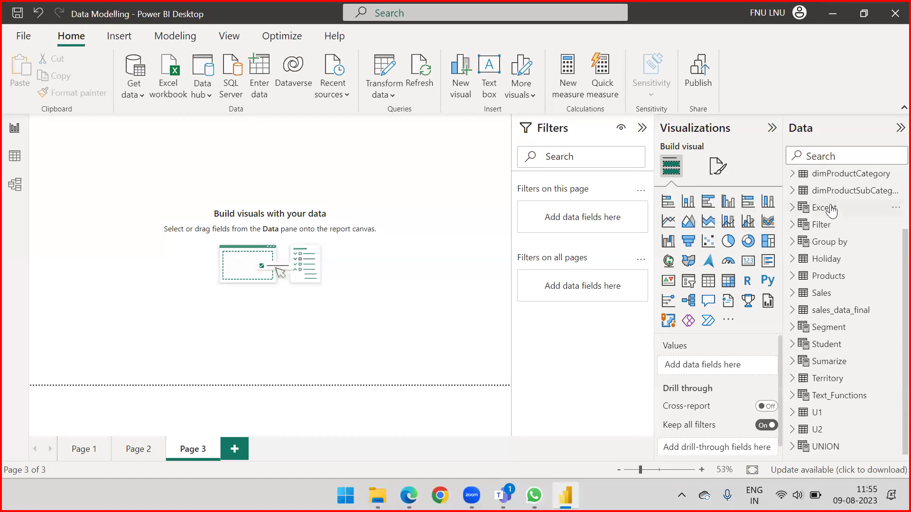
Close the Data Modelling report and save its changes
scroll(802, 284, "up", 3)
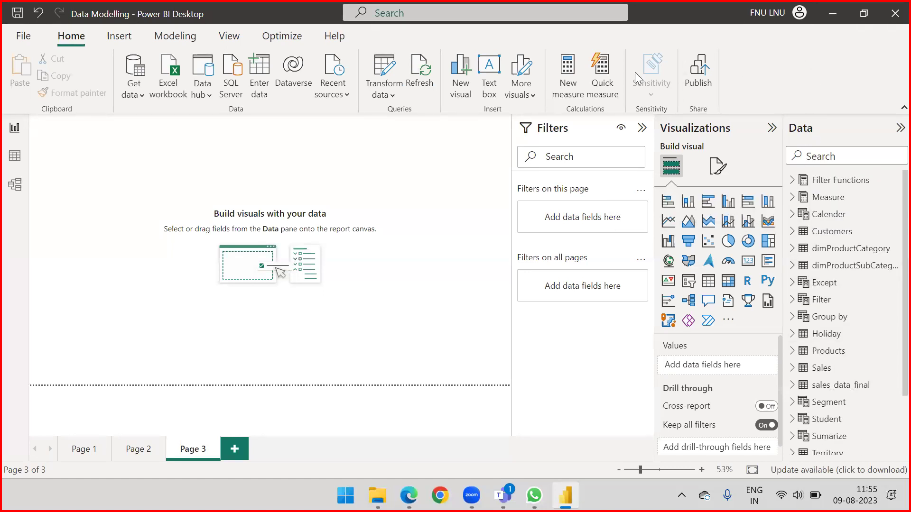
scroll(842, 314, "down", 3)
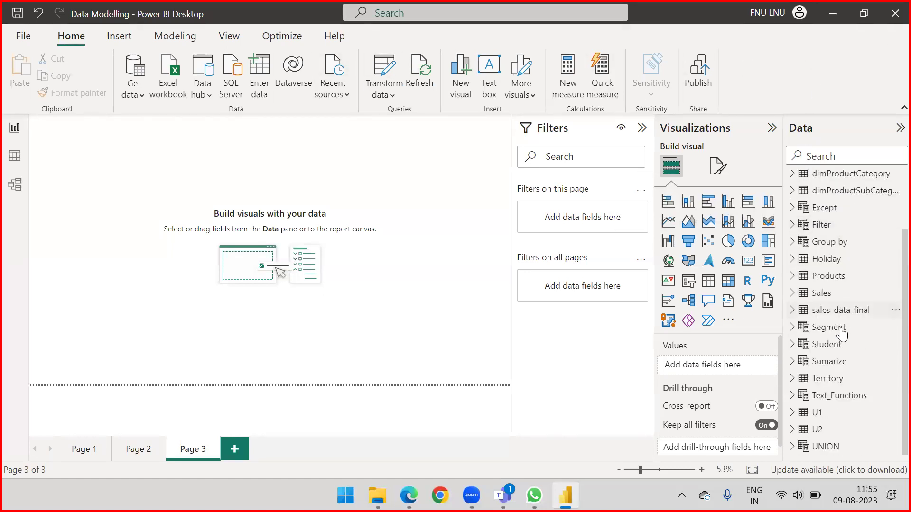
left_click(890, 16)
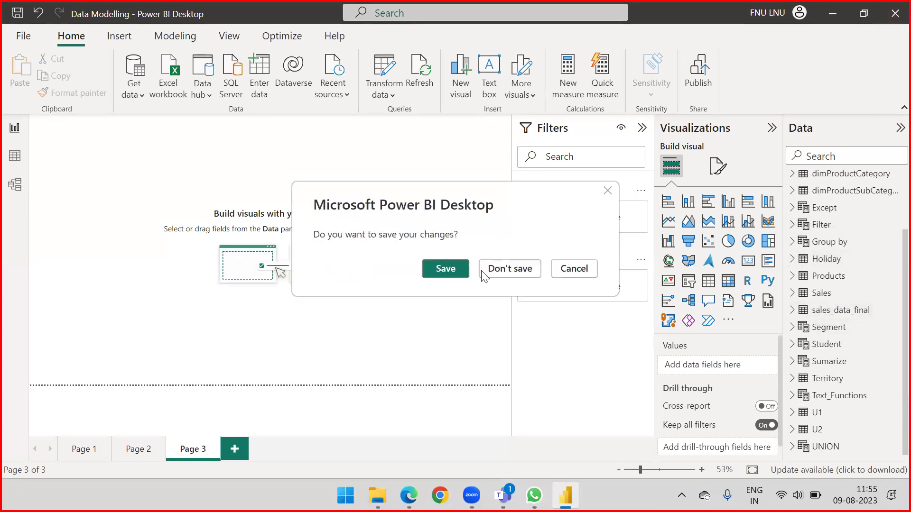
left_click(448, 269)
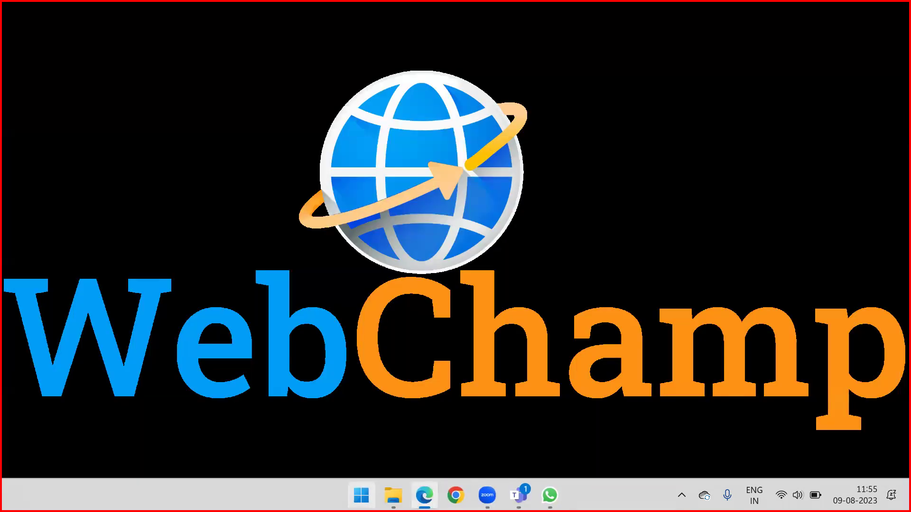
Launch Power BI Desktop and dismiss its start screen to reach a blank report
left_click(361, 495)
type("Powe")
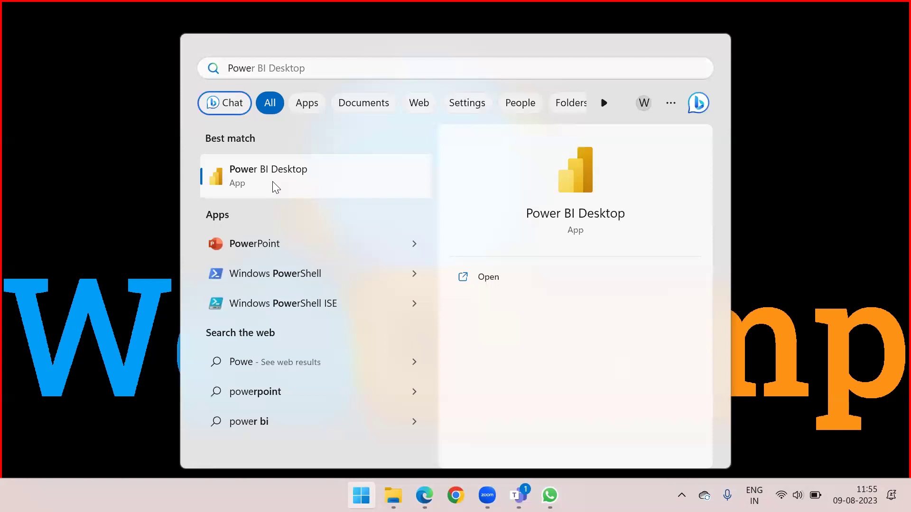
left_click(272, 183)
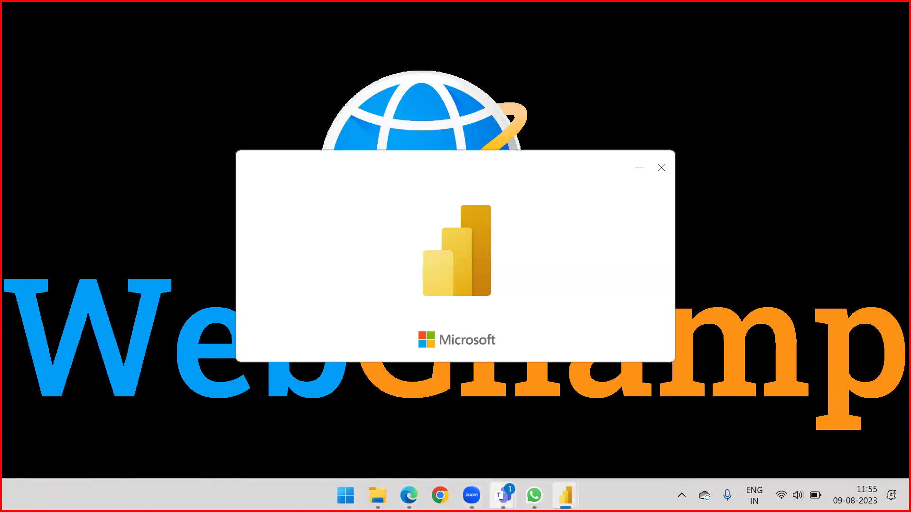
mouse_move(503, 494)
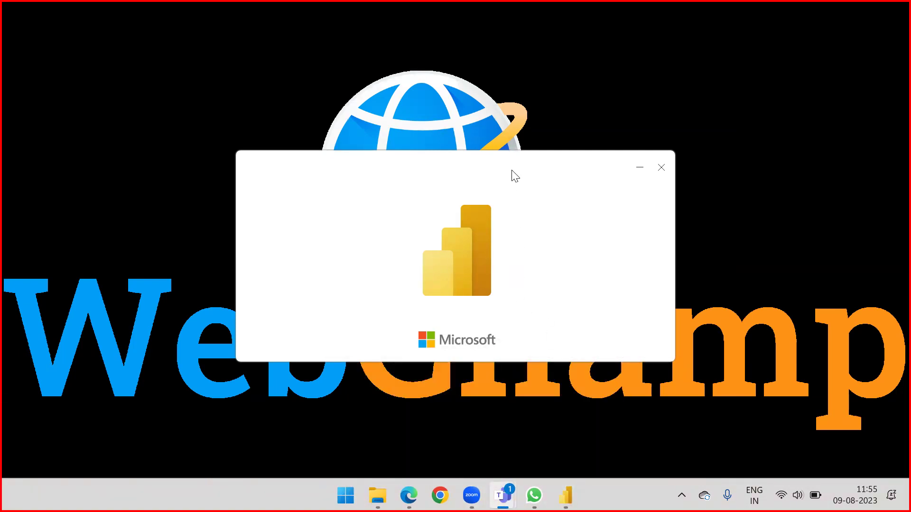
left_click(418, 496)
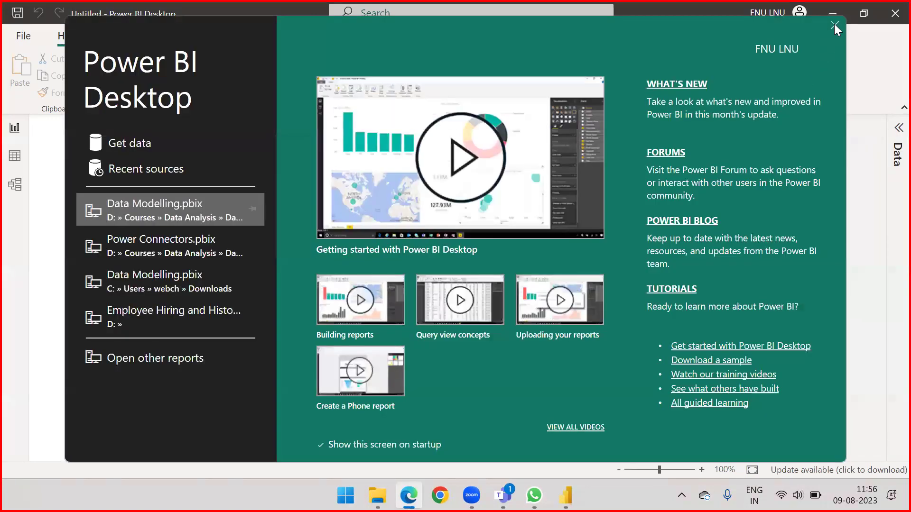
left_click(834, 25)
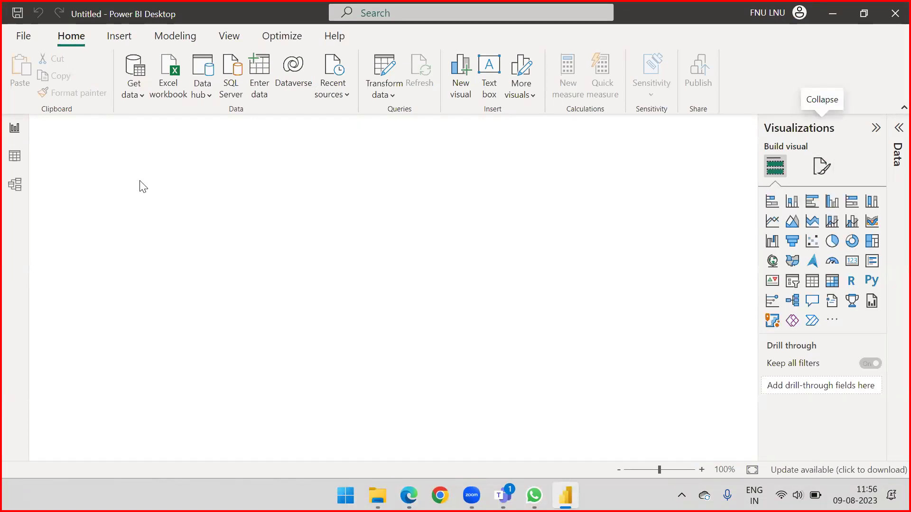
Connect to the Project Excel workbook in the Downloads folder as a data source
left_click(171, 87)
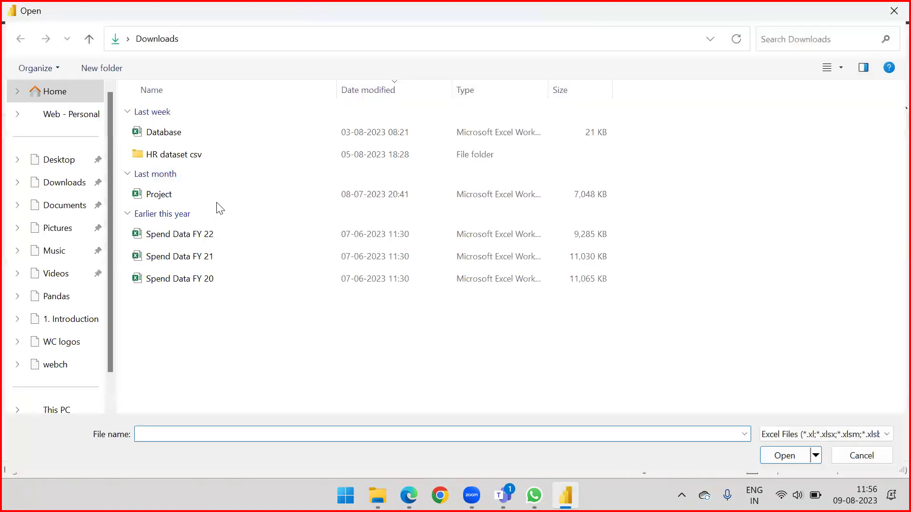
left_click(186, 194)
left_click(765, 458)
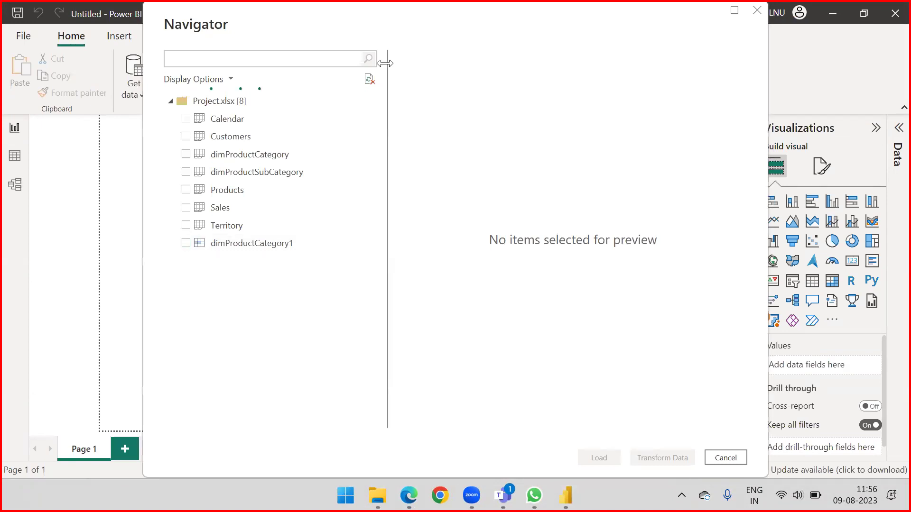
Load the Calendar, Customers, Products, Sales and Territory sheets from the Project workbook and dismiss the load summary
left_click(186, 123)
left_click(186, 136)
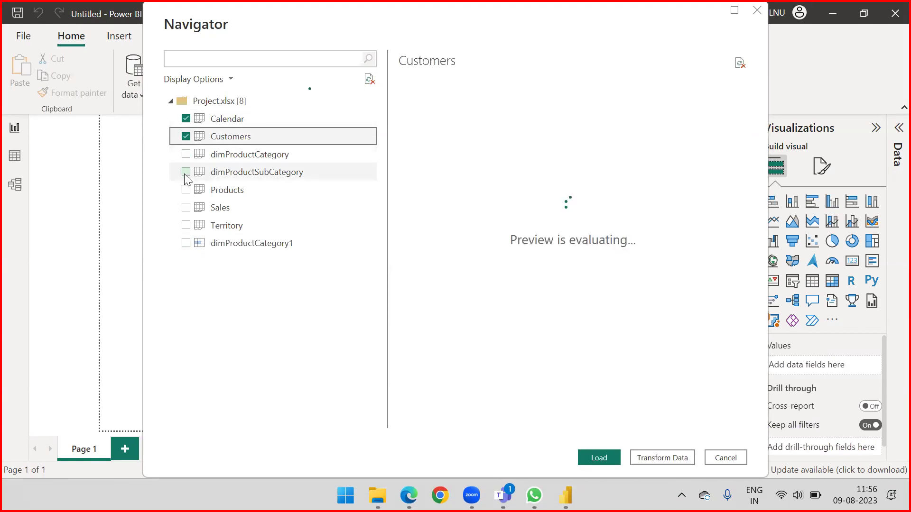
left_click(185, 190)
left_click(186, 208)
left_click(186, 225)
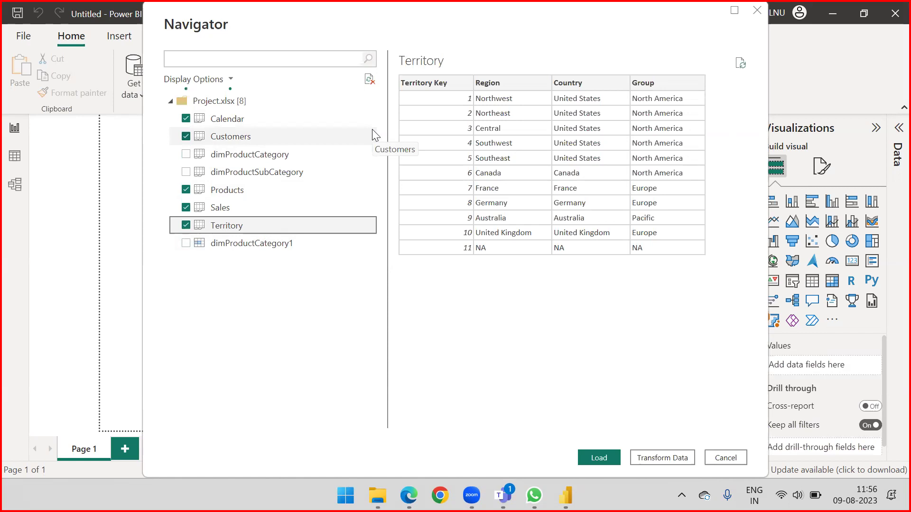
left_click(599, 458)
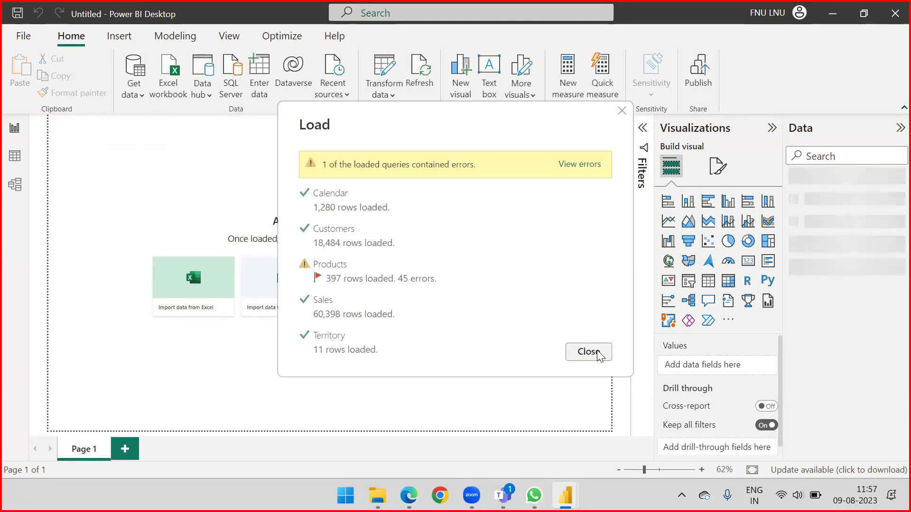
left_click(588, 351)
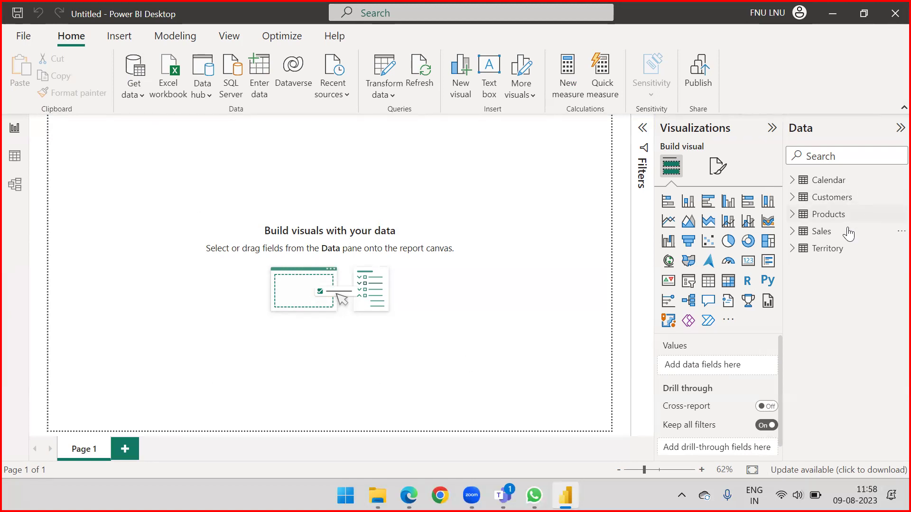
Select the Calendar table and review the relationships defined in the model
left_click(829, 181)
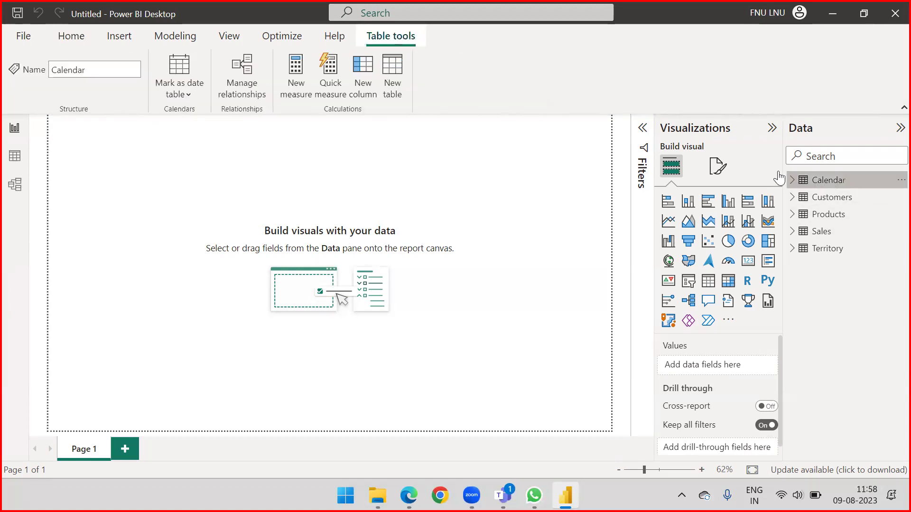
left_click(242, 86)
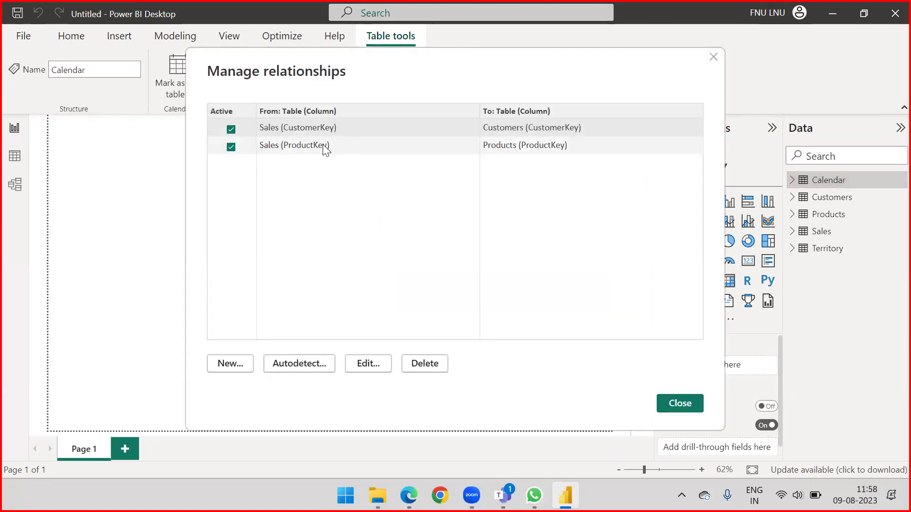
left_click(676, 404)
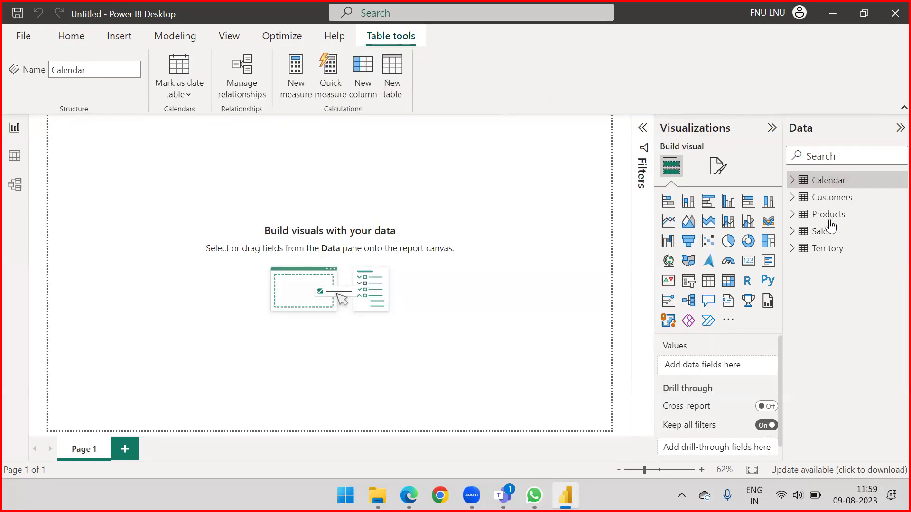
Display the Calendar table's data and look through its rows and columns
left_click(9, 159)
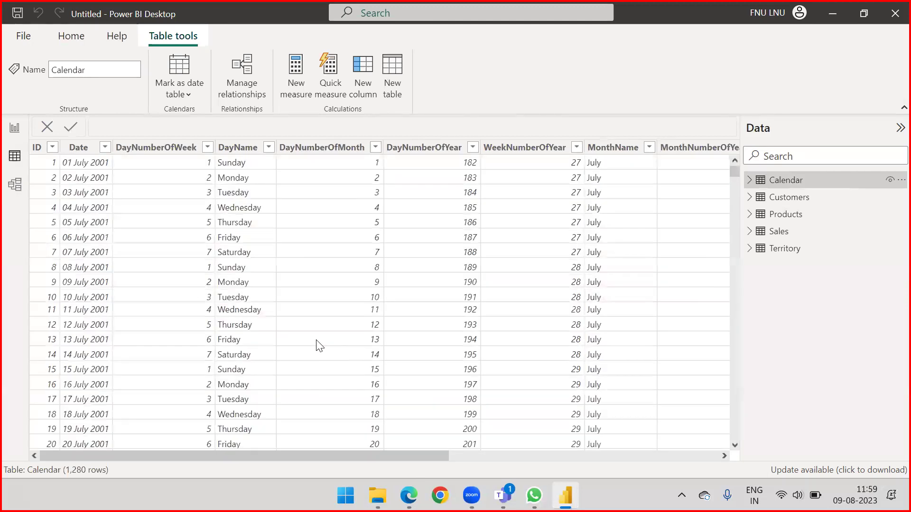
scroll(300, 288, "down", 4)
scroll(298, 290, "up", 4)
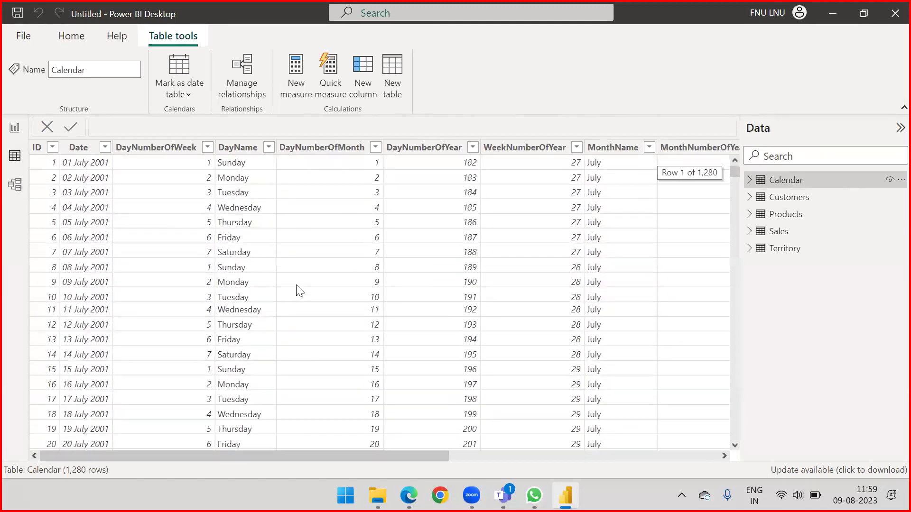
left_click_drag(303, 455, 148, 456)
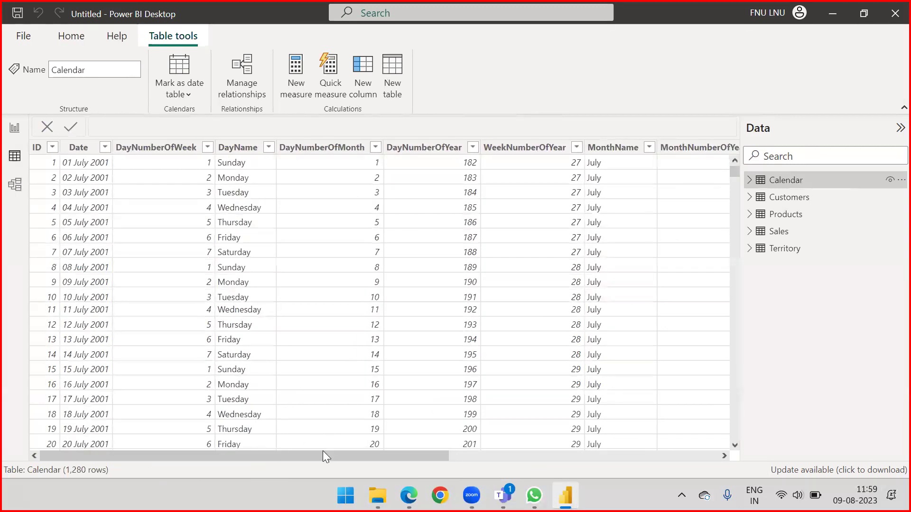
left_click_drag(336, 454, 625, 449)
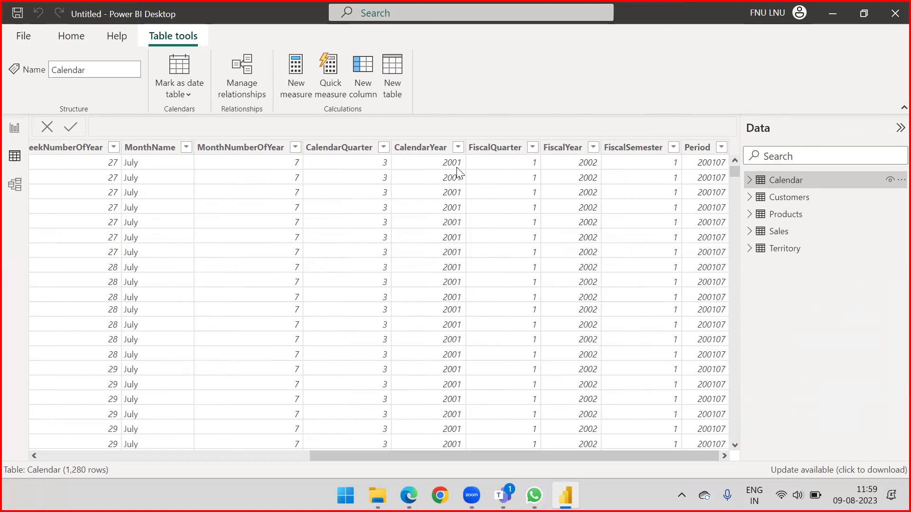
Add a calculated column to the Calendar table, name it Quarter and start its formula with the QUARTER function
left_click(363, 82)
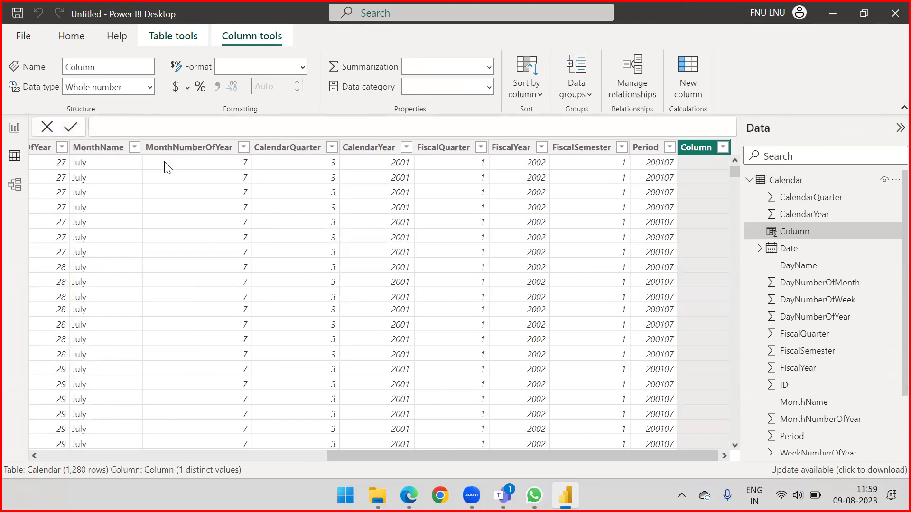
key("BackSpace")
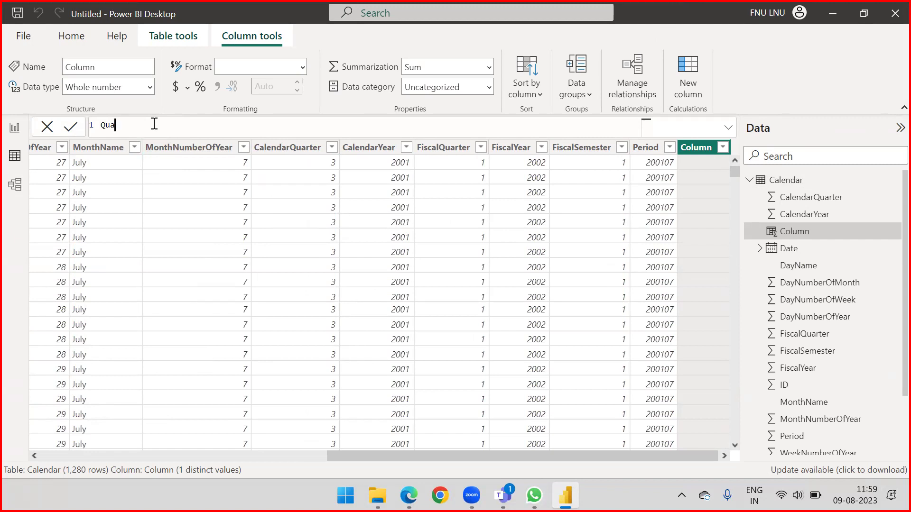
type("Quarter = Qua")
key("Tab")
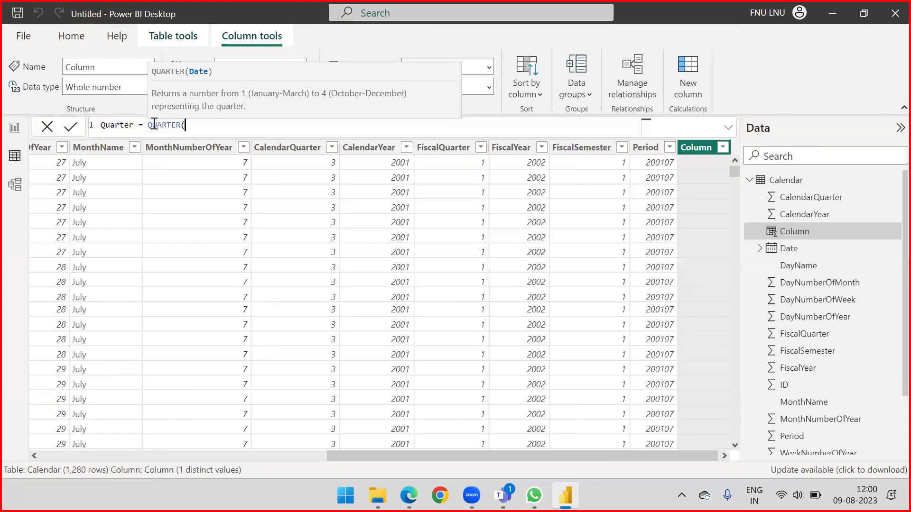
left_click_drag(355, 455, 71, 474)
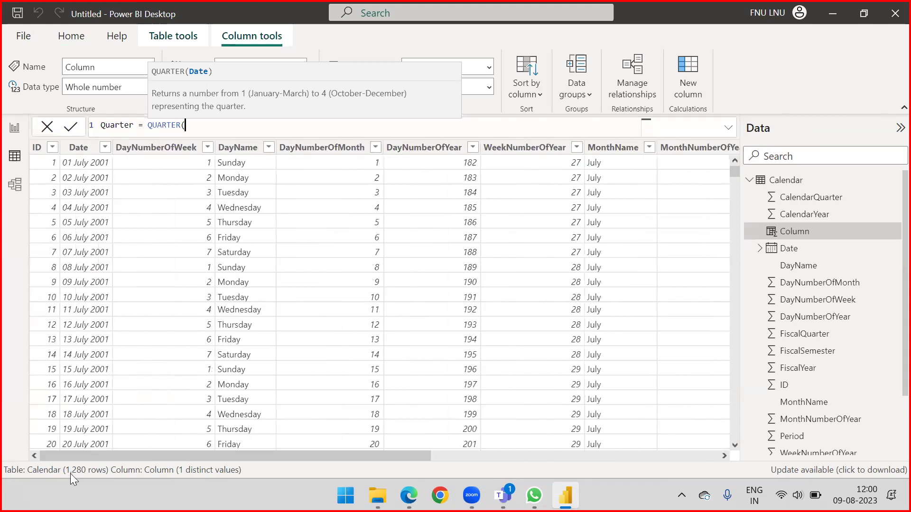
type("Date")
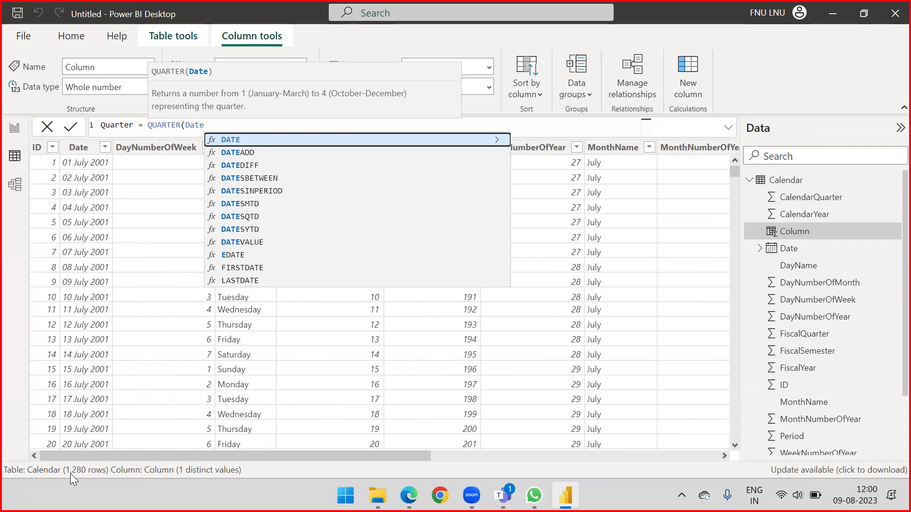
key("BackSpace")
key("BackSpace")
key("BackSpace")
key("BackSpace")
Complete the column formula as Quarter = QUARTER('Calendar'[Date]) and commit it
type("cal")
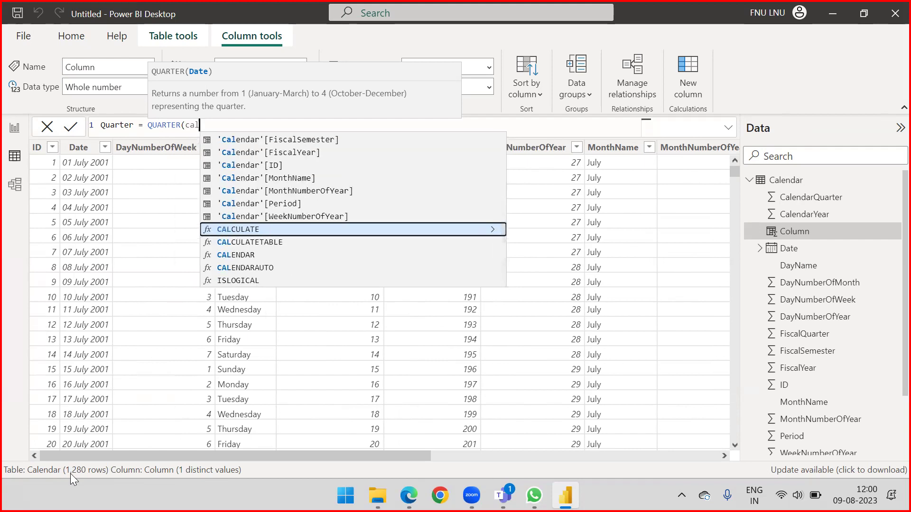
type("ender")
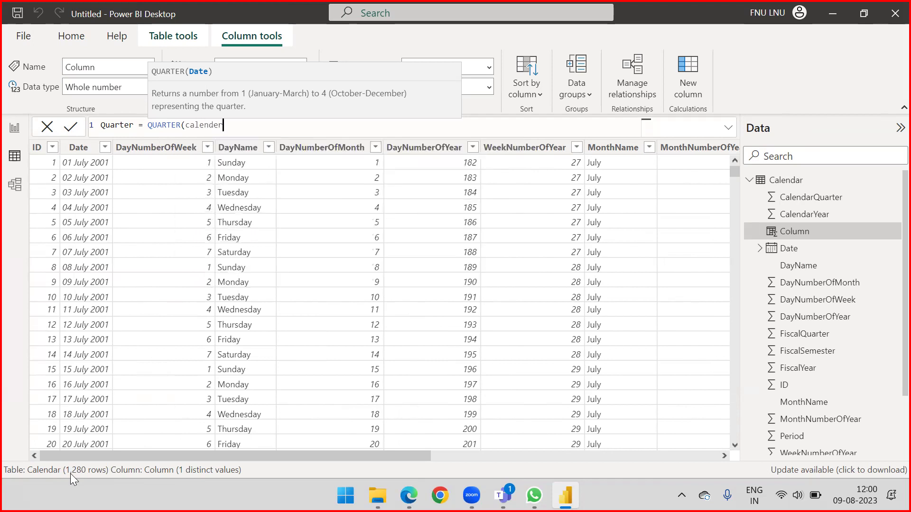
key("BackSpace")
key("Down")
key("Down")
key("Down")
key("Down")
key("Up")
key("Tab")
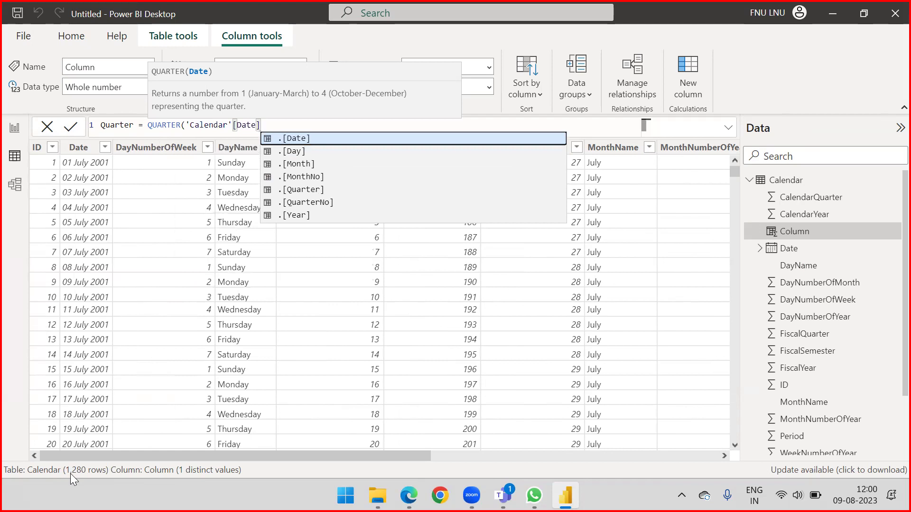
type(")")
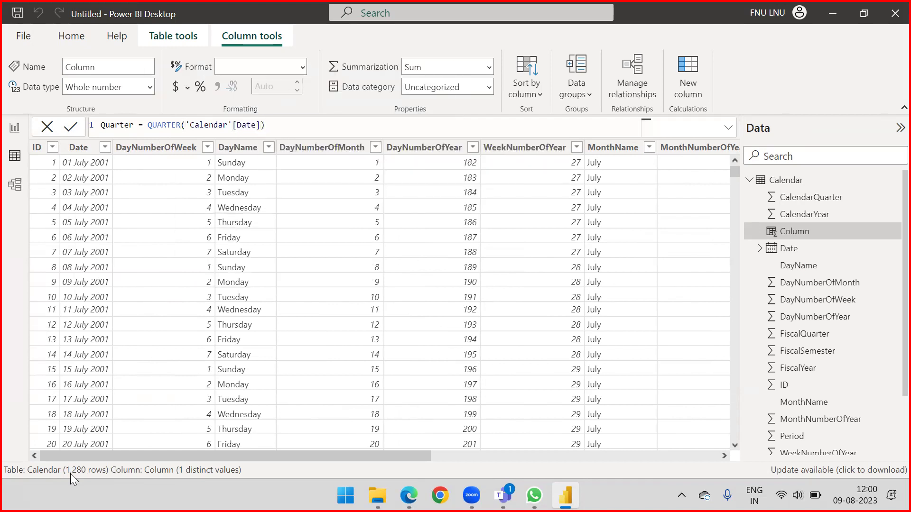
key("Return")
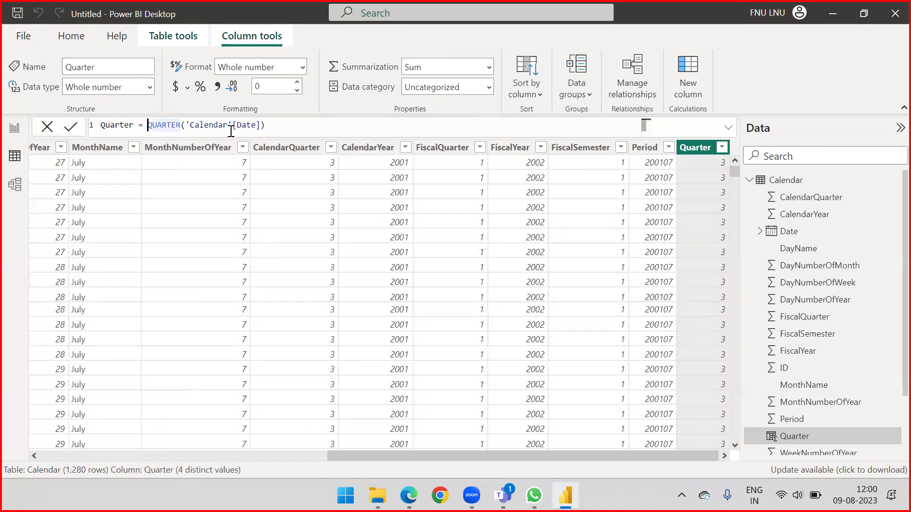
Prefix the Quarter column's formula with the letter Q so it reads Quarter = "Q" & QUARTER('Calendar'[Date]), and commit it
type("\"")
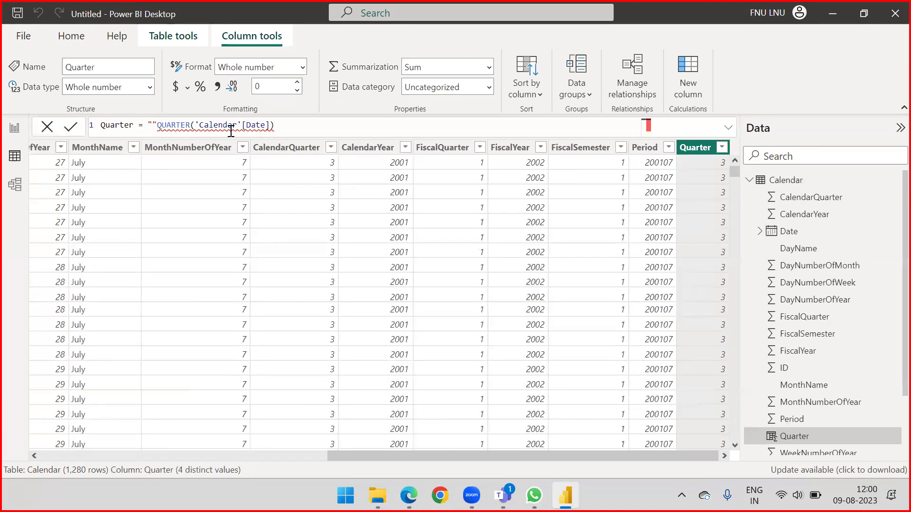
type("Q\"")
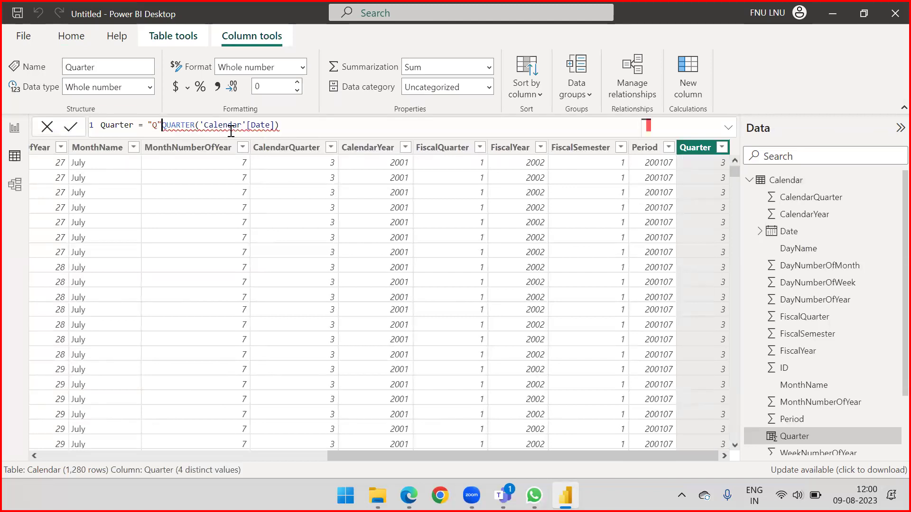
type(" &")
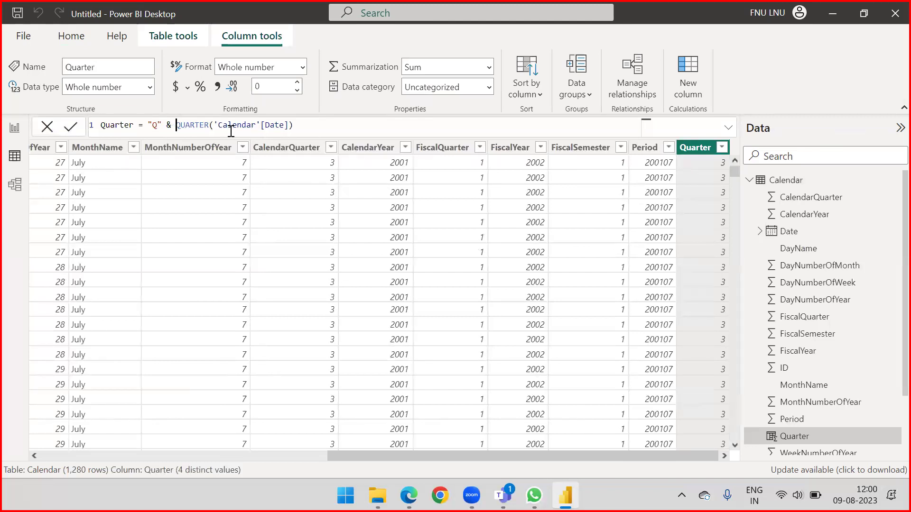
left_click(306, 129)
key("Return")
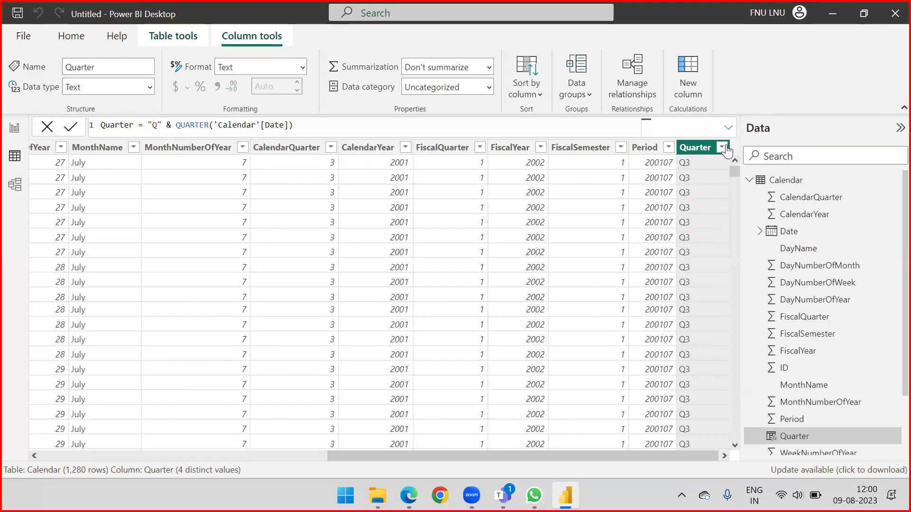
Inspect the Quarter column's filter list and look over its row values
left_click(722, 147)
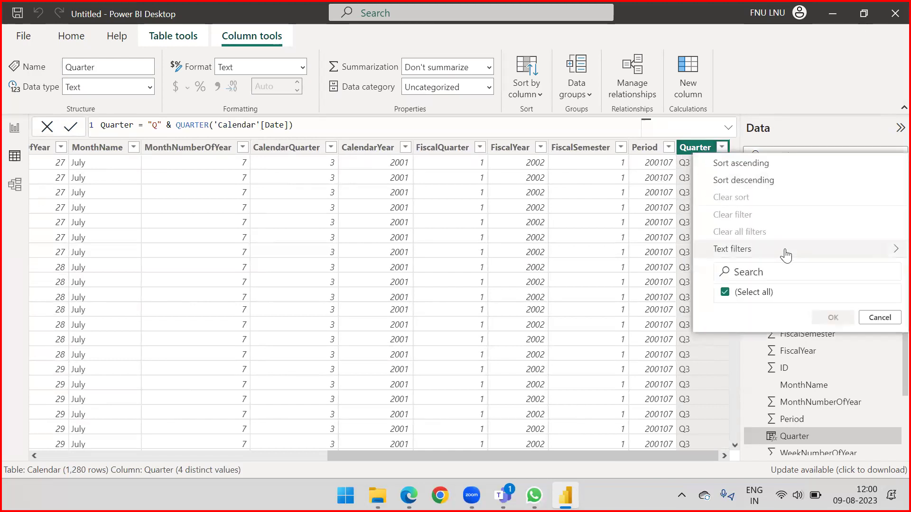
mouse_move(785, 253)
left_click(879, 361)
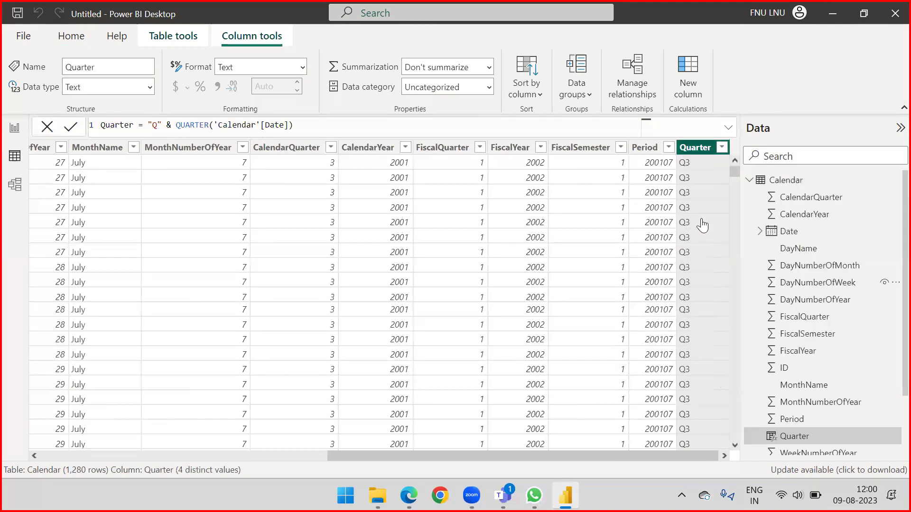
scroll(537, 266, "down", 2)
scroll(537, 266, "up", 2)
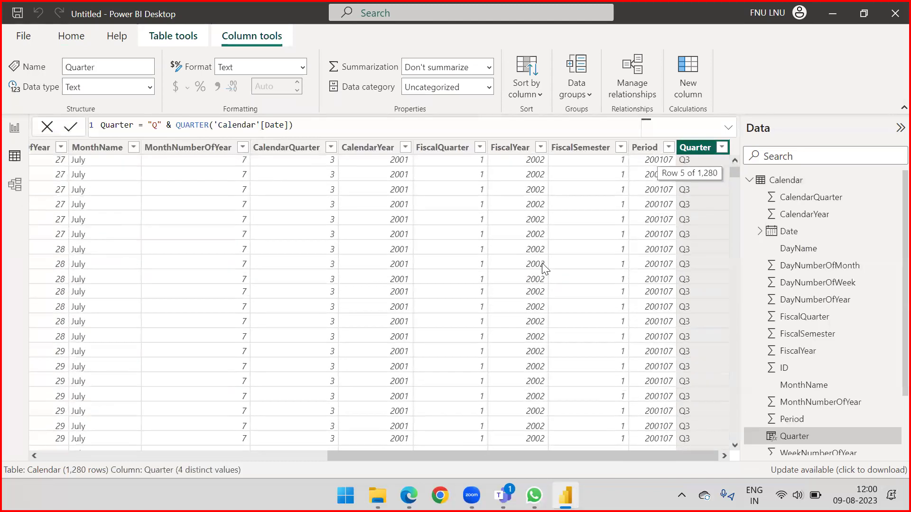
Review the distinct month names in the Calendar table's MonthName column without applying a filter
left_click(752, 180)
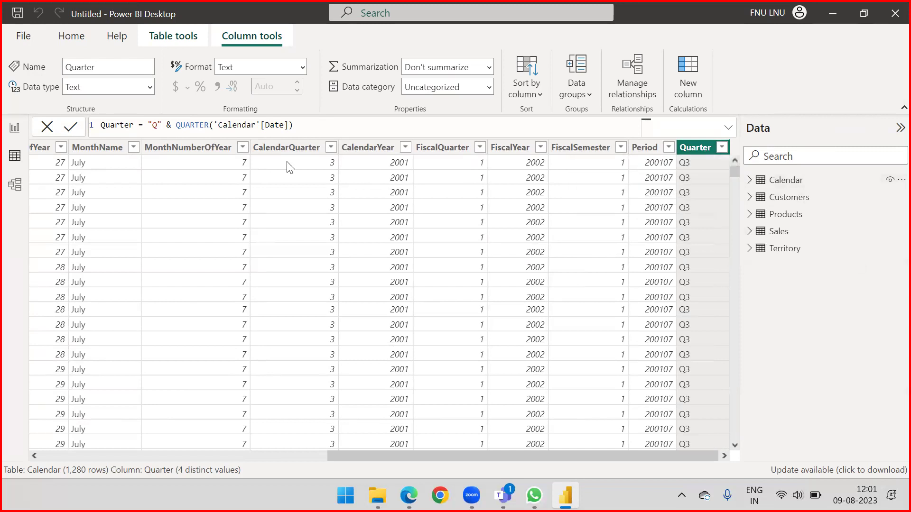
left_click(15, 128)
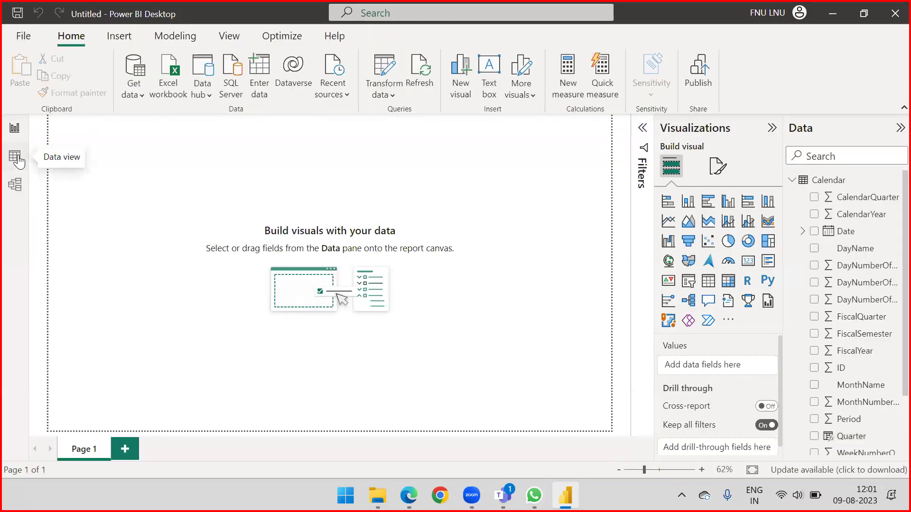
left_click(17, 159)
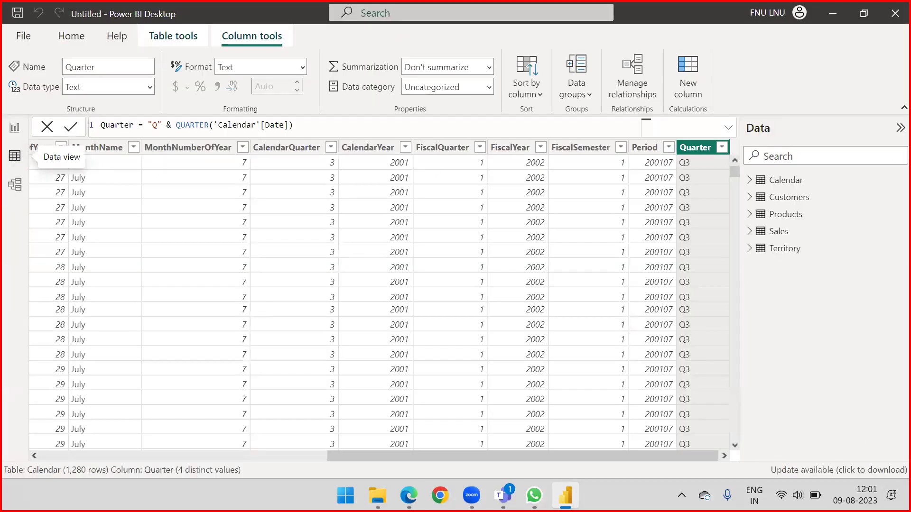
left_click(799, 184)
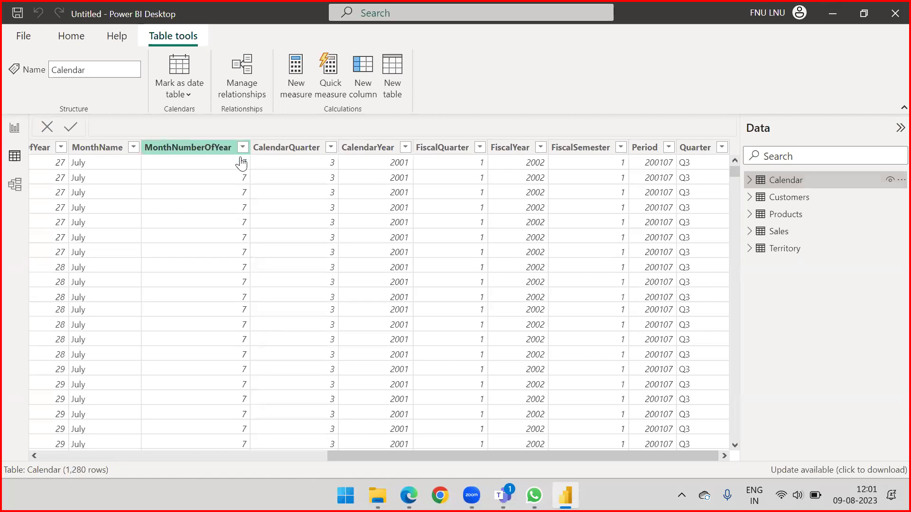
left_click(137, 152)
left_click(133, 148)
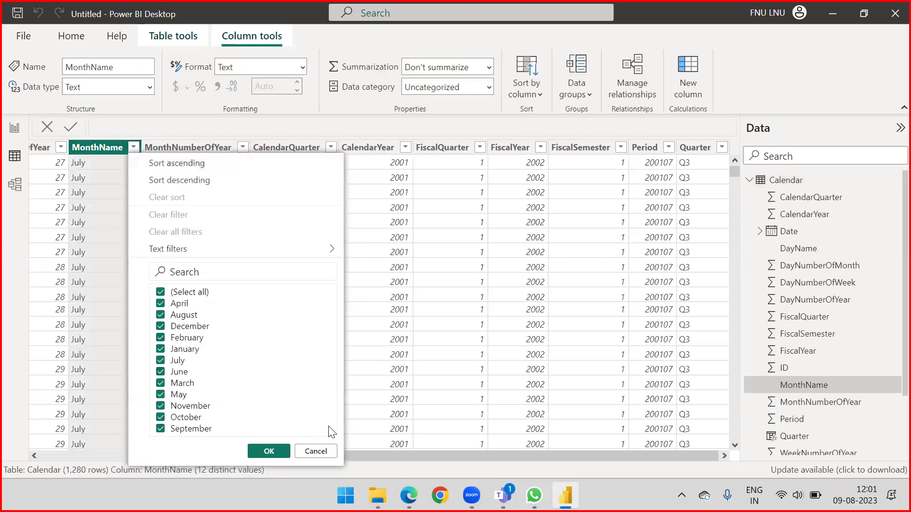
left_click(315, 452)
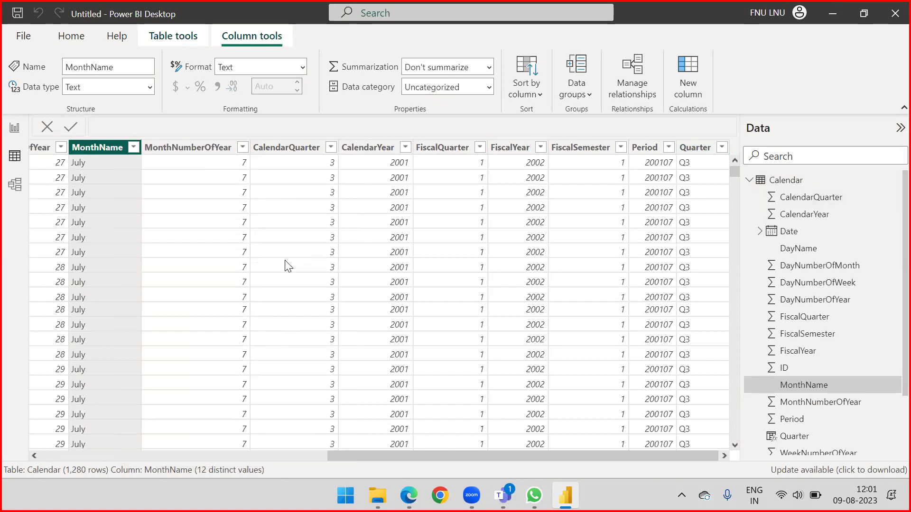
Insert an empty table visual on report Page 1, move it to the page's upper-left corner and enlarge it
left_click(15, 128)
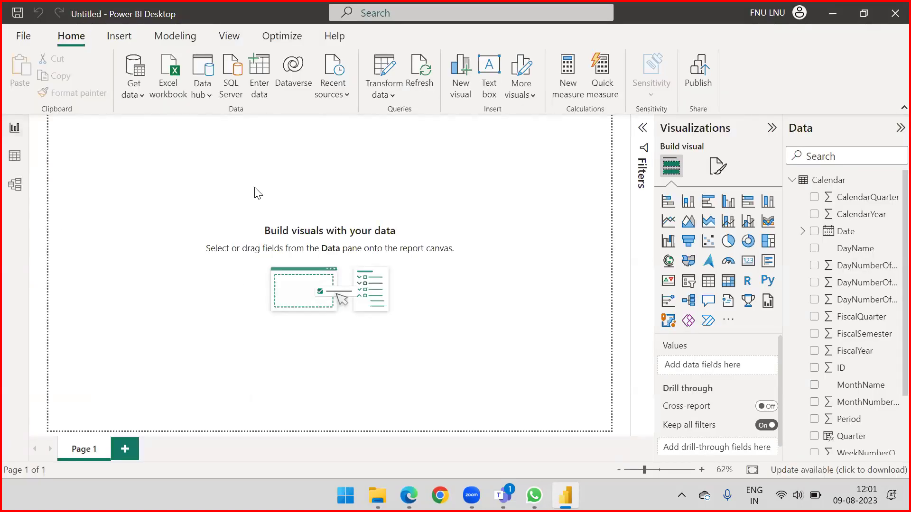
left_click(792, 179)
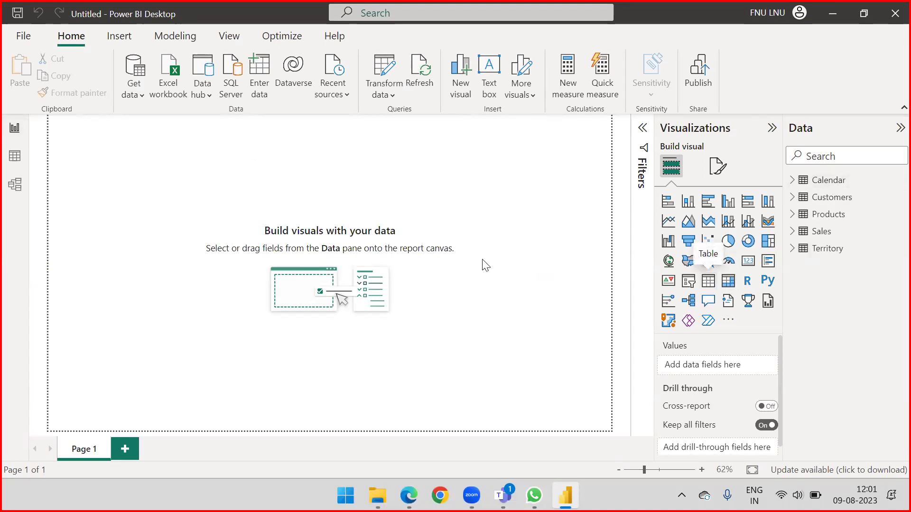
left_click_drag(121, 126, 137, 167)
left_click_drag(164, 261, 392, 341)
left_click_drag(265, 164, 238, 122)
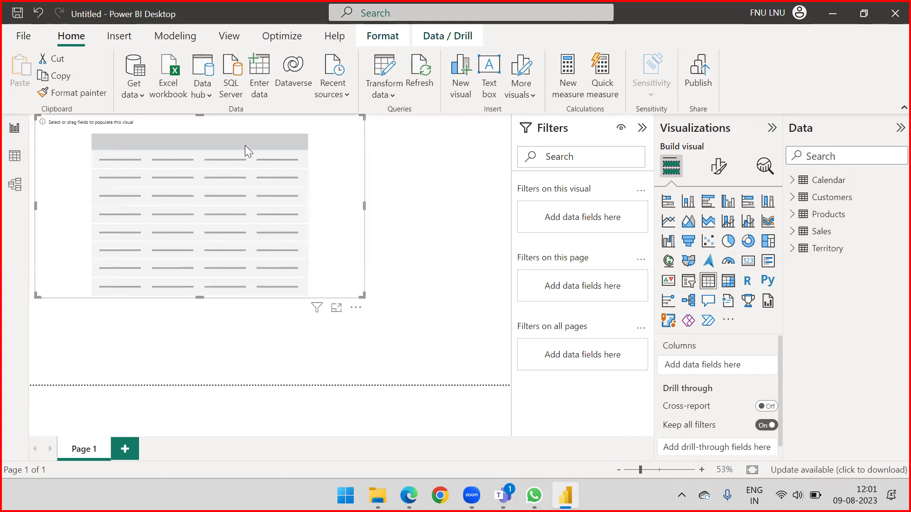
left_click_drag(362, 295, 386, 336)
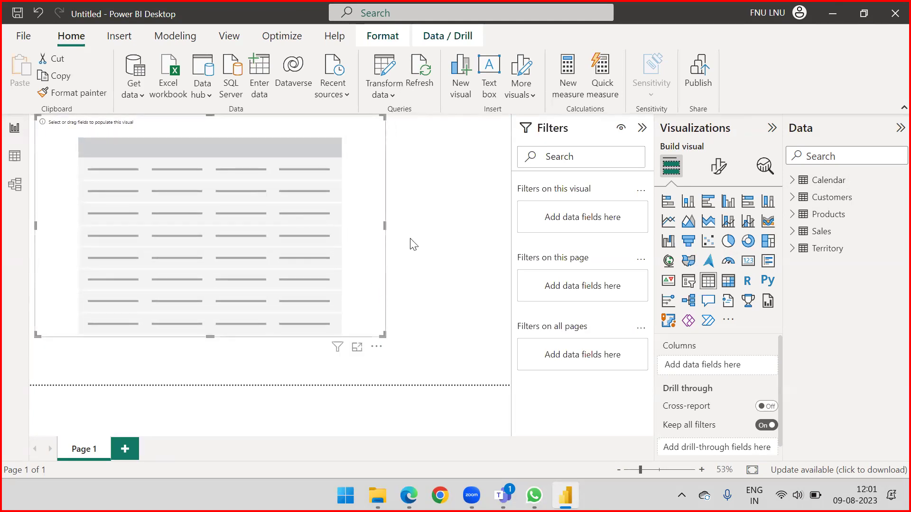
Examine the data of the Sales and Calendar tables for date columns that can link them
left_click(791, 180)
left_click(826, 180)
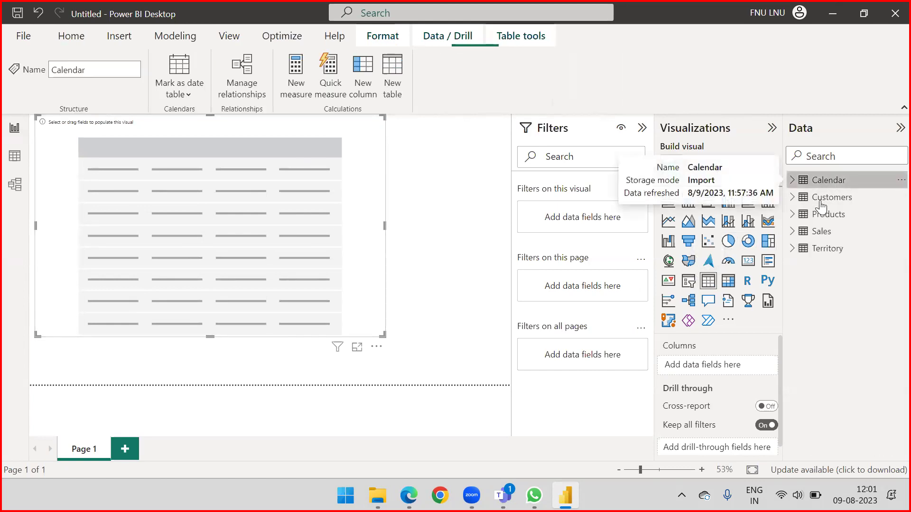
left_click(818, 233)
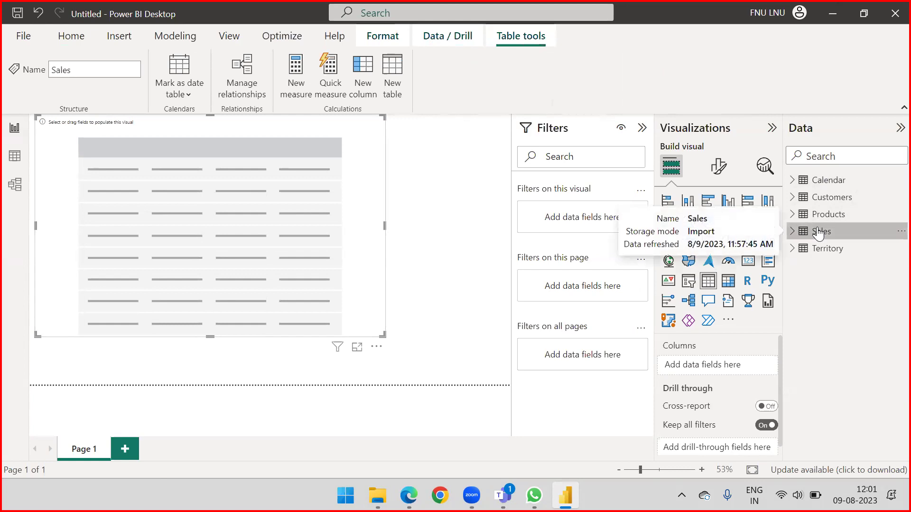
left_click(15, 157)
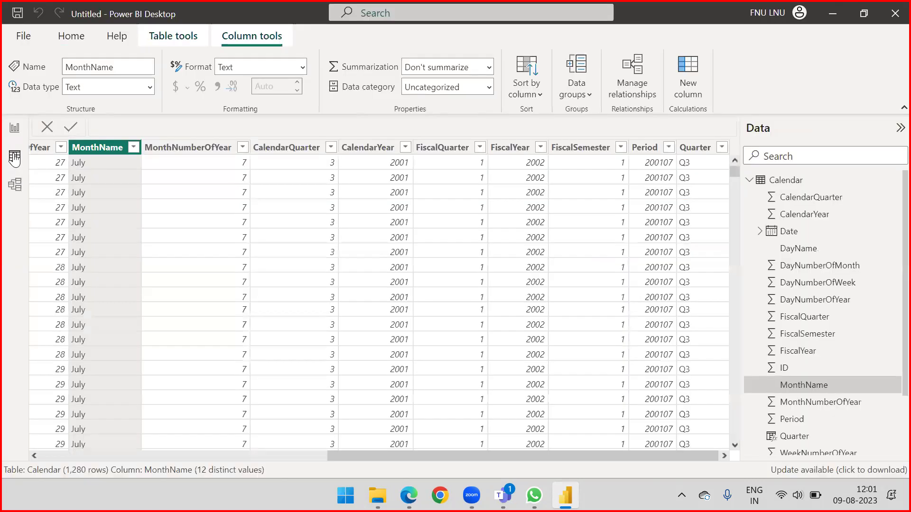
left_click(751, 181)
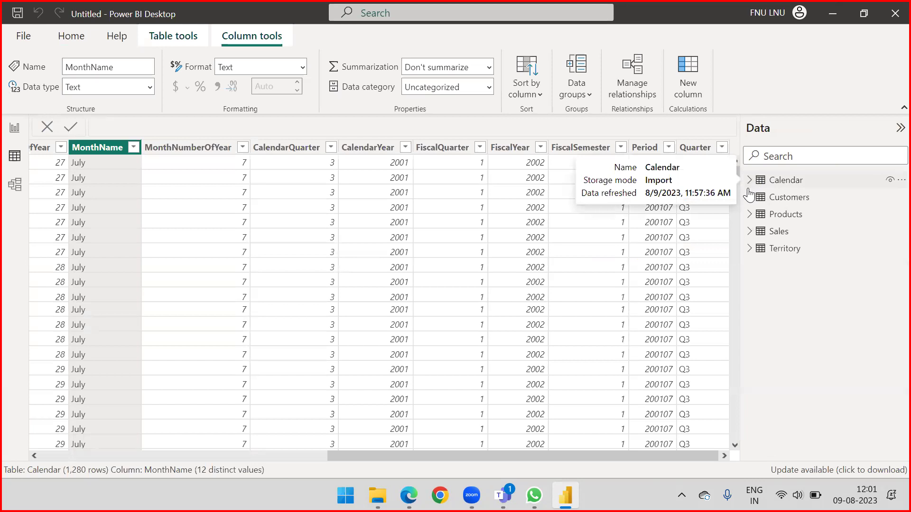
left_click(777, 231)
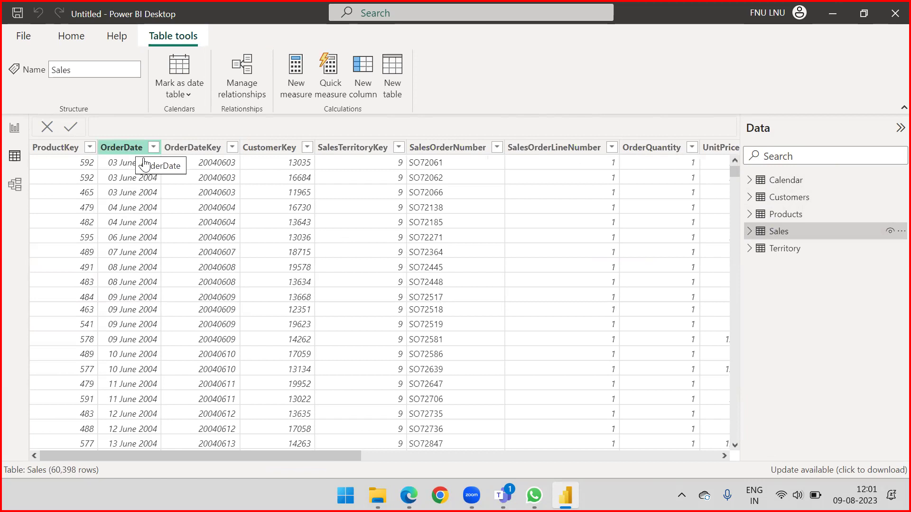
left_click(796, 181)
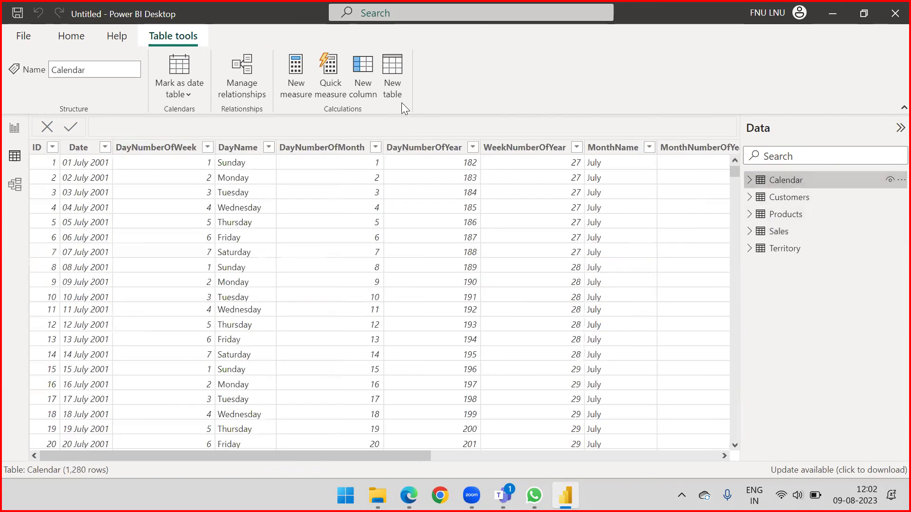
Create a relationship between the Calendar table's Date column and the Sales table's OrderDate column
left_click(235, 76)
left_click(237, 369)
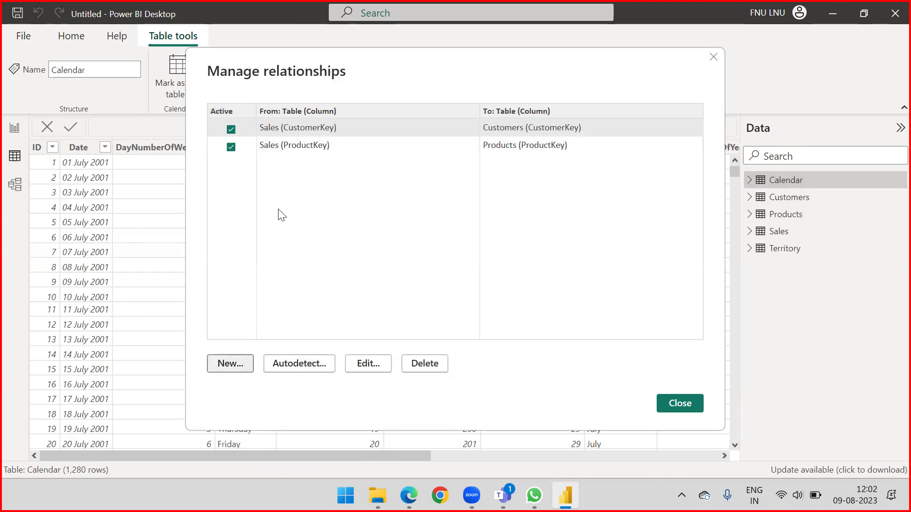
left_click(295, 104)
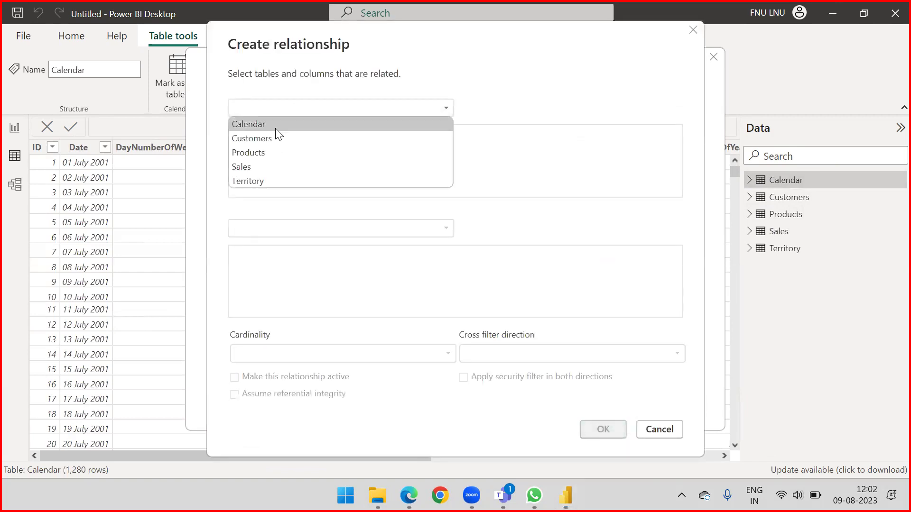
left_click(261, 122)
left_click(271, 152)
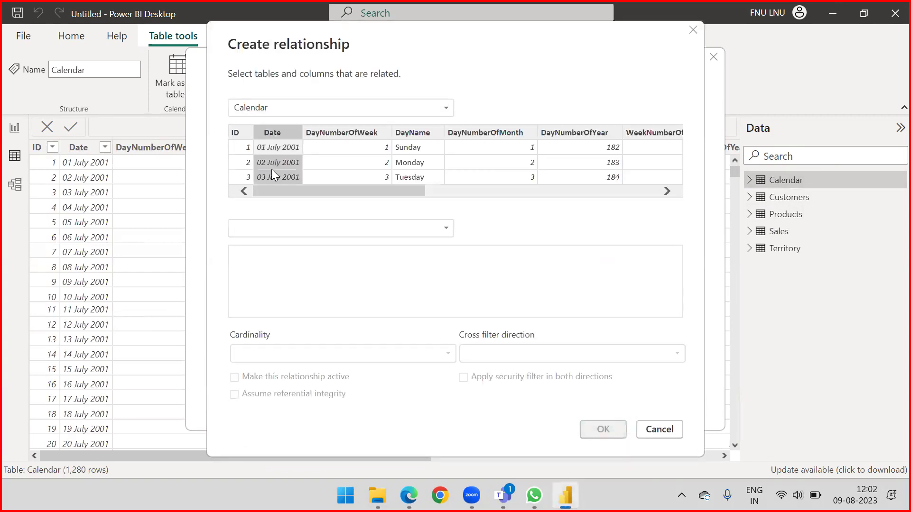
left_click(269, 228)
left_click(254, 273)
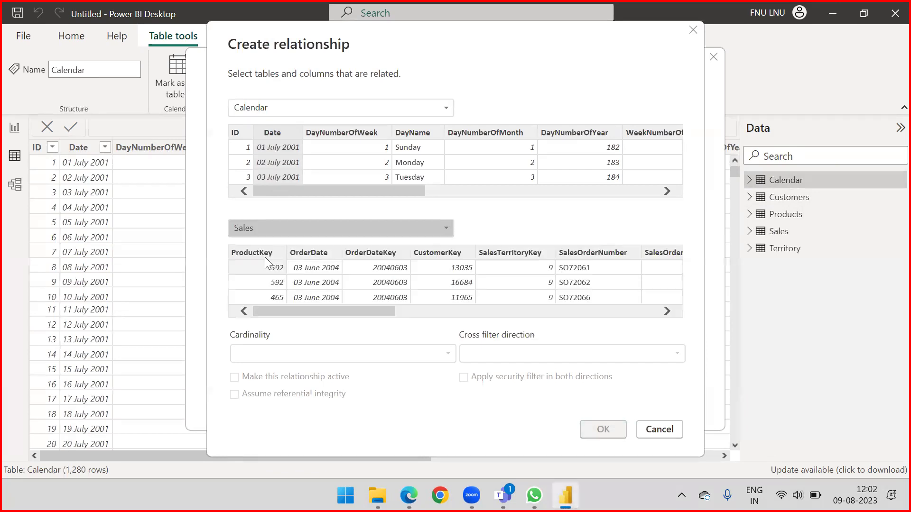
left_click(321, 255)
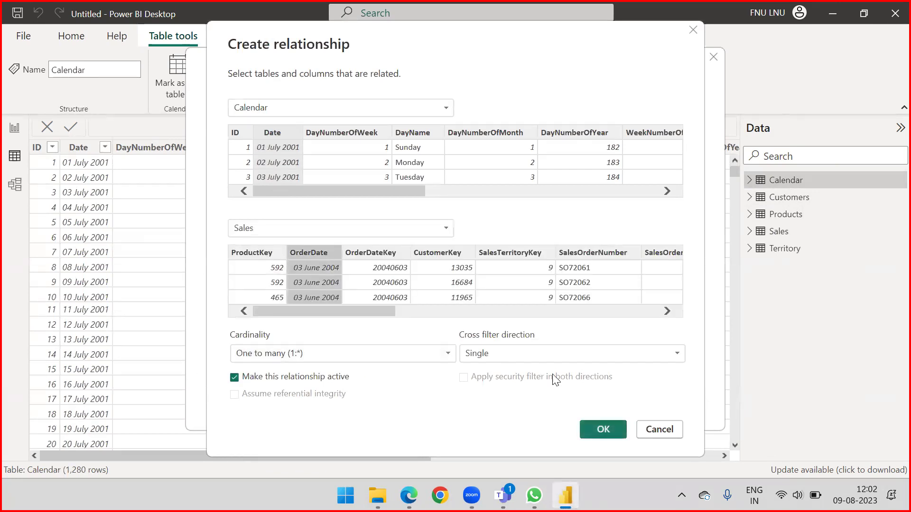
left_click(604, 429)
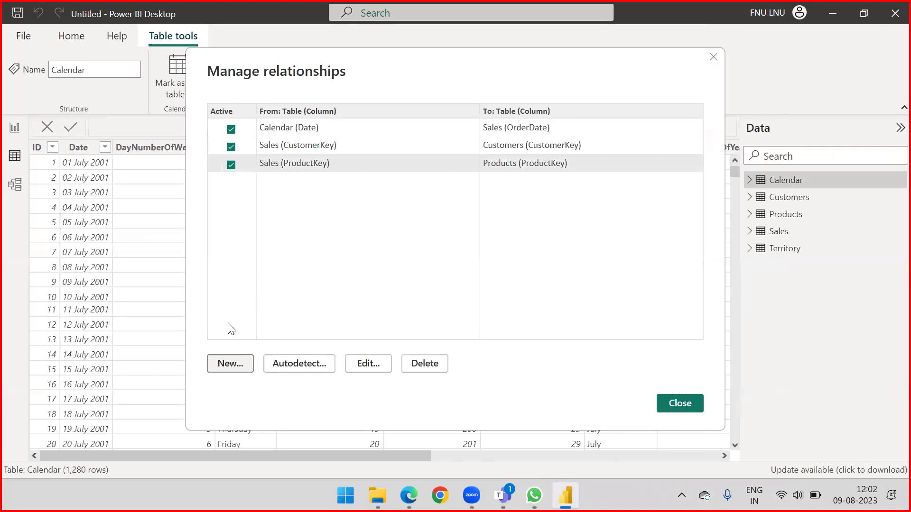
left_click(668, 401)
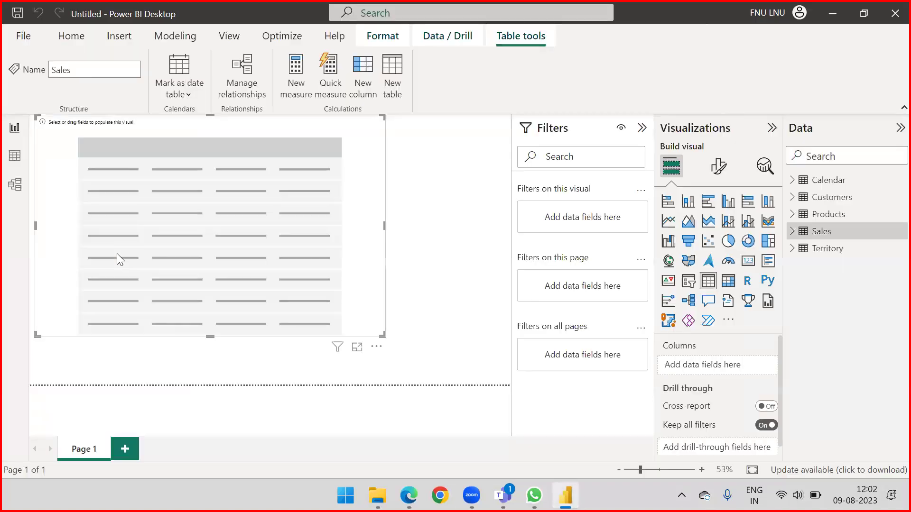
Fill the report page's table visual with the Calendar table's MonthName field in place of Quarter
left_click(791, 180)
scroll(852, 235, "down", 2)
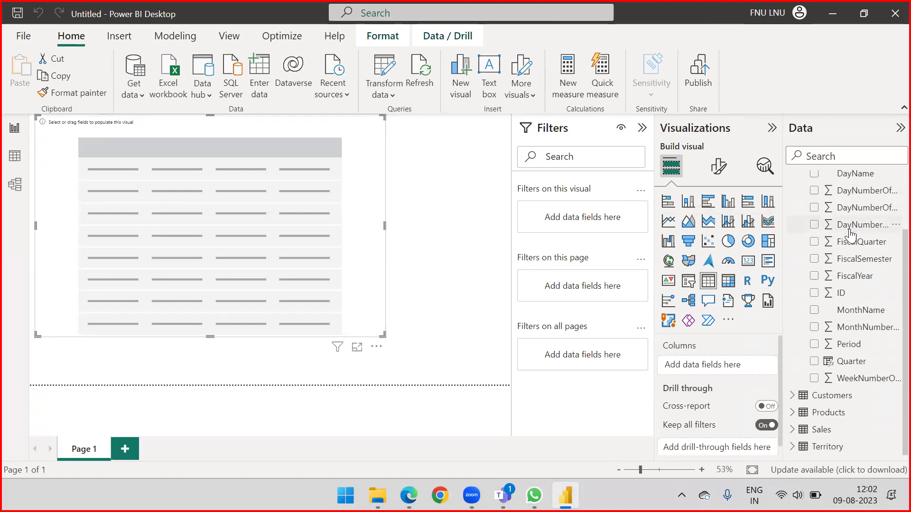
left_click_drag(842, 364, 135, 216)
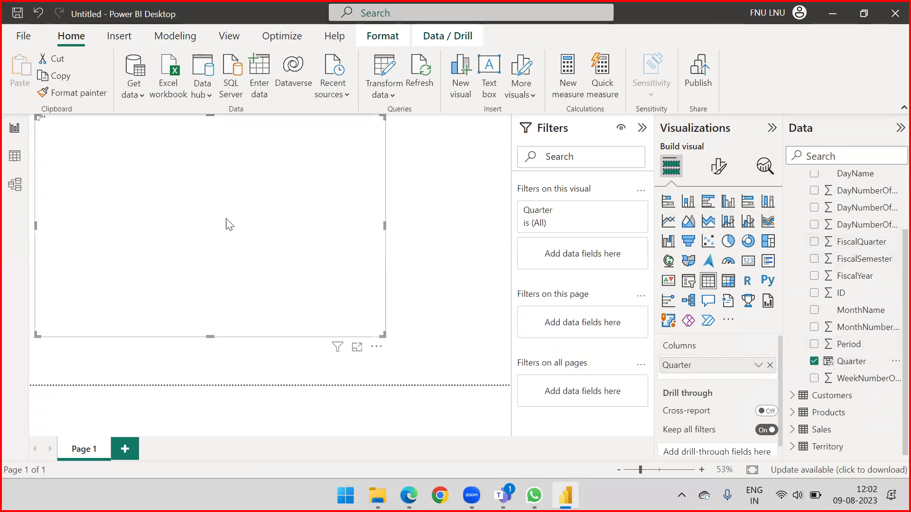
left_click(814, 361)
left_click_drag(849, 311, 199, 244)
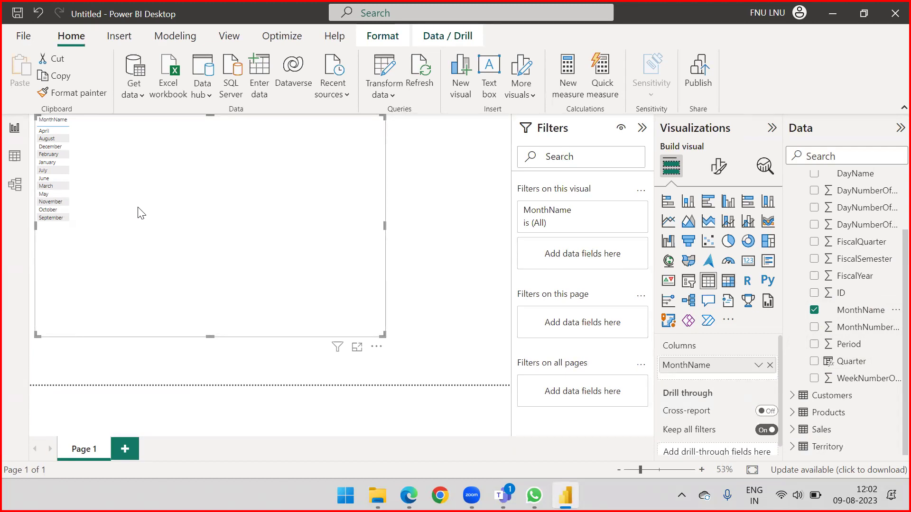
scroll(831, 261, "up", 3)
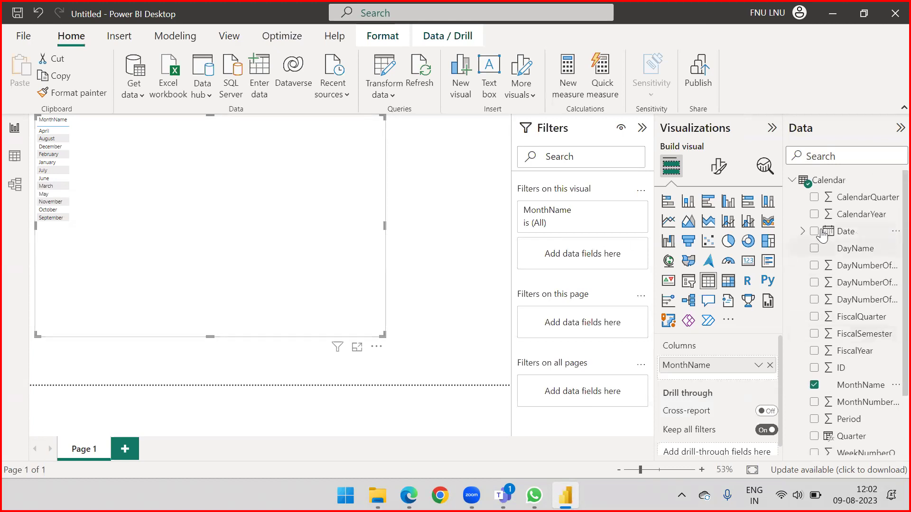
left_click(791, 180)
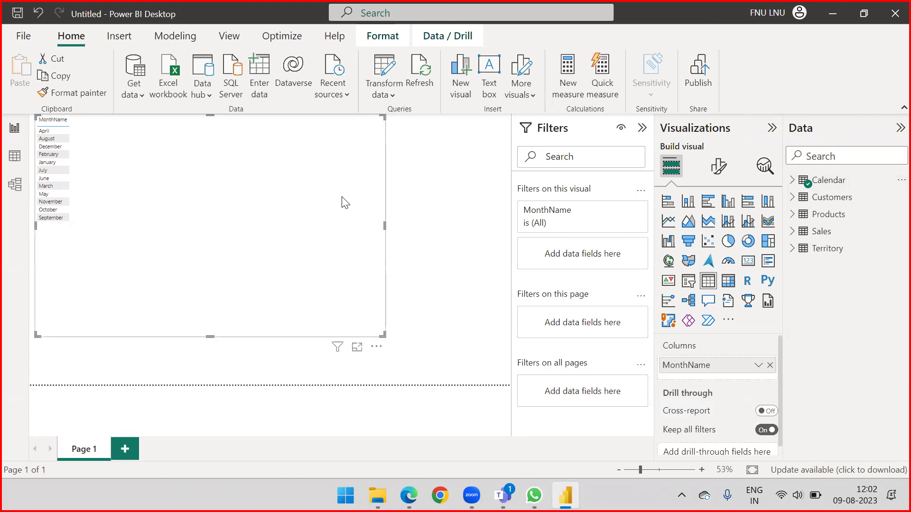
Create an empty manually entered table named Measure and load it into the model
left_click(847, 183)
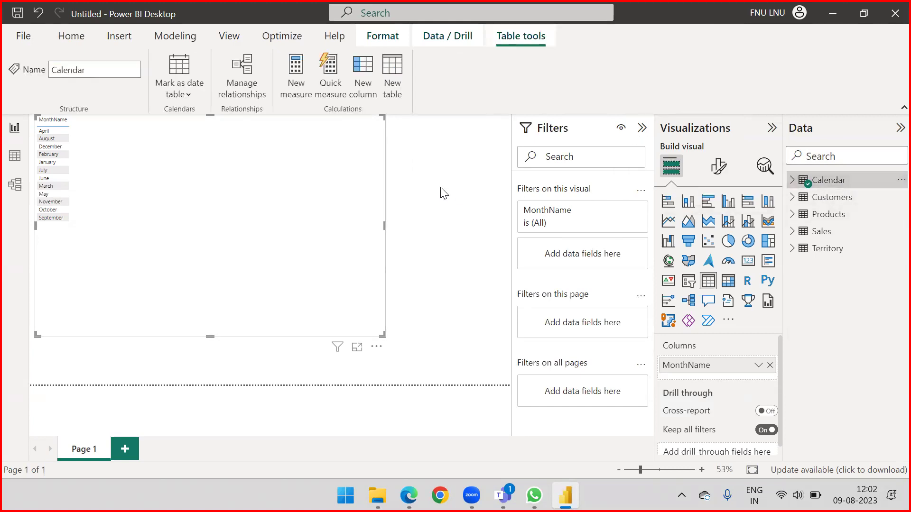
left_click(455, 198)
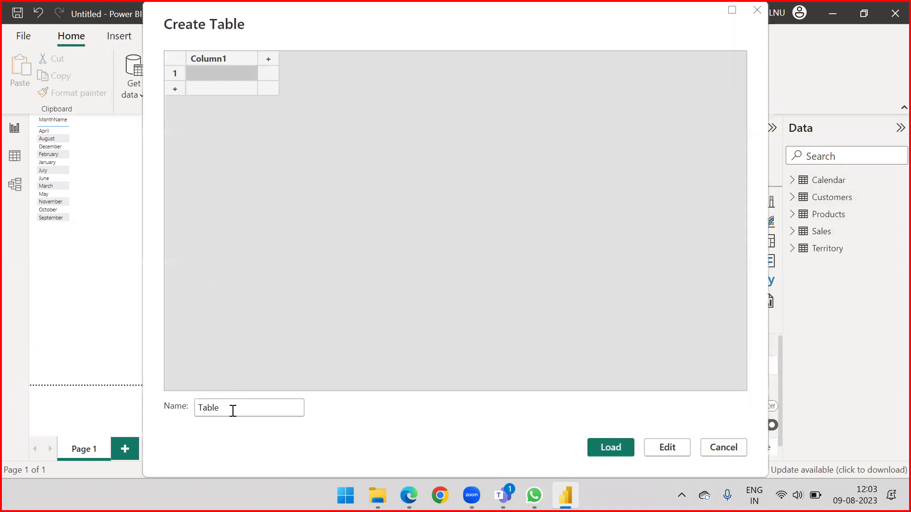
double_click(228, 408)
type("Measure")
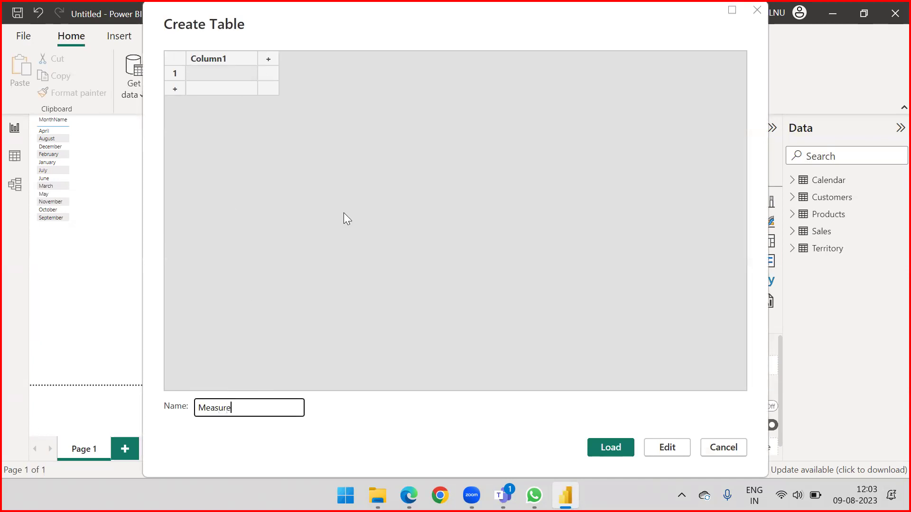
left_click(610, 448)
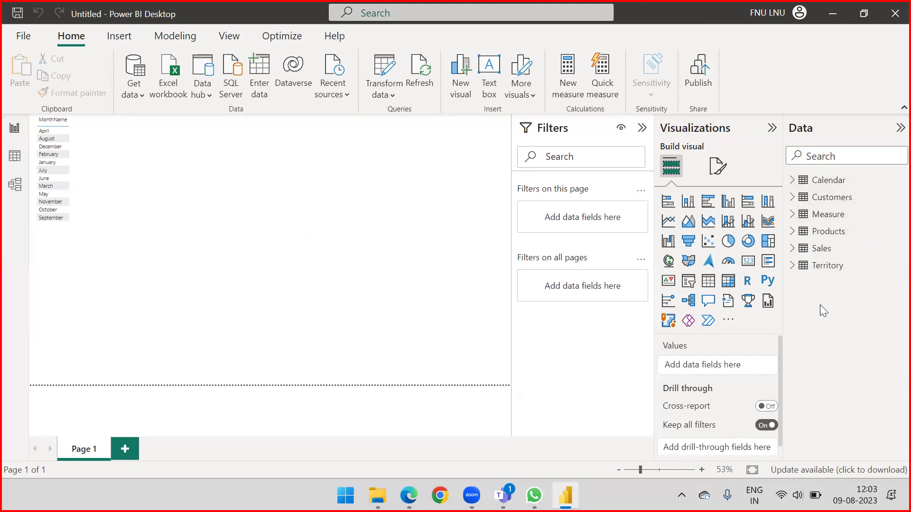
Create a measure in the Measure table with the formula Total_Sales = SUM(Sales[SalesAmount])
left_click(846, 217)
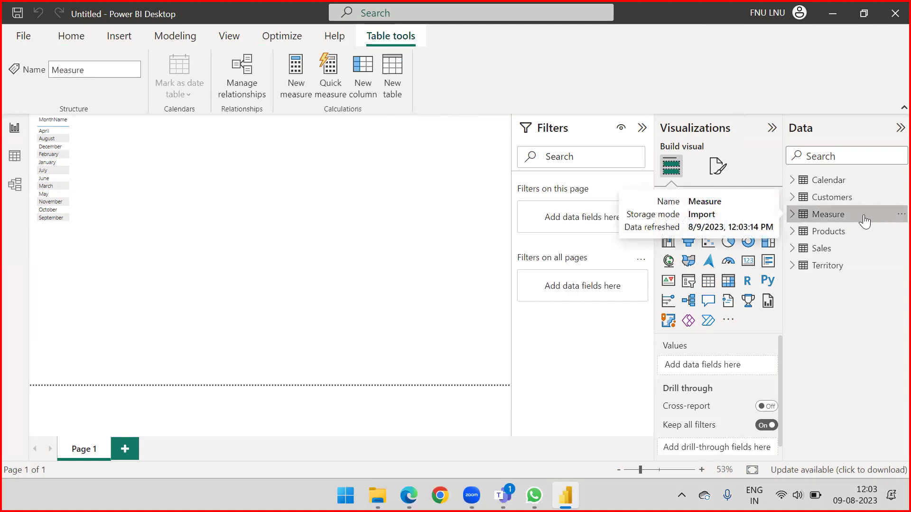
right_click(863, 217)
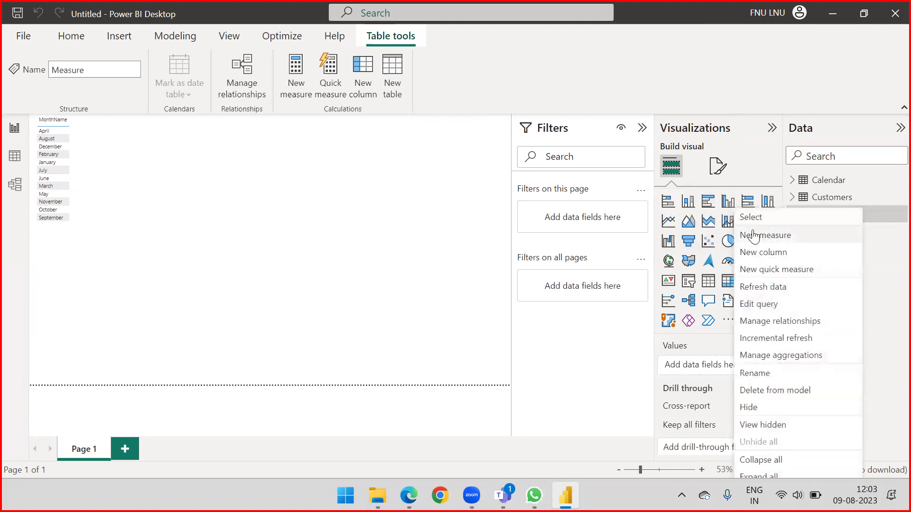
key("Escape")
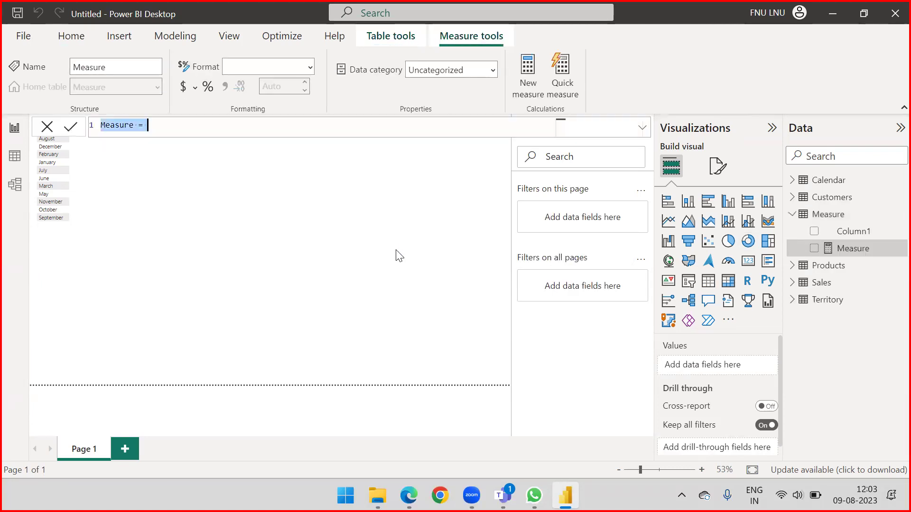
key("BackSpace")
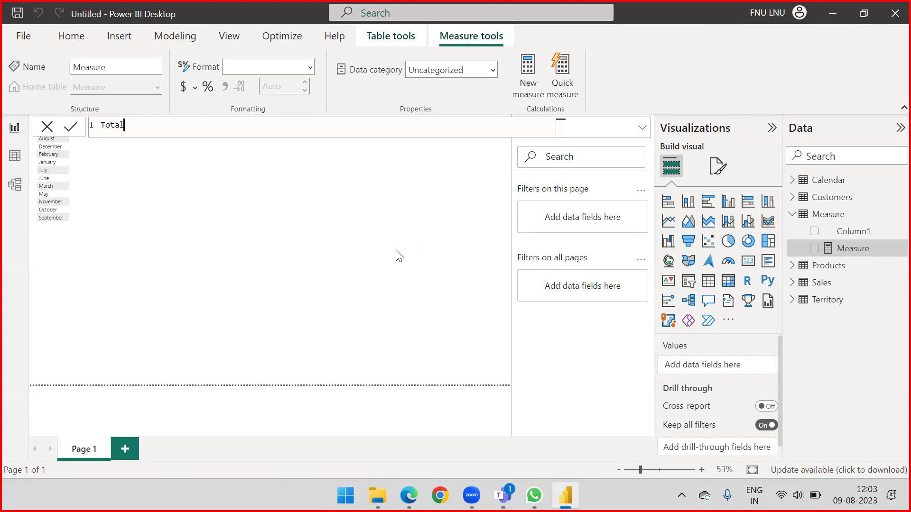
type("Total_Sales = sum")
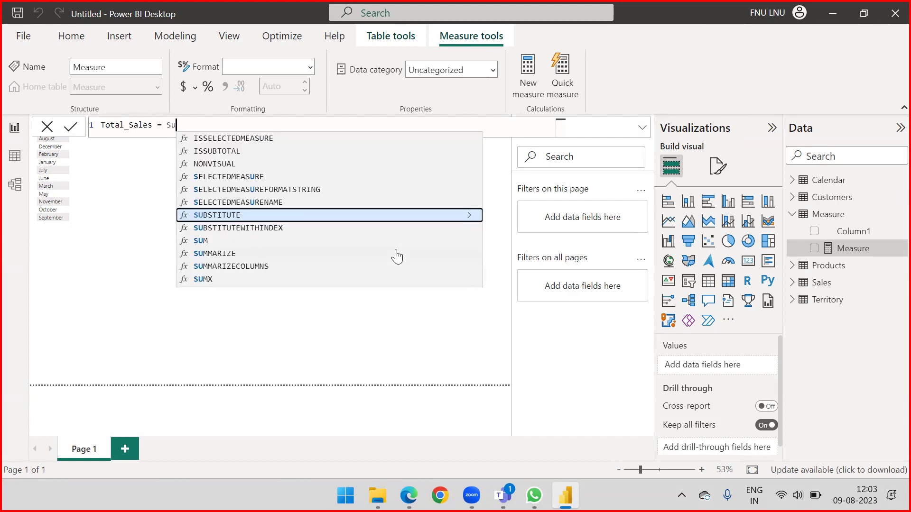
key("Tab")
type("sale")
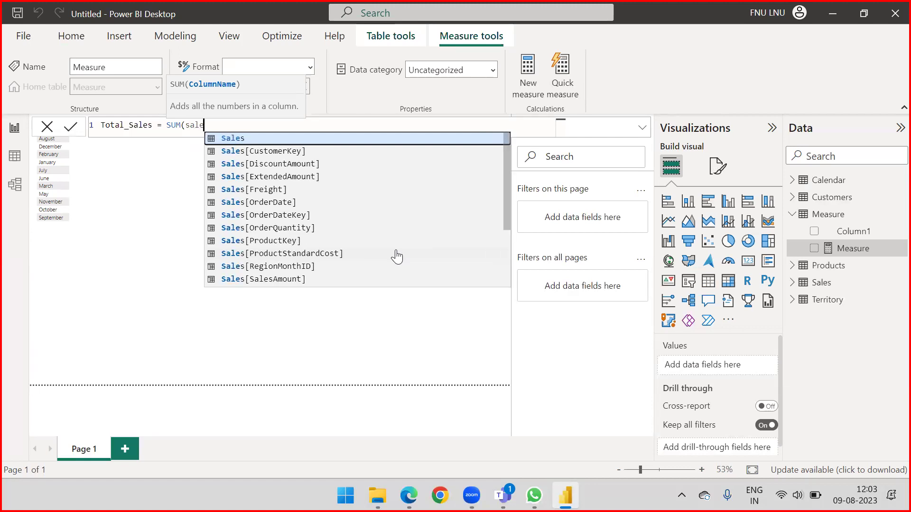
type("s")
key("Down")
key("Down")
key("Down")
key("Down")
key("Down")
key("Down")
key("Down")
key("Down")
key("Down")
key("Down")
key("Down")
key("Down")
key("Down")
key("Down")
key("Down")
key("Down")
key("Down")
key("Up")
key("Up")
key("Up")
key("Up")
key("Up")
key("Up")
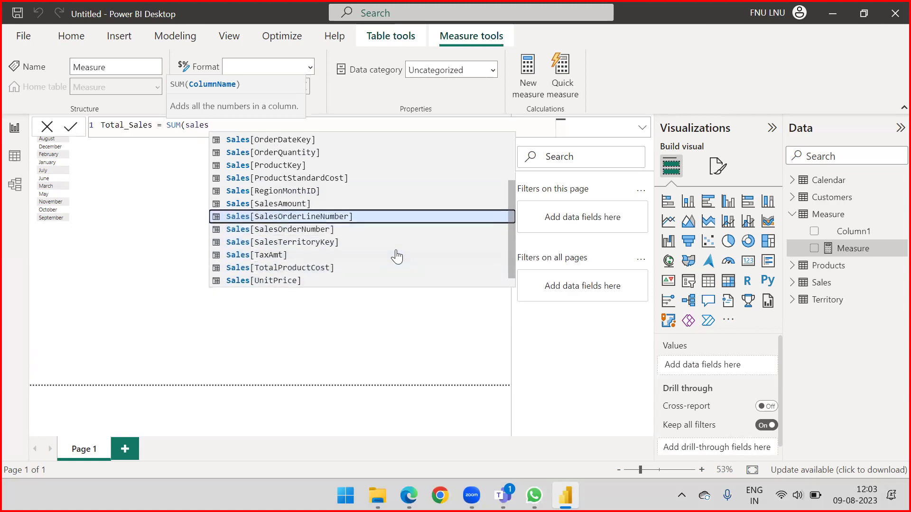
key("Tab")
type(")")
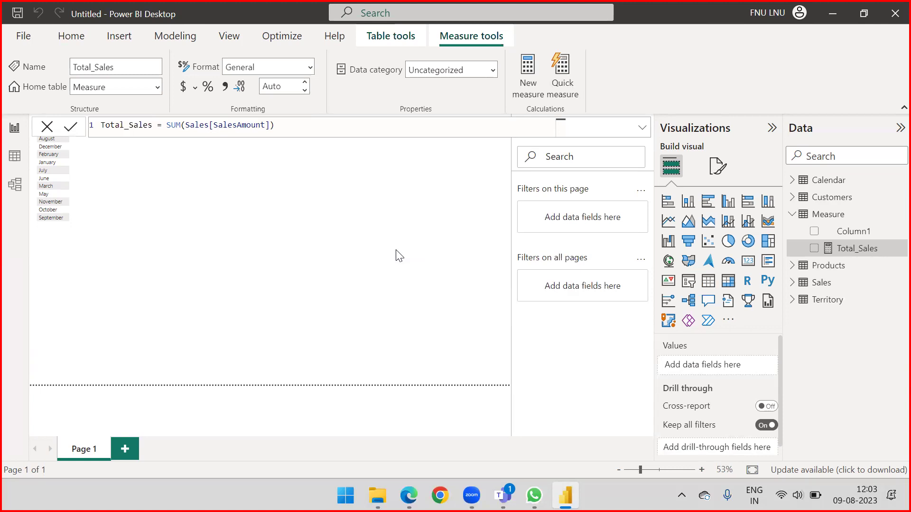
Add the Total_Sales measure to the MonthName table visual and set its values' font size to 15
left_click(252, 307)
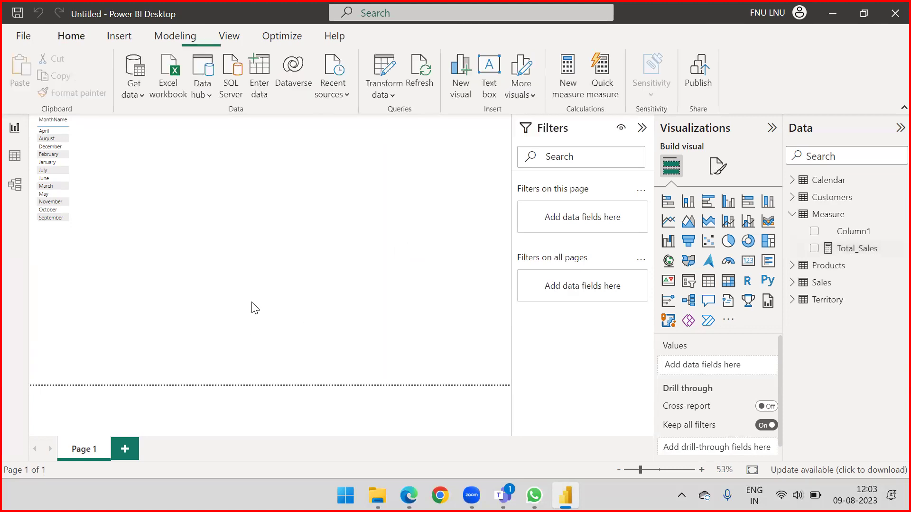
left_click_drag(847, 256, 132, 185)
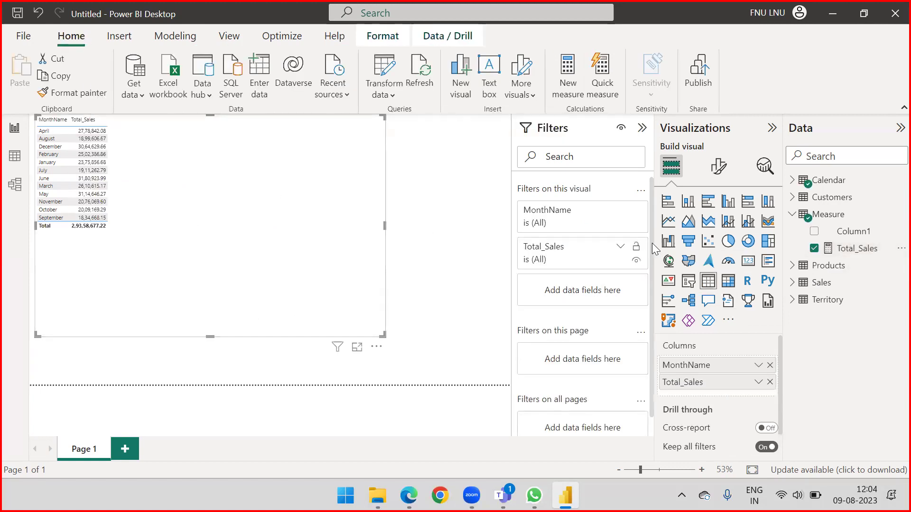
left_click(718, 166)
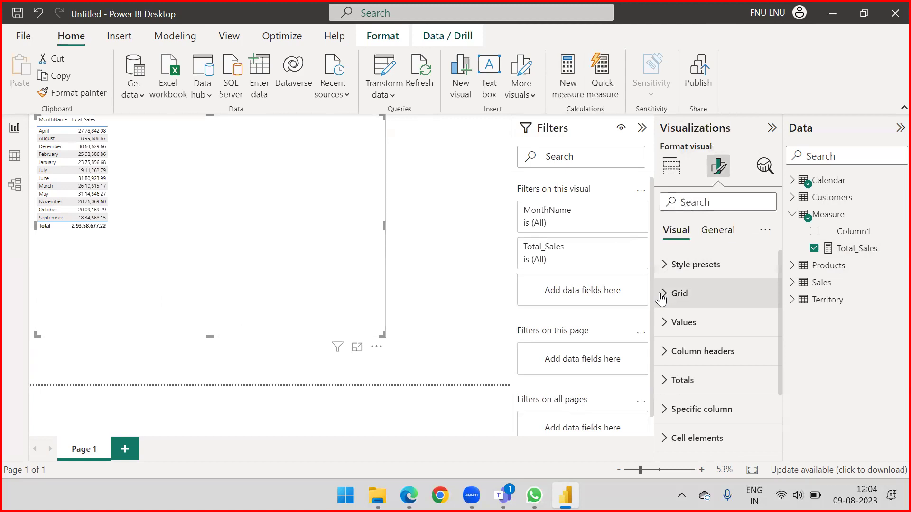
left_click(674, 324)
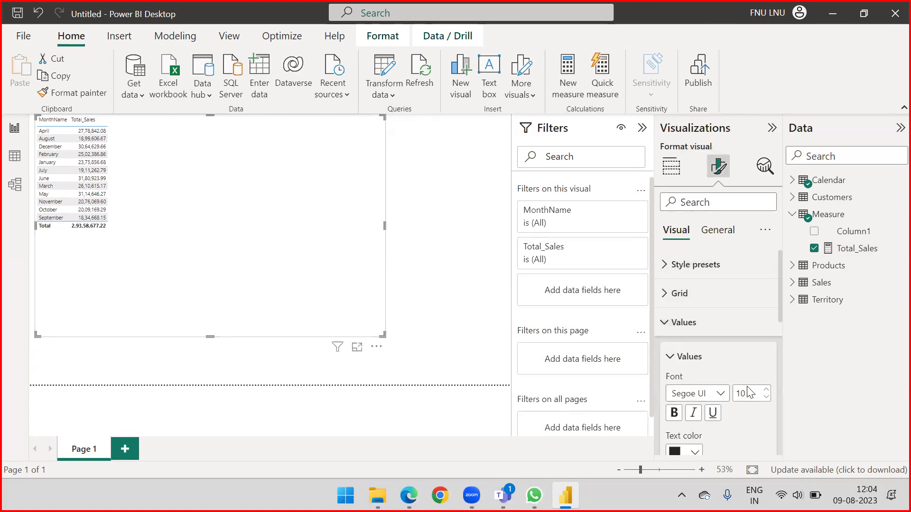
left_click(766, 391)
left_click(765, 390)
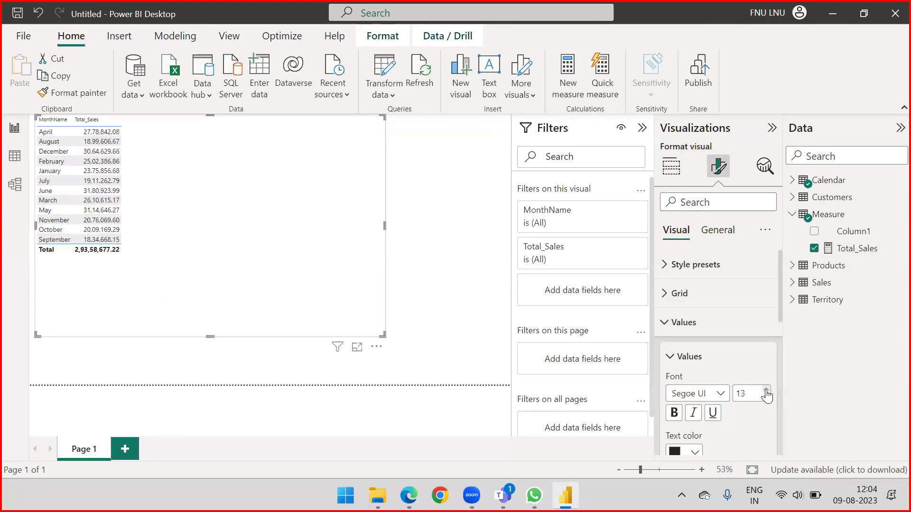
left_click(765, 391)
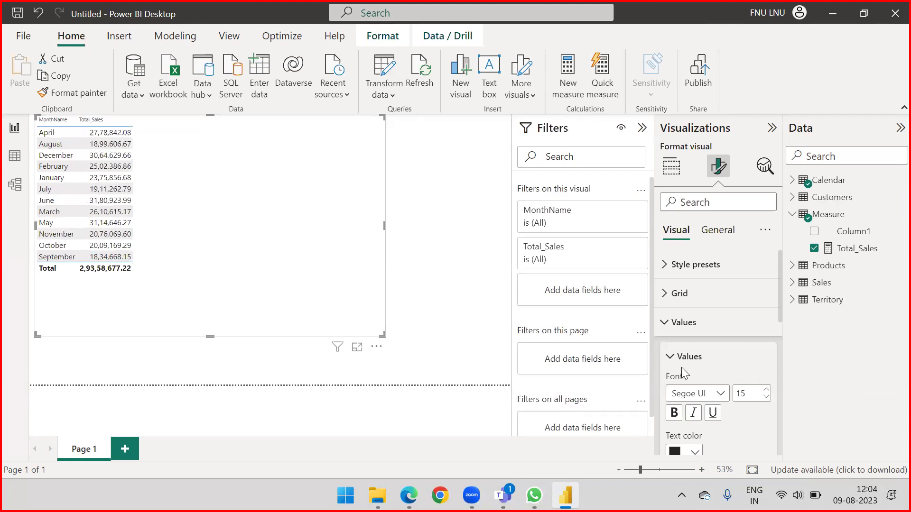
left_click(672, 357)
left_click(665, 322)
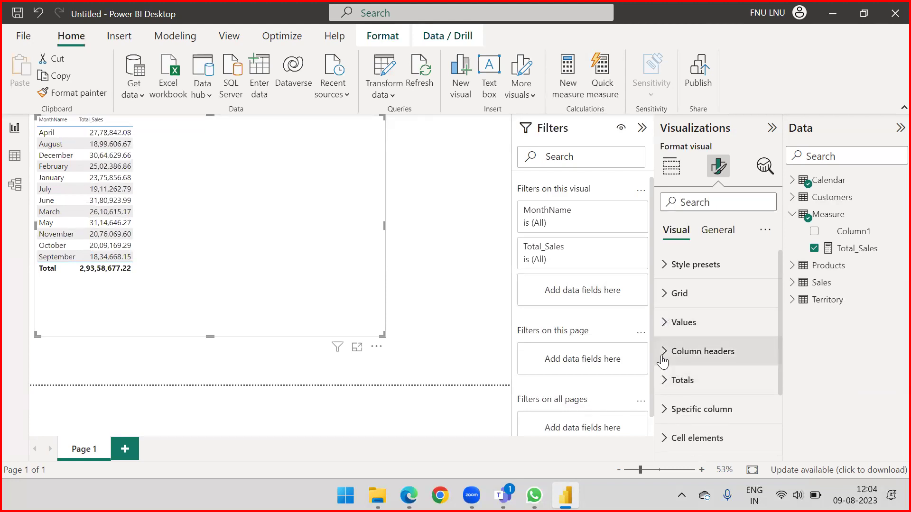
Set the font size of the table visual's column headers to 16
left_click(665, 351)
left_click(763, 421)
left_click(762, 421)
left_click(763, 421)
left_click(762, 422)
left_click(763, 421)
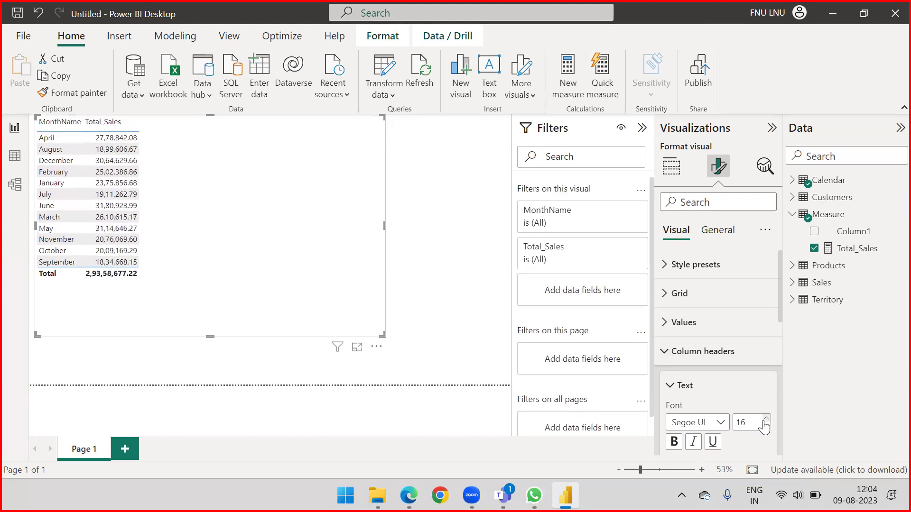
left_click(673, 387)
left_click(667, 351)
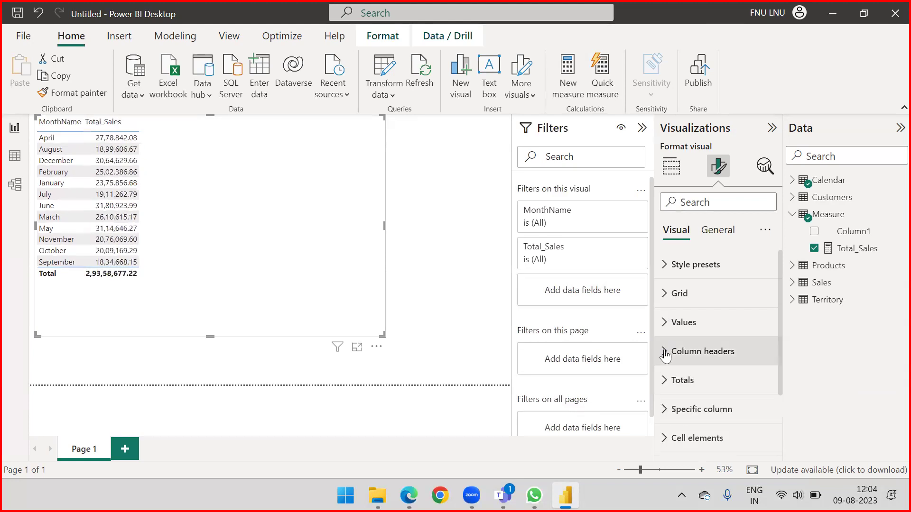
scroll(698, 342, "down", 2)
scroll(699, 341, "down", 2)
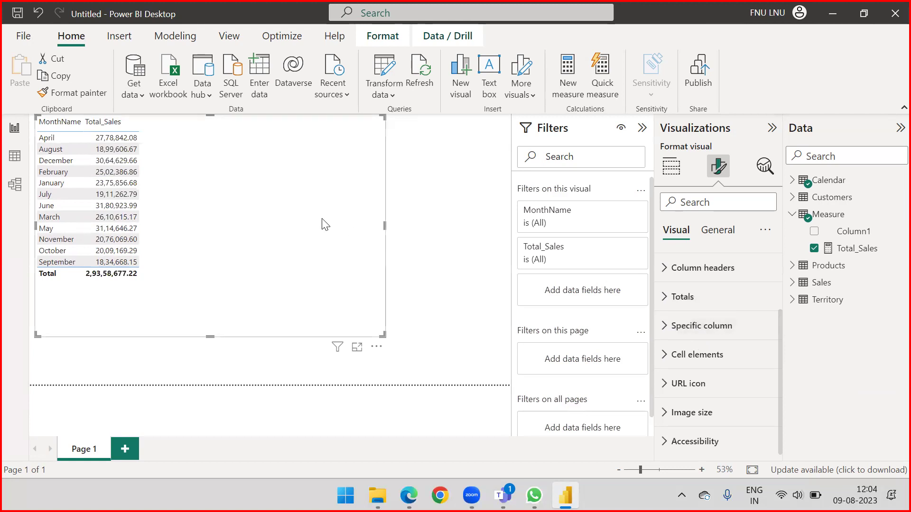
left_click(364, 189)
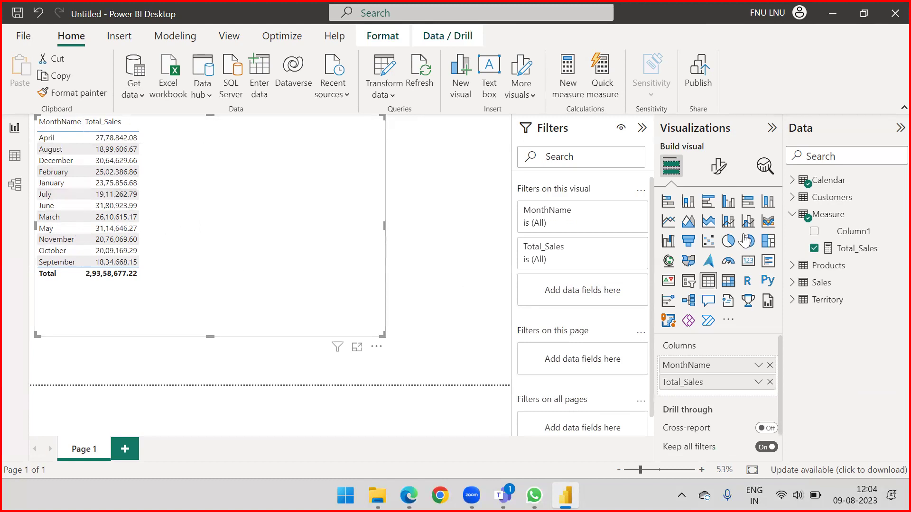
Insert Calendar's DayNumberOfMonth field between MonthName and Total_Sales in the table visual and sort by it in ascending order
left_click(793, 216)
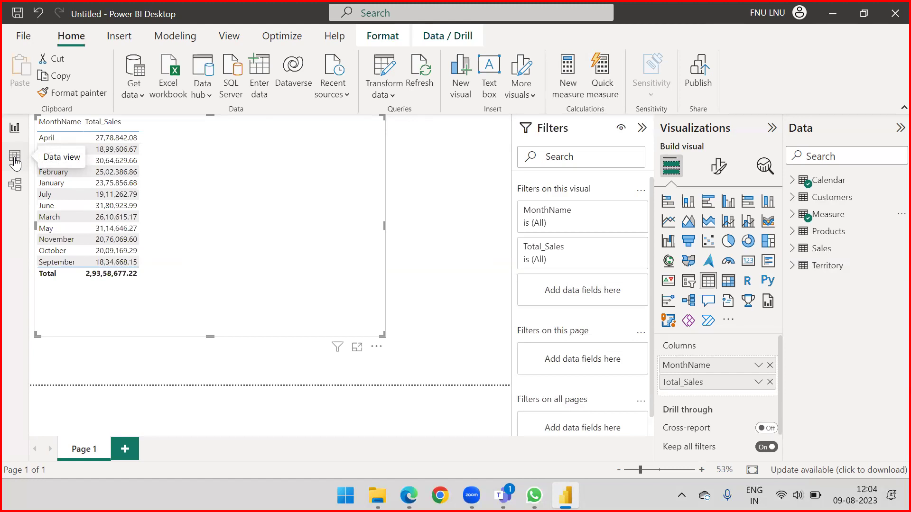
left_click(792, 180)
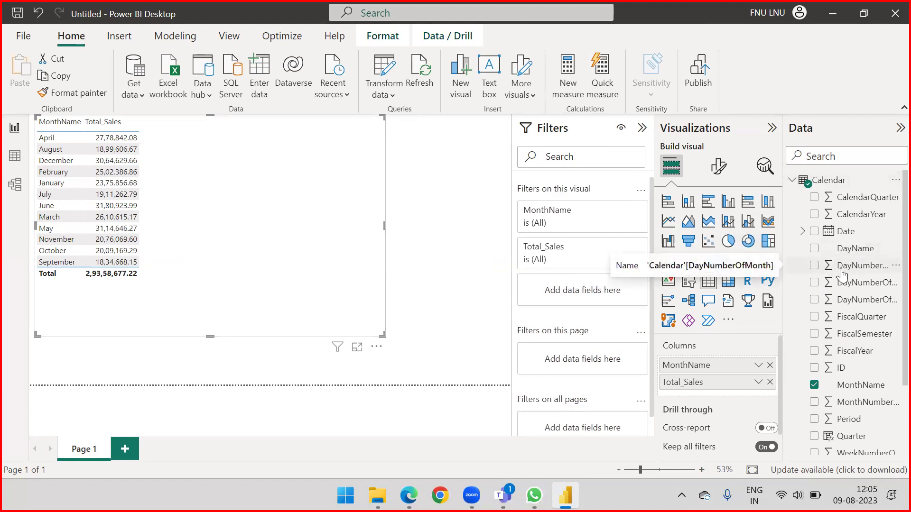
left_click_drag(842, 274, 706, 378)
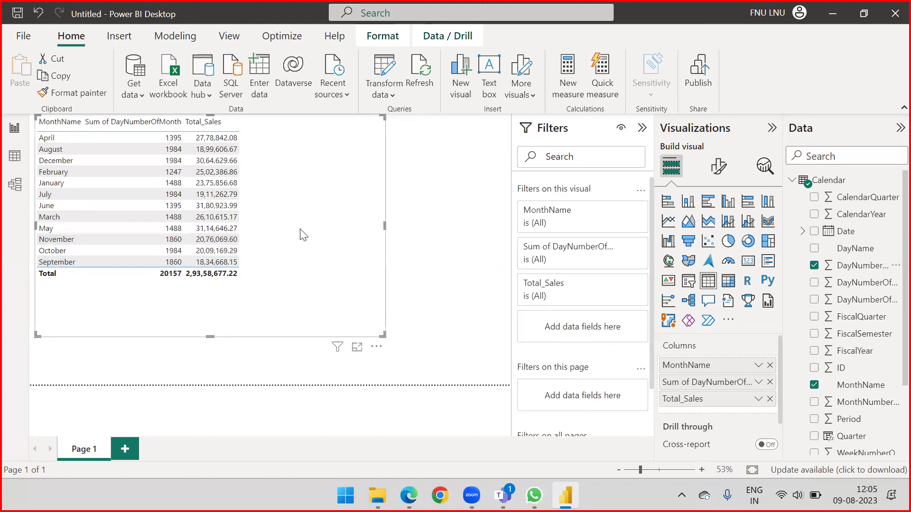
left_click(122, 124)
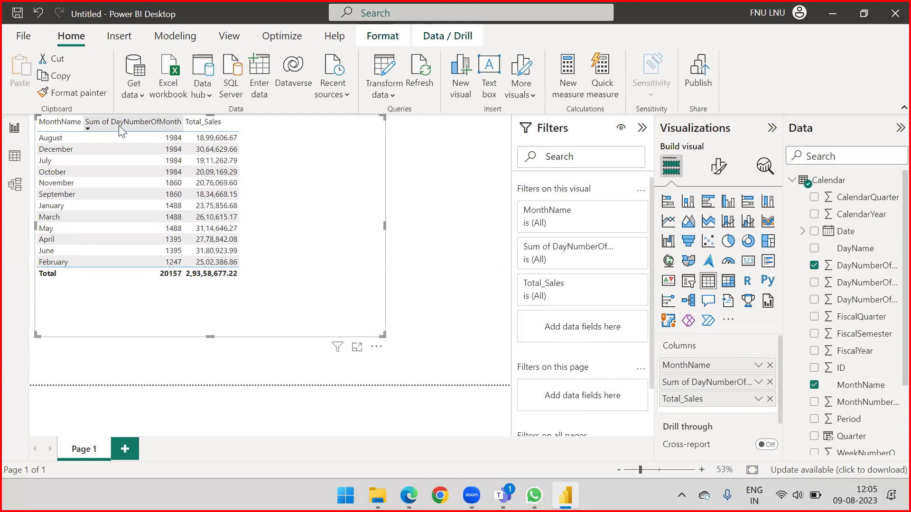
left_click(120, 127)
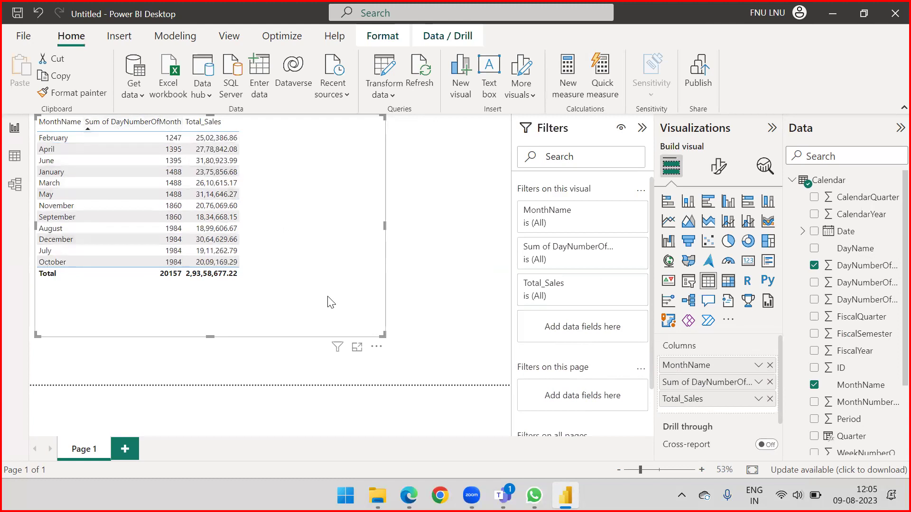
Set the DayNumberOfMonth column of the table visual to Don't summarize
left_click(759, 384)
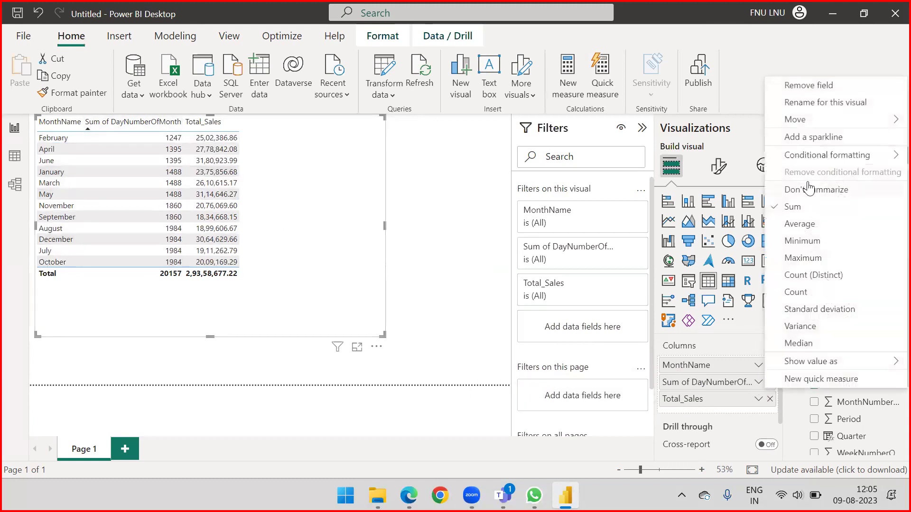
left_click(695, 428)
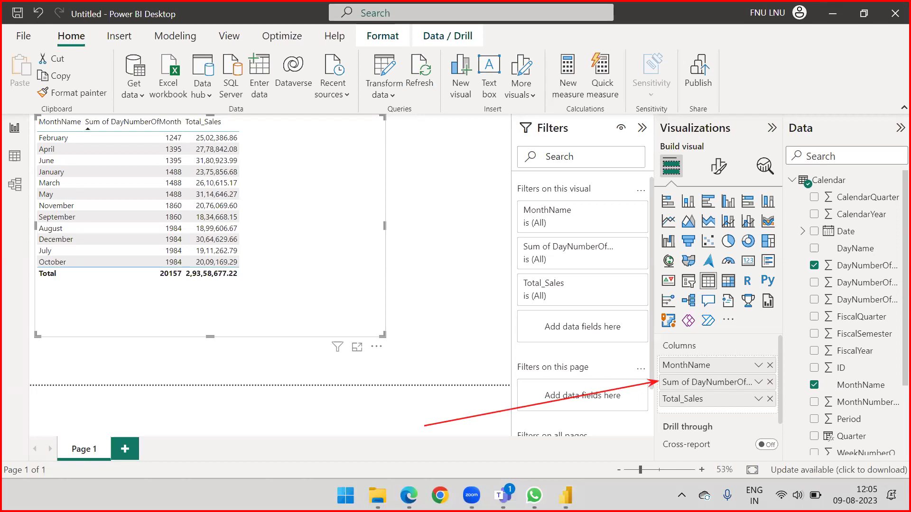
left_click(758, 382)
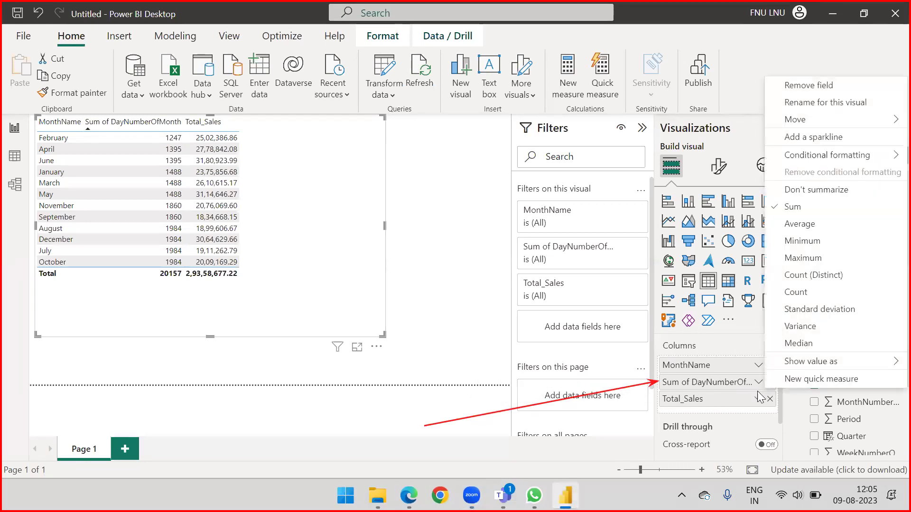
left_click(809, 192)
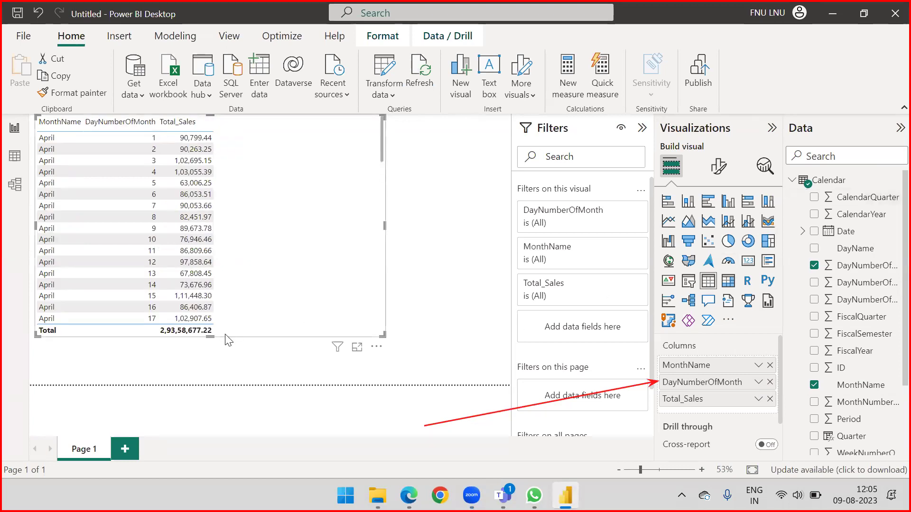
Examine the day-by-day sales rows for April and August in the table visual
scroll(98, 176, "down", 5)
scroll(96, 177, "down", 5)
scroll(95, 177, "up", 5)
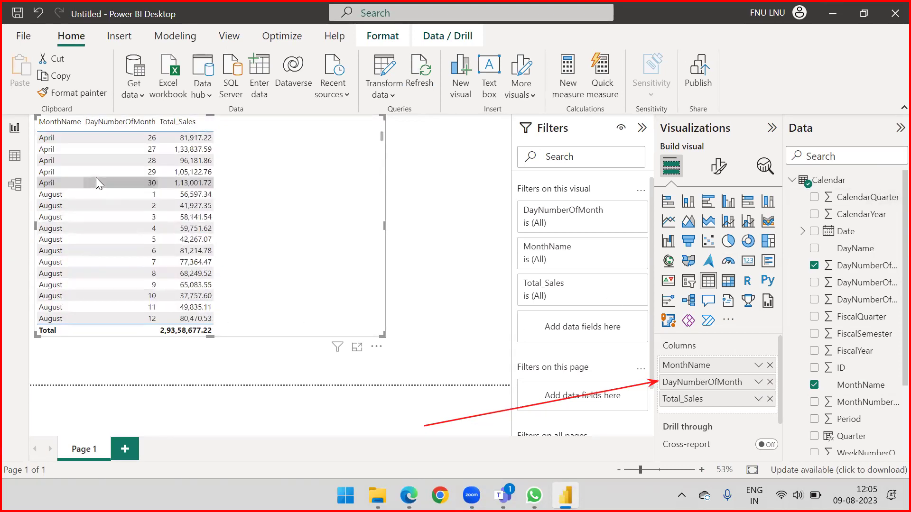
scroll(91, 201, "down", 2)
scroll(90, 204, "up", 5)
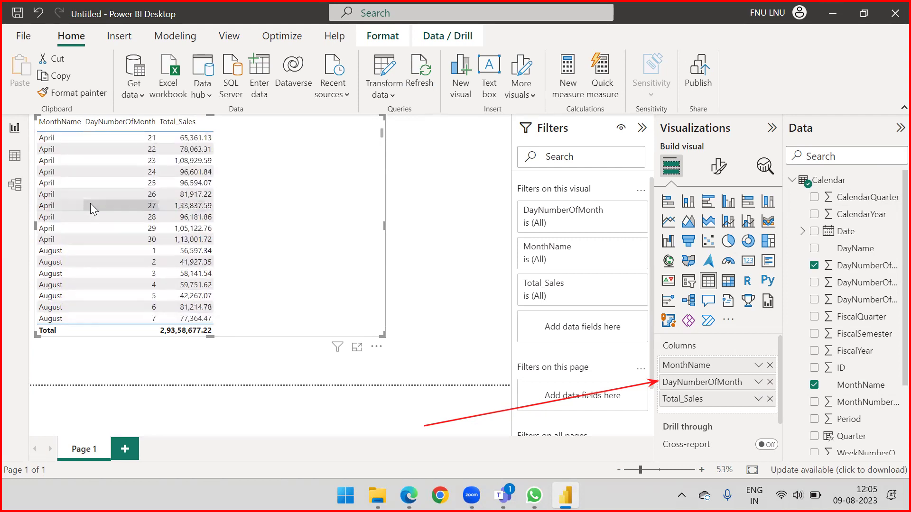
scroll(90, 203, "down", 2)
scroll(90, 199, "up", 1)
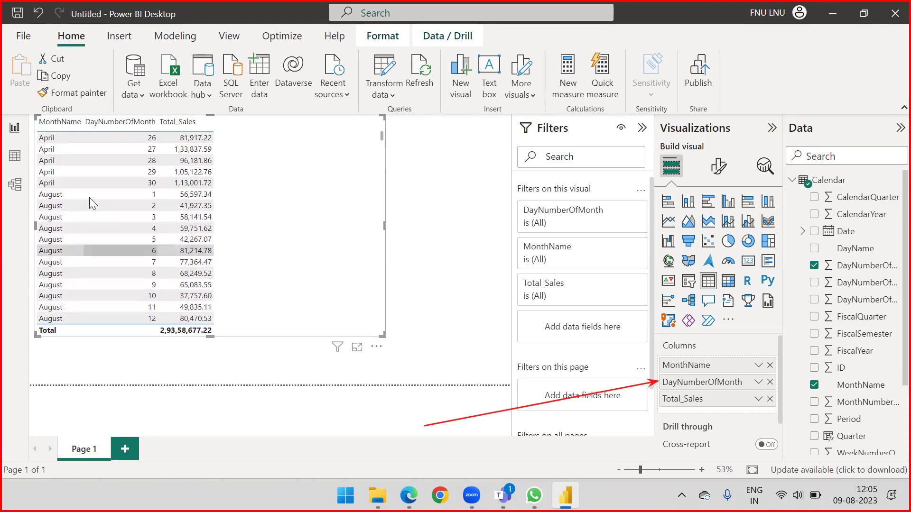
Examine the daily sales rows from April through early December in the table visual
scroll(109, 192, "down", 3)
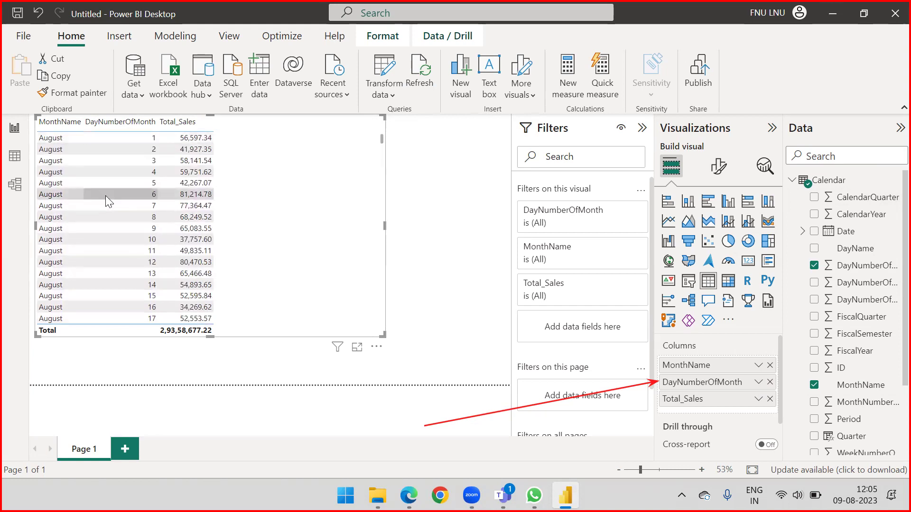
scroll(99, 226, "down", 3)
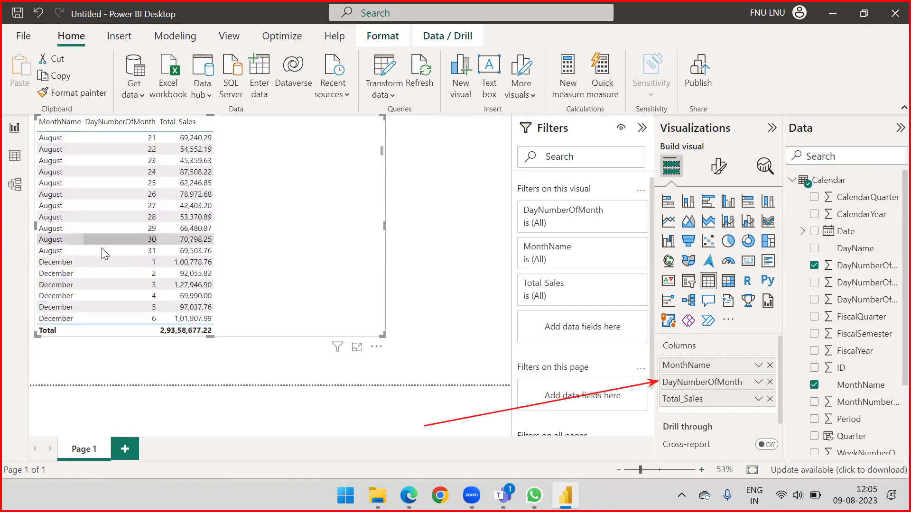
scroll(256, 204, "up", 12)
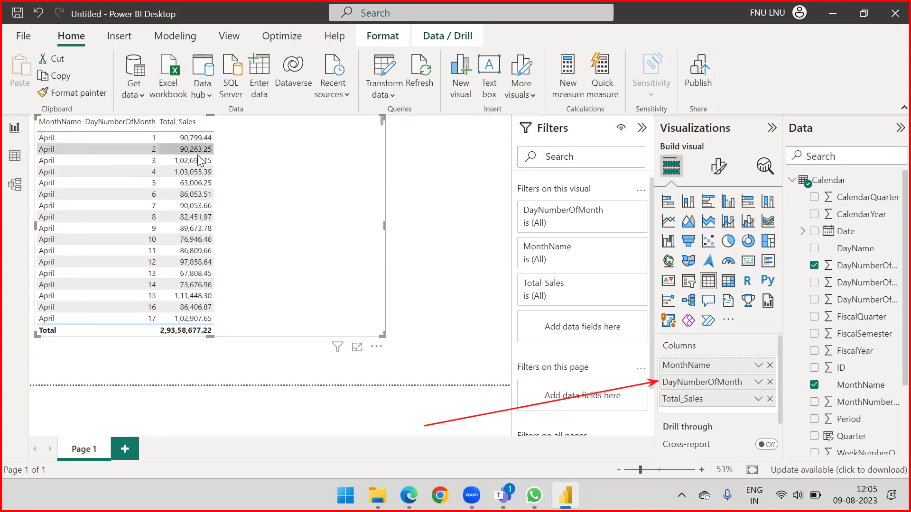
scroll(195, 192, "down", 2)
scroll(195, 192, "down", 7)
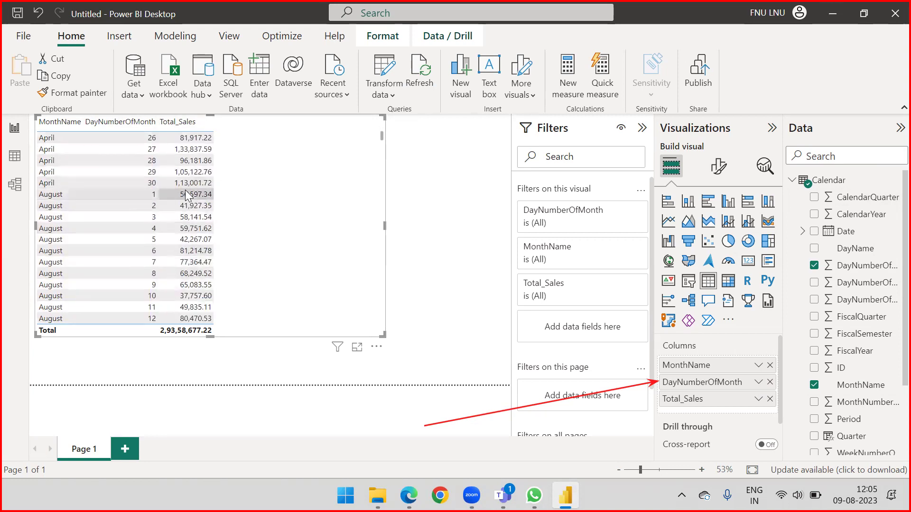
Delete Column1 from the Measure table in the data model
left_click(429, 183)
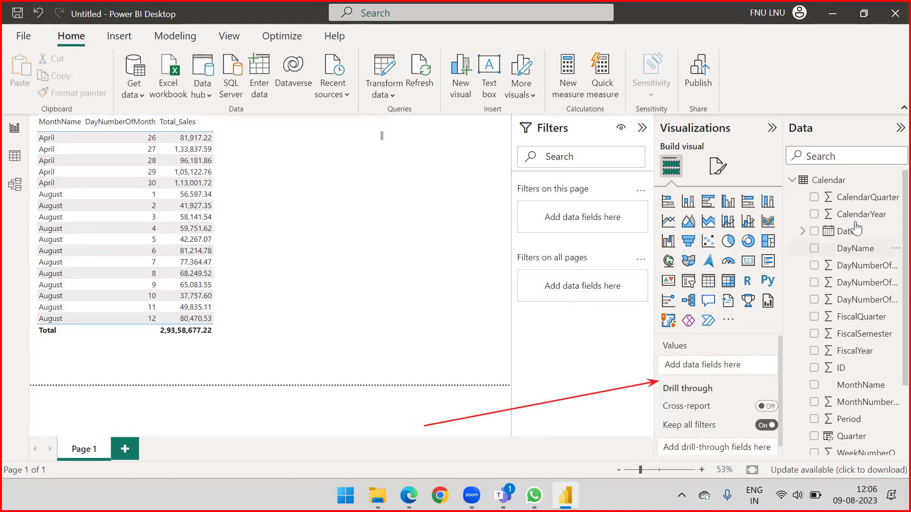
left_click(792, 182)
left_click(806, 214)
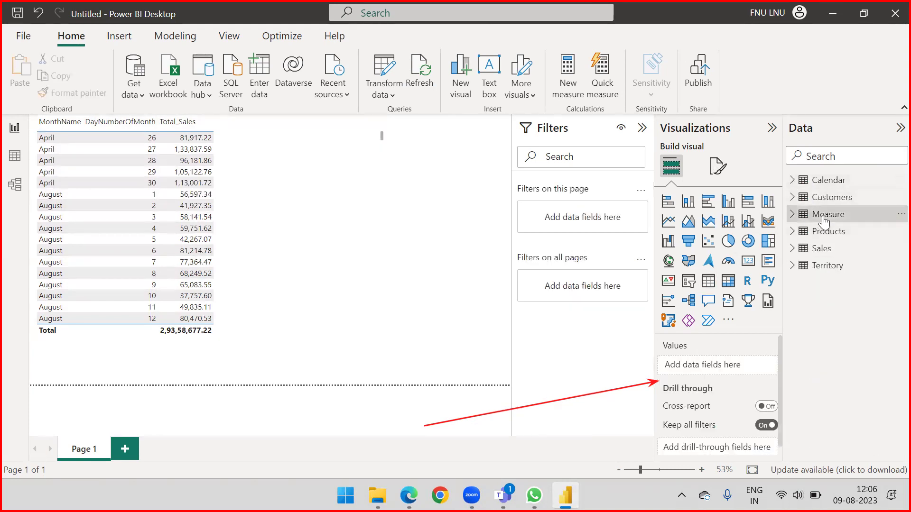
left_click(793, 216)
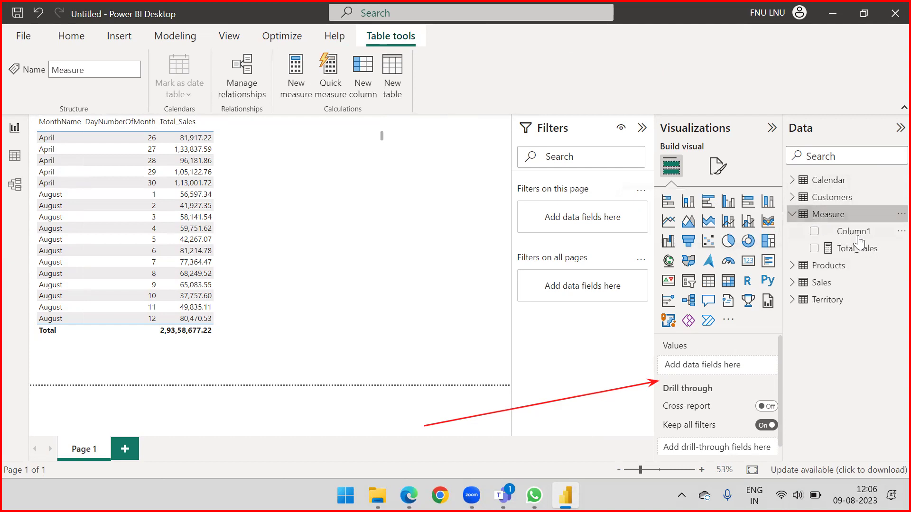
left_click(895, 234)
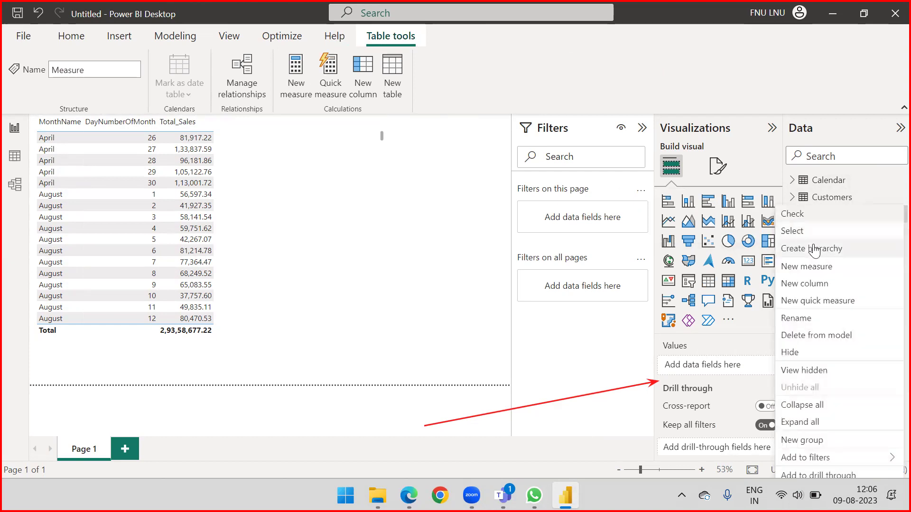
left_click(812, 337)
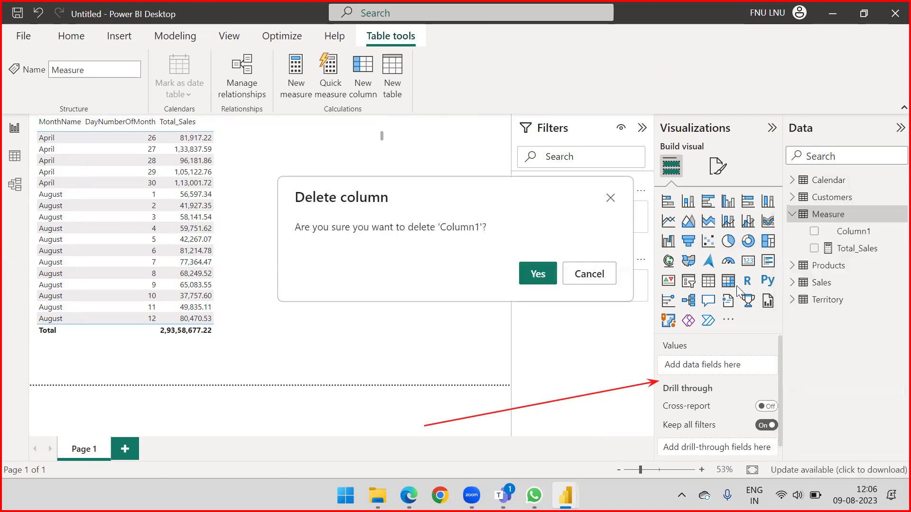
left_click(535, 272)
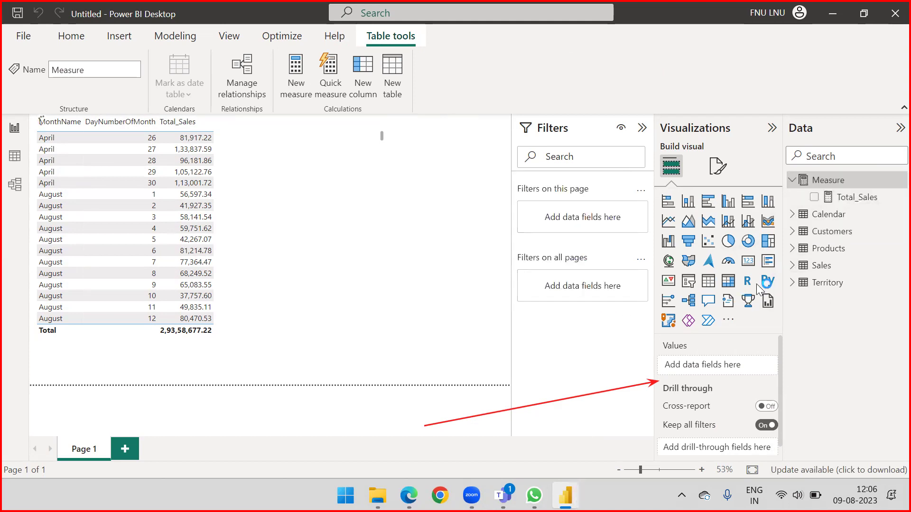
Create a new measure in the Measure table and name it MTD
right_click(842, 186)
key("Escape")
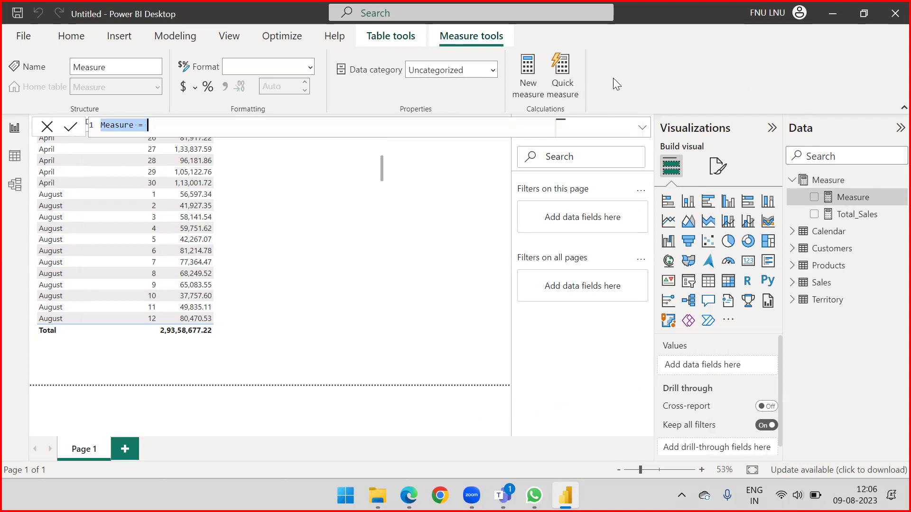
left_click_drag(192, 124, 42, 127)
type("MTD")
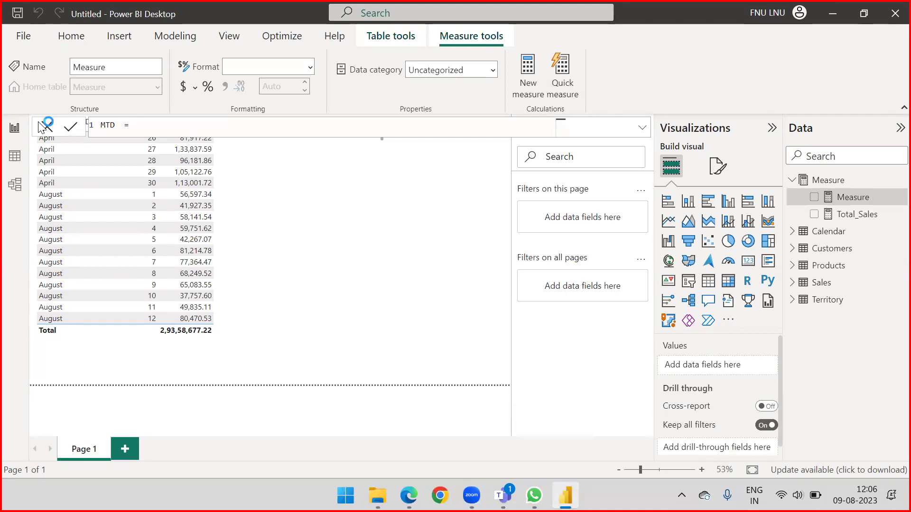
key("Return")
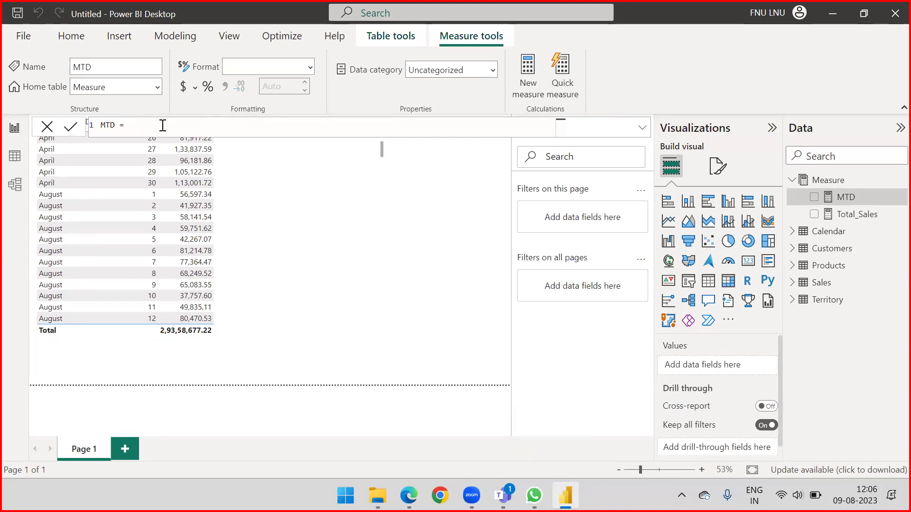
Start the MTD formula with the TOTALMTD function, using [Total_Sales] as its expression
type("tot")
key("Tab")
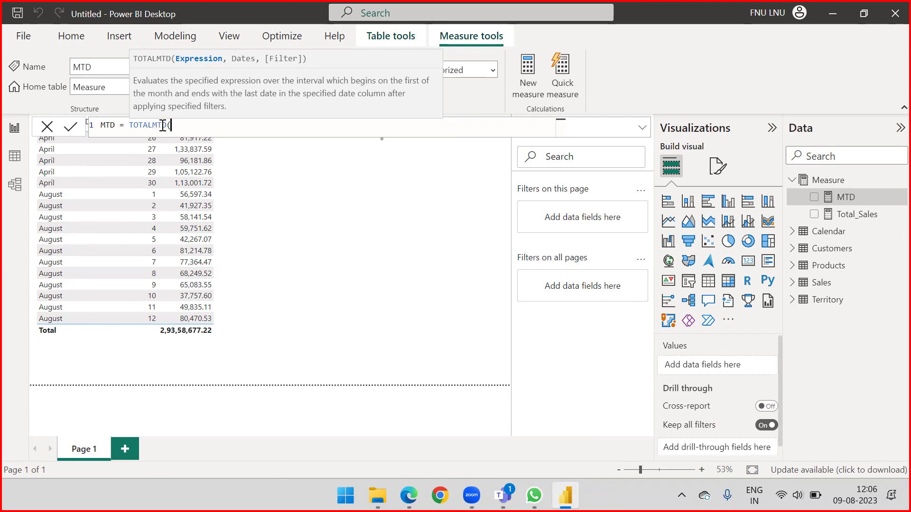
type("to")
key("BackSpace")
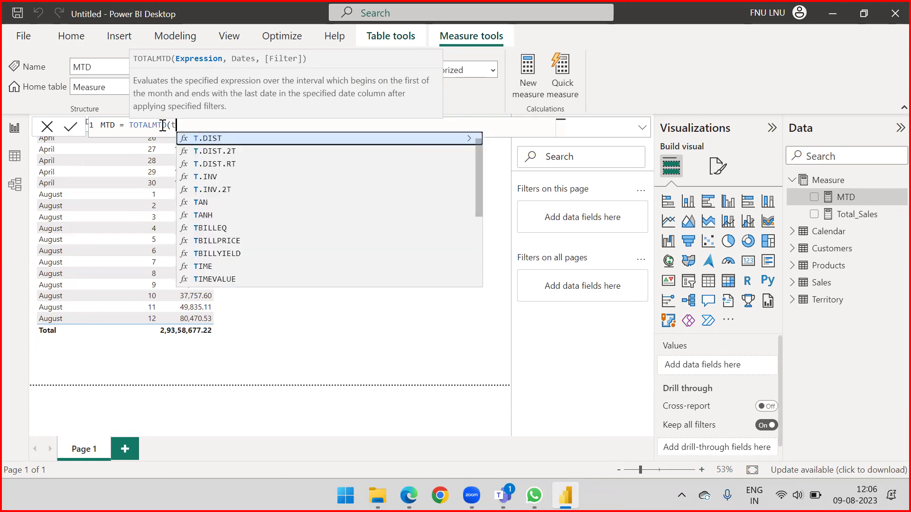
type("otal")
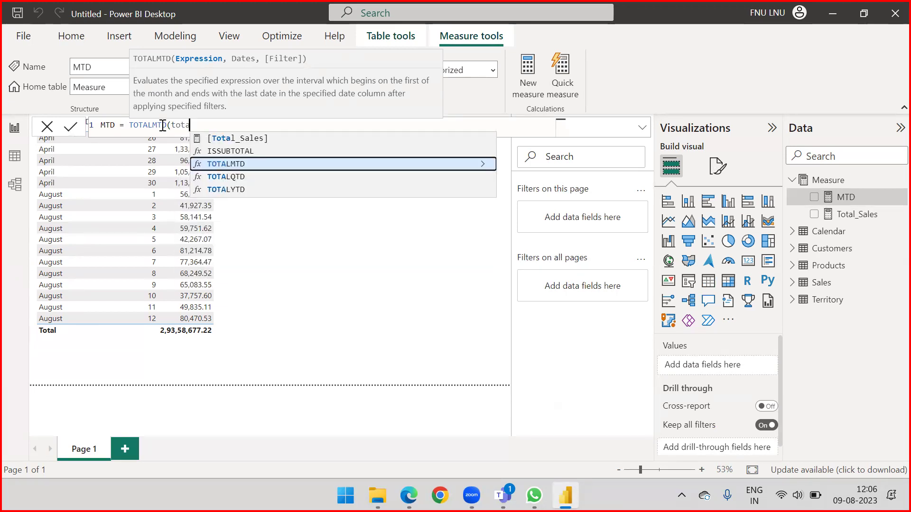
key("Down")
key("Down")
key("Up")
key("Up")
key("Up")
key("Up")
key("Tab")
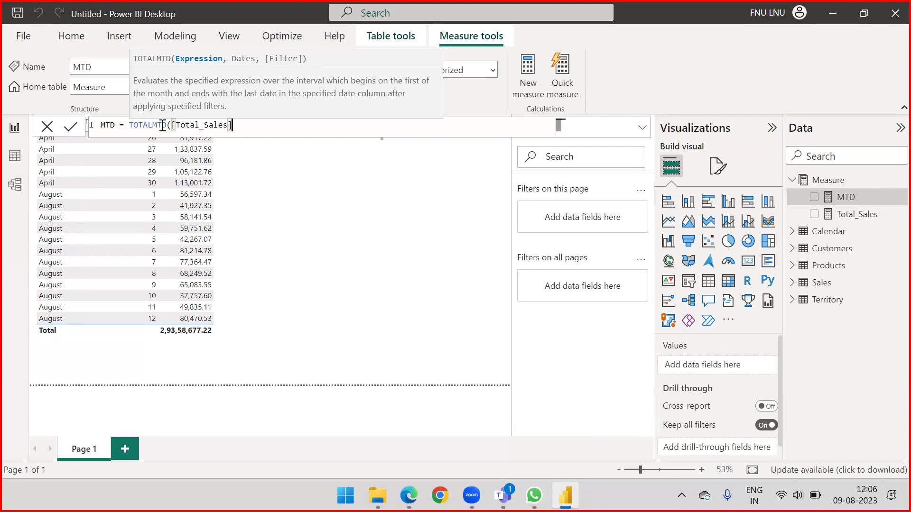
Complete the TOTALMTD formula with Sales[OrderDate] as the dates argument and commit the MTD measure
type(",")
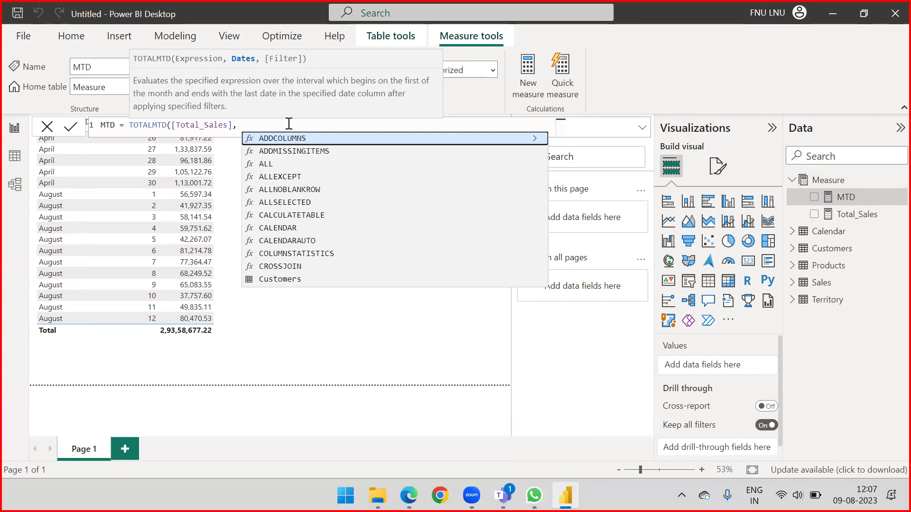
type("order")
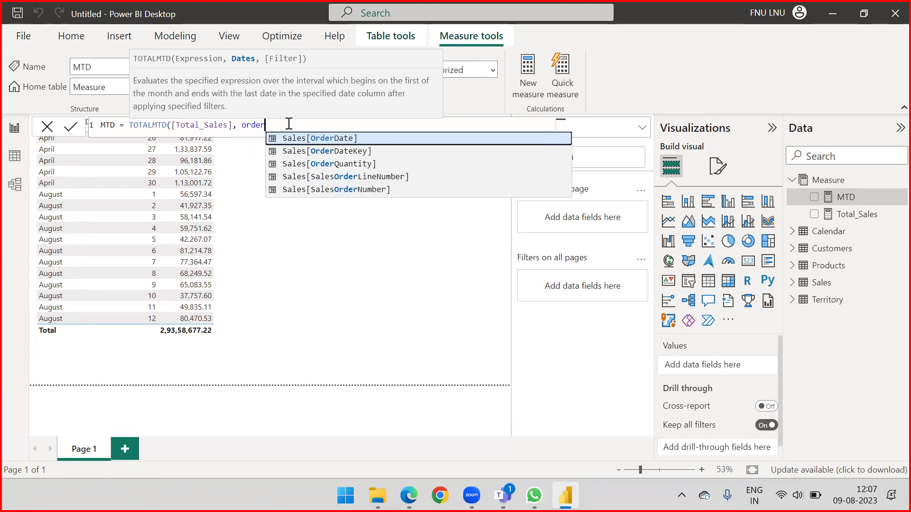
key("Tab")
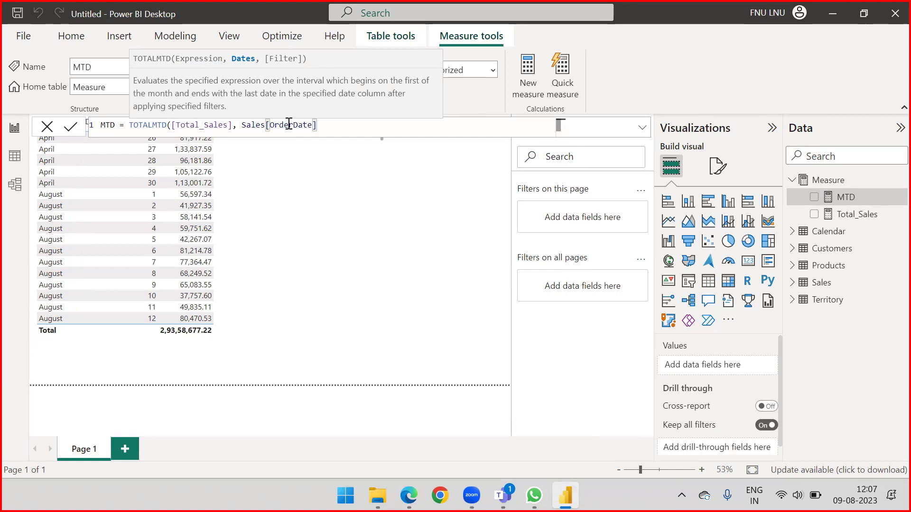
type(",")
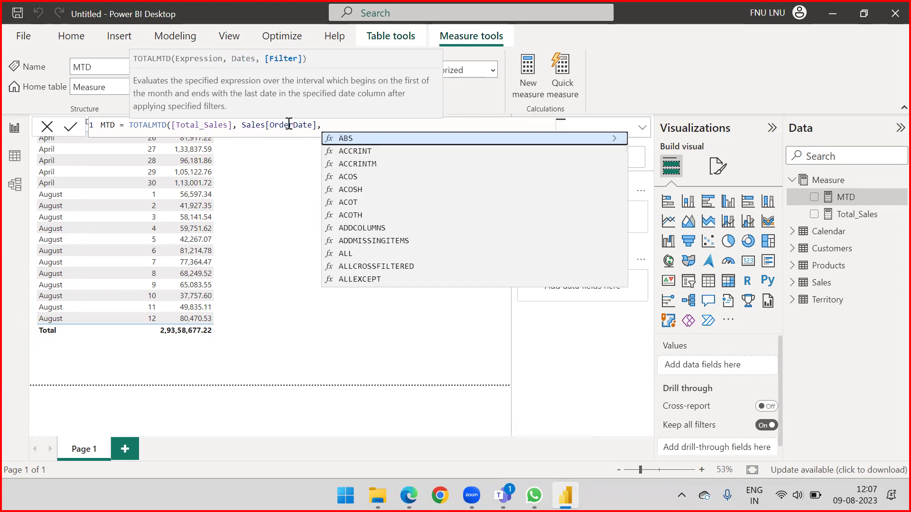
key("BackSpace")
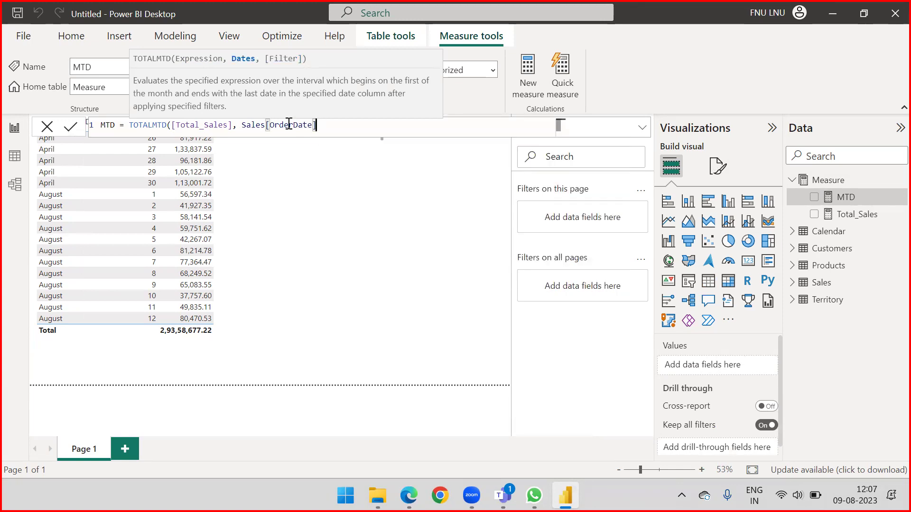
type(")")
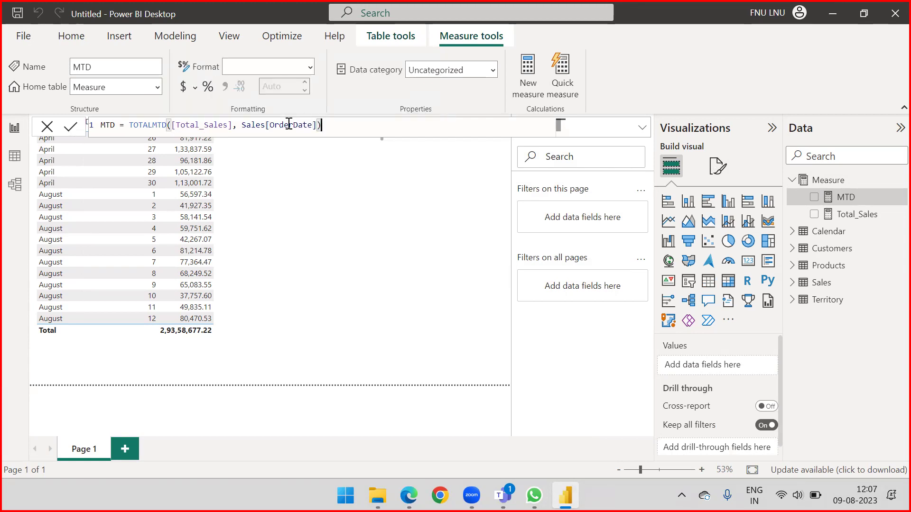
key("Return")
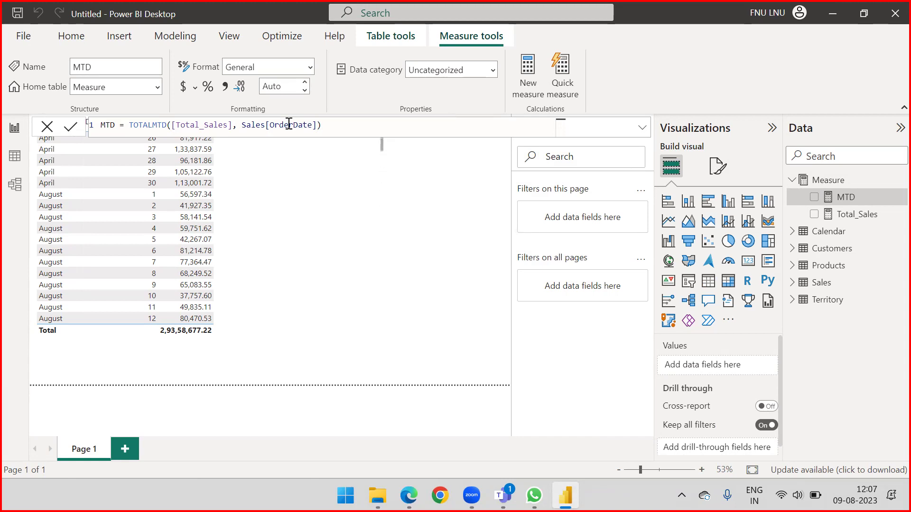
Add the MTD measure to the table visual after Total_Sales and review its daily values for April
left_click_drag(839, 201, 235, 209)
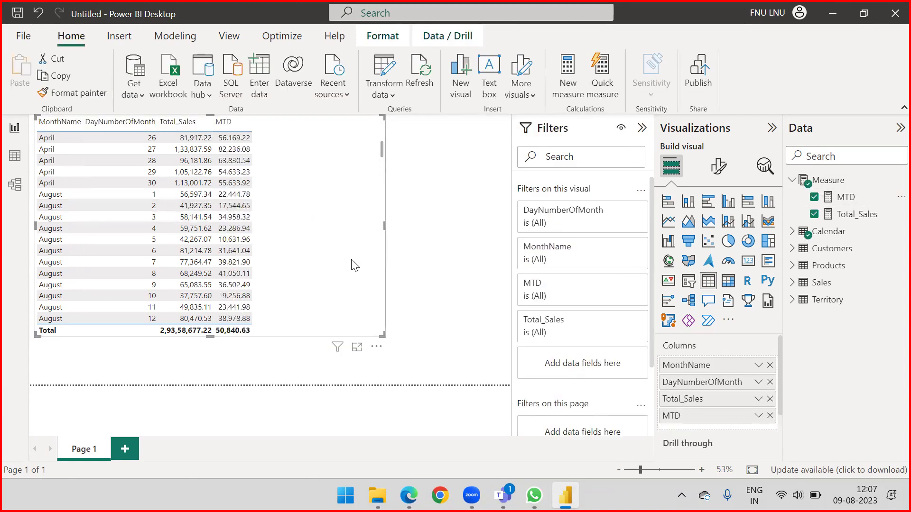
scroll(237, 204, "up", 4)
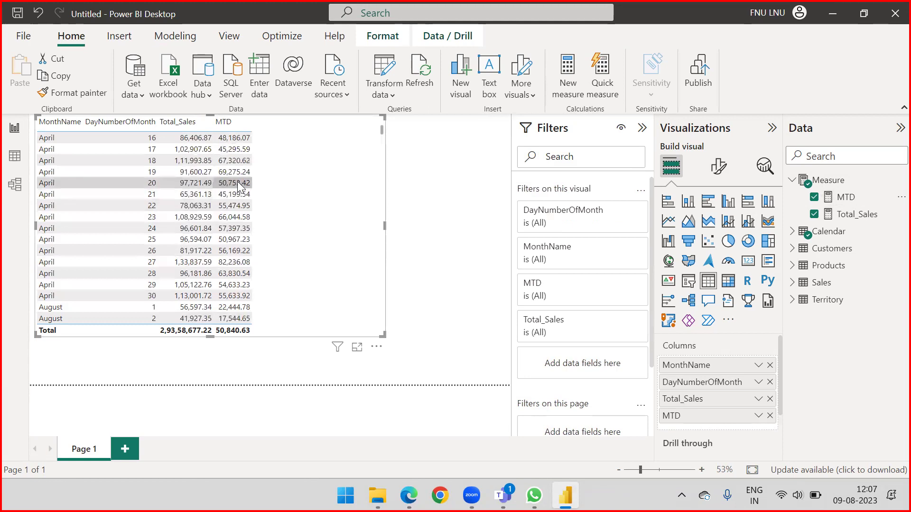
scroll(238, 185, "up", 5)
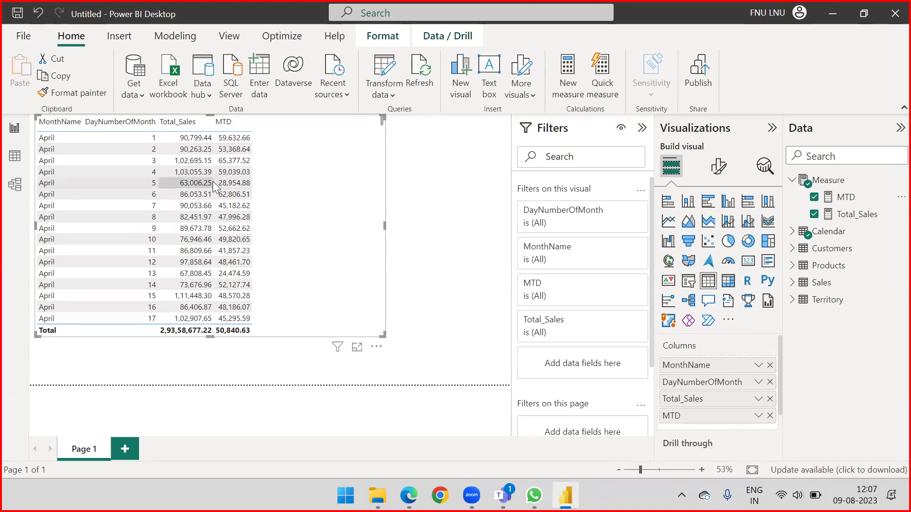
scroll(213, 188, "down", 5)
scroll(213, 188, "up", 5)
scroll(214, 188, "down", 3)
scroll(213, 187, "up", 2)
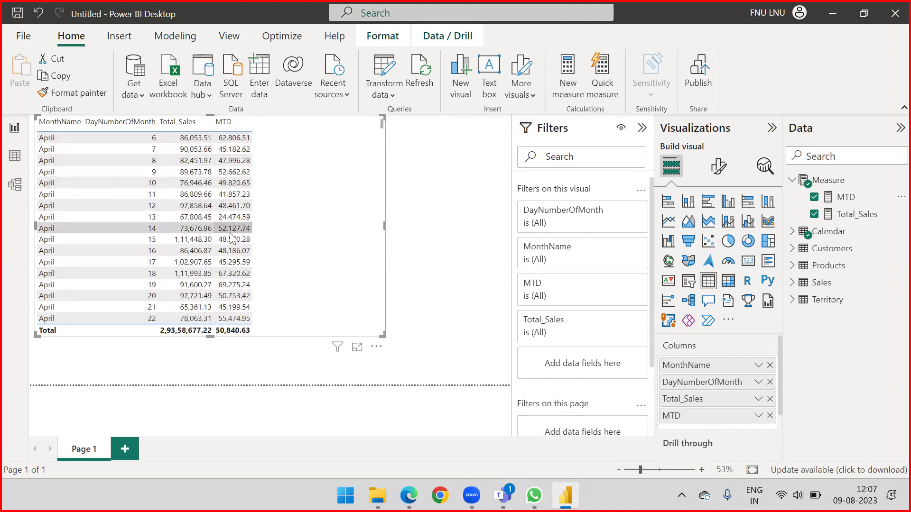
Sort the Calendar table's MonthName column by MonthNumberOfYear and check the table's rows and leading columns
key("alt+Tab")
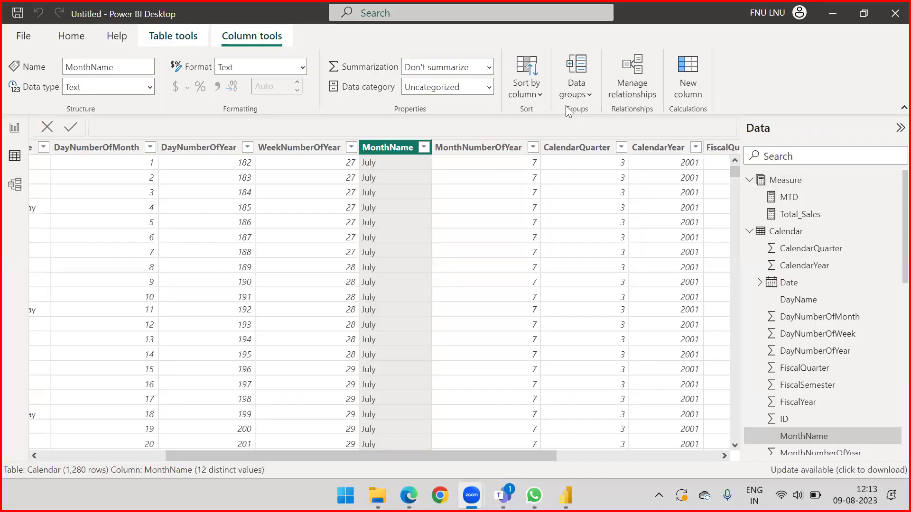
left_click(393, 151)
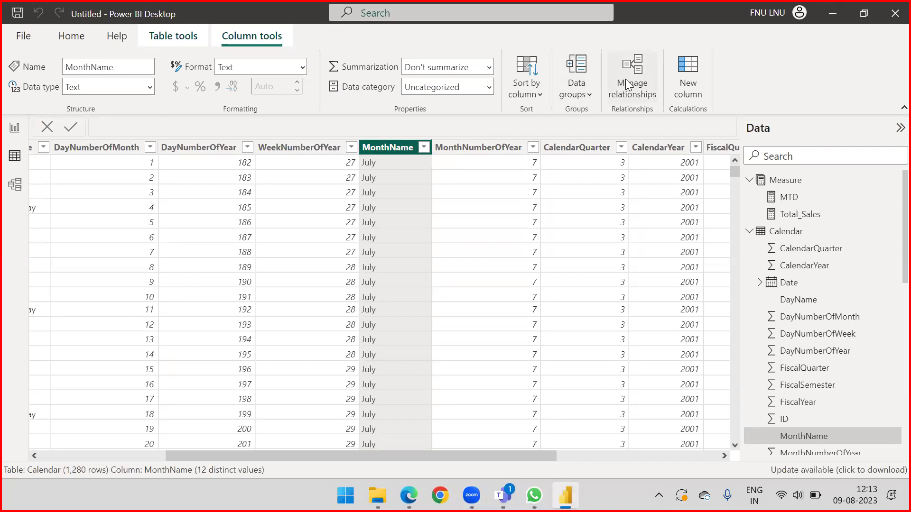
left_click(523, 83)
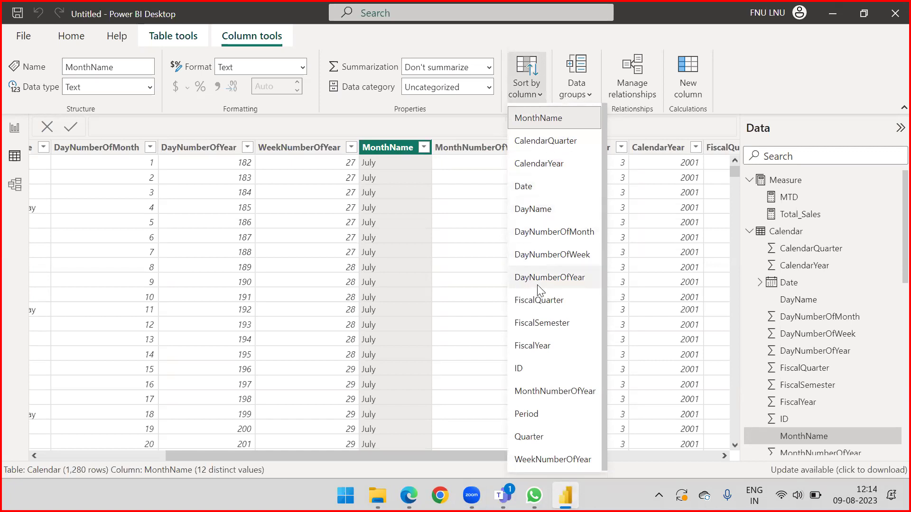
left_click(548, 392)
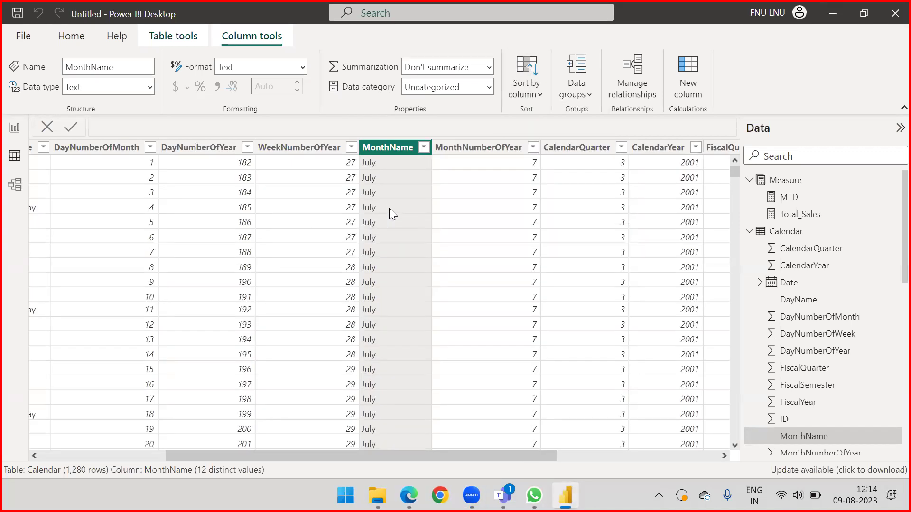
scroll(392, 170, "down", 4)
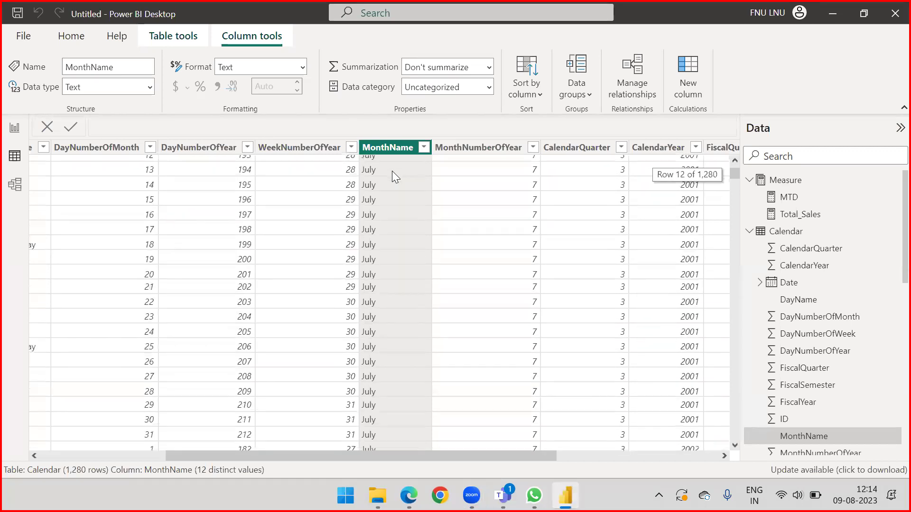
scroll(409, 161, "up", 4)
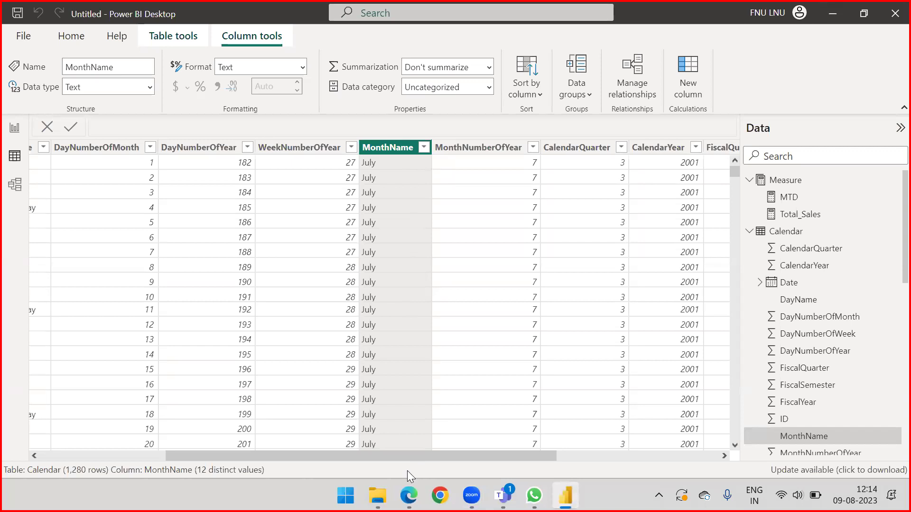
left_click_drag(391, 456, 153, 481)
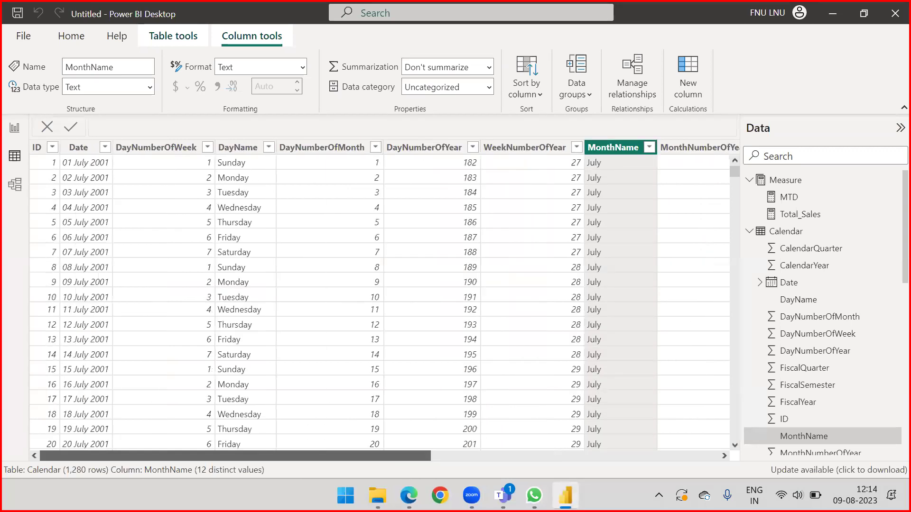
Examine the Calendar table's month, quarter and fiscal columns and its leading date columns
left_click_drag(269, 479, 477, 478)
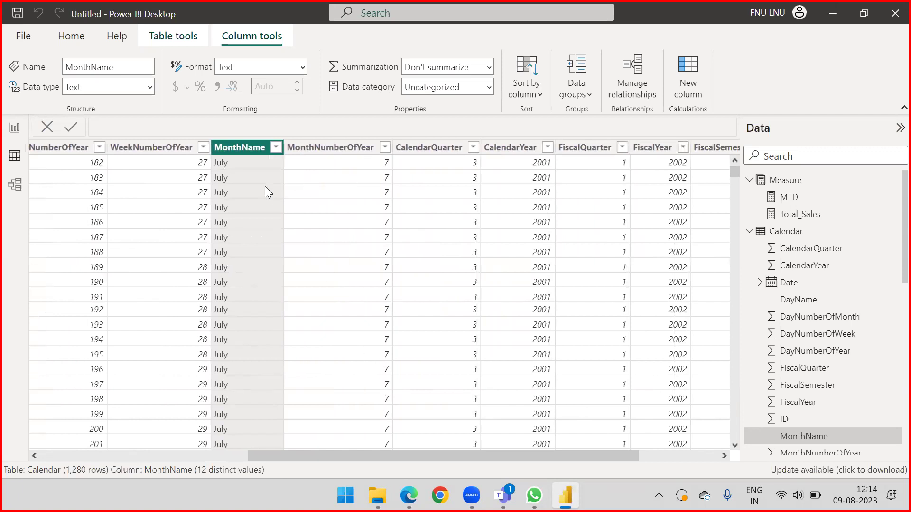
scroll(342, 197, "down", 3)
scroll(341, 218, "up", 3)
left_click_drag(357, 457, 86, 459)
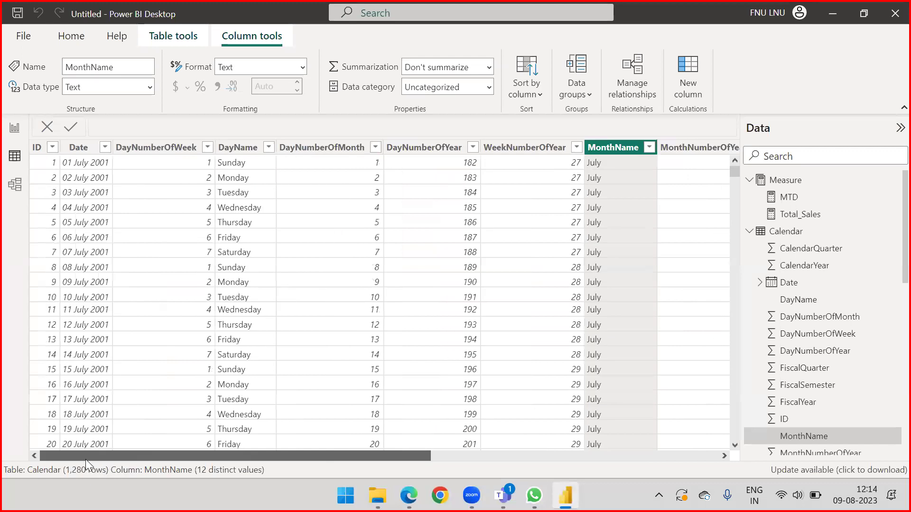
Return to the report page, widen the table visual and review its daily MTD values for January and February
left_click(14, 129)
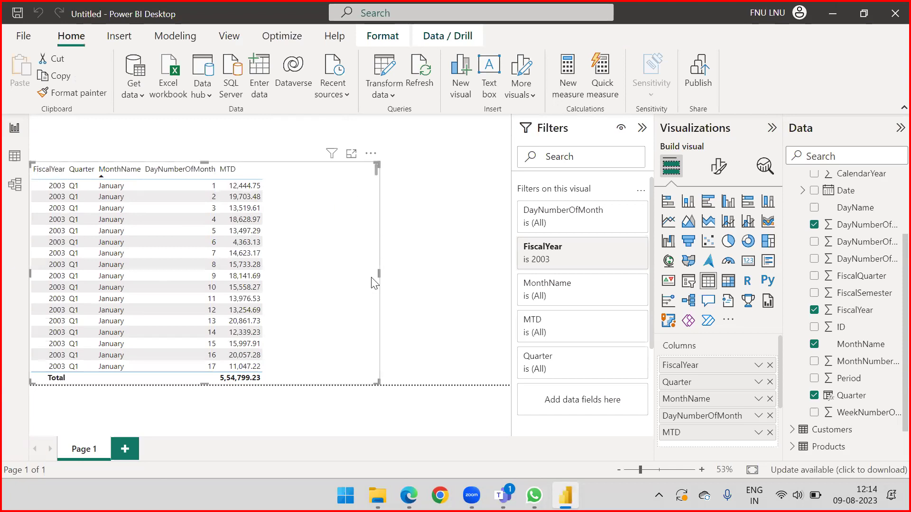
left_click(57, 170, "shift")
left_click_drag(379, 274, 509, 283)
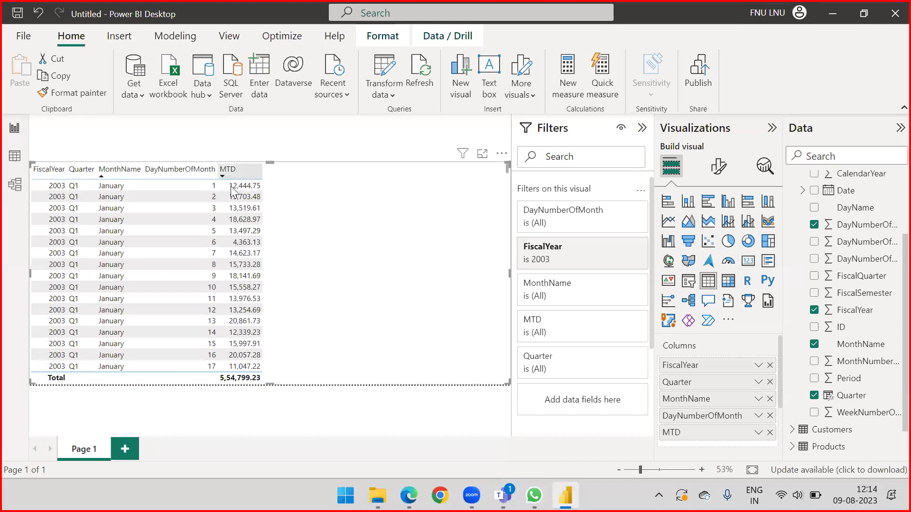
scroll(231, 189, "down", 8)
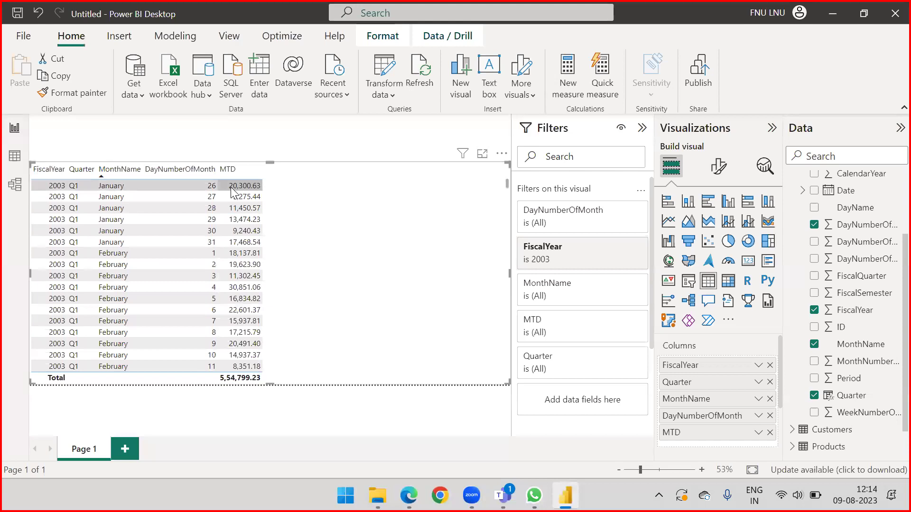
scroll(231, 187, "up", 8)
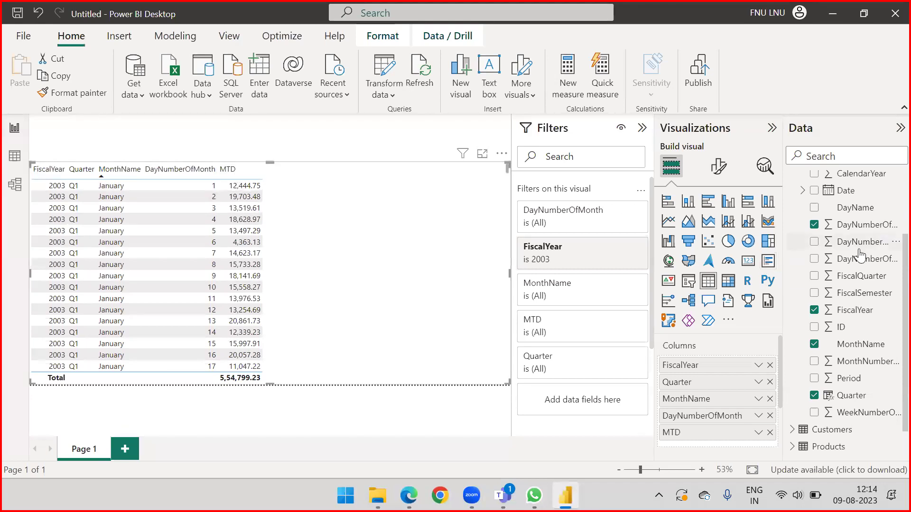
Collapse the Calendar field list and clear the existing expression from the MTD measure's formula
scroll(839, 242, "up", 3)
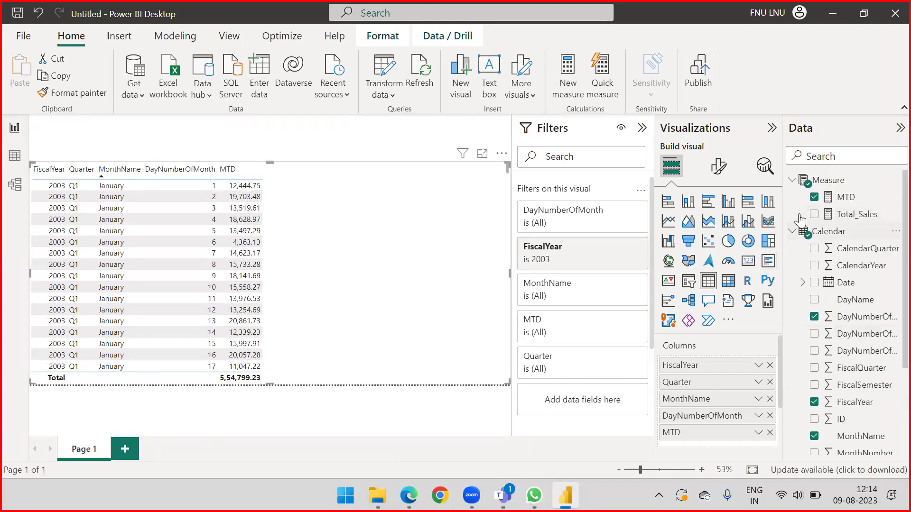
left_click(791, 231)
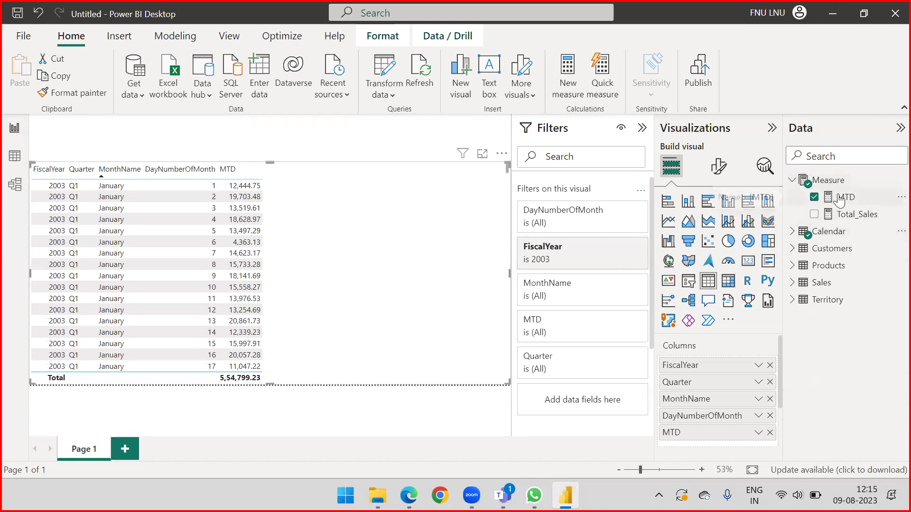
left_click(891, 204)
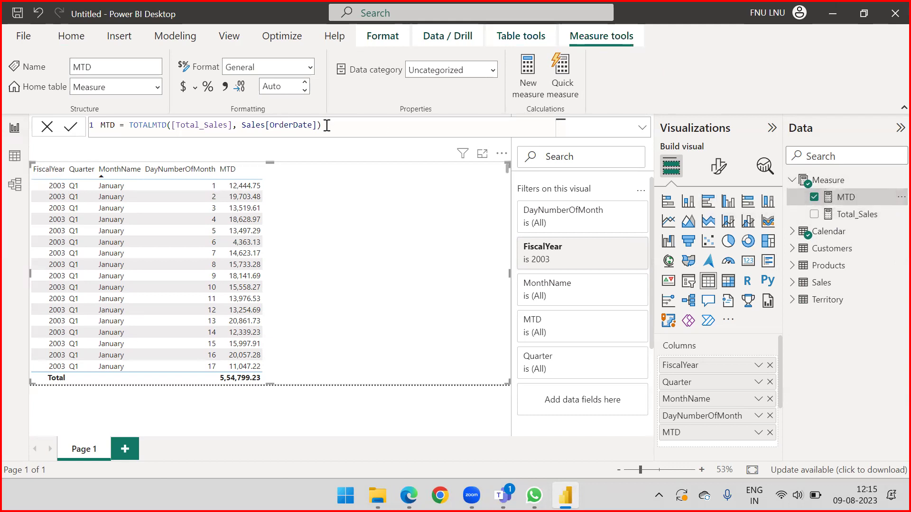
left_click_drag(353, 125, 129, 124)
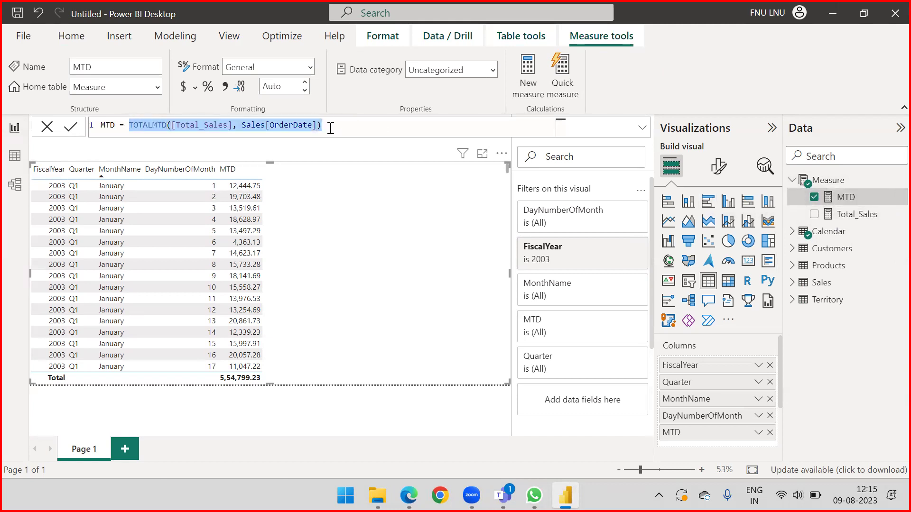
key("BackSpace")
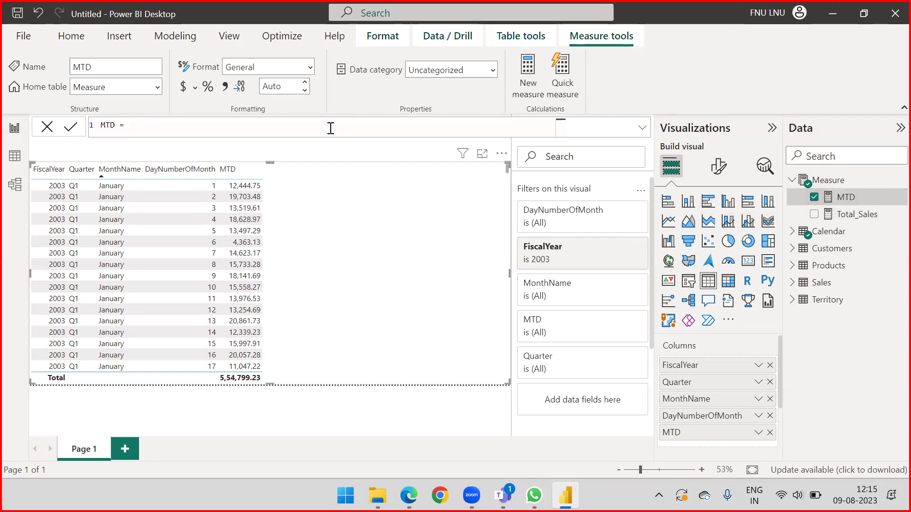
Rewrite the start of the MTD formula with TOTALMTD, using SUM(Sales[SalesAmount]) as its expression
type("tota")
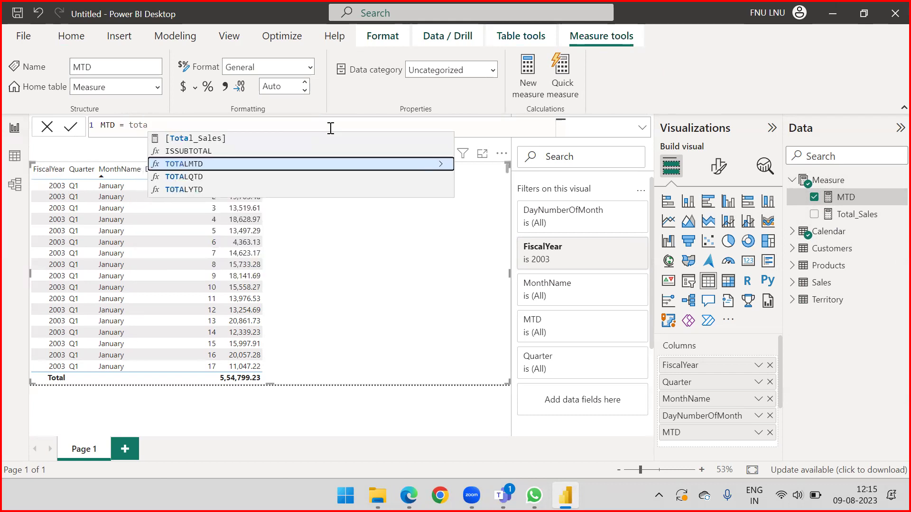
key("Tab")
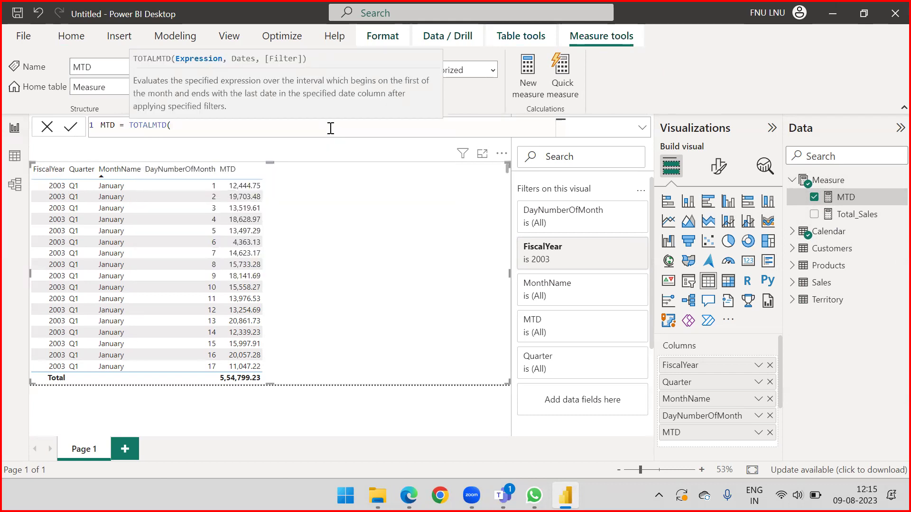
type("sum")
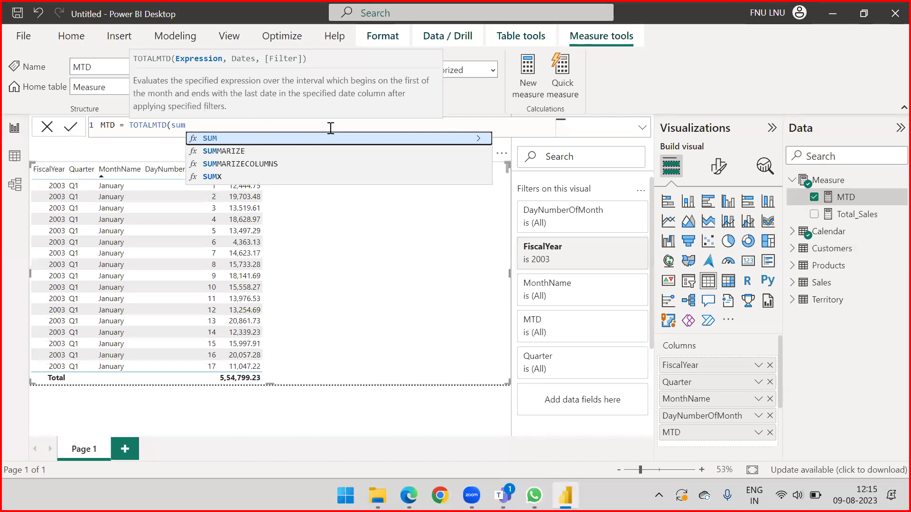
key("Tab")
type("Sales")
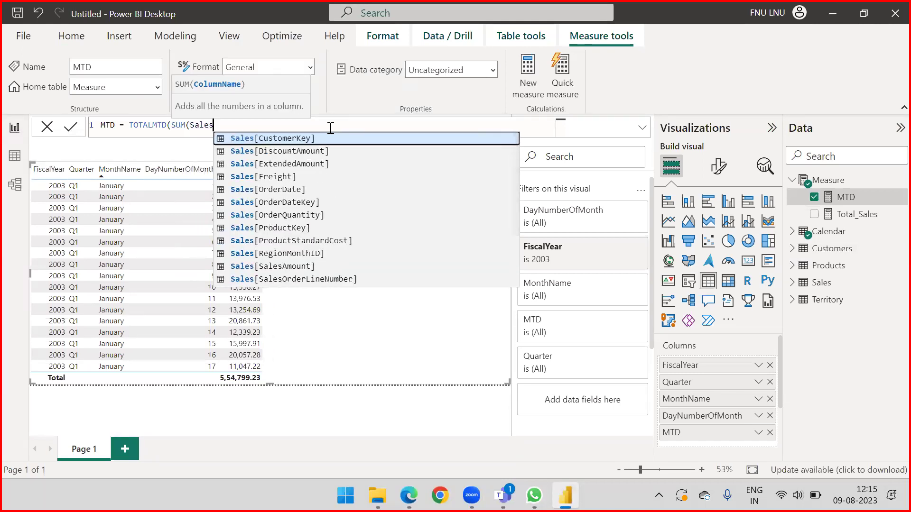
type("[SalesA")
key("Tab")
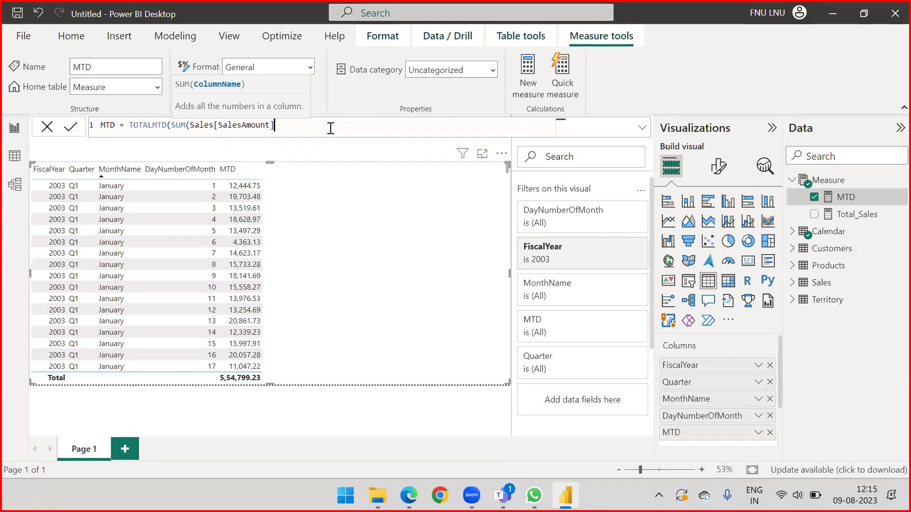
type(")")
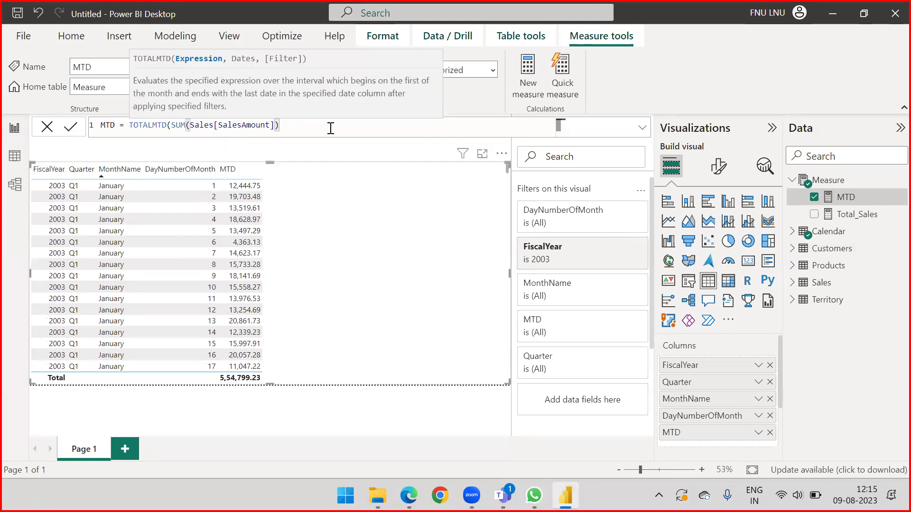
Complete the MTD formula with 'Calendar'[Date].[Date] as the dates argument and commit it
type(", ")
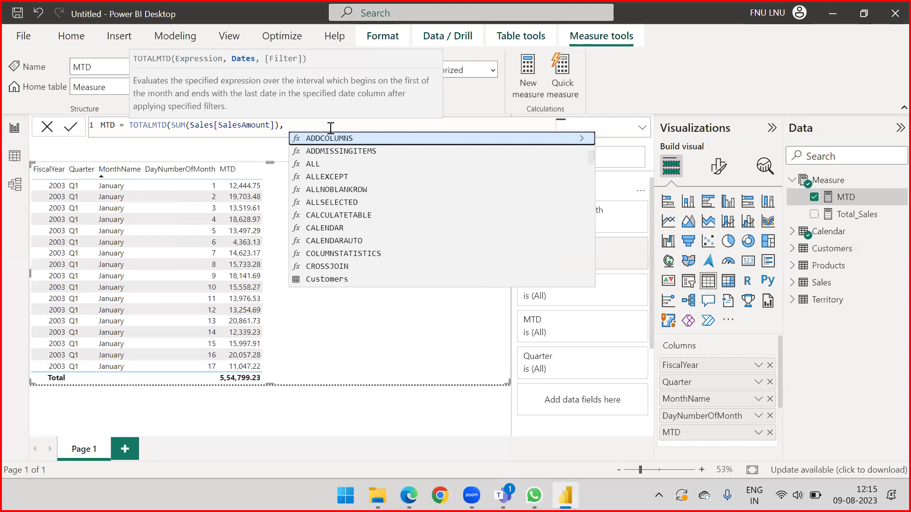
type("Or")
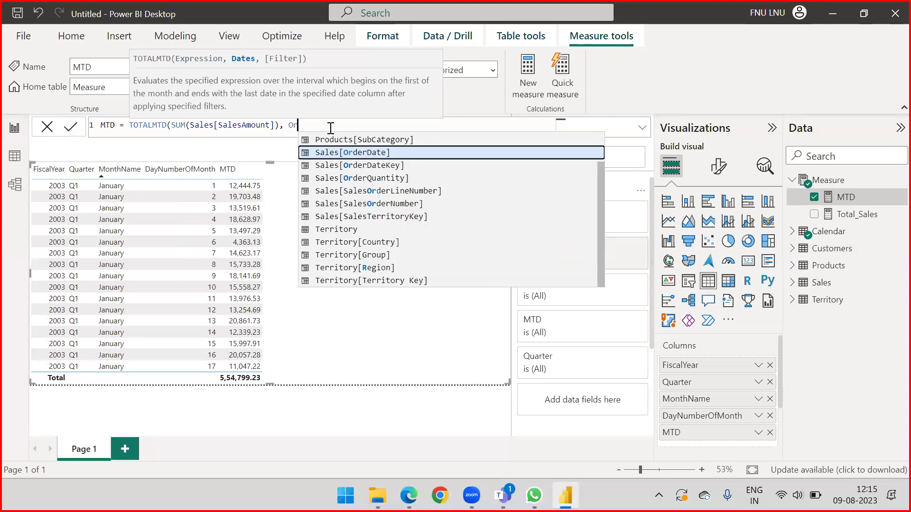
key("BackSpace")
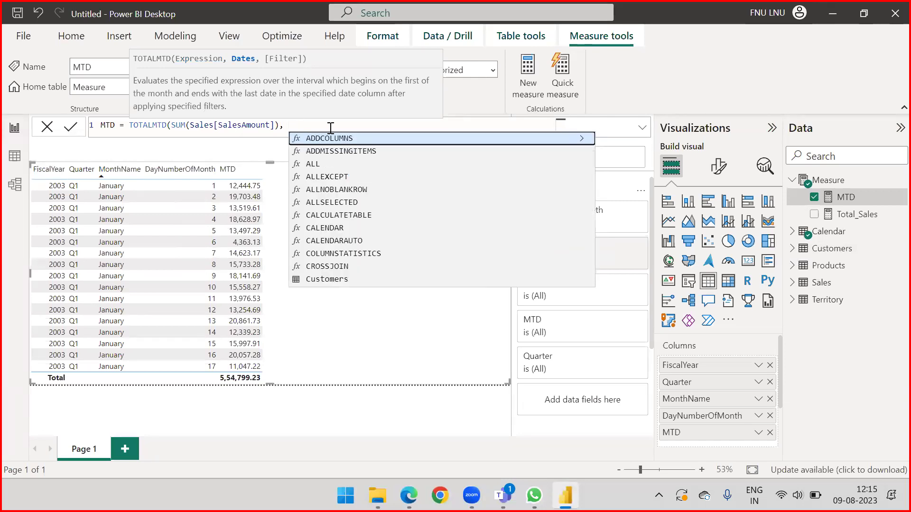
type("Ca")
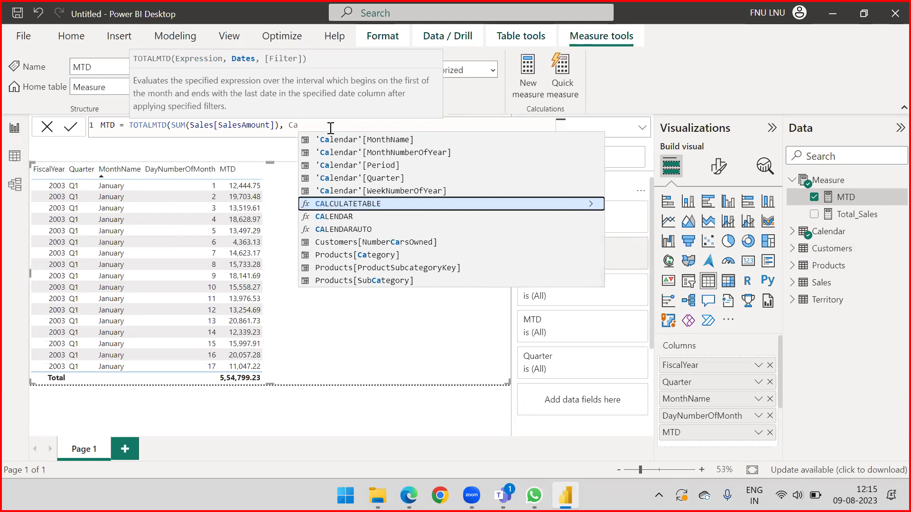
type("lender")
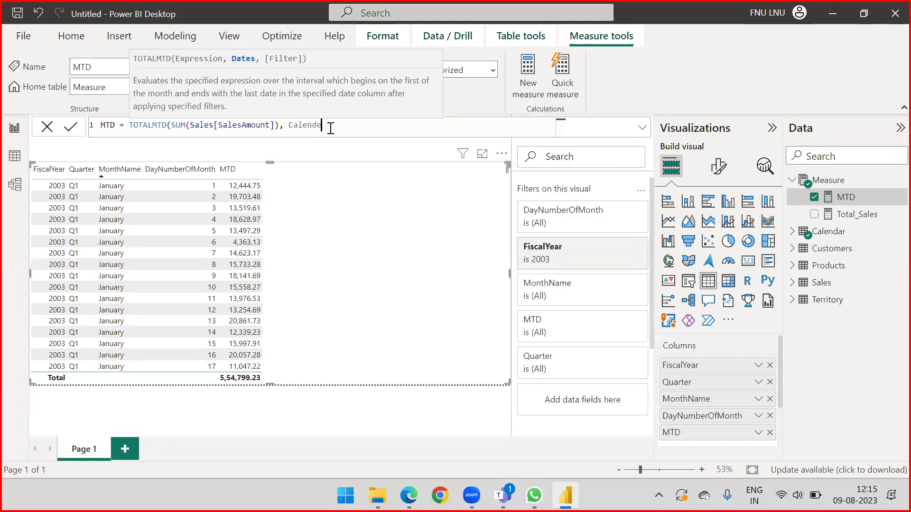
key("Down")
key("Down")
key("Tab")
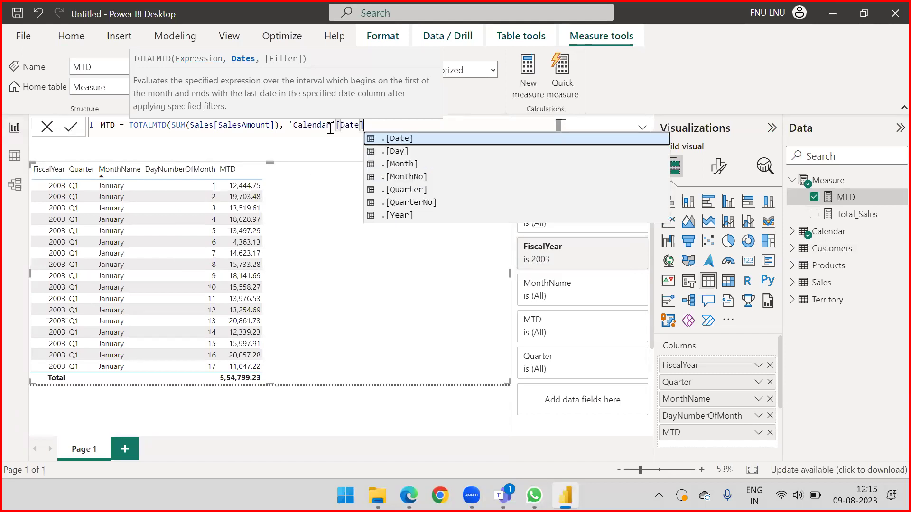
key("Tab")
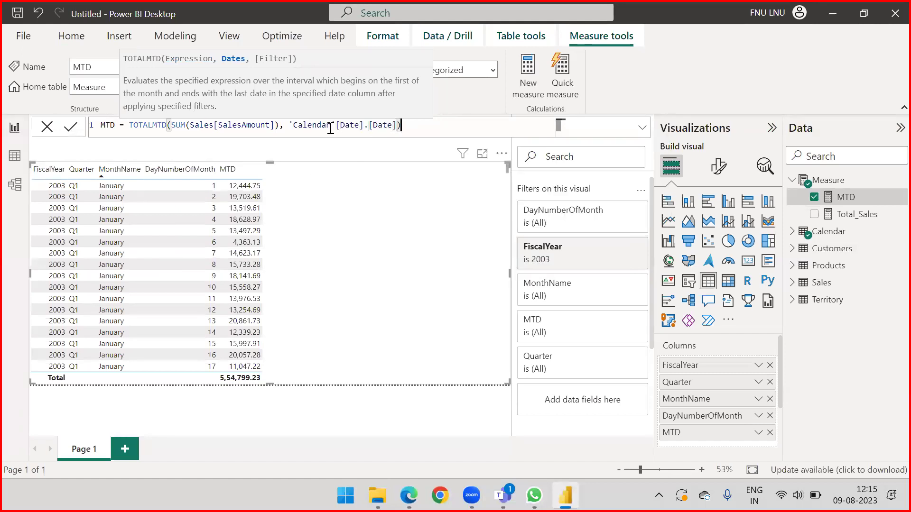
type(")")
key("Return")
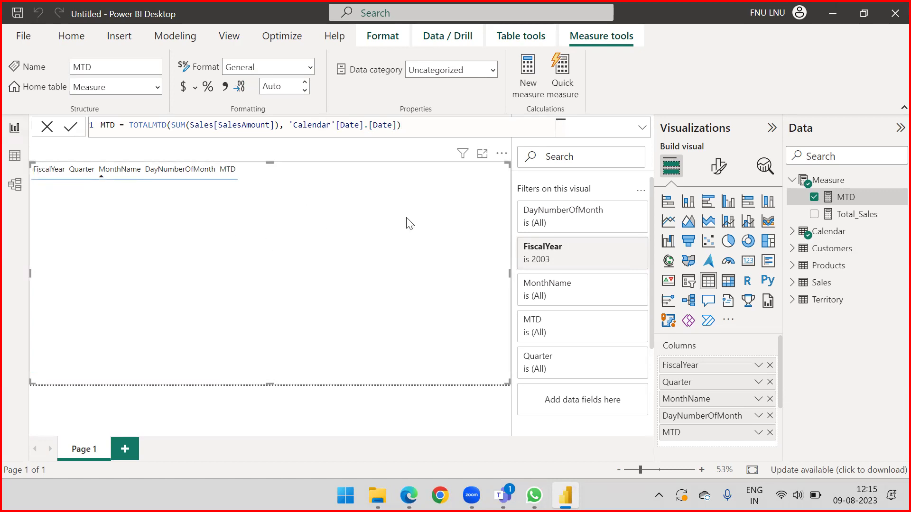
Change the MTD formula's dates argument to 'Calendar'[Date] by removing the .[Date] part, and commit it
left_click(369, 421)
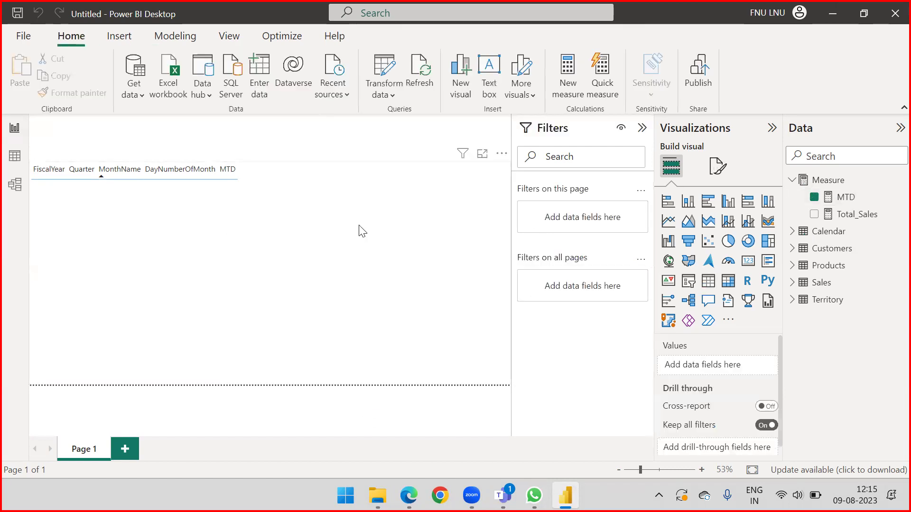
left_click(349, 179)
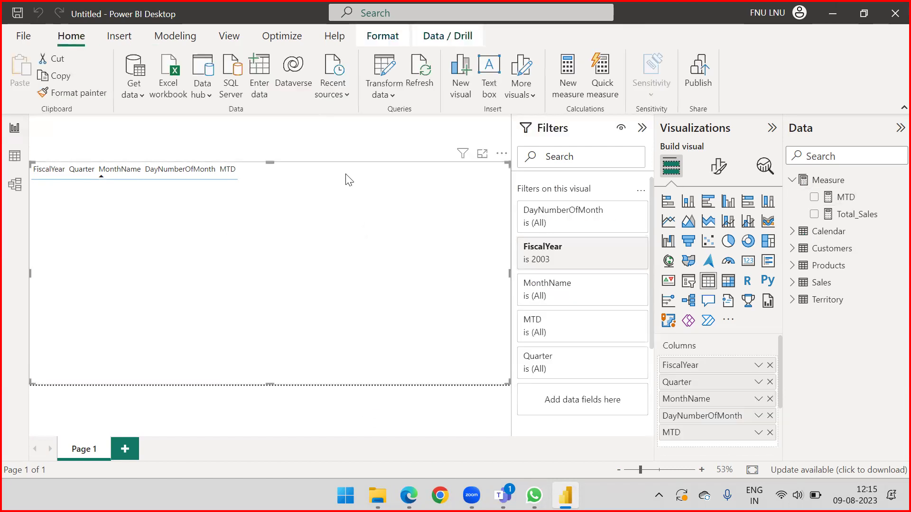
left_click(846, 196)
double_click(380, 125)
key("BackSpace")
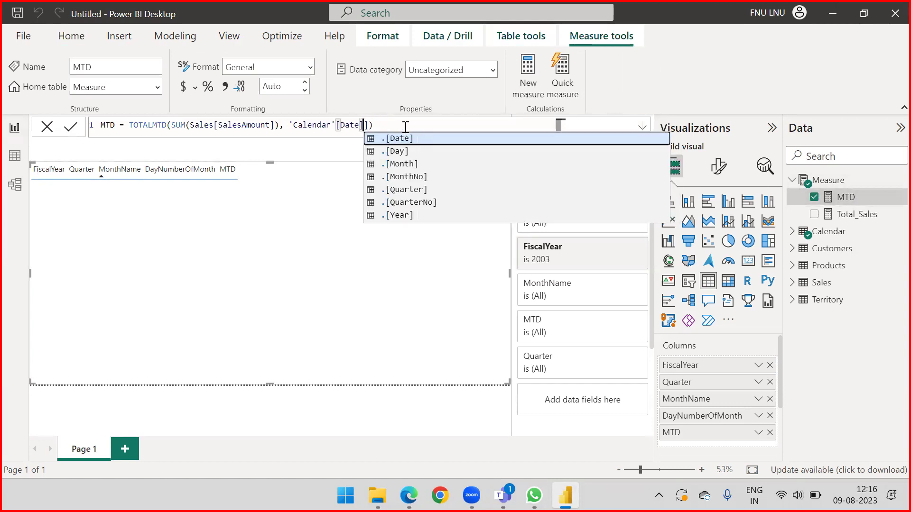
key("Delete")
left_click(406, 127)
key("Return")
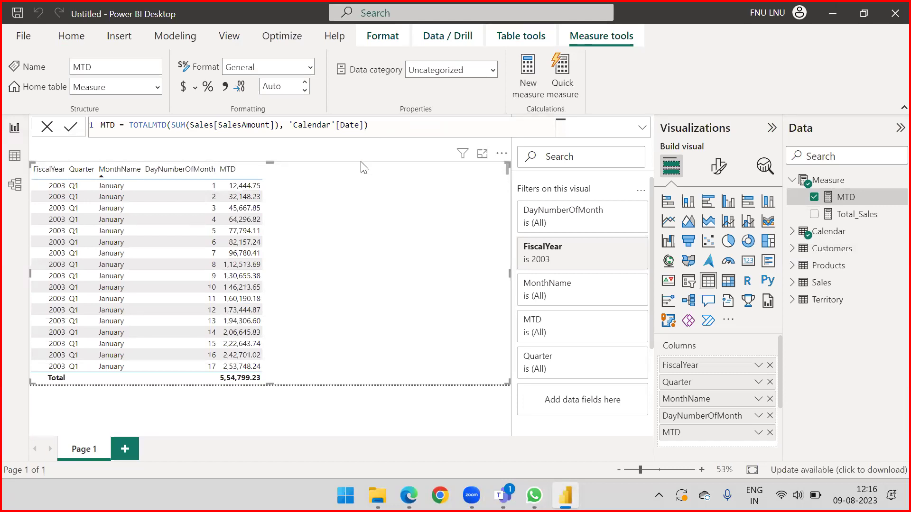
Add Total_Sales to the table visual before MTD and point out the fiscal year, quarter, month and day columns
left_click_drag(850, 214, 711, 423)
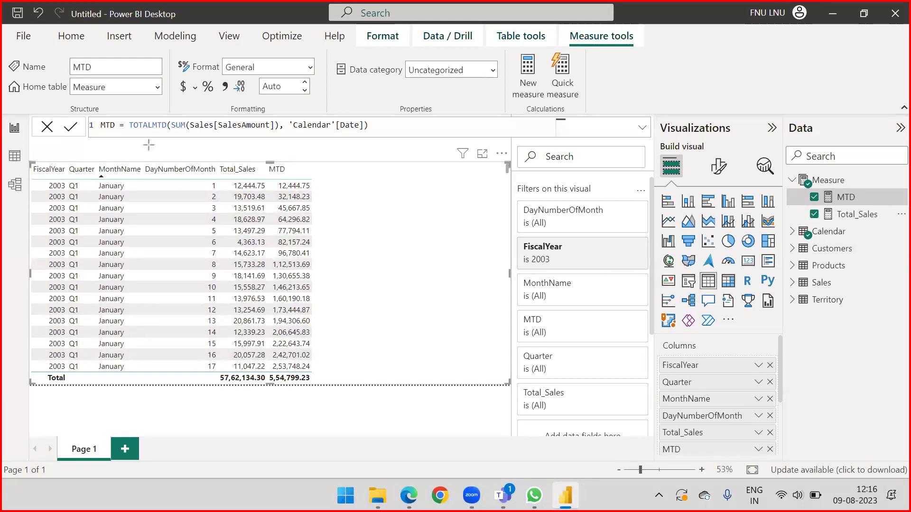
mouse_move(67, 147)
left_mouse_down()
mouse_move(50, 163)
mouse_move(79, 169)
left_mouse_up()
left_click_drag(131, 154, 118, 167)
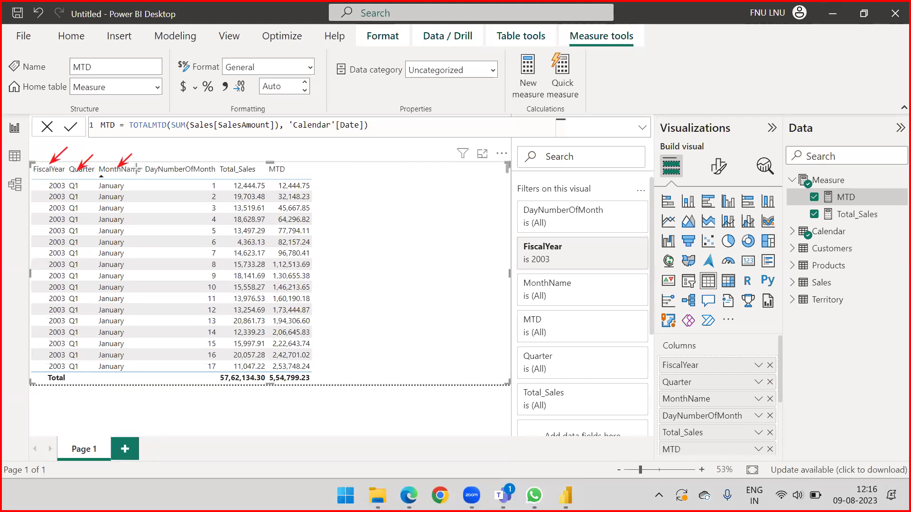
left_click_drag(190, 150, 177, 162)
left_click_drag(198, 181, 235, 186)
key("Escape")
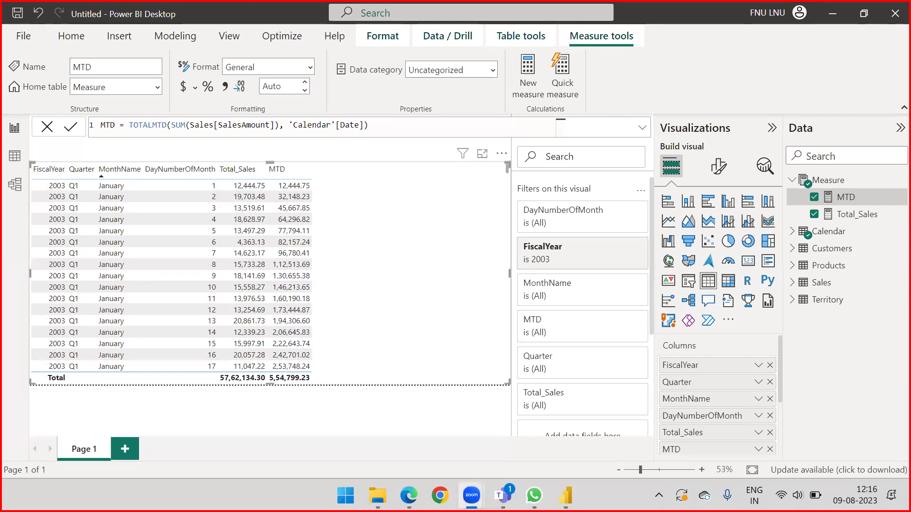
Compare the daily Total_Sales and MTD values from the start of January into February
left_click_drag(270, 144, 246, 160)
left_click_drag(355, 143, 297, 172)
left_click_drag(339, 176, 318, 197)
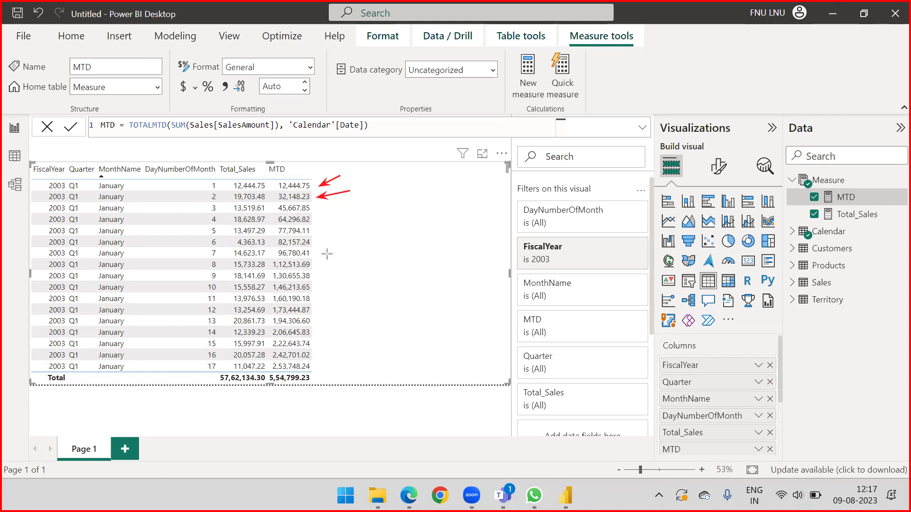
mouse_move(335, 204)
left_mouse_down()
mouse_move(311, 209)
mouse_move(309, 222)
mouse_move(332, 273)
left_mouse_up()
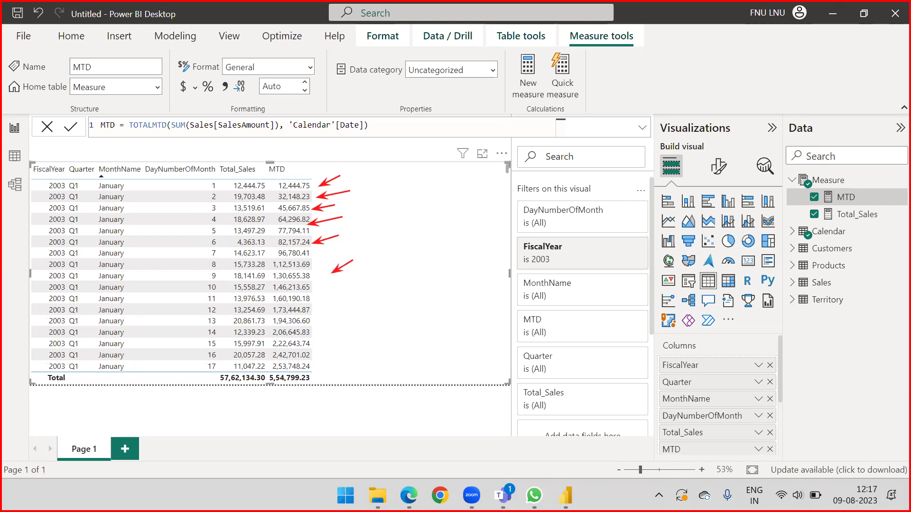
key("Escape")
scroll(295, 246, "down", 5)
scroll(295, 246, "down", 1)
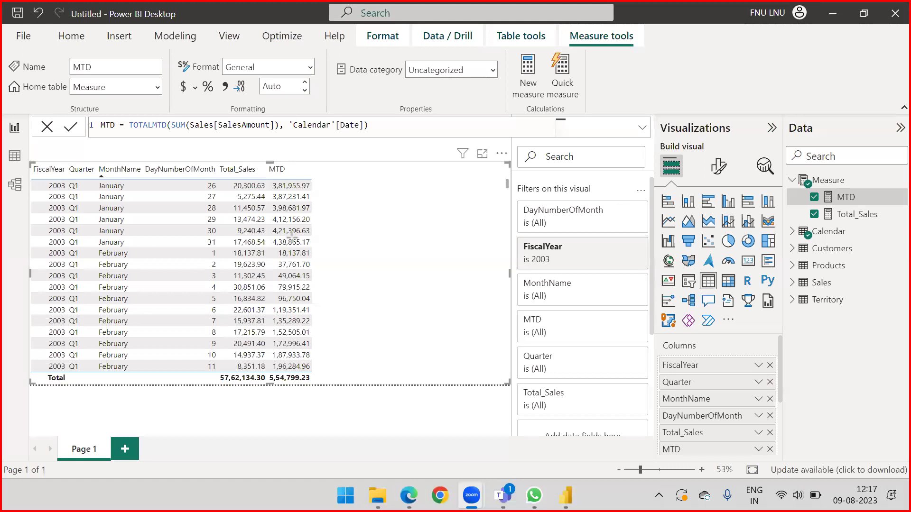
Compare Total_Sales and MTD on 31 January and through the February rows of the table visual
left_click_drag(396, 227, 315, 241)
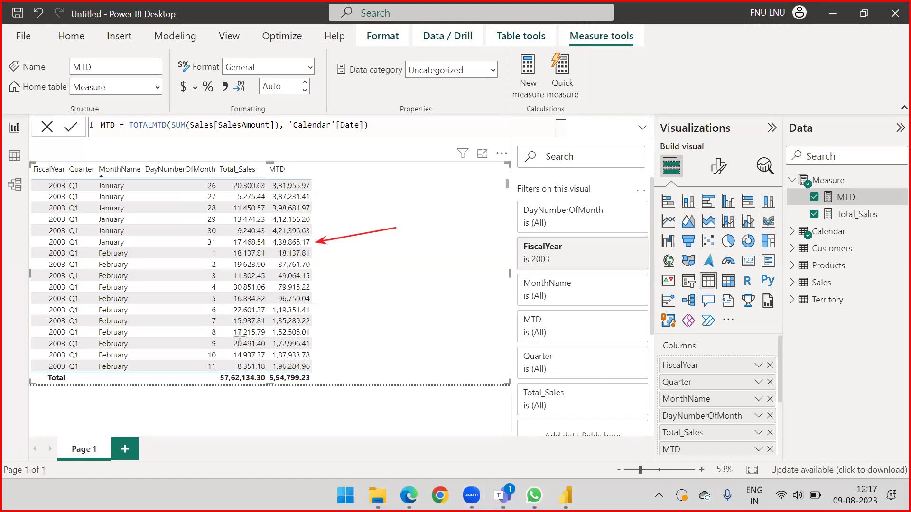
left_click_drag(193, 232, 229, 241)
key("Escape")
scroll(282, 257, "down", 3)
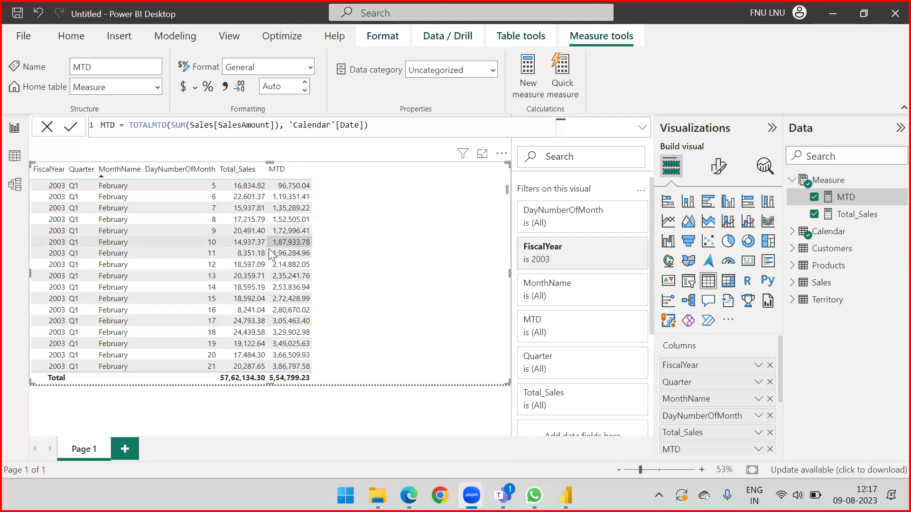
scroll(282, 256, "up", 2)
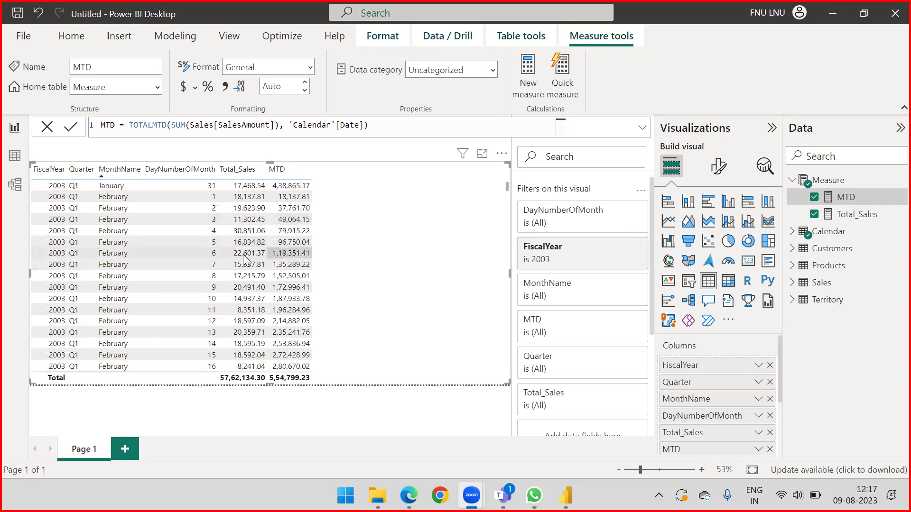
Compare Total_Sales and MTD on 1 March with the preceding February rows
scroll(201, 262, "down", 7)
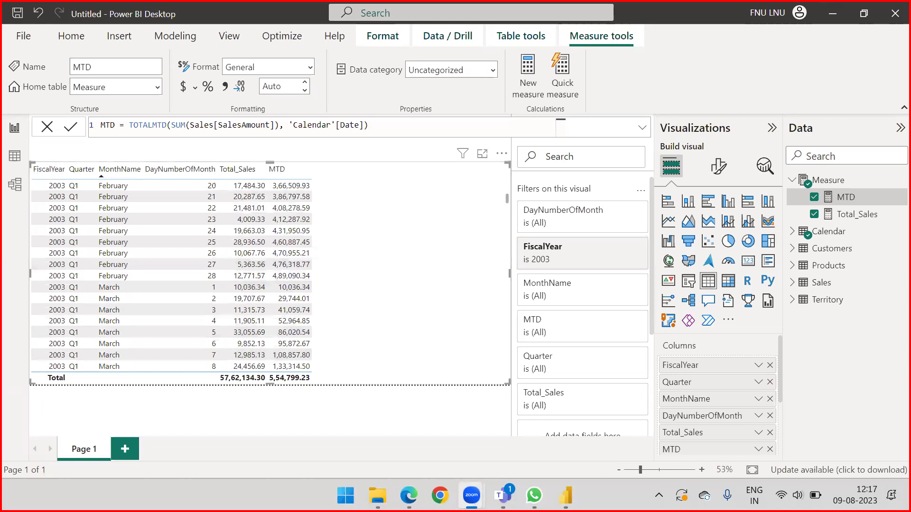
left_click_drag(181, 293, 227, 286)
left_click_drag(354, 276, 313, 287)
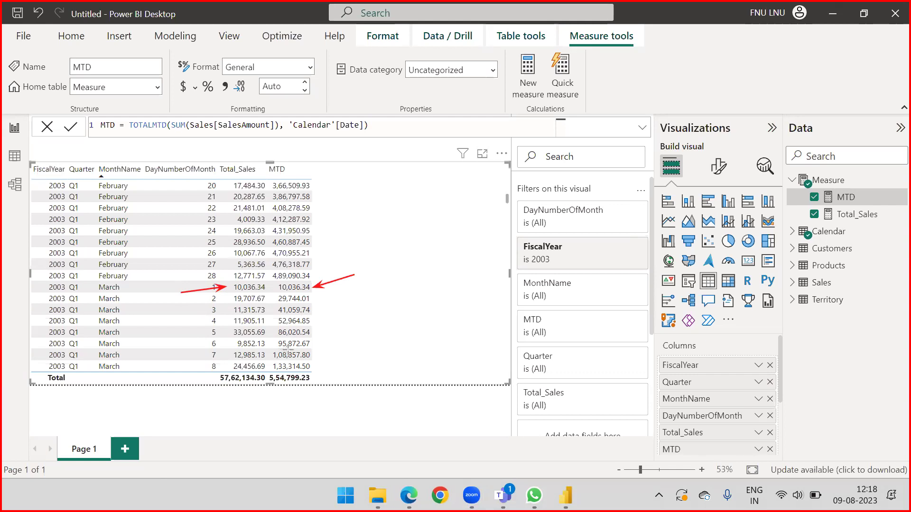
key("e")
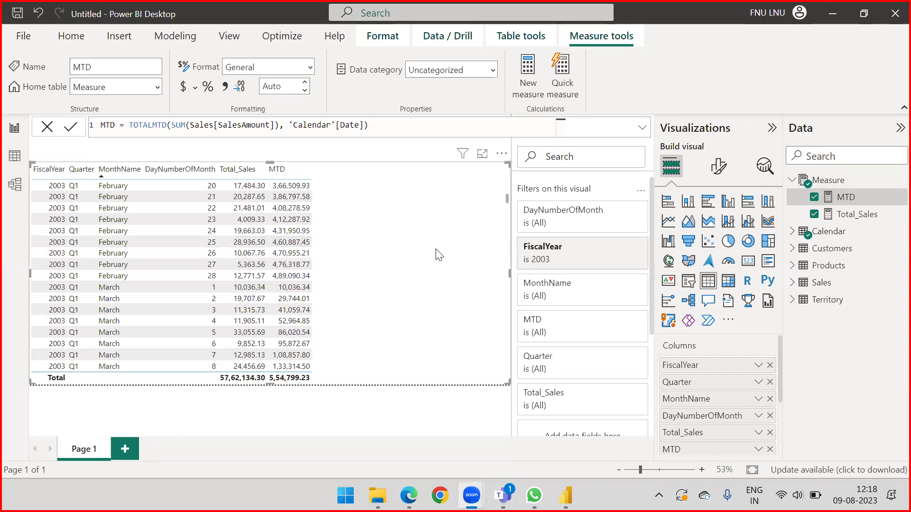
scroll(286, 251, "down", 2)
scroll(287, 257, "up", 2)
scroll(121, 272, "up", 5)
scroll(122, 271, "up", 8)
scroll(156, 218, "down", 6)
scroll(166, 221, "up", 10)
Create a new measure in the Measure table and fill it with a copy of the MTD formula
left_click(404, 122)
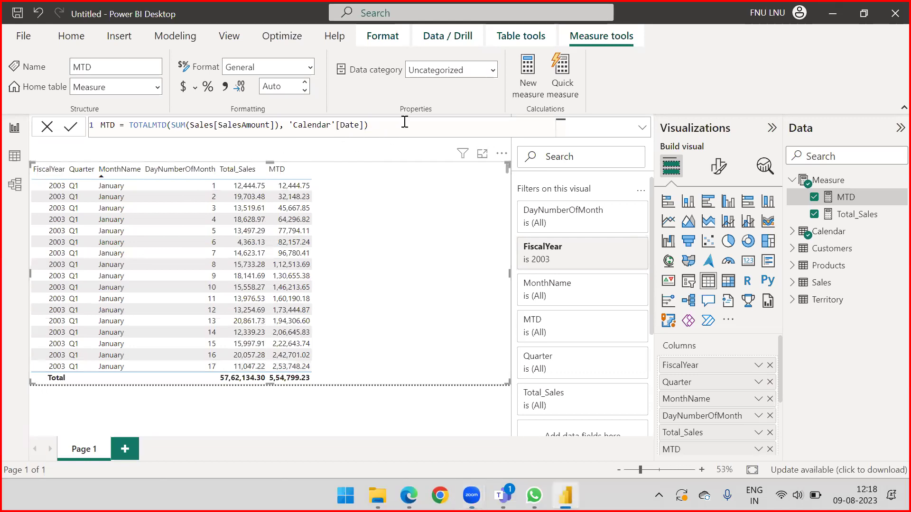
left_click(98, 125, "shift")
key("ctrl+c")
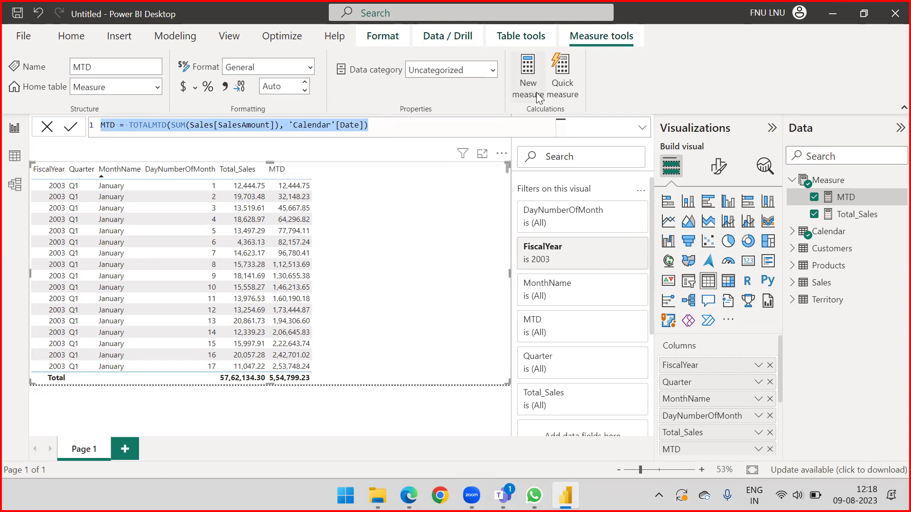
left_click(847, 181)
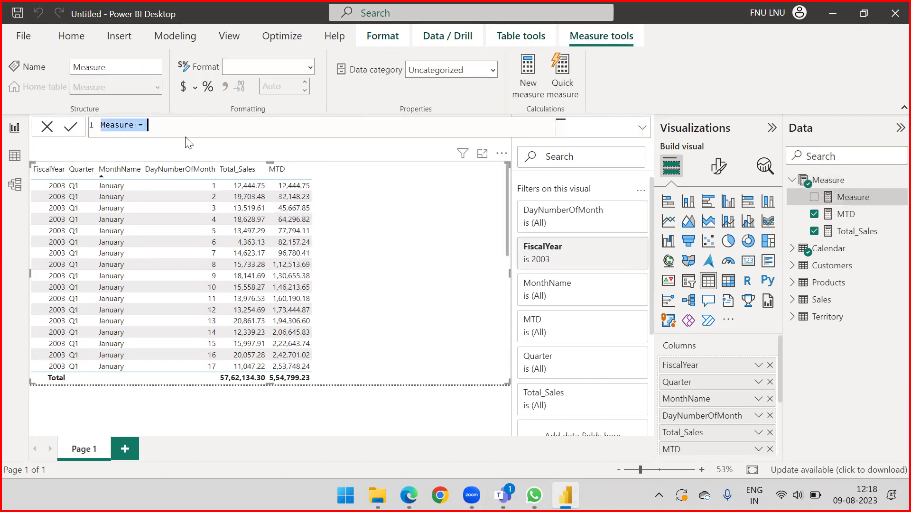
key("ctrl+v")
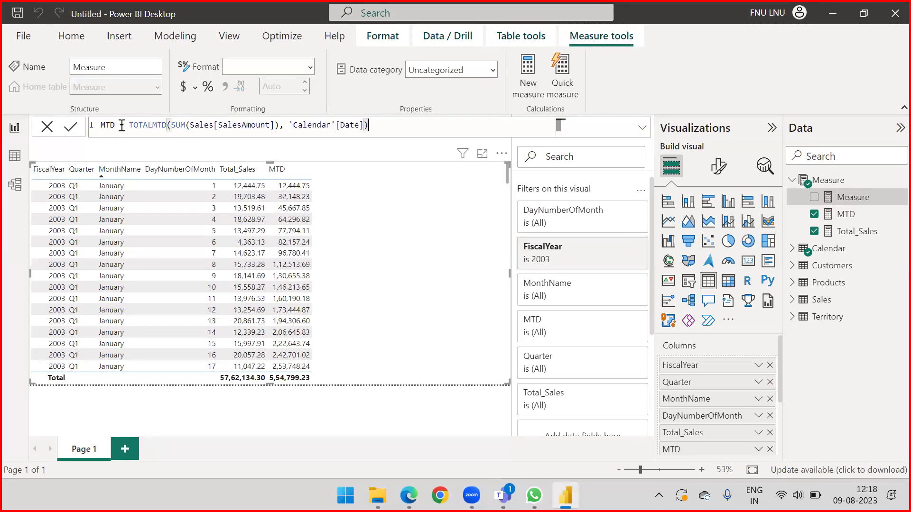
Replace the TOTALMTD function in the copied formula with TOTALQTD
mouse_move(502, 496)
left_click(164, 125)
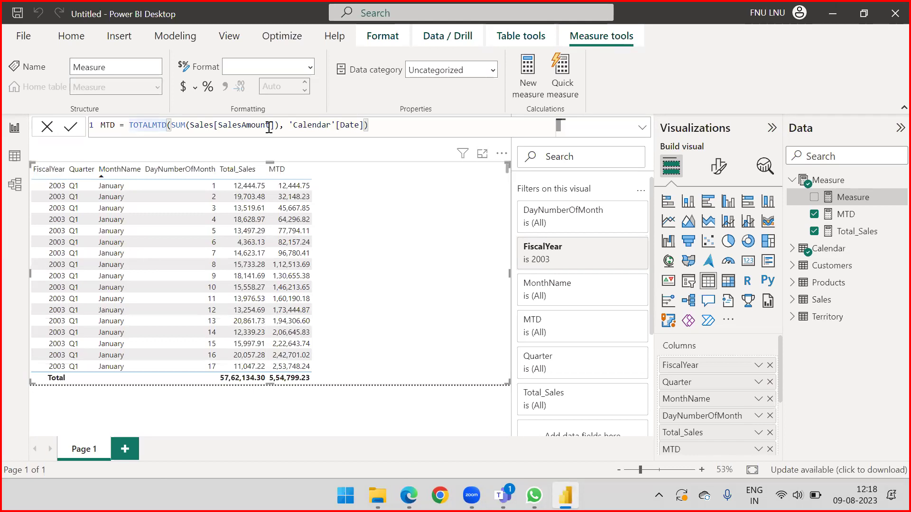
key("BackSpace")
key("BackSpace")
key("BackSpace")
key("Down")
key("Down")
key("Down")
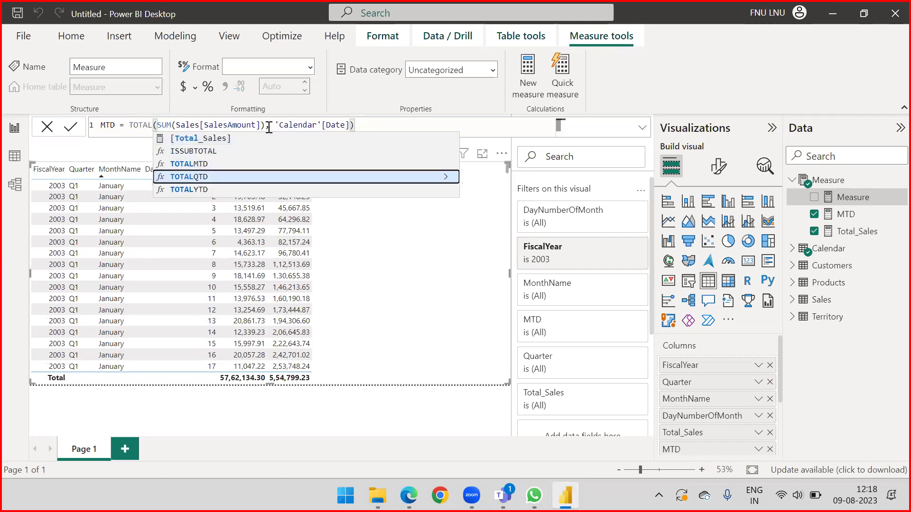
key("Tab")
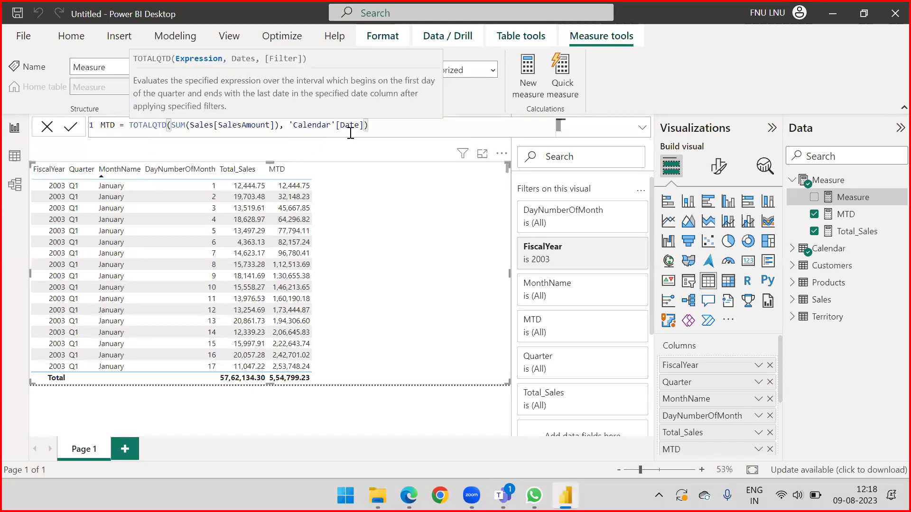
Rename the new measure in its formula to QTD and commit it
left_click(379, 129)
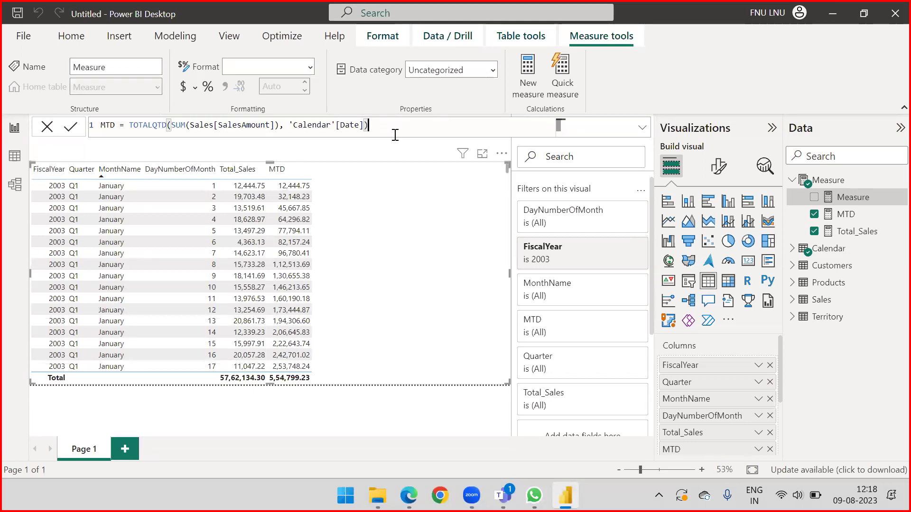
left_click(105, 125)
key("BackSpace")
type("Q")
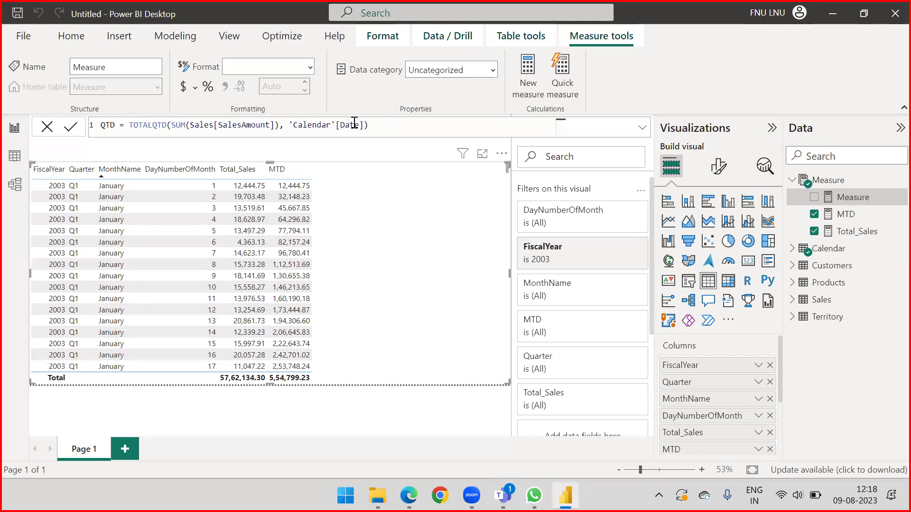
left_click(390, 127)
key("Return")
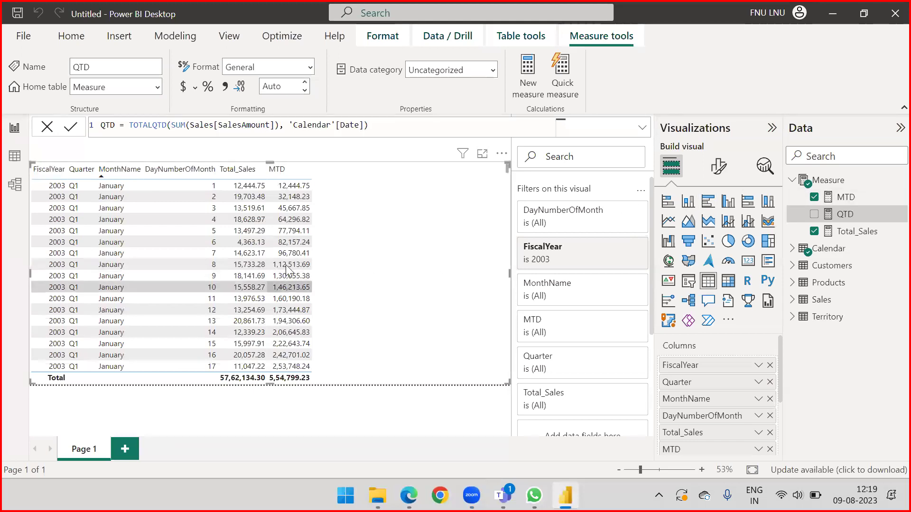
Set the Calendar table's MonthName column to sort by MonthNumberOfYear and return to the report
left_click(14, 156)
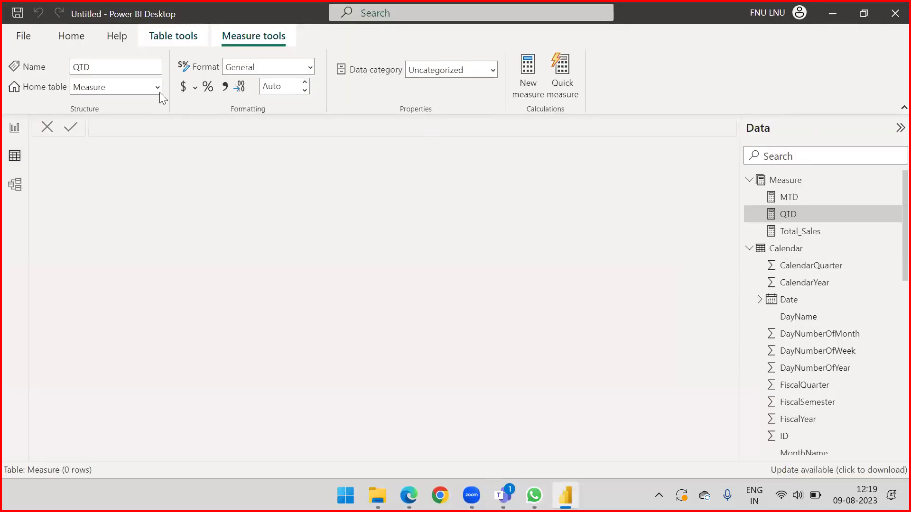
left_click(787, 247)
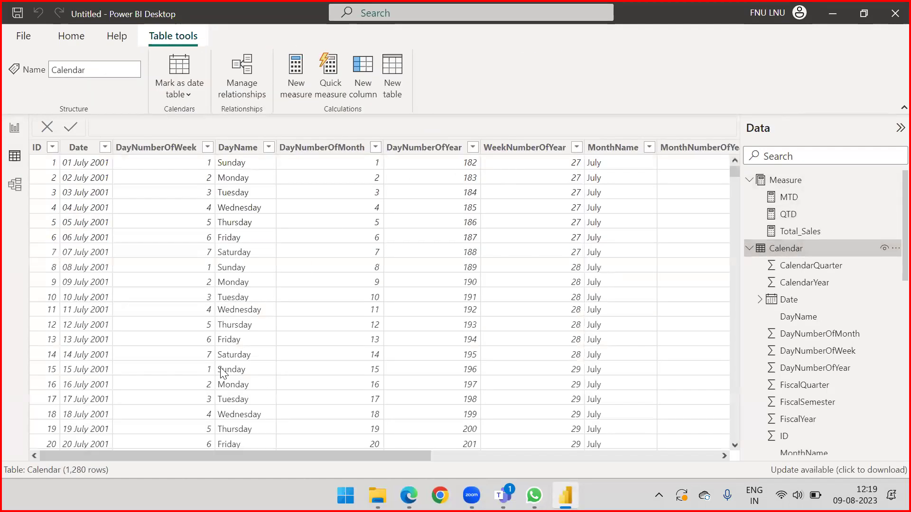
left_click_drag(212, 453, 435, 462)
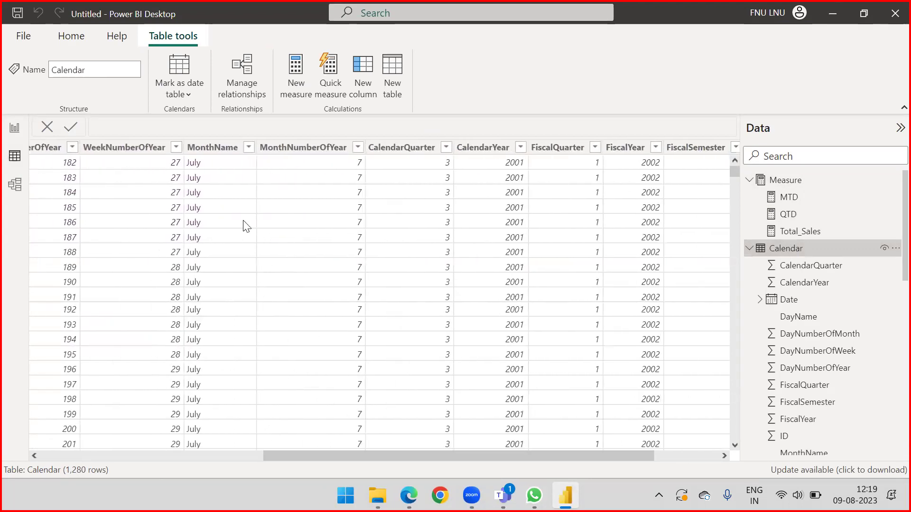
left_click(217, 148)
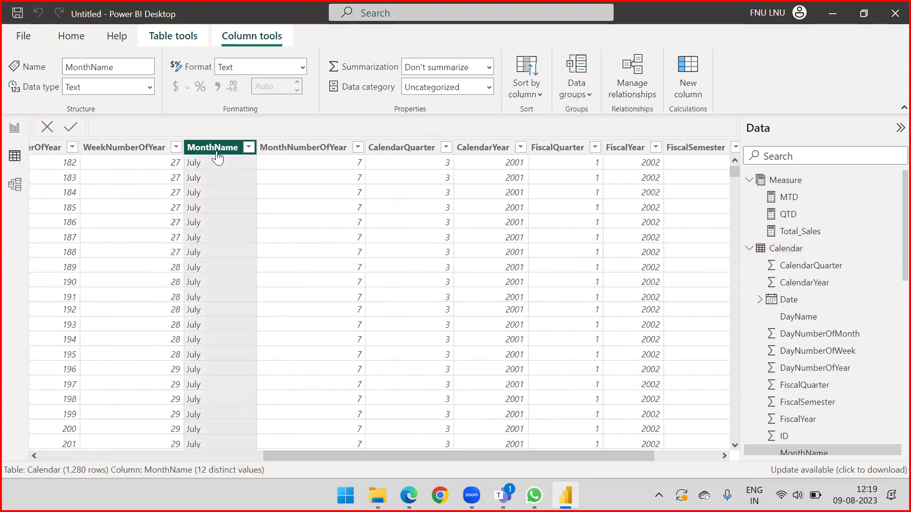
left_click(518, 95)
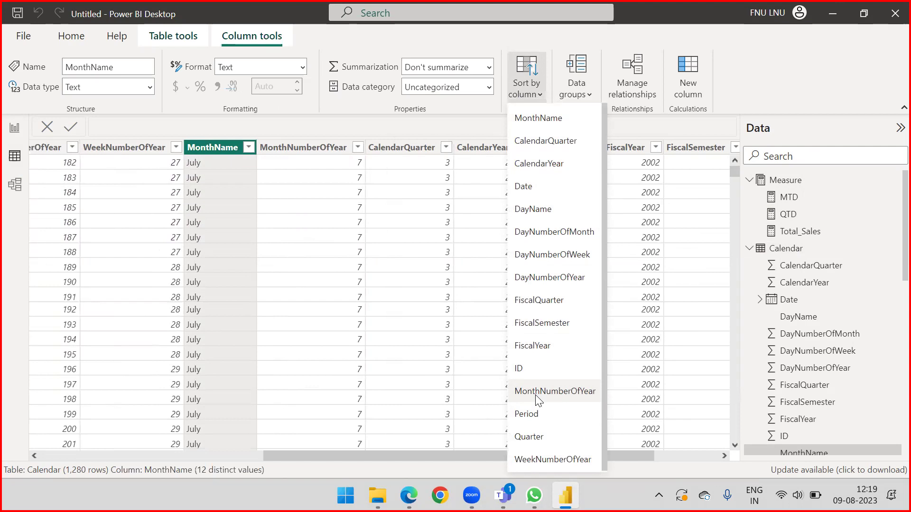
left_click(537, 400)
left_click(15, 134)
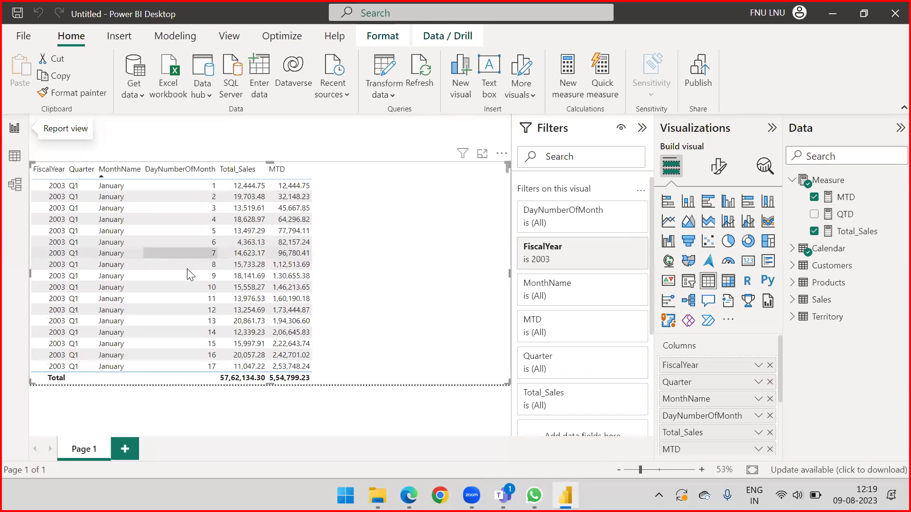
Add QTD as the last column of the table visual and compare it with MTD across the change from January to February
left_click_drag(835, 216, 353, 213)
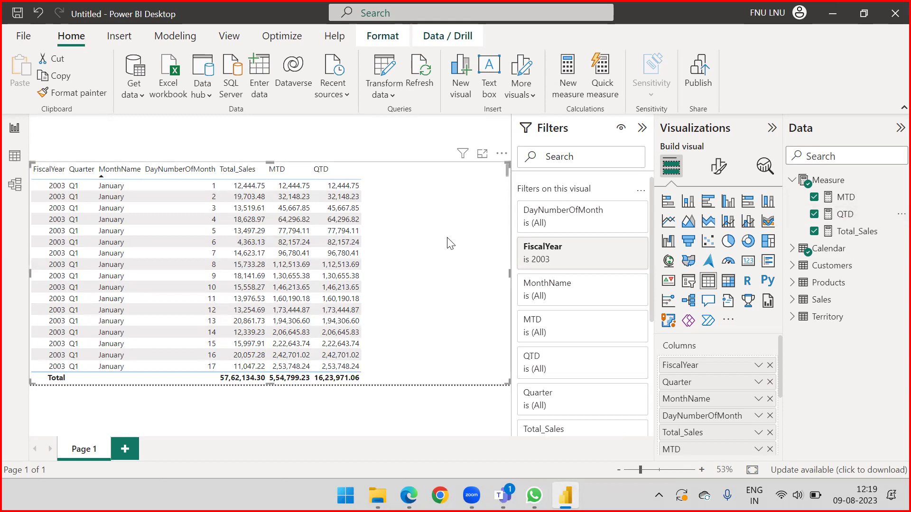
scroll(325, 266, "down", 2)
scroll(325, 267, "down", 2)
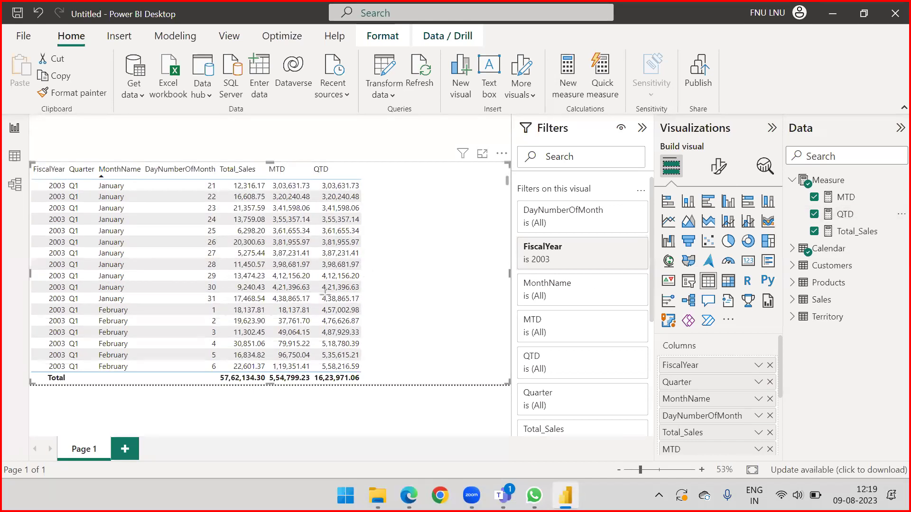
mouse_move(405, 280)
left_mouse_down()
mouse_move(347, 297)
mouse_move(305, 295)
mouse_move(308, 308)
left_mouse_up()
left_click_drag(395, 300, 359, 312)
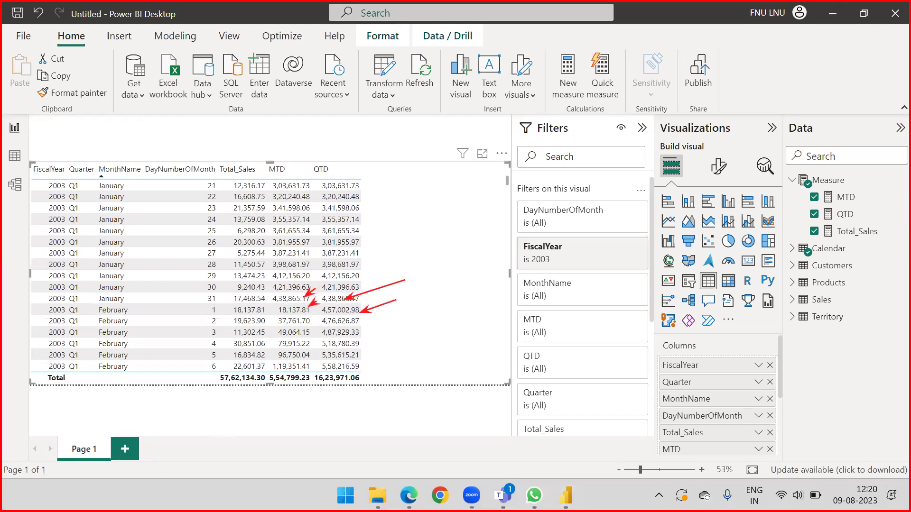
key("Escape")
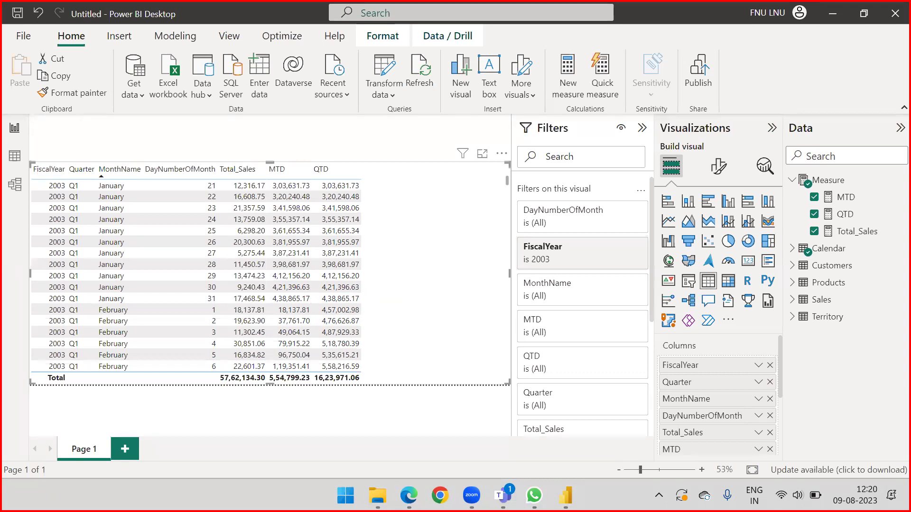
Compare Total_Sales, MTD and QTD at the quarter change from 31 March to 1 April
scroll(302, 287, "down", 10)
scroll(303, 287, "down", 15)
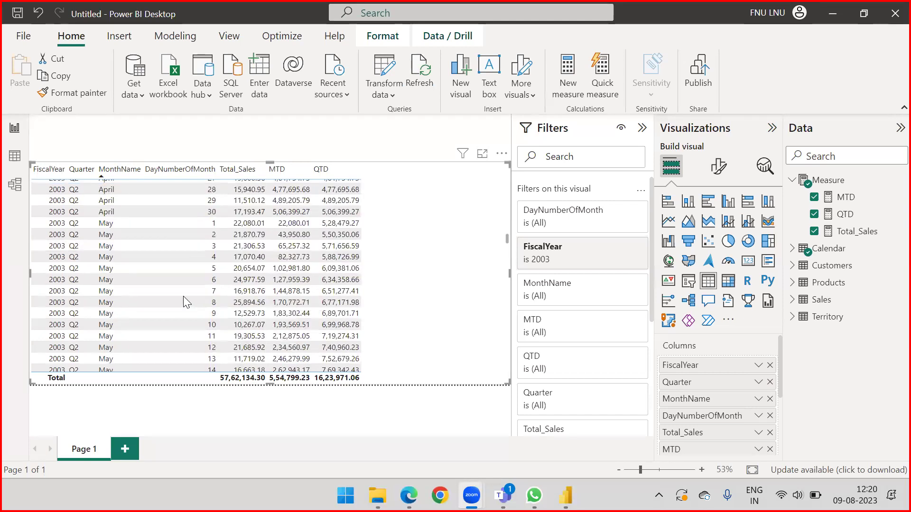
scroll(184, 294, "up", 8)
scroll(180, 284, "up", 7)
scroll(180, 285, "down", 5)
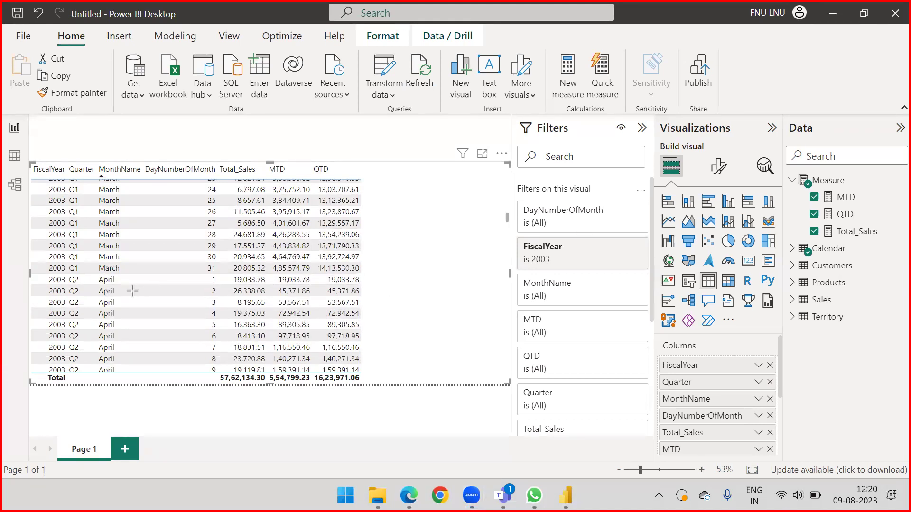
left_click_drag(188, 293, 236, 280)
left_click_drag(326, 255, 309, 273)
left_click_drag(359, 255, 346, 277)
key("e")
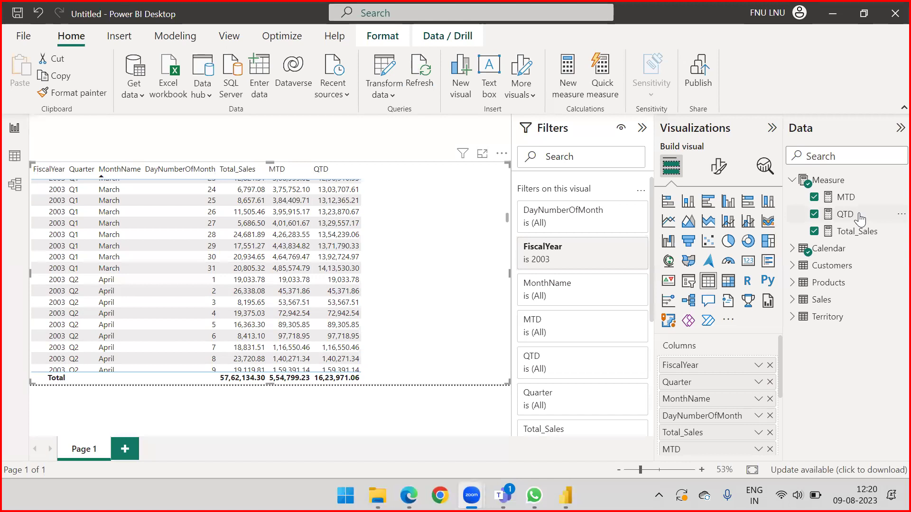
Create another measure in the Measure table containing MTD = TOTALMTD(SUM(Sales[SalesAmount]), 'Calendar'[Date])
left_click(837, 179)
right_click(836, 178)
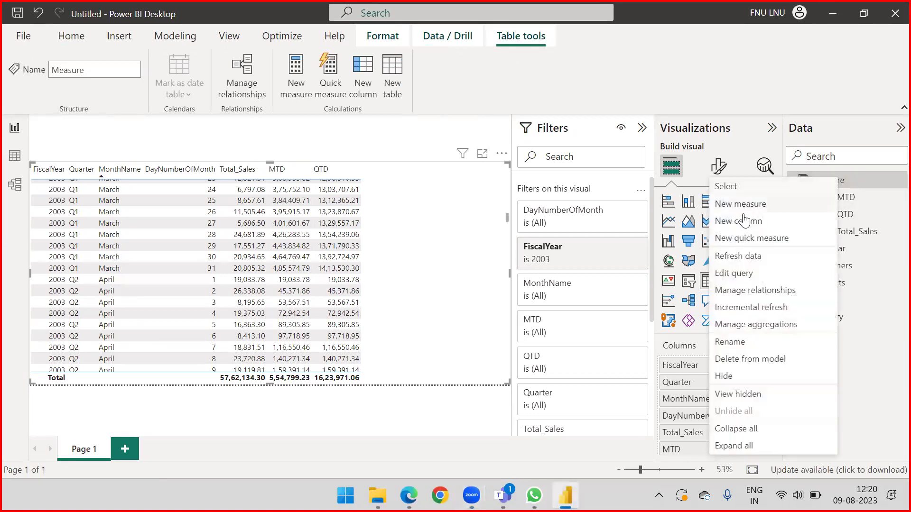
key("Escape")
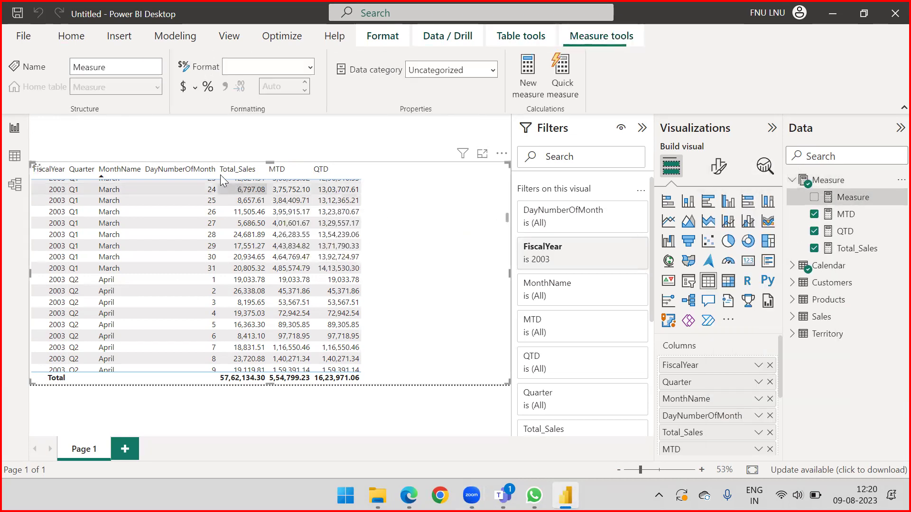
key("ctrl+a")
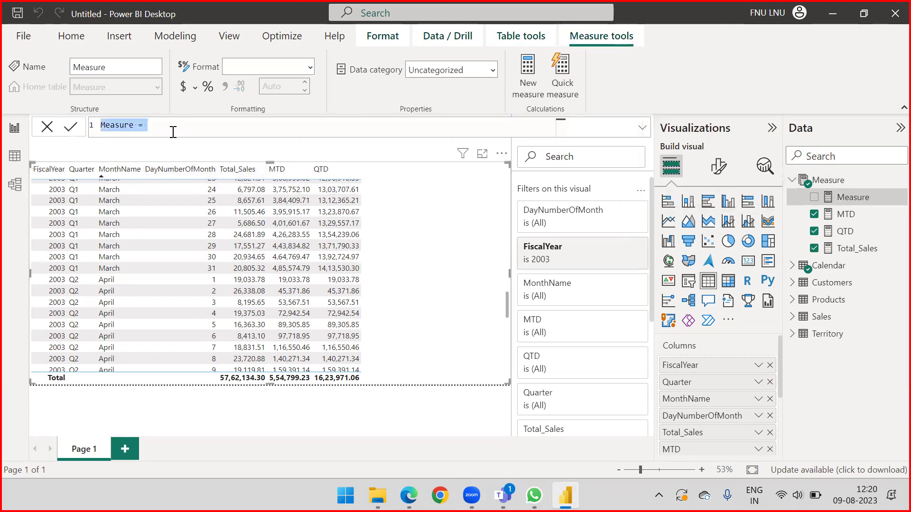
type("MTD = TOTALMTD(SUM(Sales[SalesAmount]), 'Calendar'[Date])")
Change the copied measure to YTD = TOTALYTD(SUM(Sales[SalesAmount]), 'Calendar'[Date]) and commit it
double_click(108, 125)
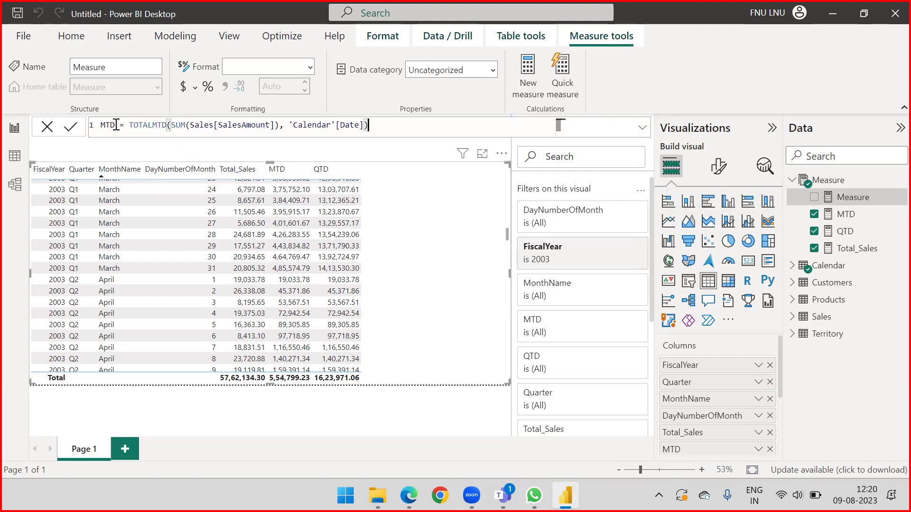
type("Y")
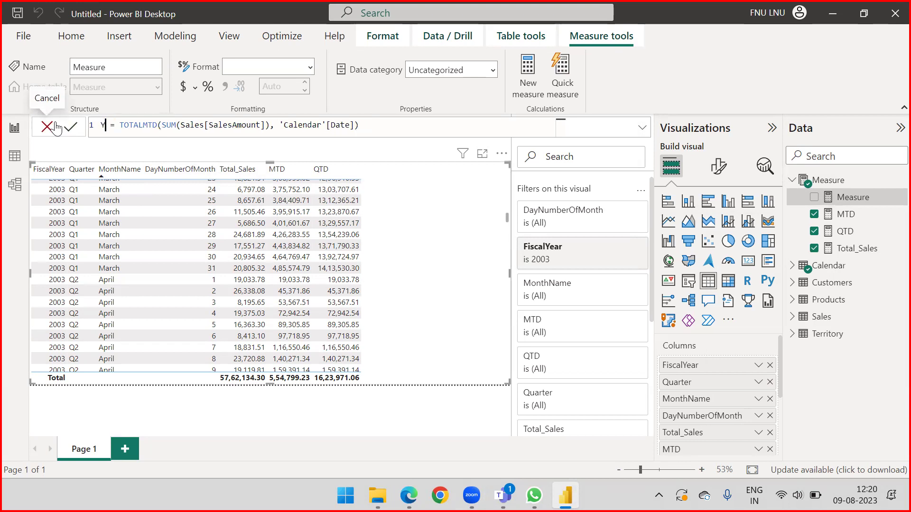
type("TD")
left_click(157, 125)
key("BackSpace")
type("Y")
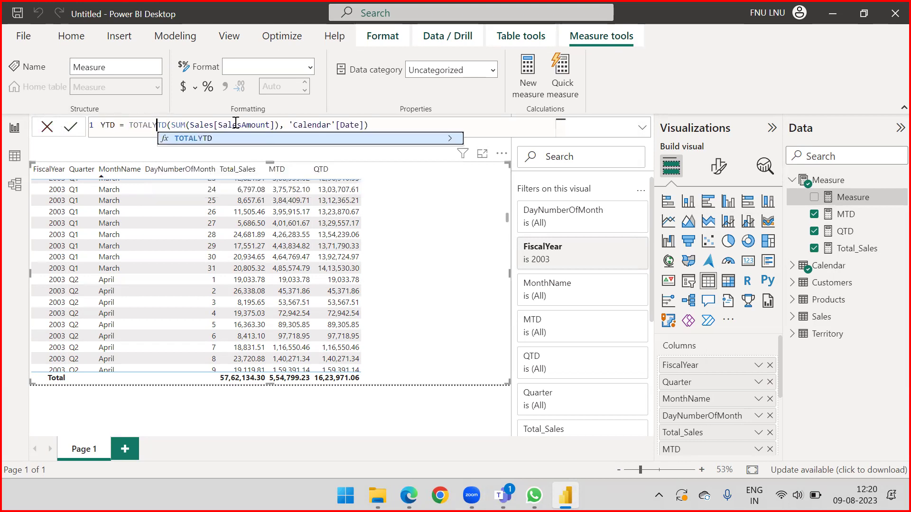
left_click(375, 128)
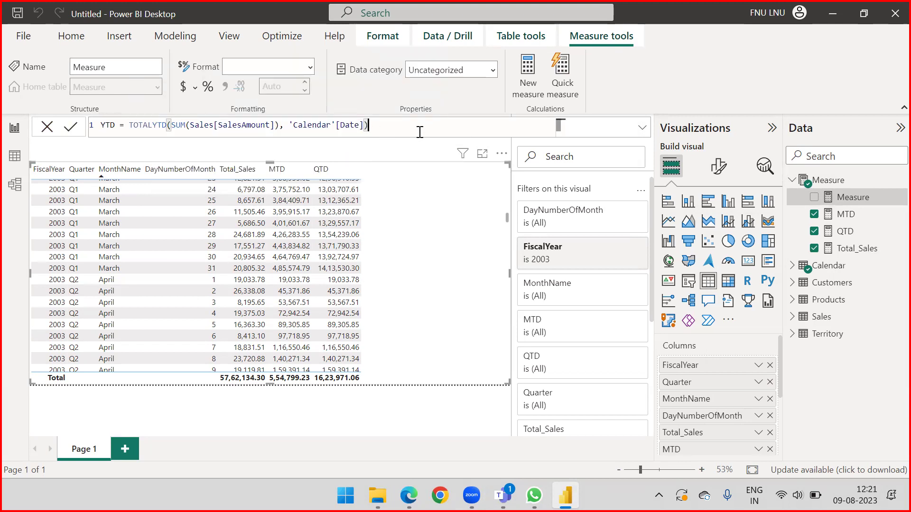
key("Return")
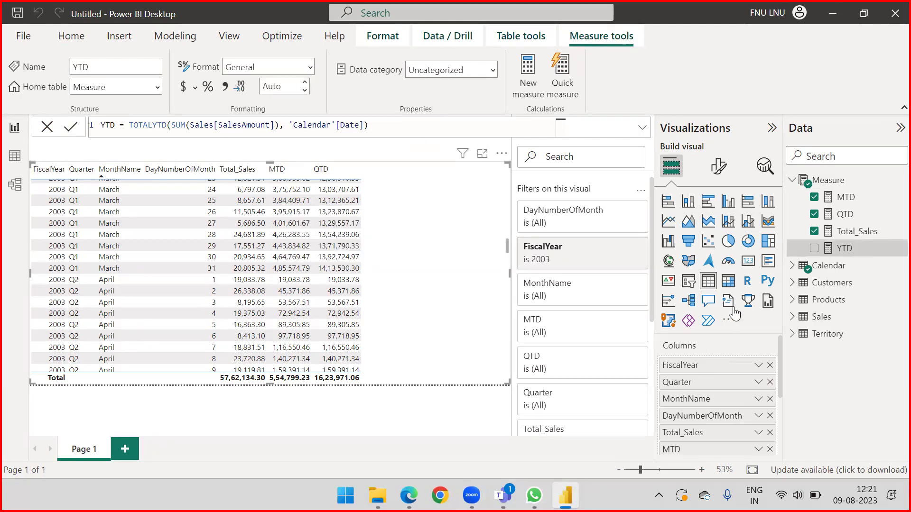
Add YTD as the last column of the table visual and check it against MTD and QTD in January
left_click_drag(843, 248, 398, 263)
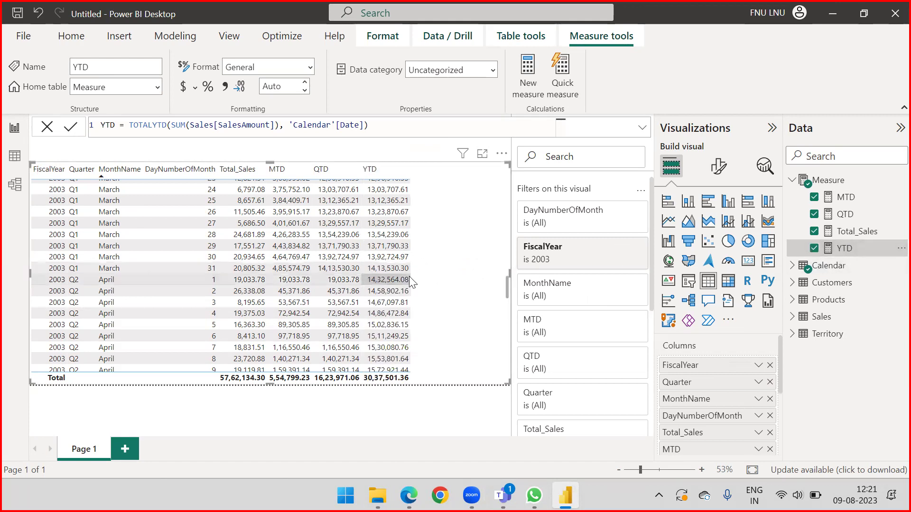
scroll(402, 265, "up", 10)
scroll(396, 246, "up", 9)
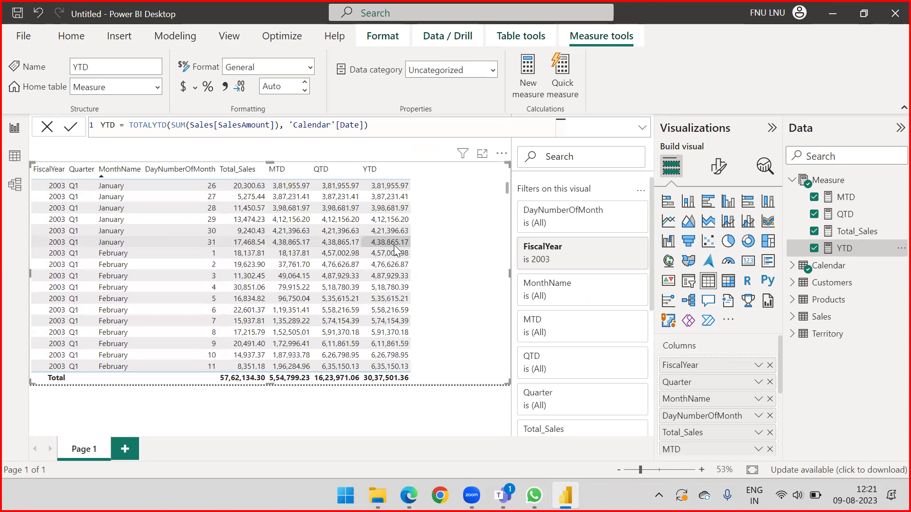
scroll(379, 200, "up", 3)
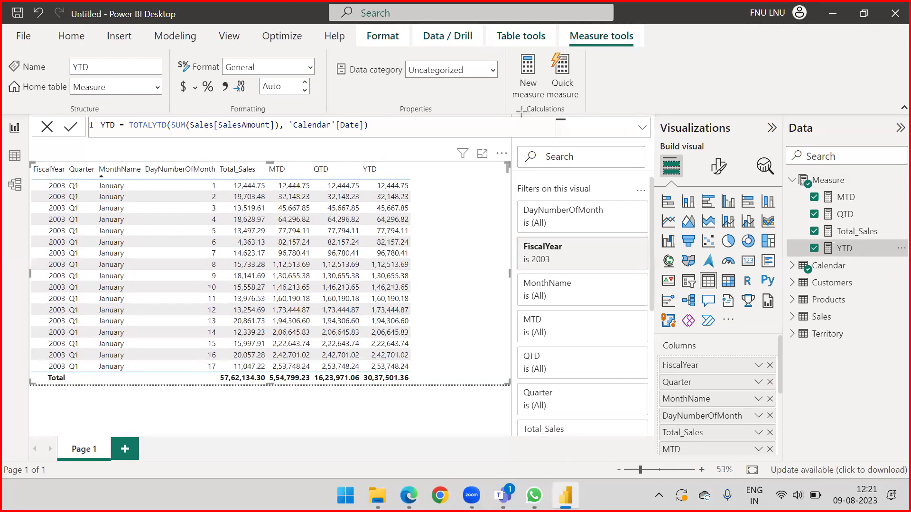
left_click_drag(425, 179, 403, 190)
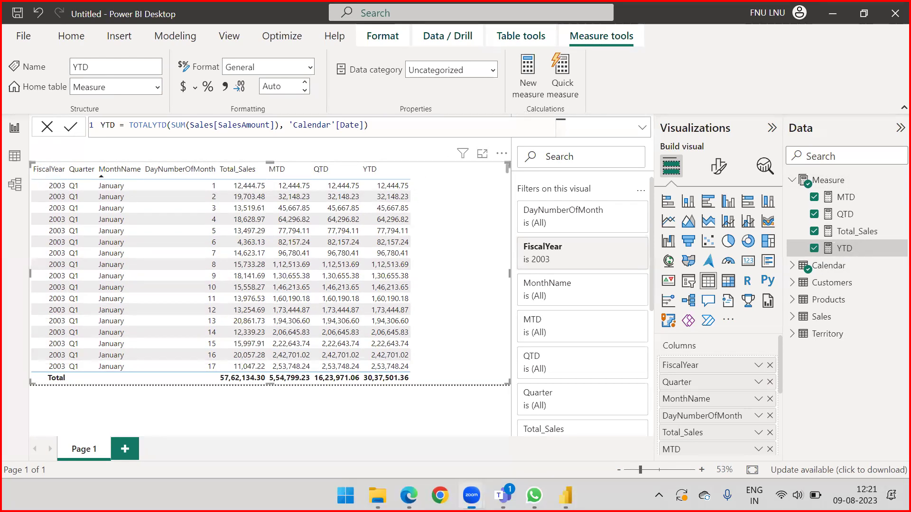
Follow how YTD accumulates from January through to 31 December compared with MTD and QTD
scroll(387, 256, "down", 10)
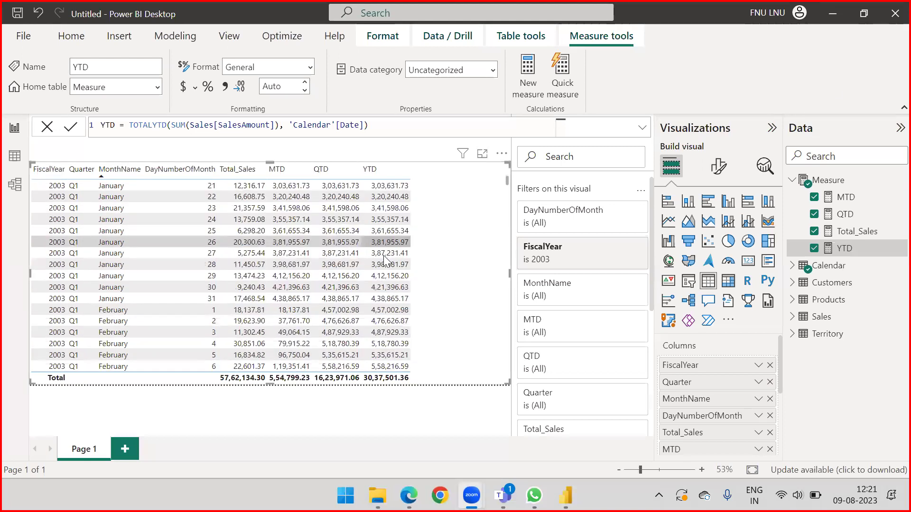
scroll(383, 269, "down", 20)
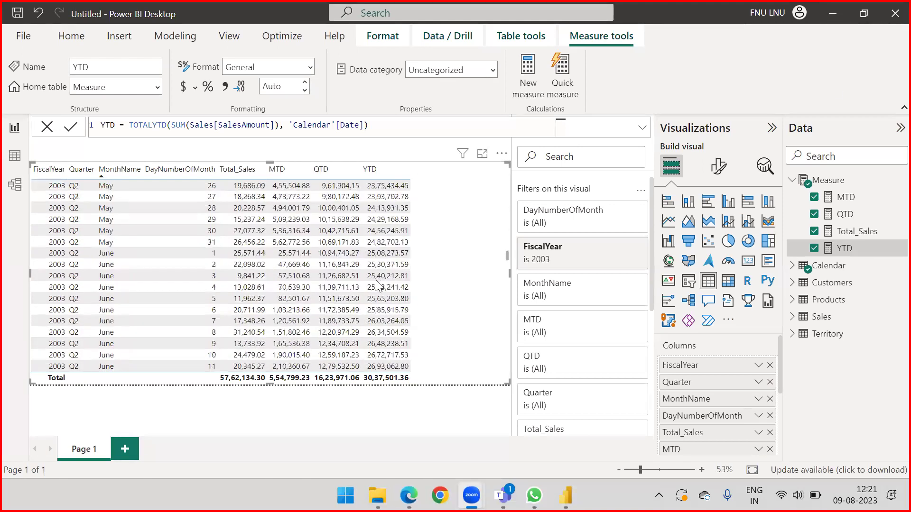
scroll(379, 287, "down", 15)
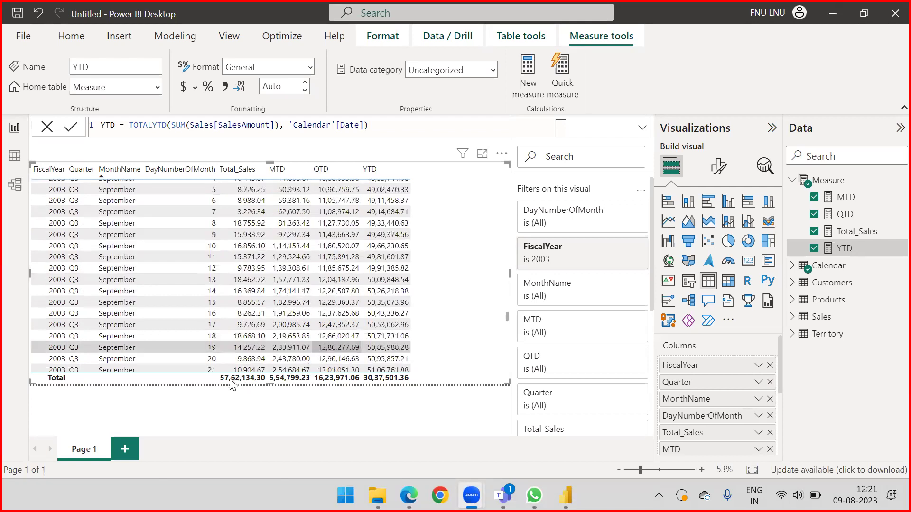
scroll(387, 285, "down", 7)
scroll(386, 288, "down", 20)
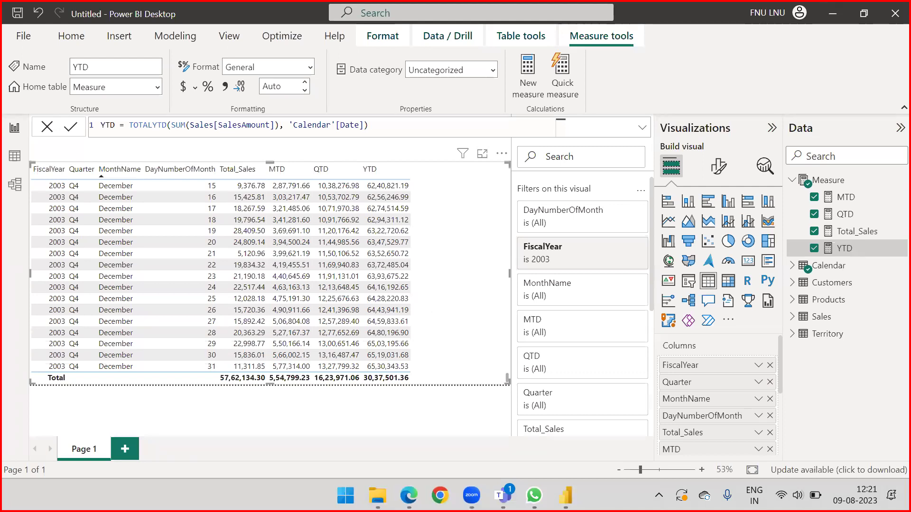
Go back to the quarter change and compare Total_Sales, MTD, QTD and YTD on 1 April
scroll(388, 334, "up", 10)
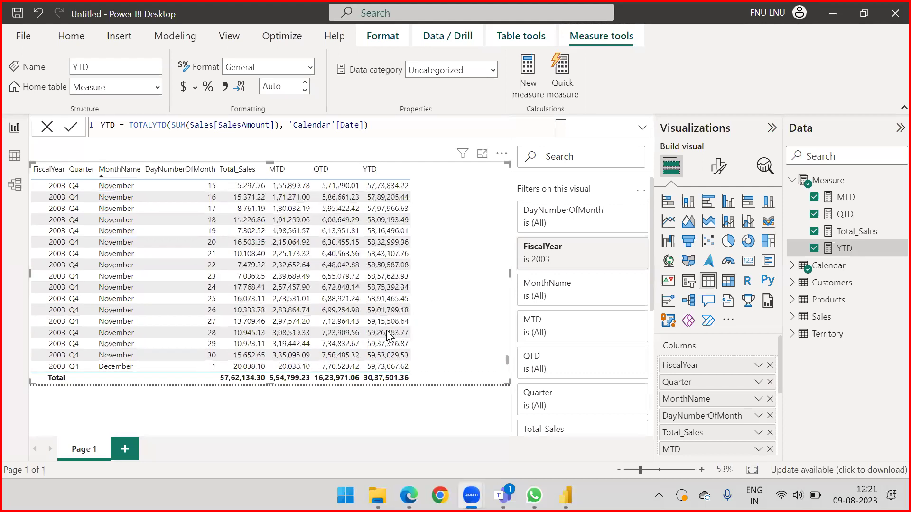
scroll(387, 335, "up", 13)
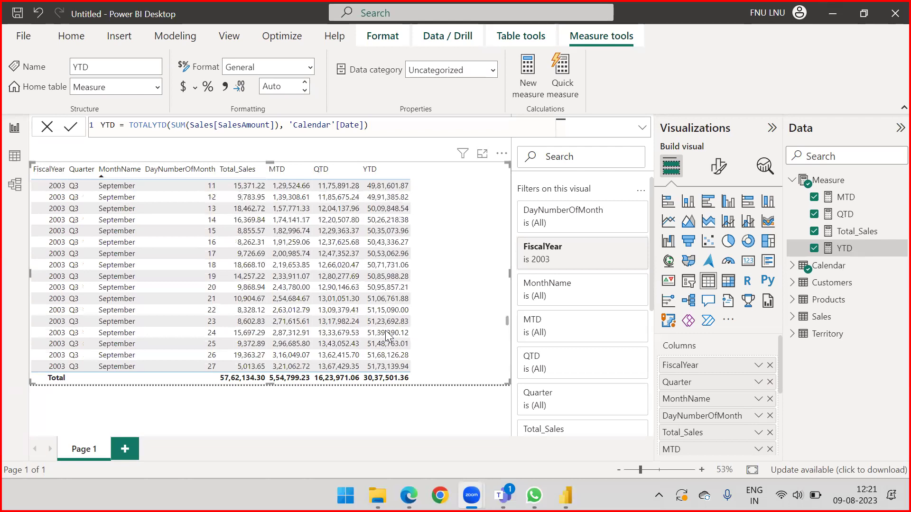
scroll(284, 256, "up", 3)
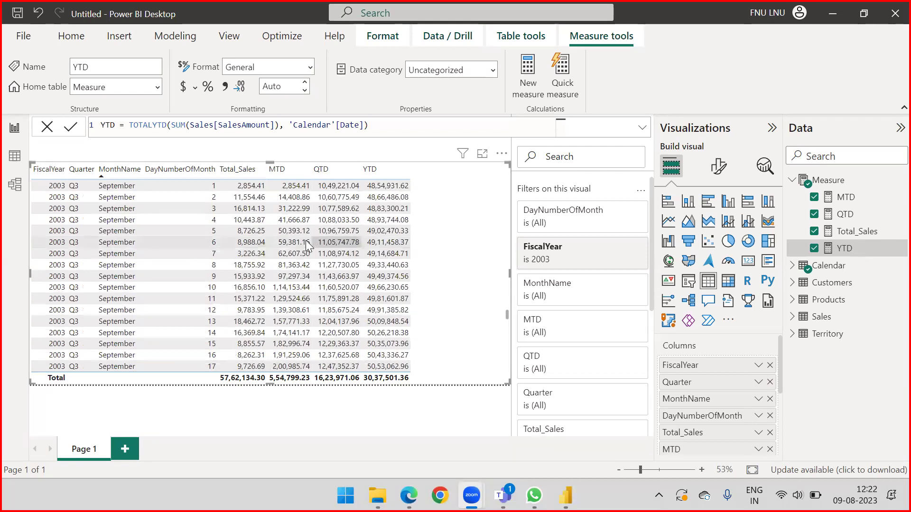
scroll(281, 250, "up", 20)
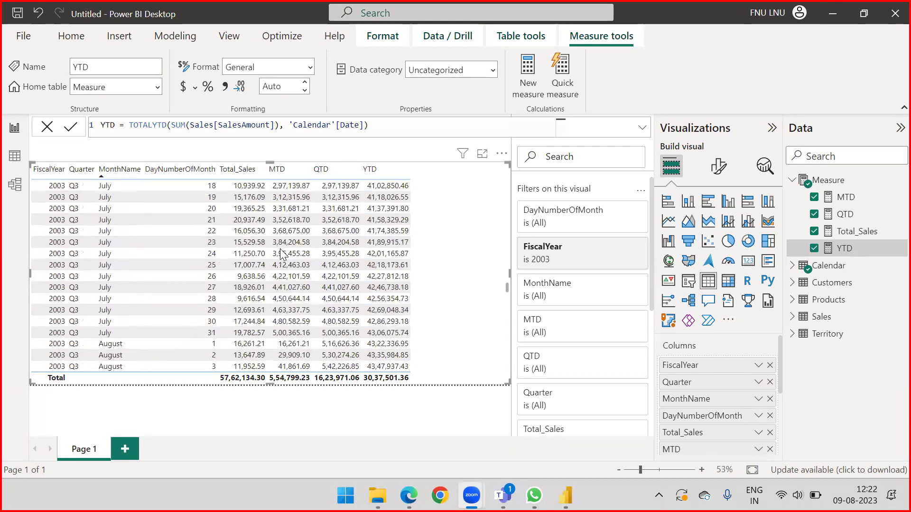
scroll(281, 254, "up", 20)
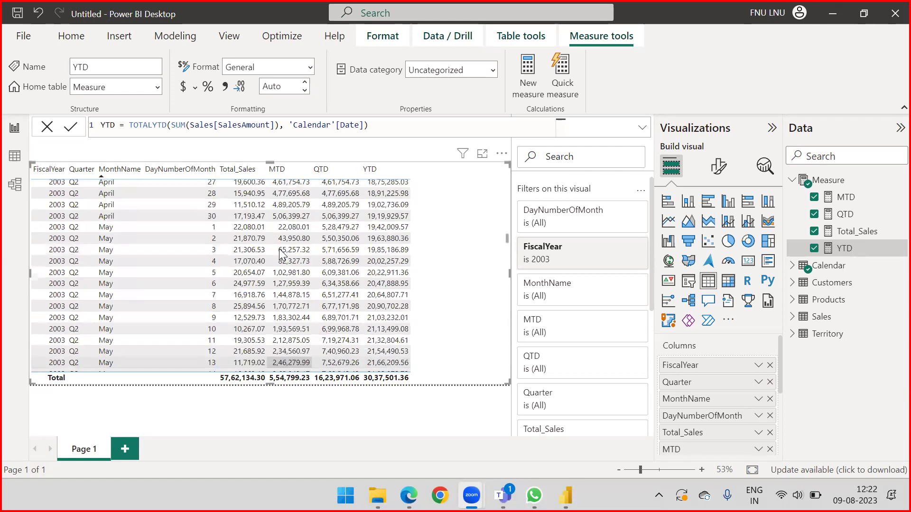
scroll(280, 255, "up", 3)
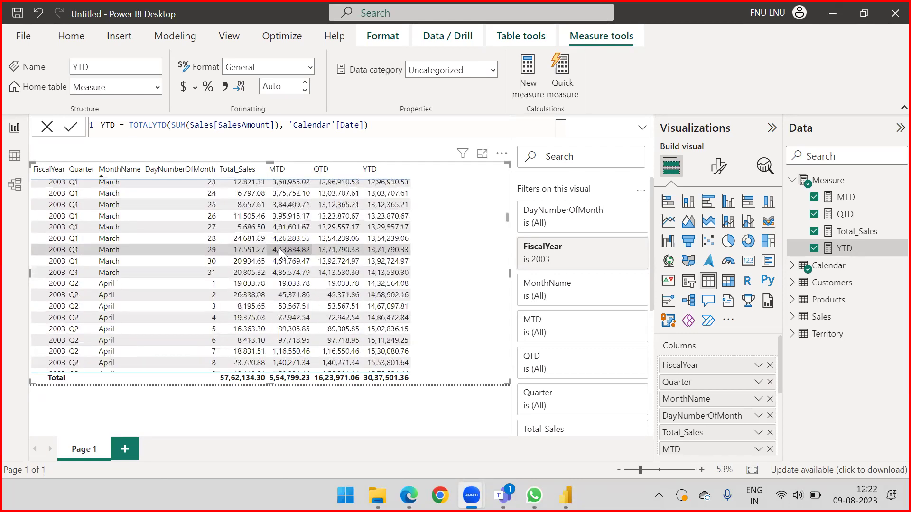
scroll(280, 255, "down", 3)
scroll(280, 254, "up", 3)
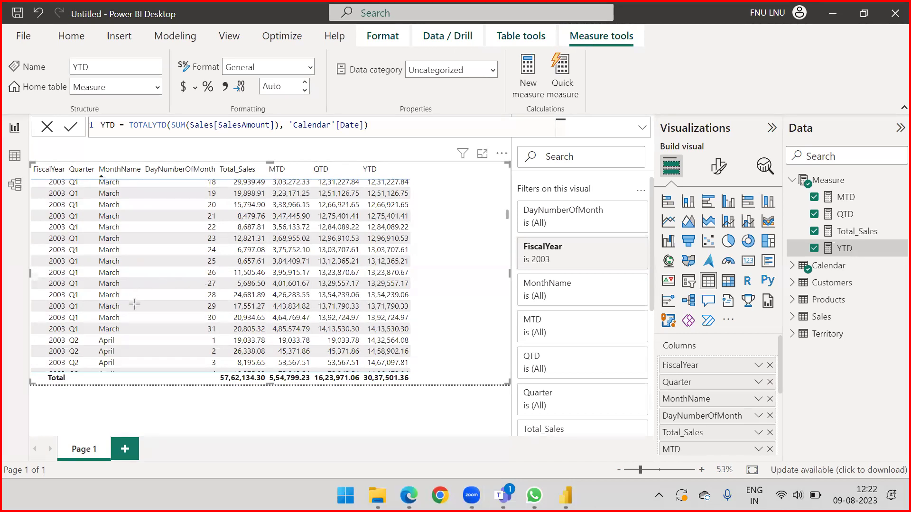
mouse_move(179, 294)
left_mouse_down()
mouse_move(220, 277)
mouse_move(209, 300)
mouse_move(227, 339)
left_mouse_up()
mouse_move(238, 294)
left_mouse_down()
mouse_move(265, 313)
mouse_move(284, 346)
mouse_move(275, 335)
left_mouse_up()
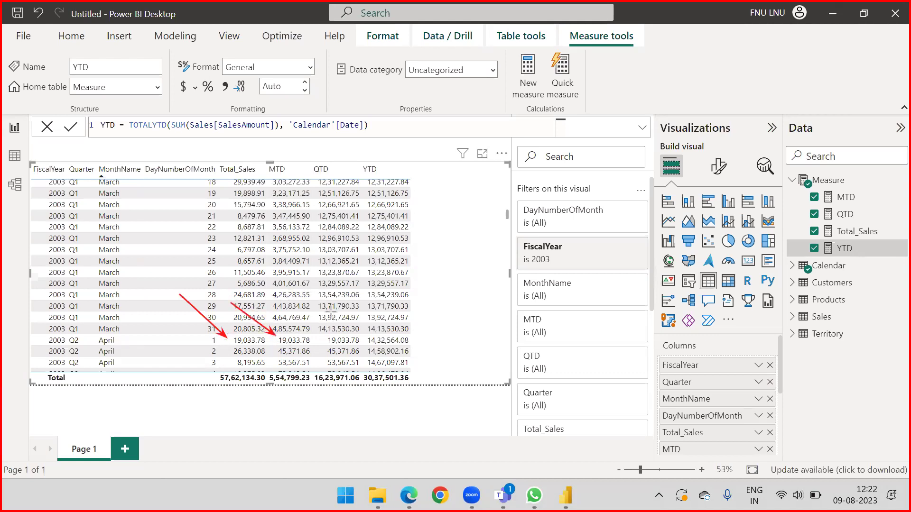
mouse_move(289, 295)
left_mouse_down()
mouse_move(316, 342)
mouse_move(327, 338)
left_mouse_up()
left_click_drag(341, 291, 367, 338)
left_click(520, 24)
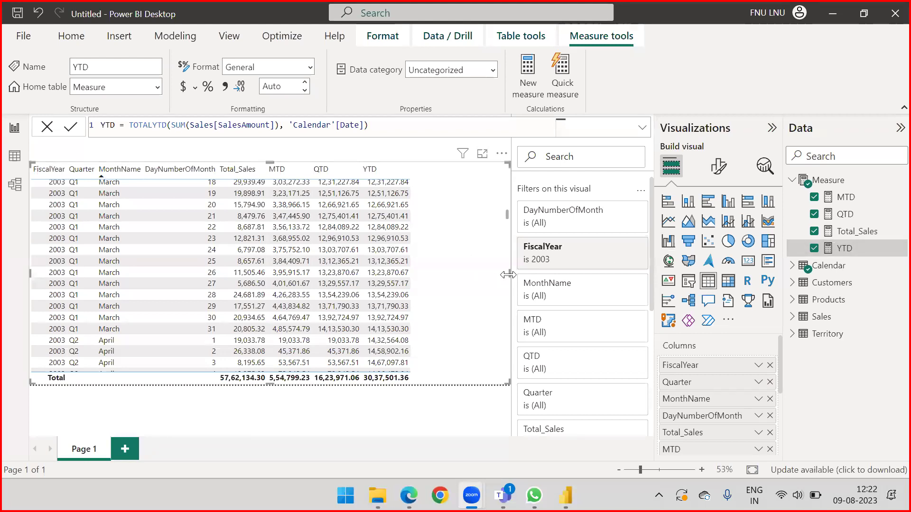
Narrow the table visual to fit its columns and rename the report page as MTD QTY YTD
left_click(448, 274)
left_click_drag(449, 274, 429, 270)
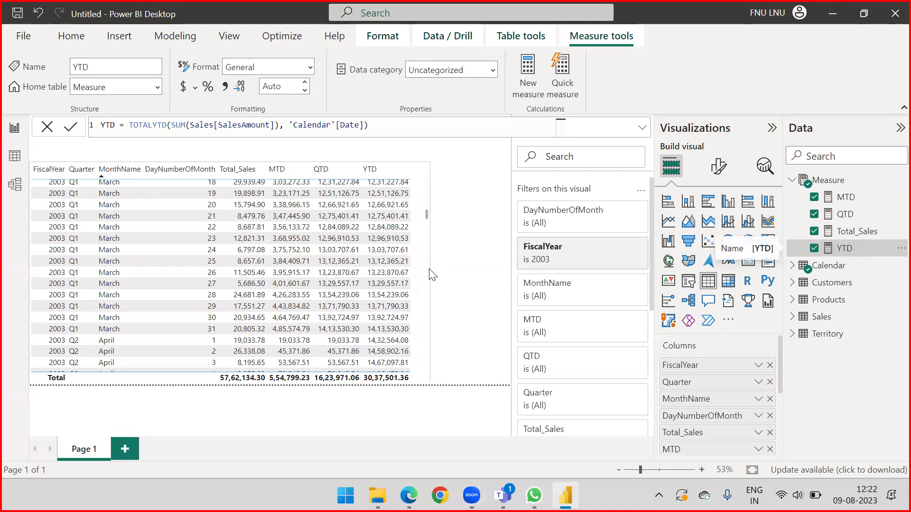
double_click(82, 449)
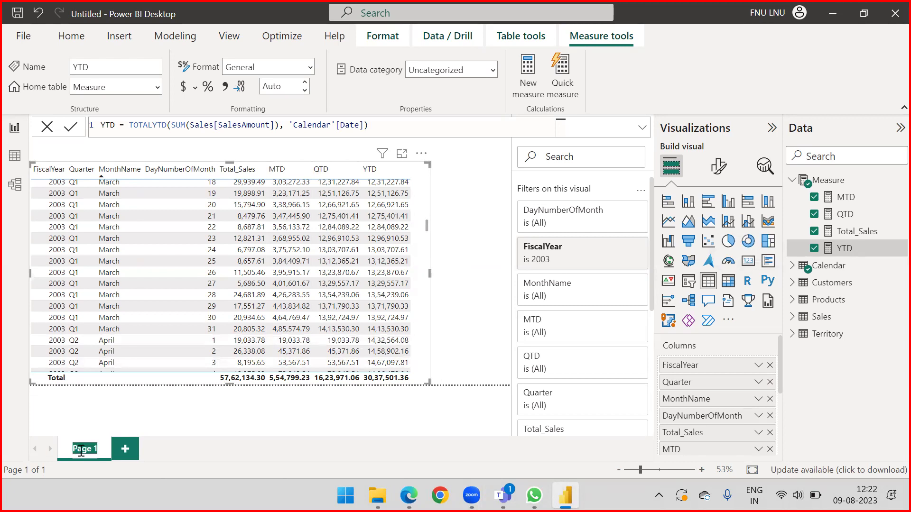
type("M")
type("TD")
type(" Q")
type("TY")
type(" YTD")
key("Return")
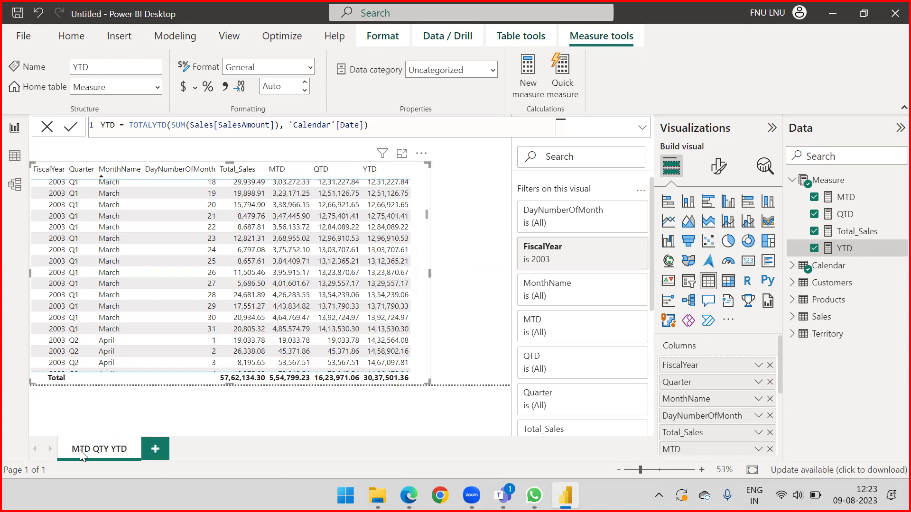
Duplicate the MTD QTY YTD report page
right_click(126, 448)
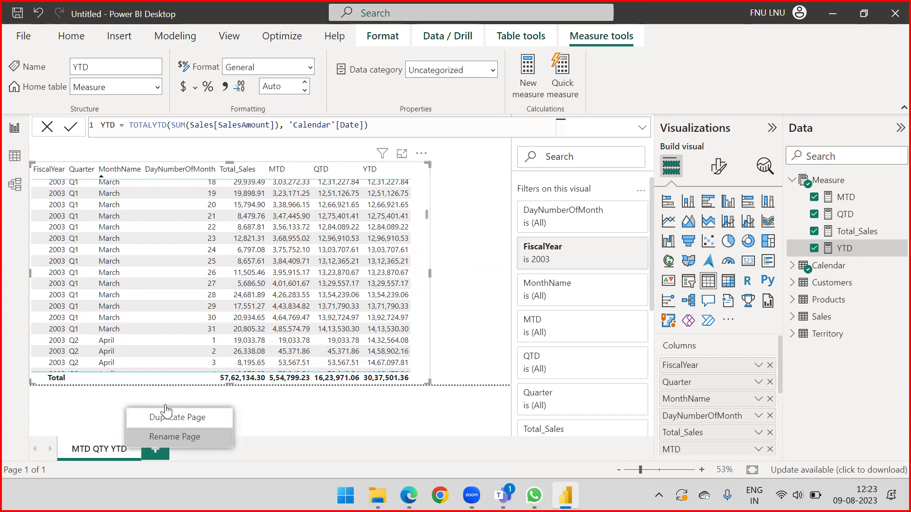
key("Escape")
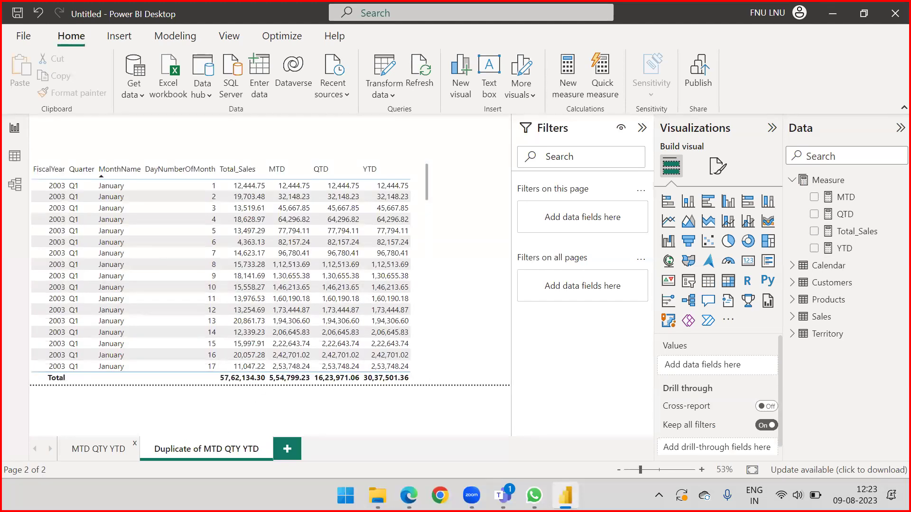
key("alt+Tab")
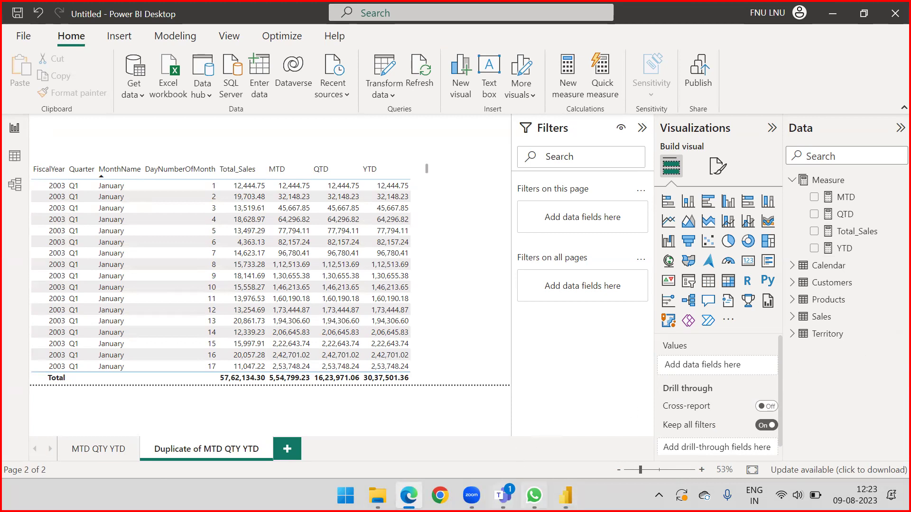
mouse_move(535, 496)
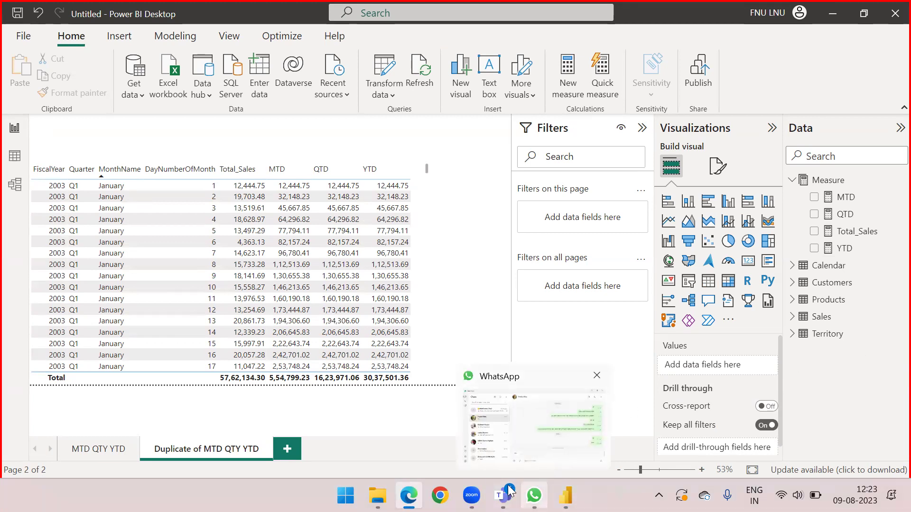
left_click(596, 377)
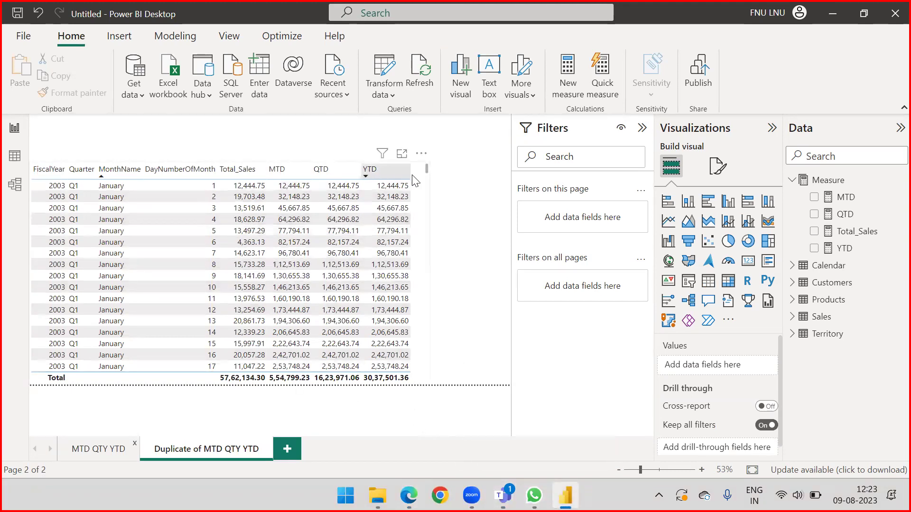
left_click(430, 236)
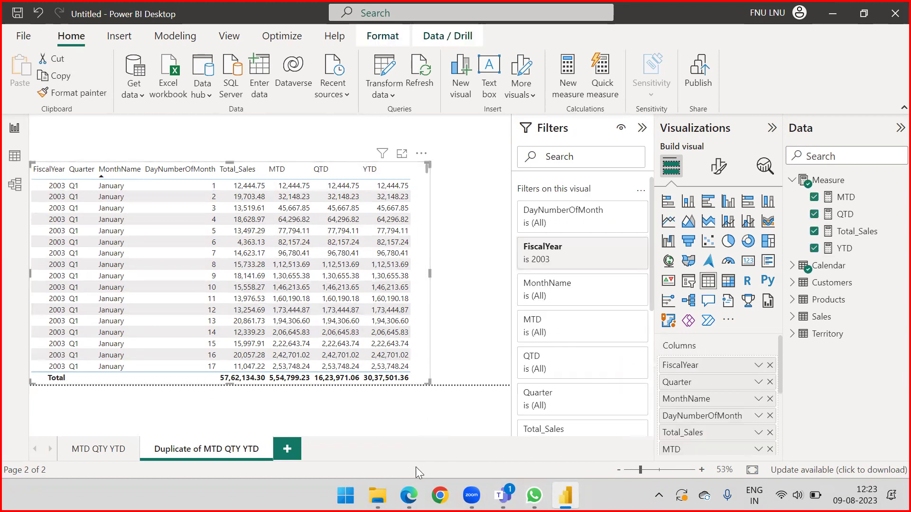
left_click(408, 495)
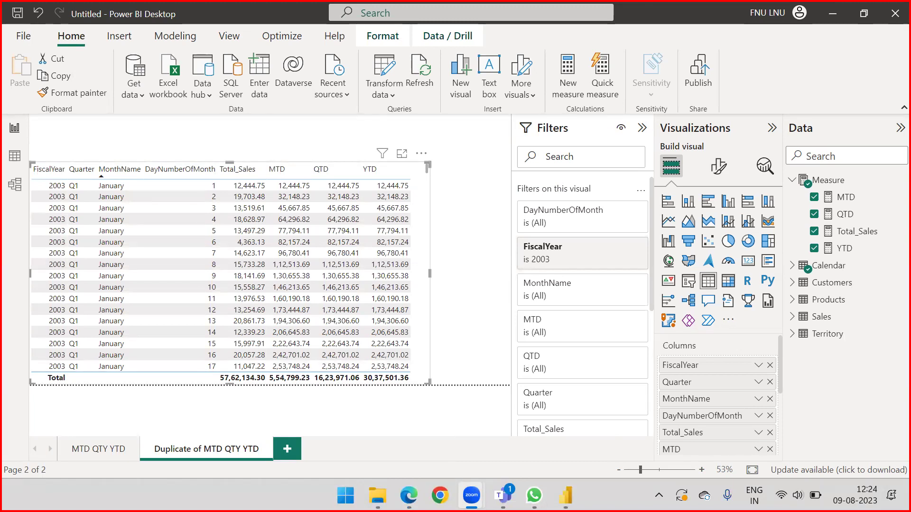
left_click(408, 496)
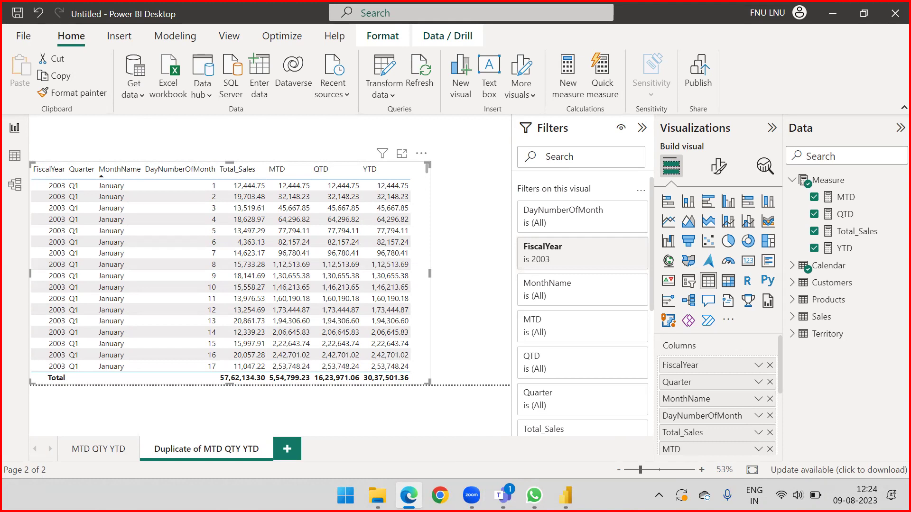
Show the Calendar table's data and look through its columns from Date to Quarter
left_click(8, 160)
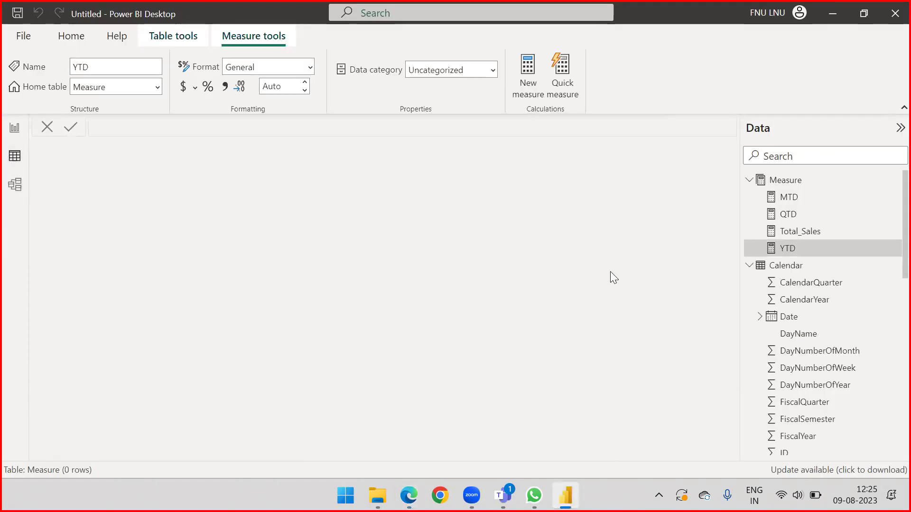
left_click(749, 179)
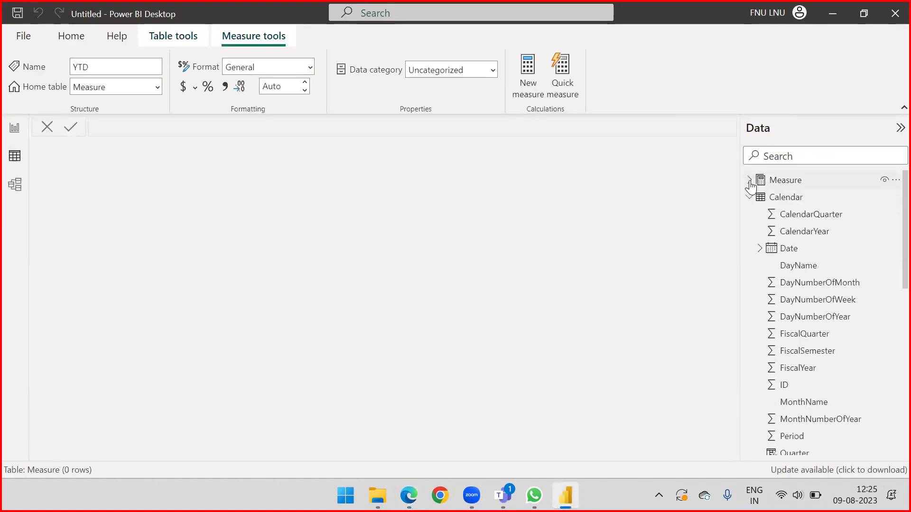
left_click(786, 198)
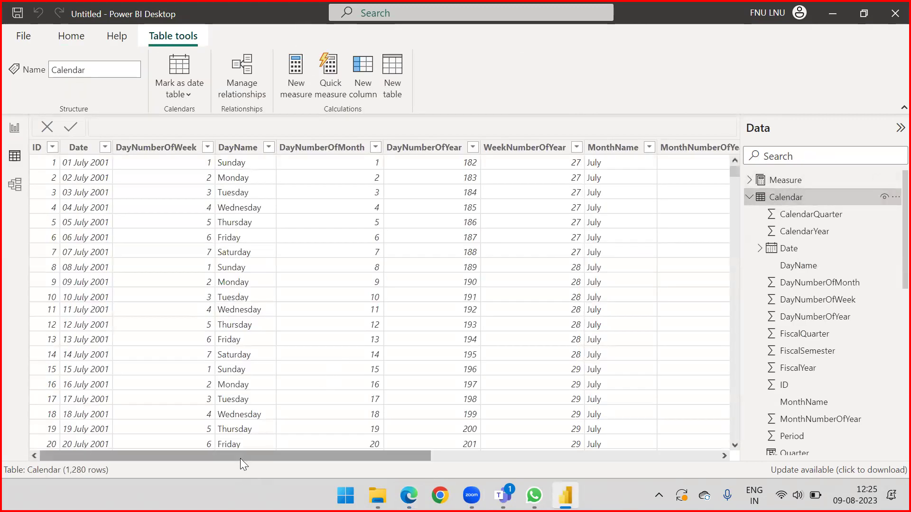
left_click_drag(240, 458, 467, 456)
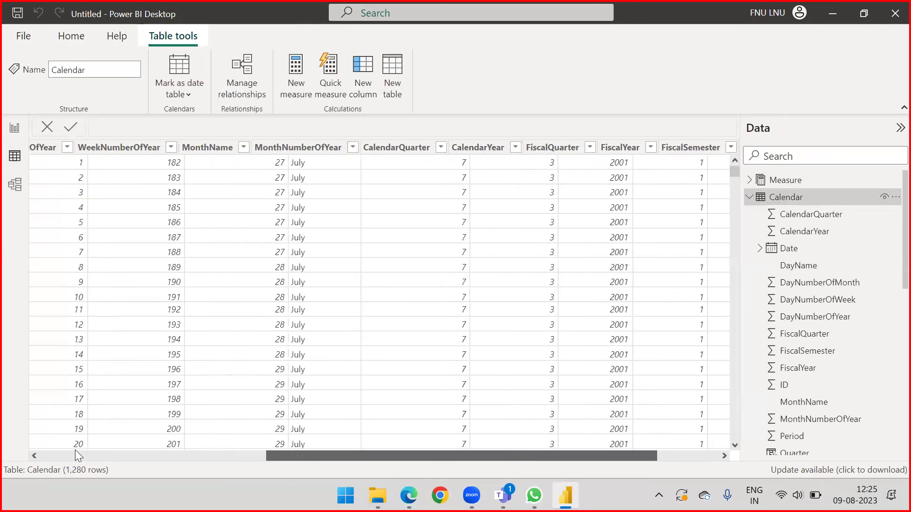
left_click(75, 452)
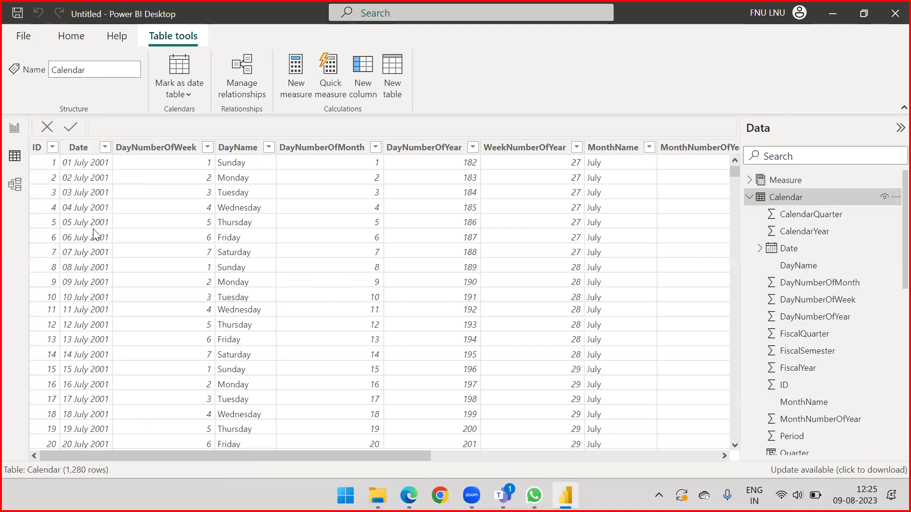
left_click_drag(120, 457, 556, 462)
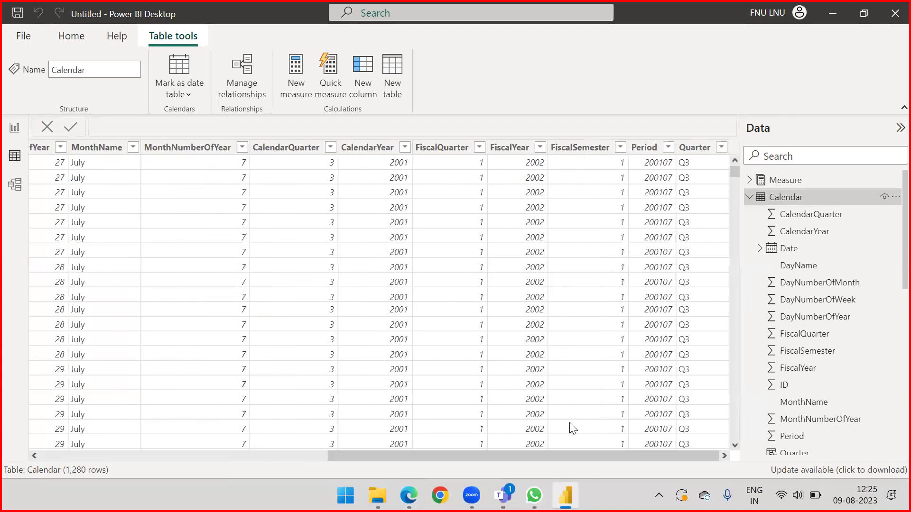
Add a calculated column named DateADD to the Calendar table and start its formula with the DATEADD function
left_click(369, 81)
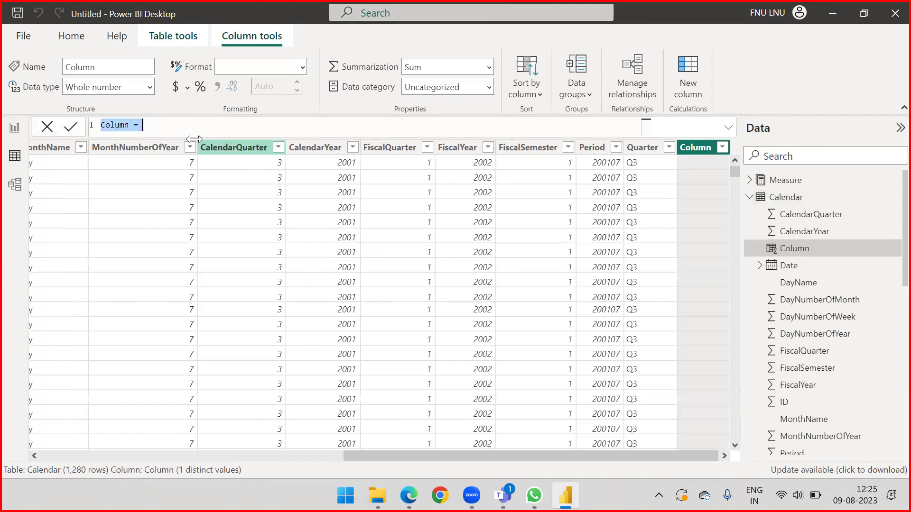
type("Date")
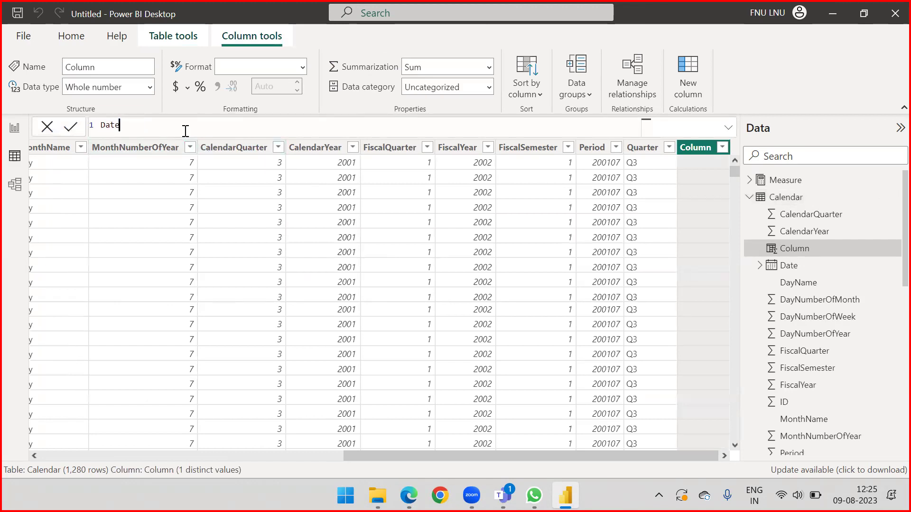
type("ADD = Date")
key("Down")
key("Tab")
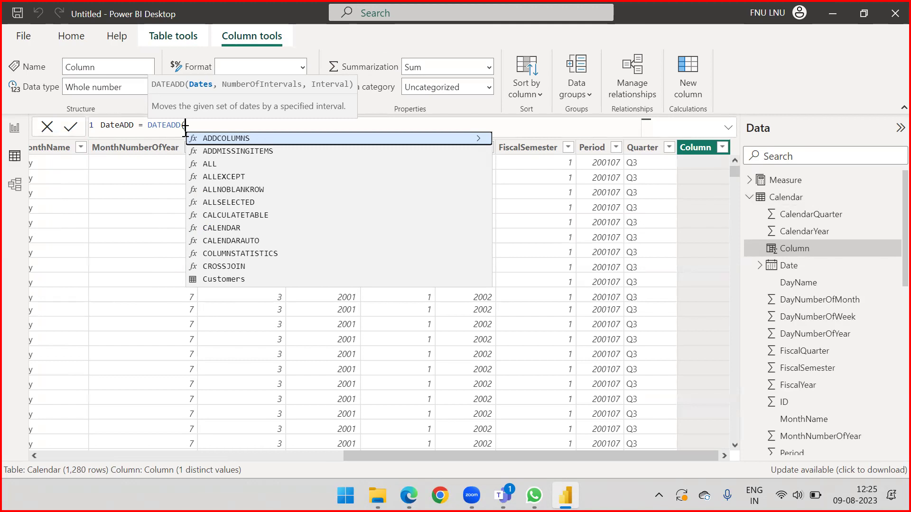
type("o")
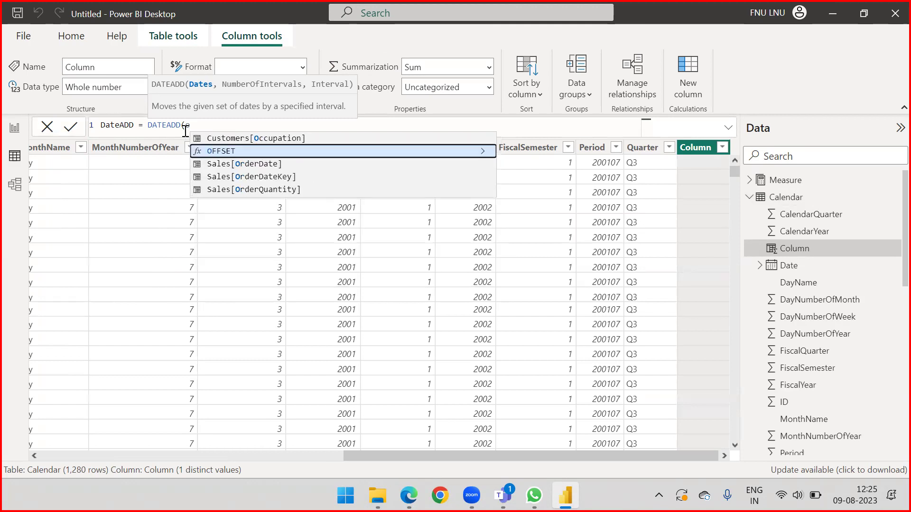
key("BackSpace")
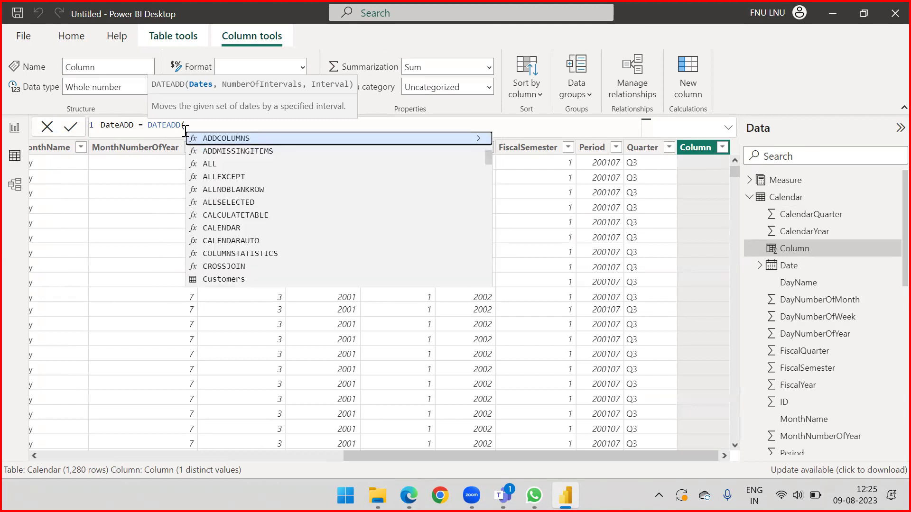
Supply 'Calendar'[Date] as the dates argument of the DATEADD function
type("cale")
key("Down")
key("Down")
key("Down")
key("Tab")
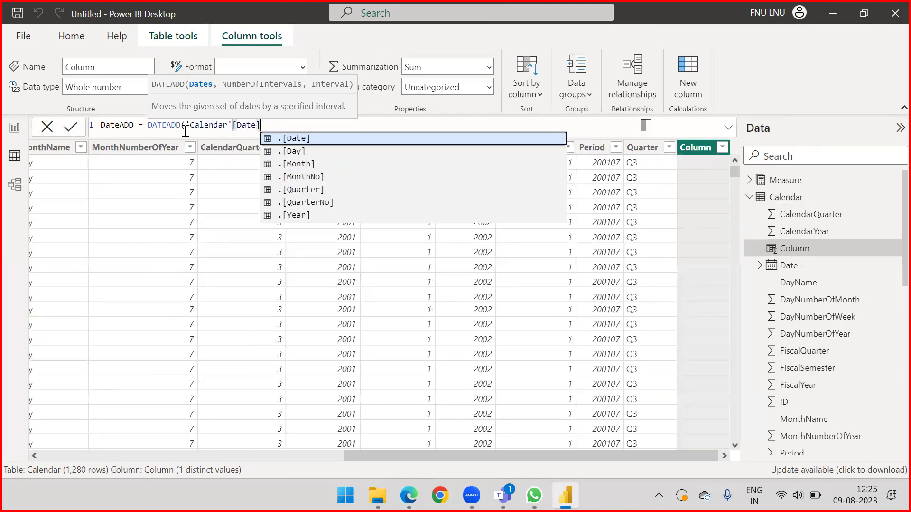
type(",")
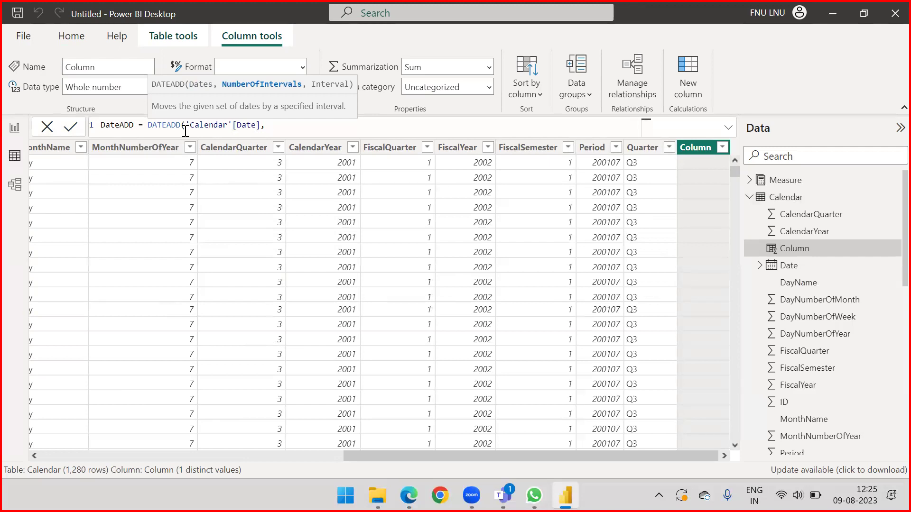
Complete the DateADD formula with 1 and YEAR as the interval, commit it and compare the results with the Date column
type("1,")
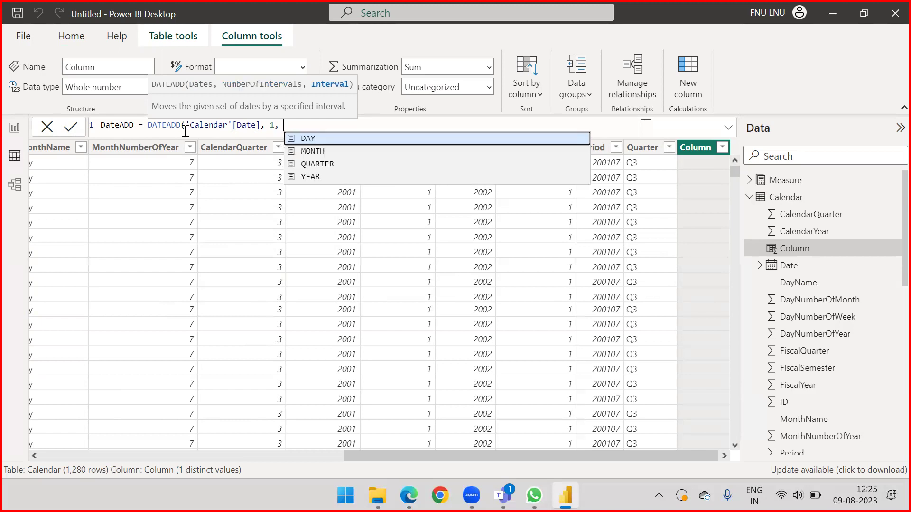
key("Down")
key("Down")
key("Down")
key("Down")
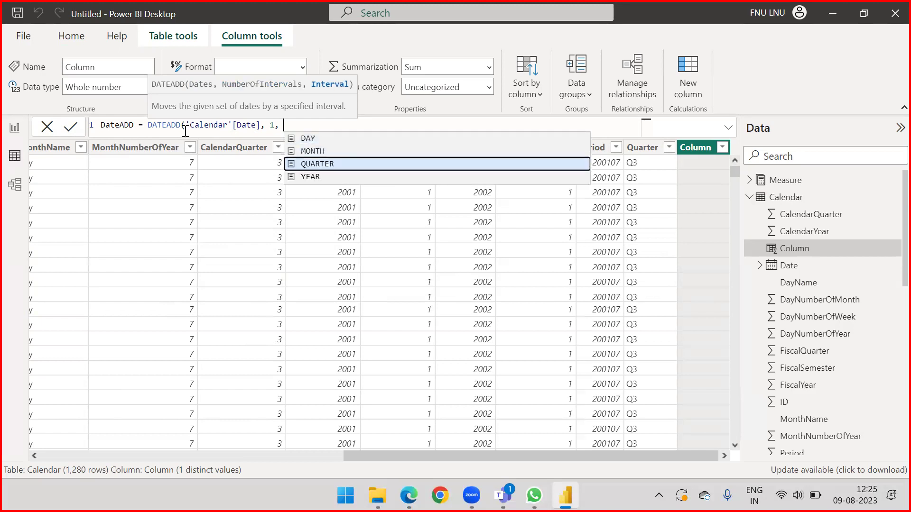
key("Down")
key("Down")
key("Down")
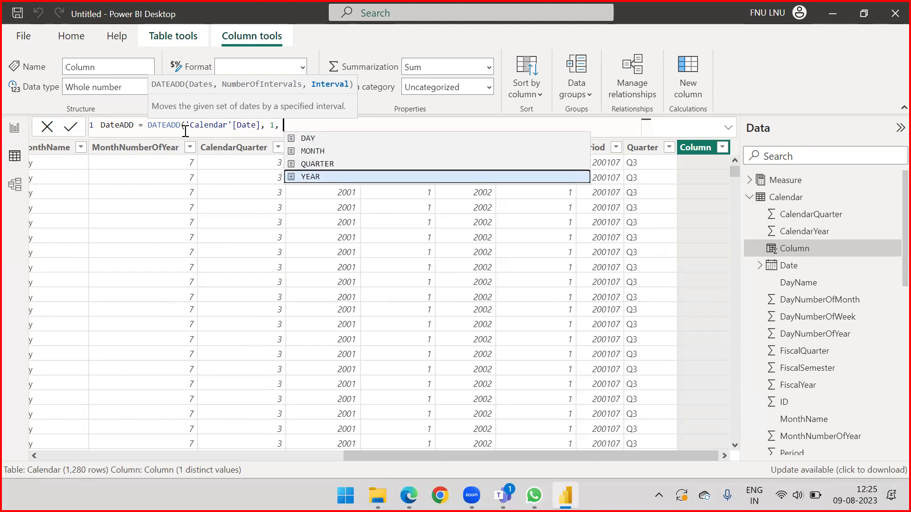
key("Tab")
type(")")
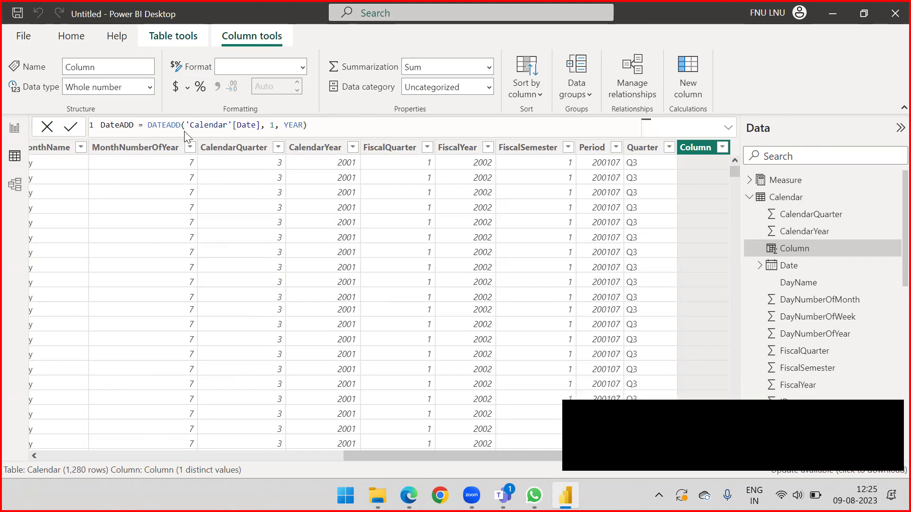
key("Return")
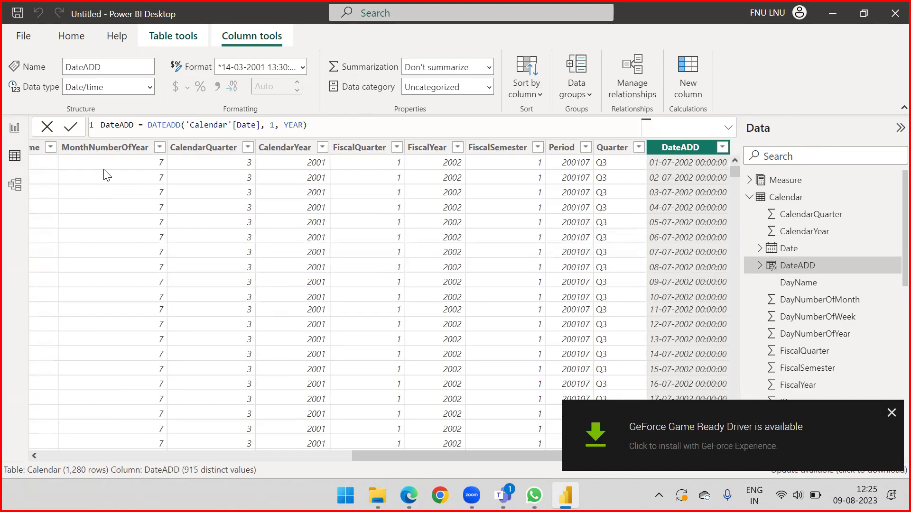
left_click(84, 457)
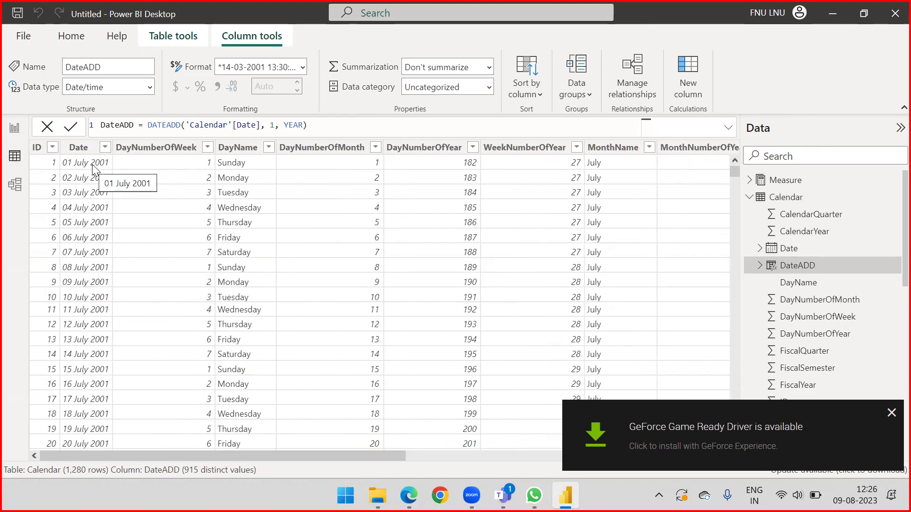
left_click_drag(126, 455, 651, 426)
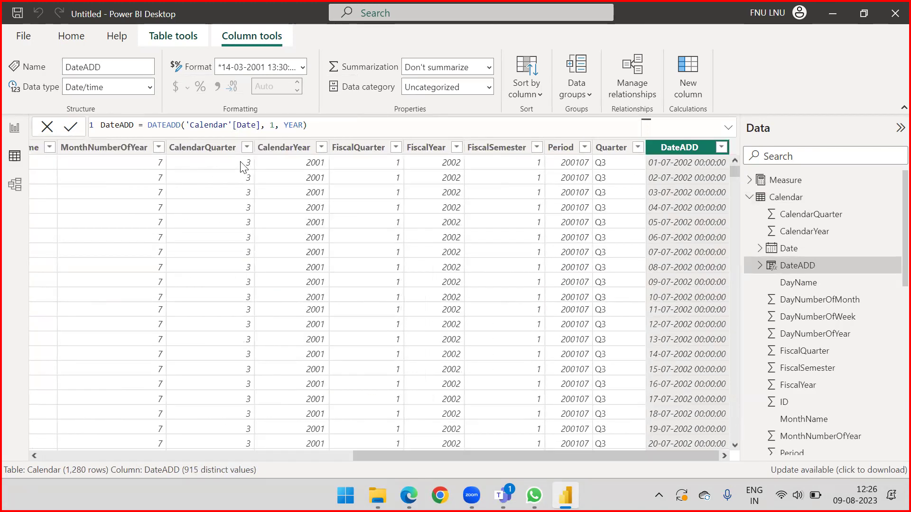
Change the interval in the DateADD column's formula to MONTH
double_click(290, 126)
key("BackSpace")
type("MONTH")
key("Right")
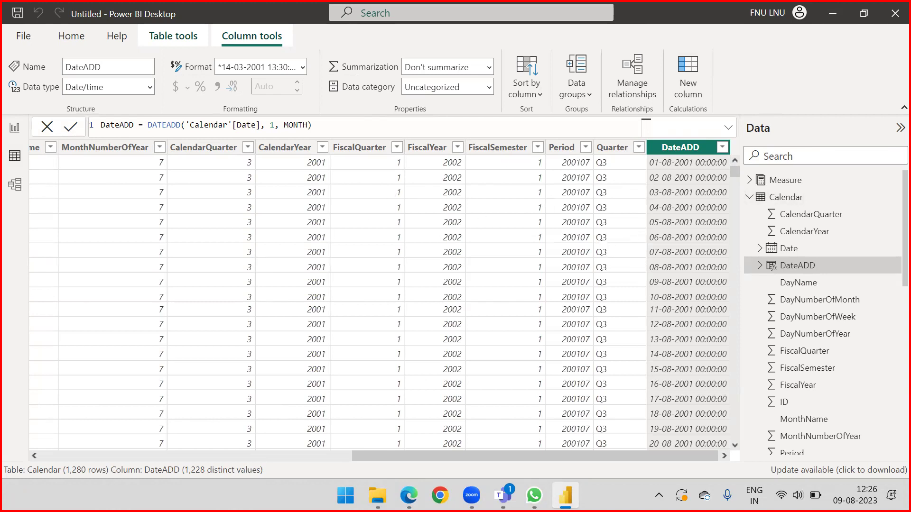
Add another calculated column named DatesBetween to the Calendar table and start its formula with the DATESBETWEEN function
key("alt+Tab")
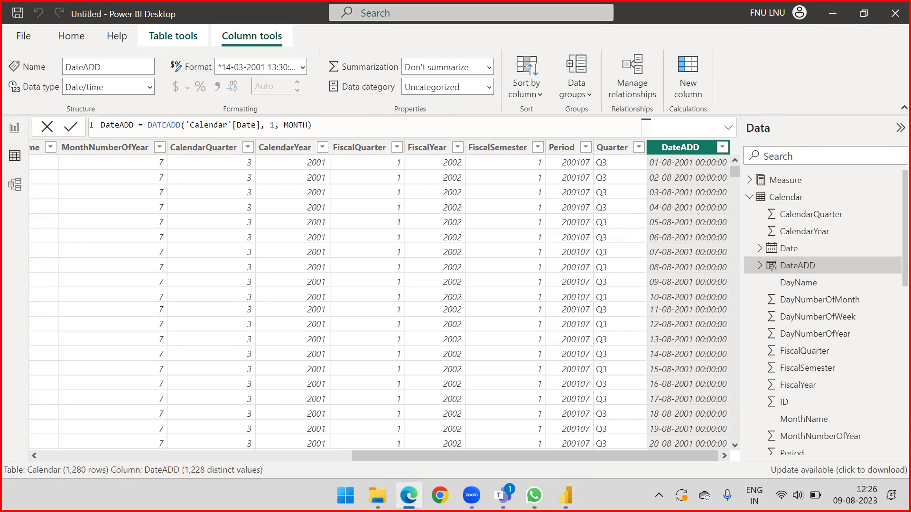
key("alt+Tab")
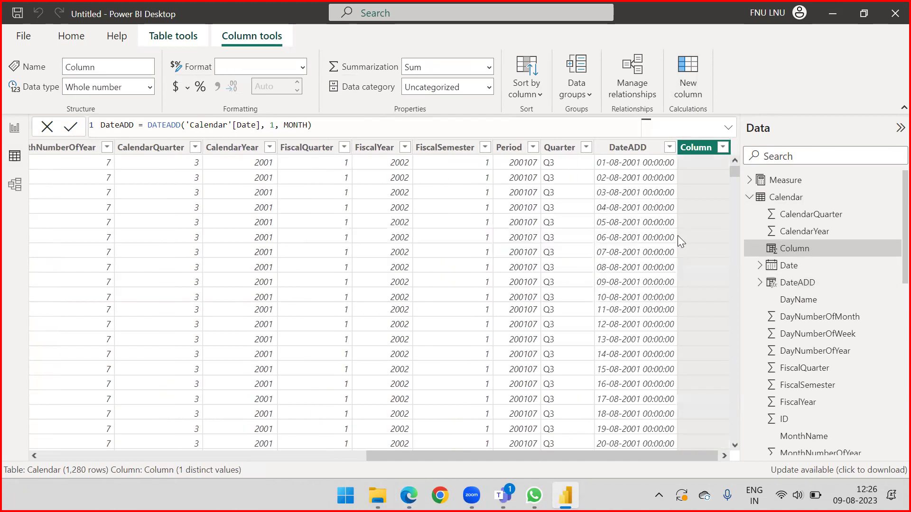
type("Date")
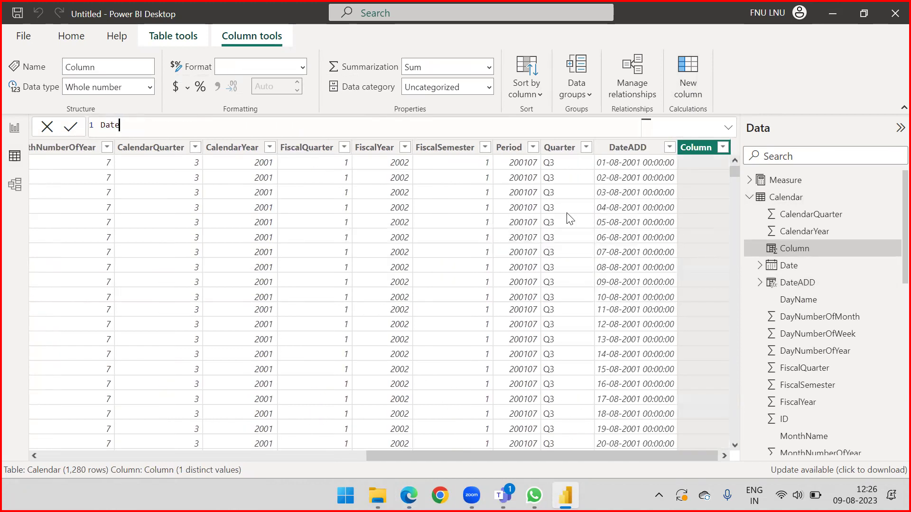
type("sBetween = Date")
key("Down")
key("Down")
key("Down")
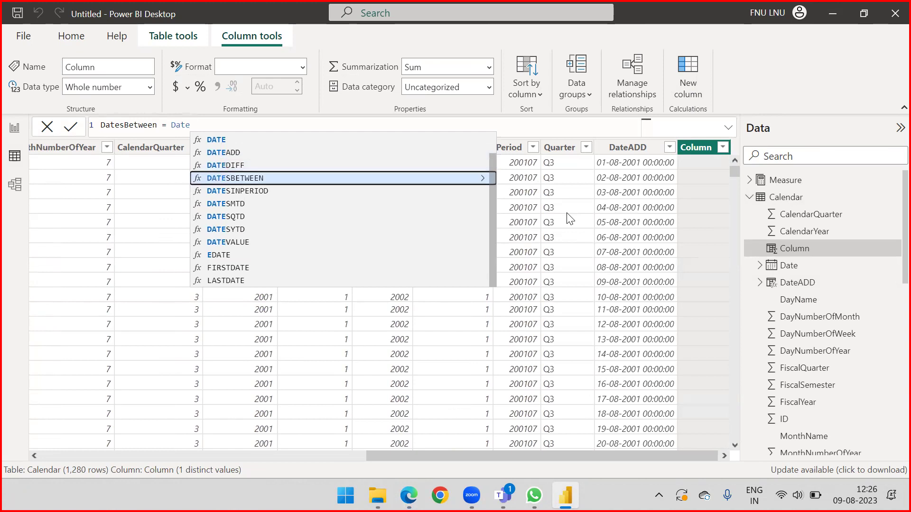
key("Tab")
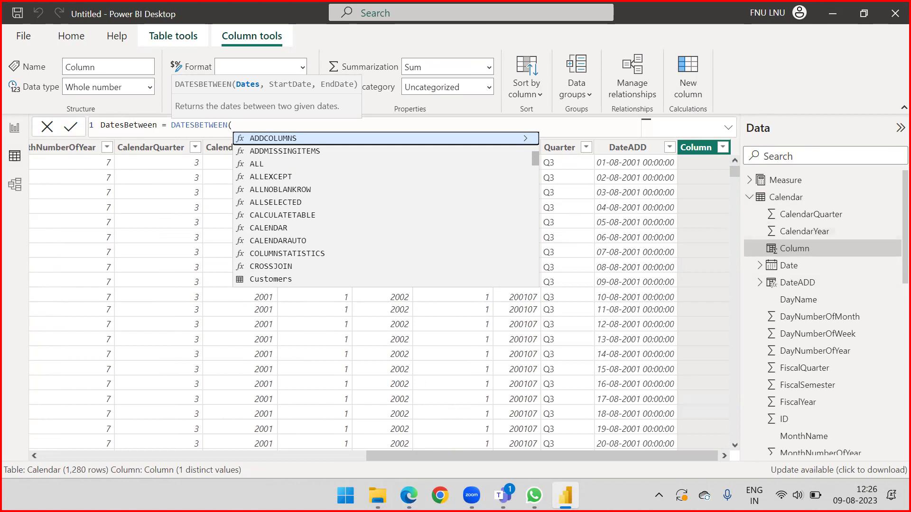
Supply 'Calendar'[Date] as the dates argument of the DATESBETWEEN function
key("alt+Tab")
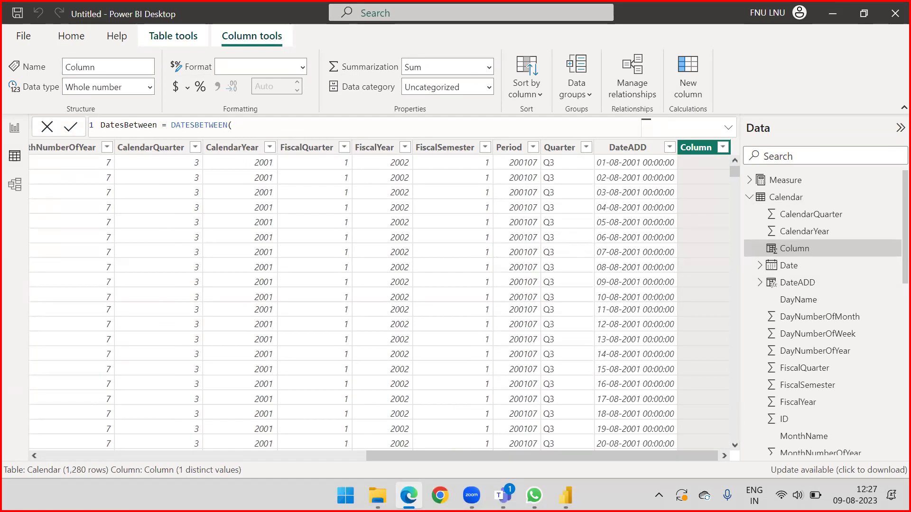
left_click(256, 125)
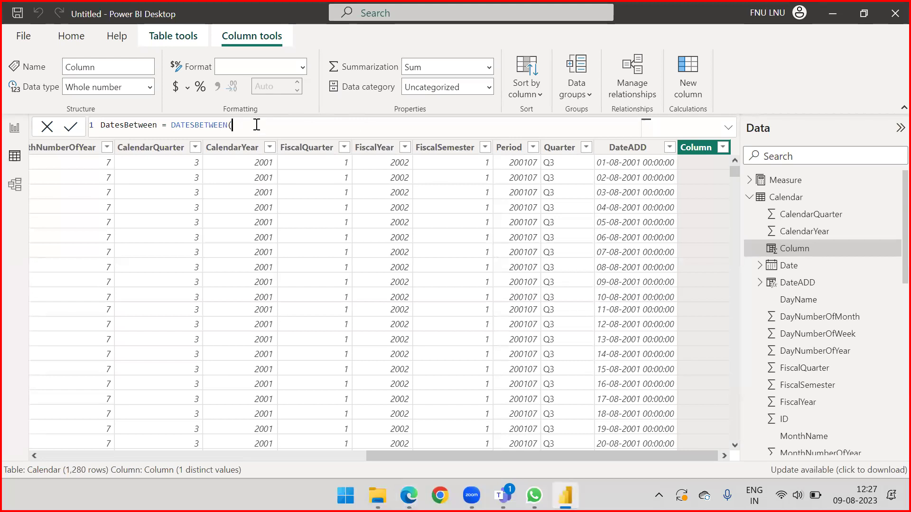
type("cale")
key("Down")
key("Down")
key("Down")
key("Tab")
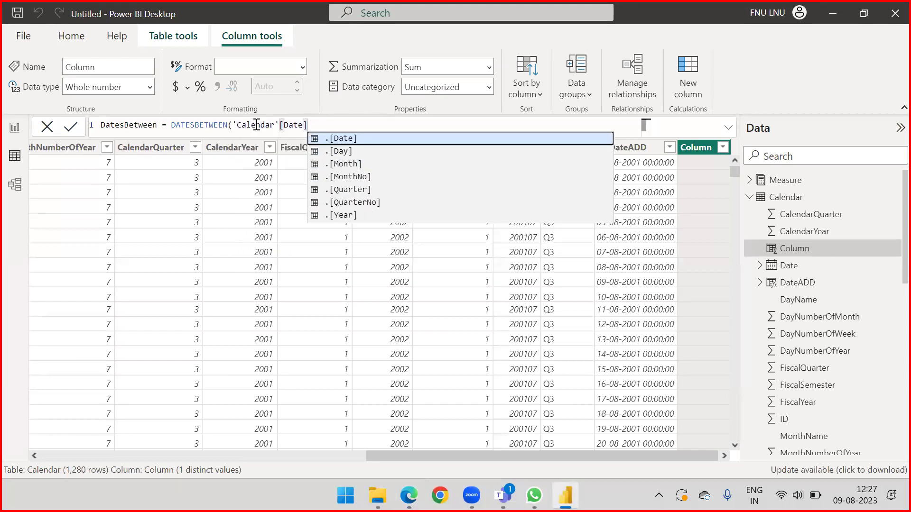
type(",")
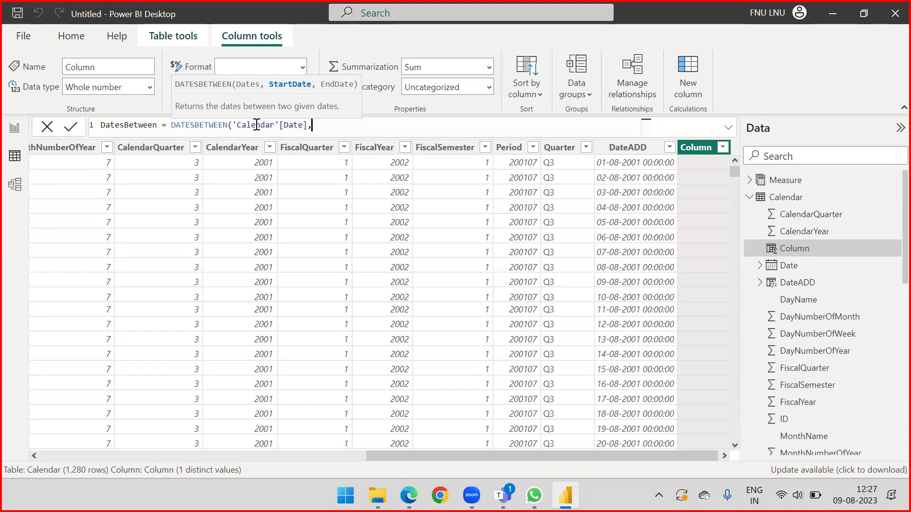
Supply BLANK() as the start date argument of the DATESBETWEEN function
type("Blank")
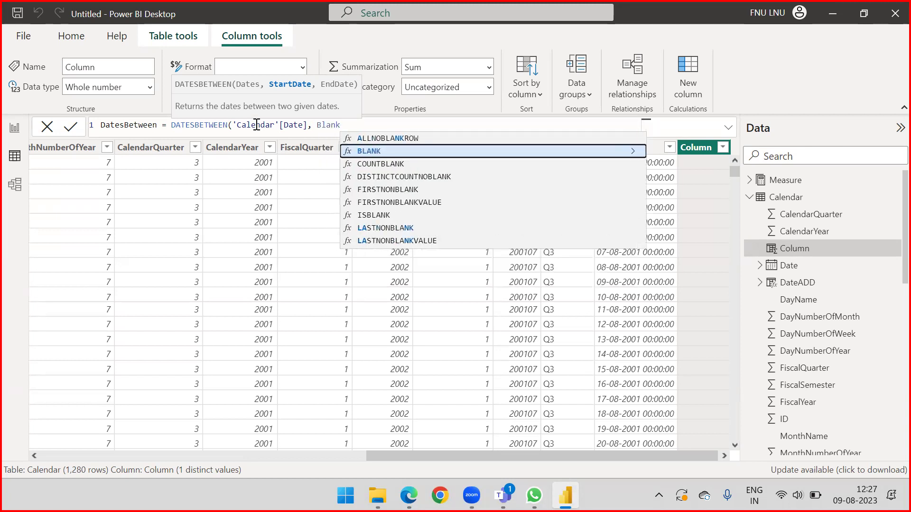
key("Tab")
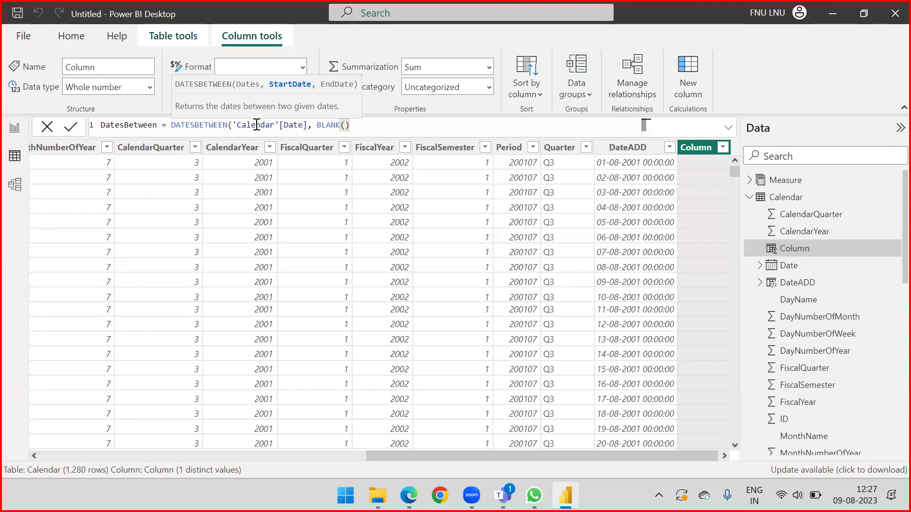
type(",")
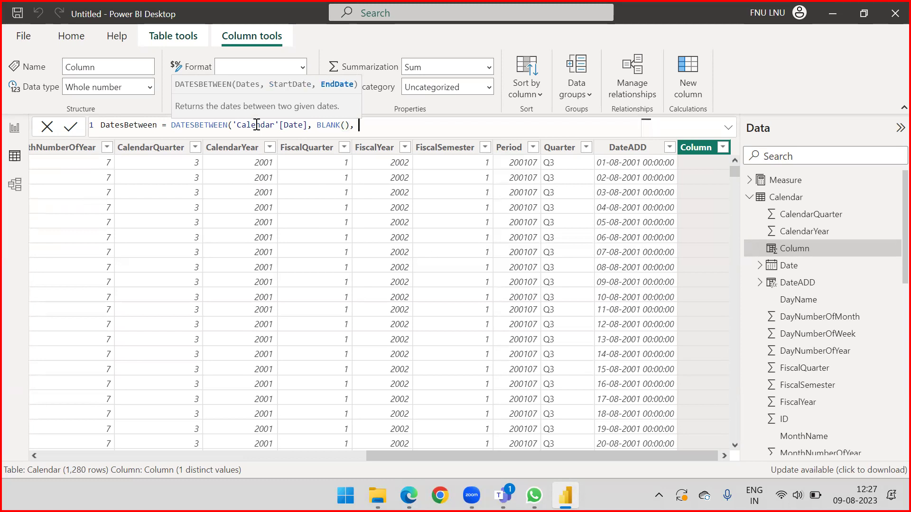
Supply MAX('Calendar'[Date]) as the end date argument, close the DATESBETWEEN function and commit the DatesBetween column's formula
type(" Max")
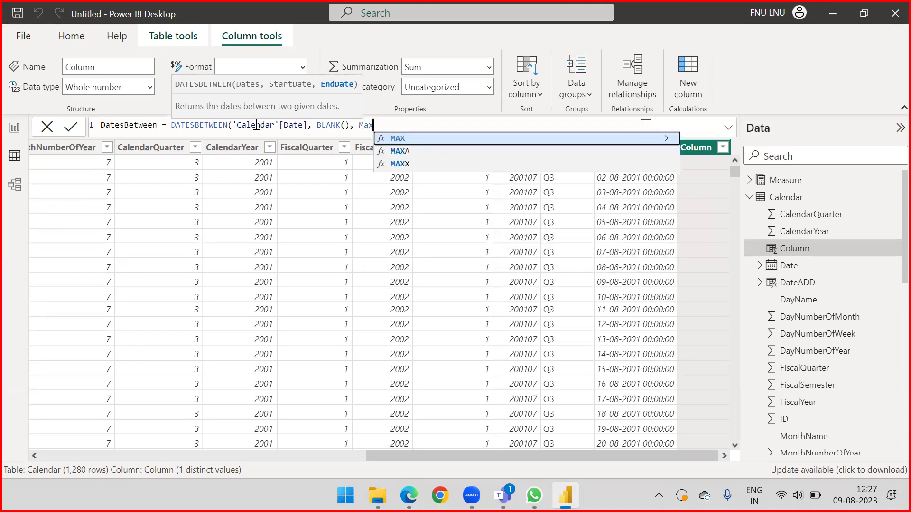
key("Tab")
type("ca")
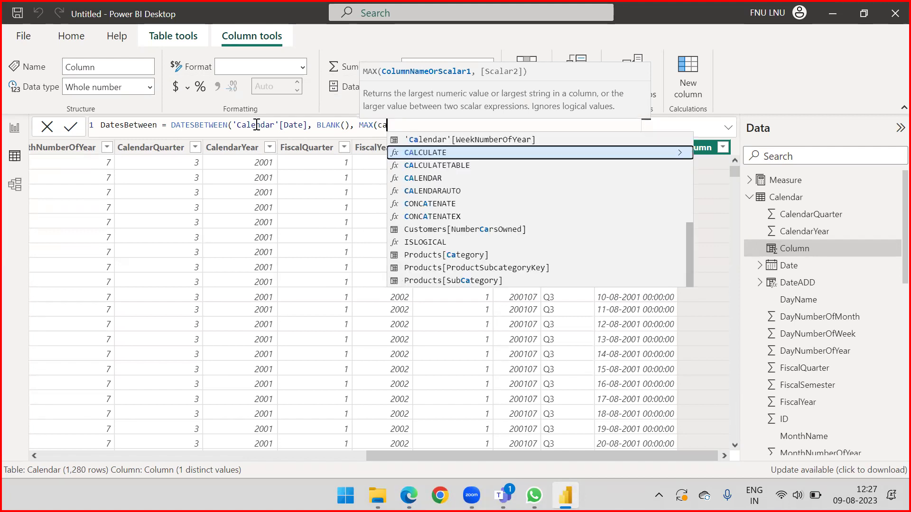
type("le")
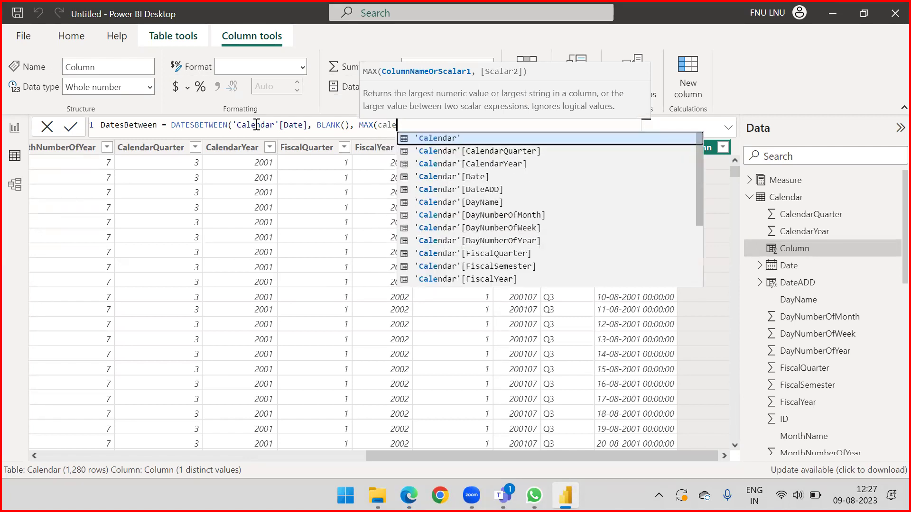
key("Down")
key("Down")
key("Down")
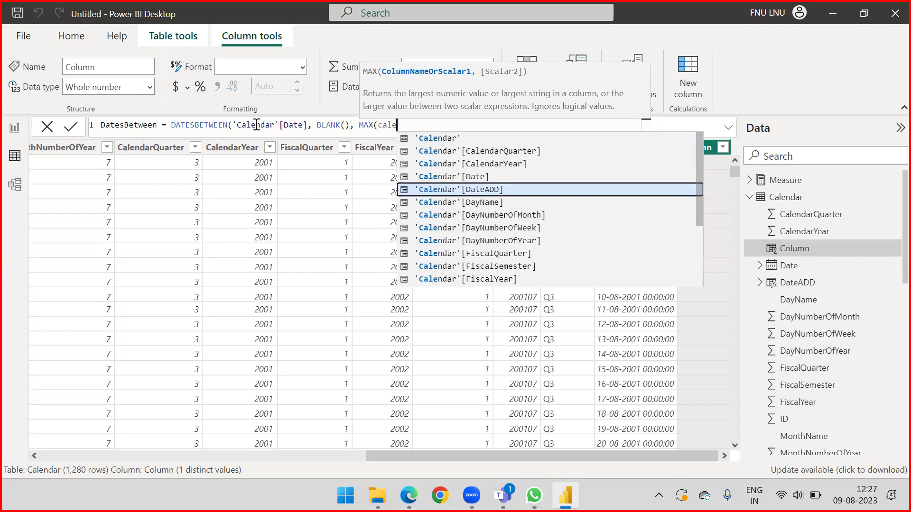
key("Up")
key("Up")
key("Up")
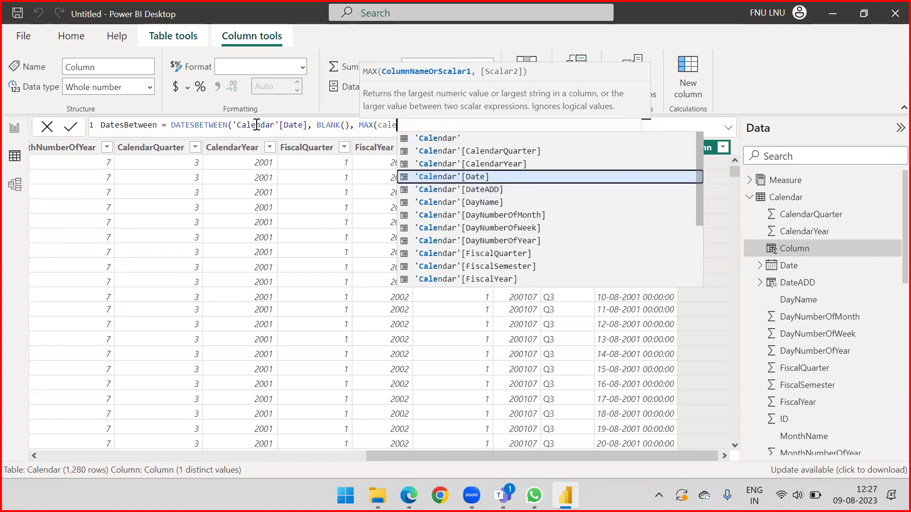
key("Down")
key("Tab")
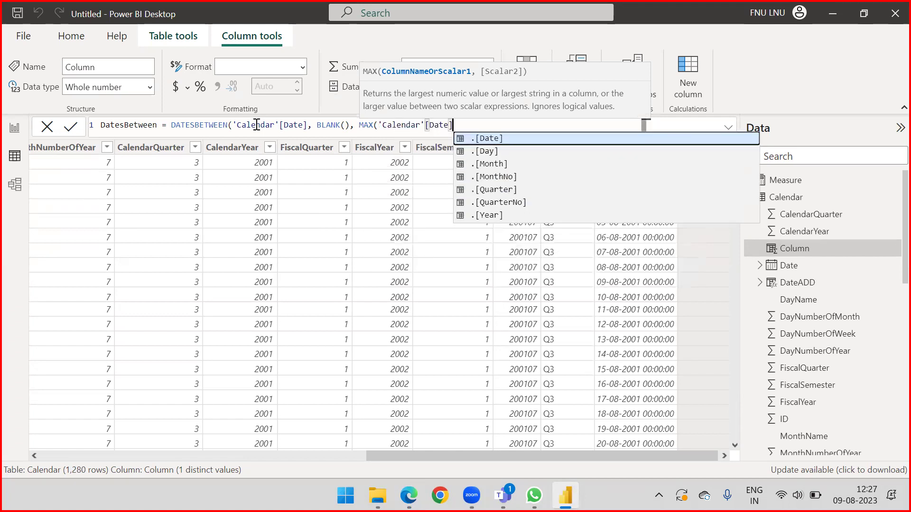
type("))")
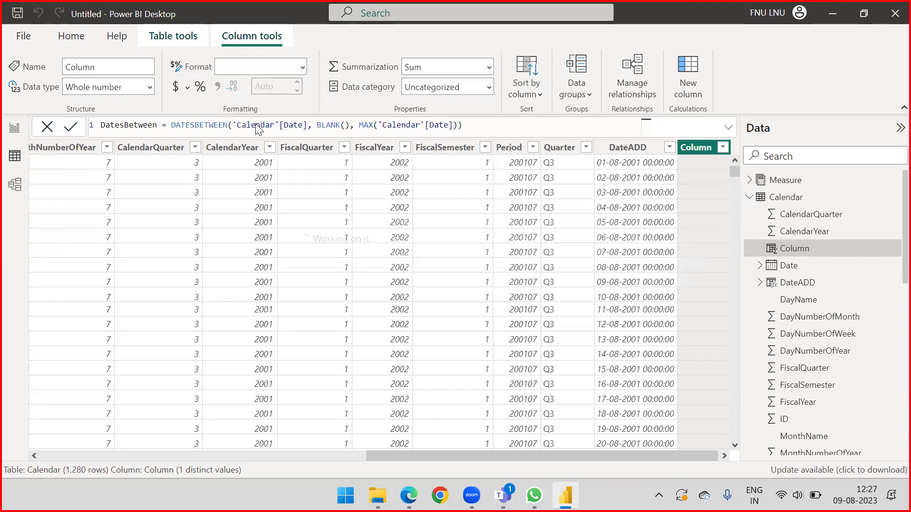
key("Return")
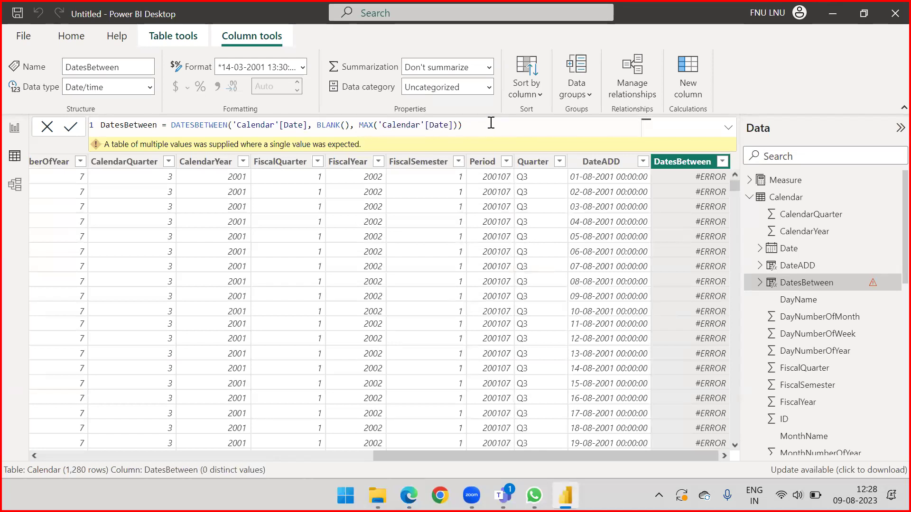
Review the DatesBetween column's formula, checking the DATESBETWEEN function's arguments up to the MAX expression
left_click_drag(491, 123, 101, 125)
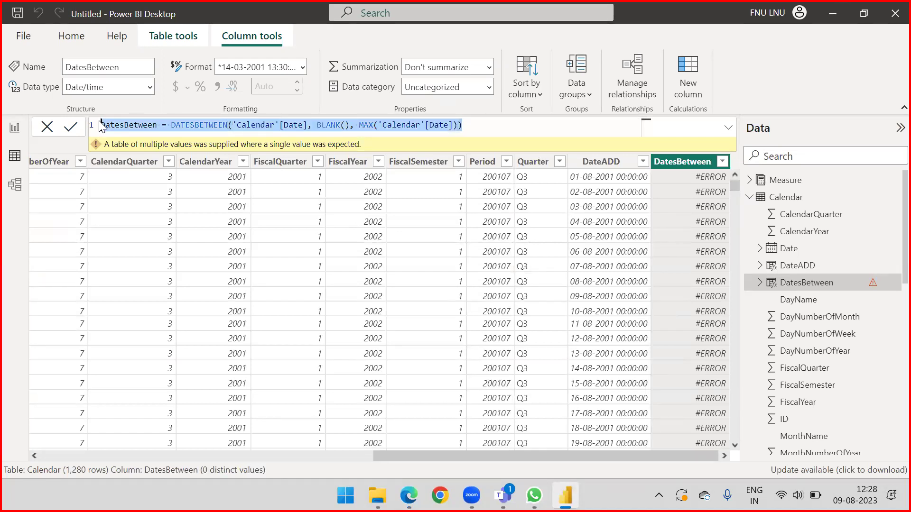
key("alt+Tab")
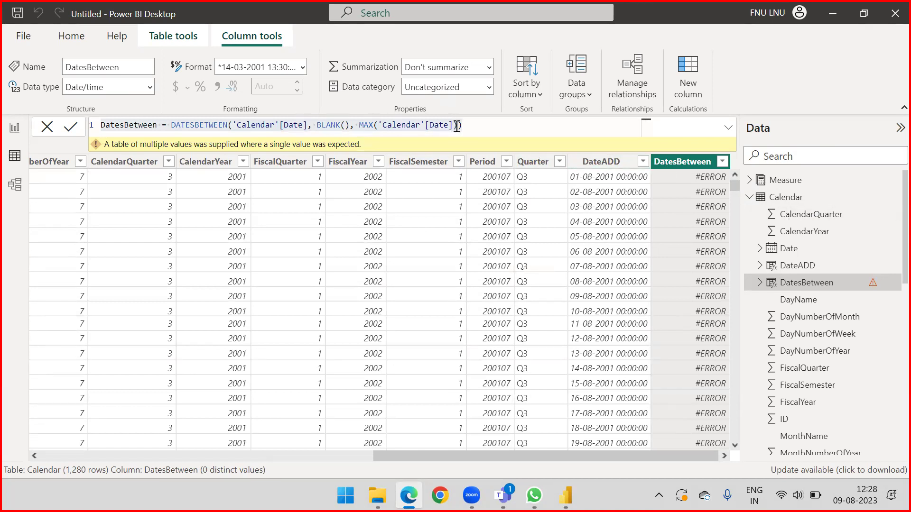
triple_click(456, 124)
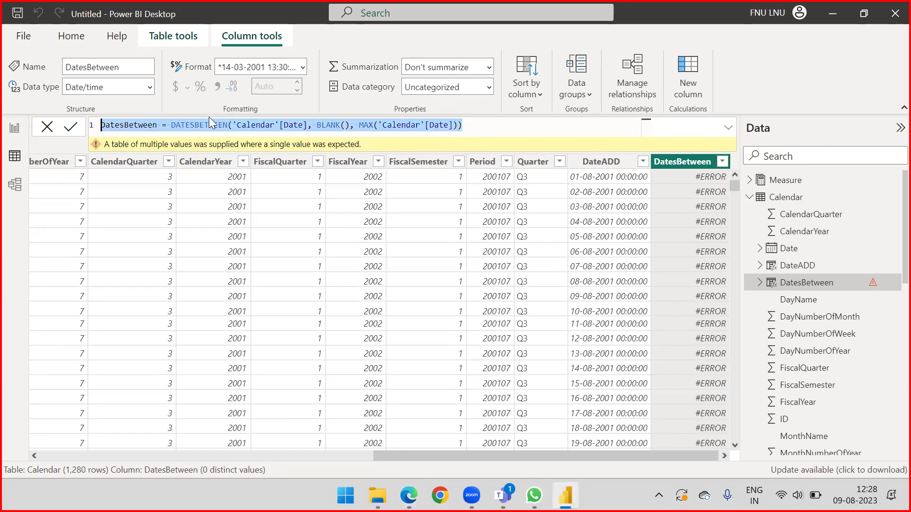
left_click(475, 129)
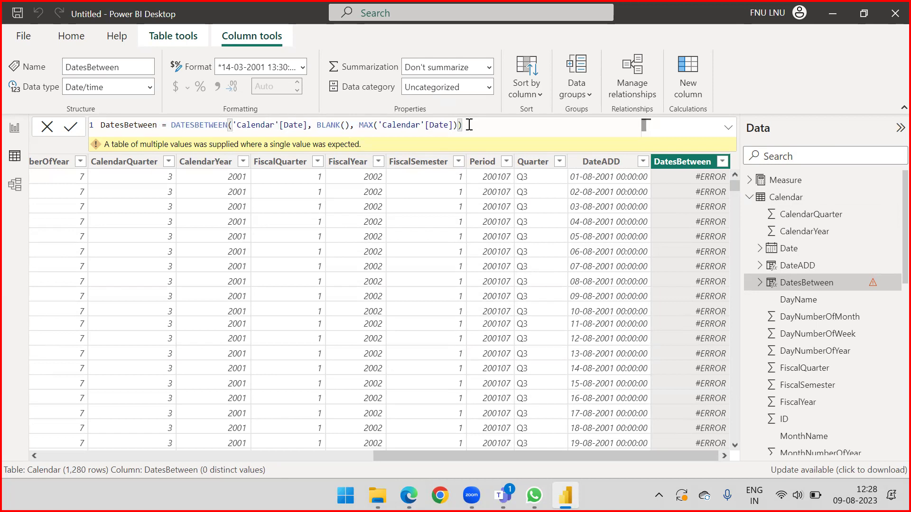
left_click_drag(469, 126, 233, 124)
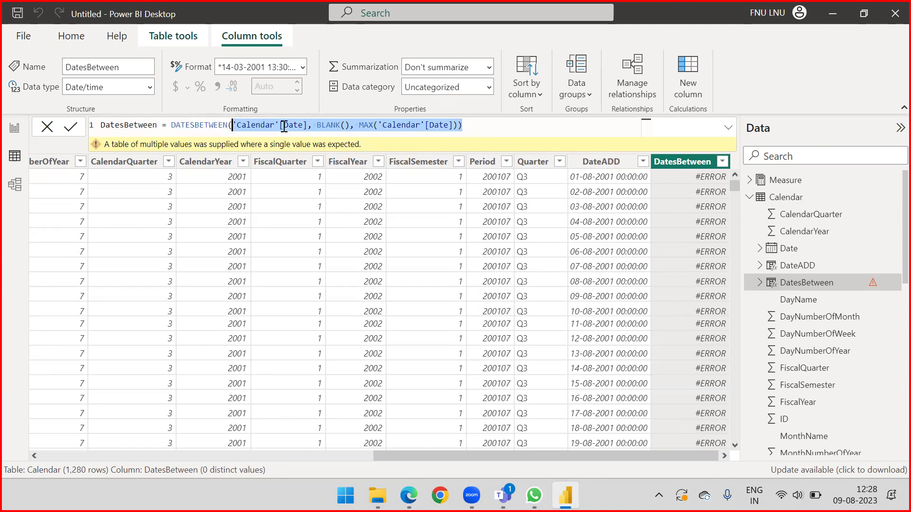
left_click(360, 124)
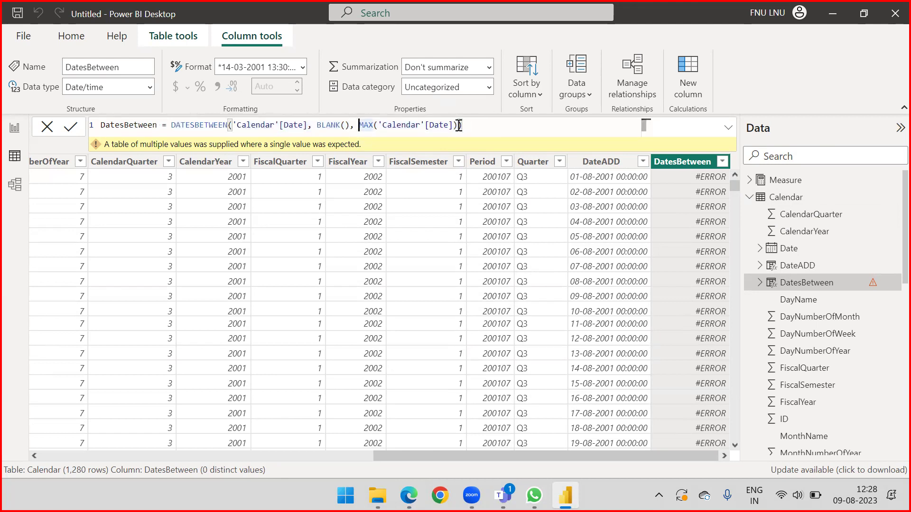
left_click(460, 126, "shift")
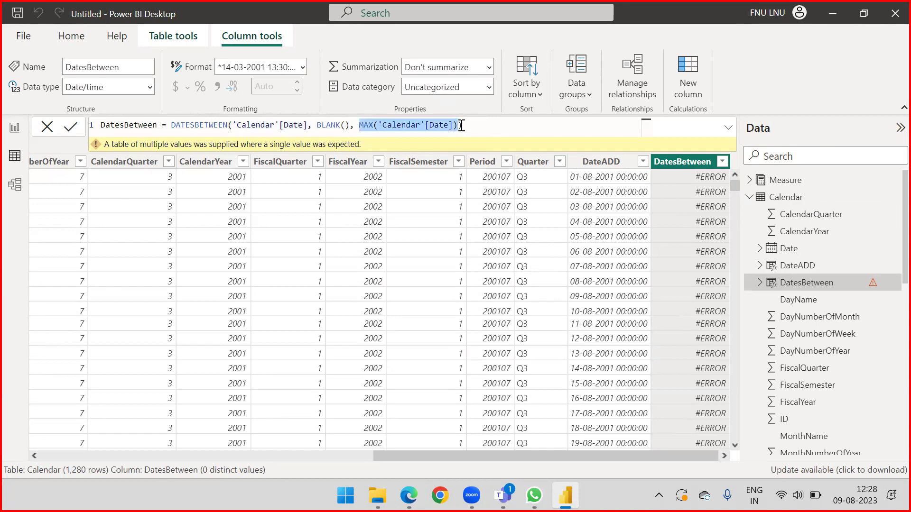
key("Left")
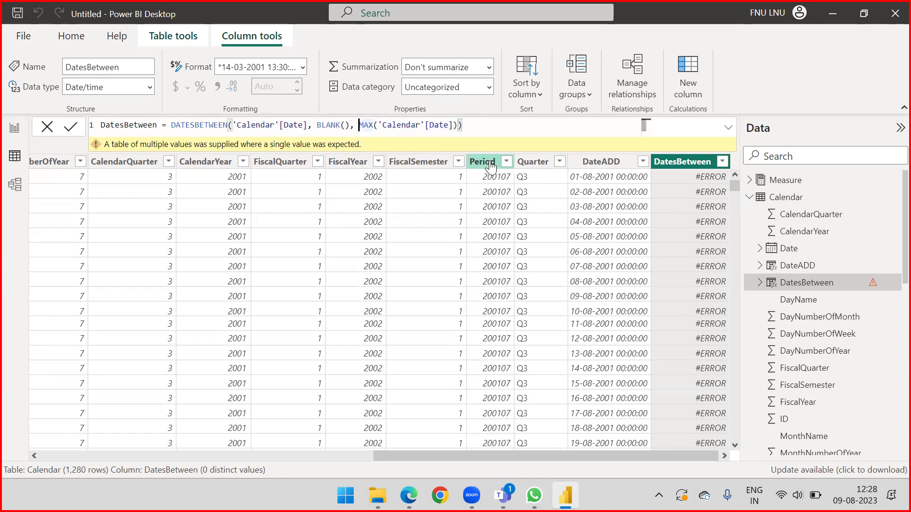
double_click(458, 125)
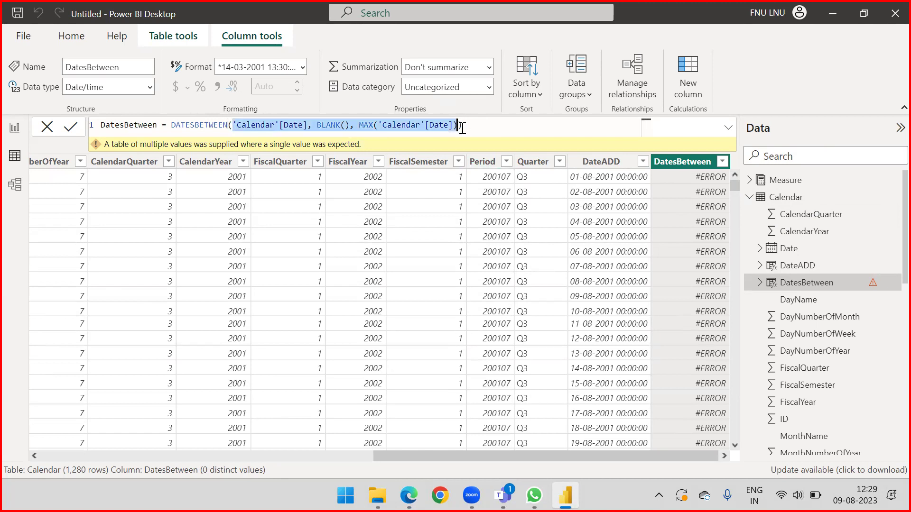
Replace the BLANK() start date in the DatesBetween column formula with MIN('Calendar'[Date])
left_click(318, 125)
type("Min")
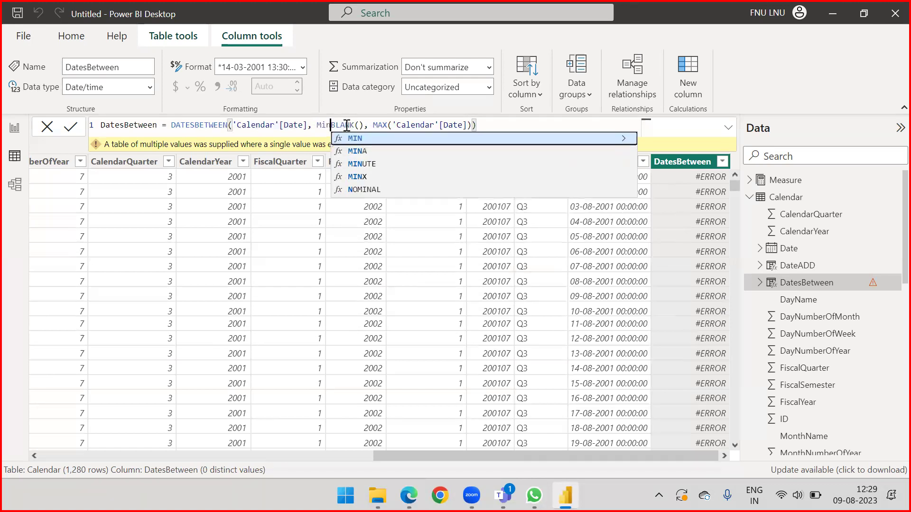
key("Tab")
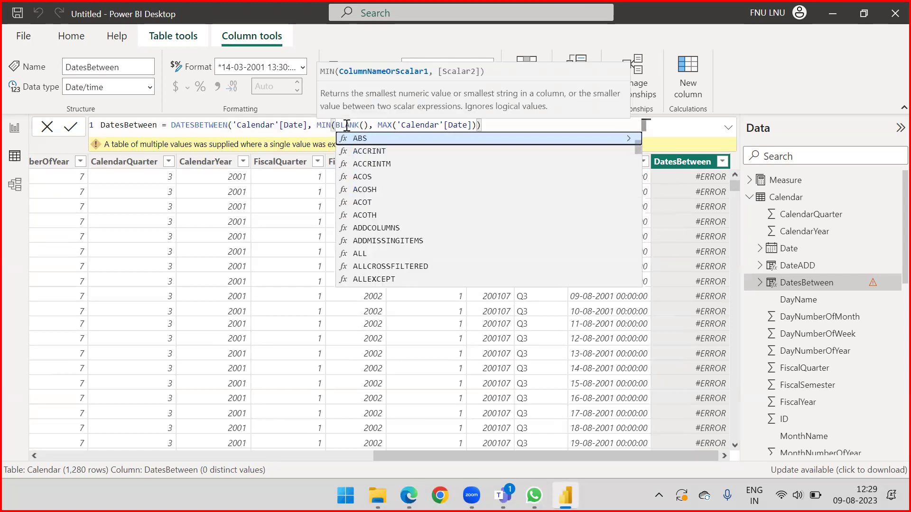
left_click_drag(368, 125, 335, 125)
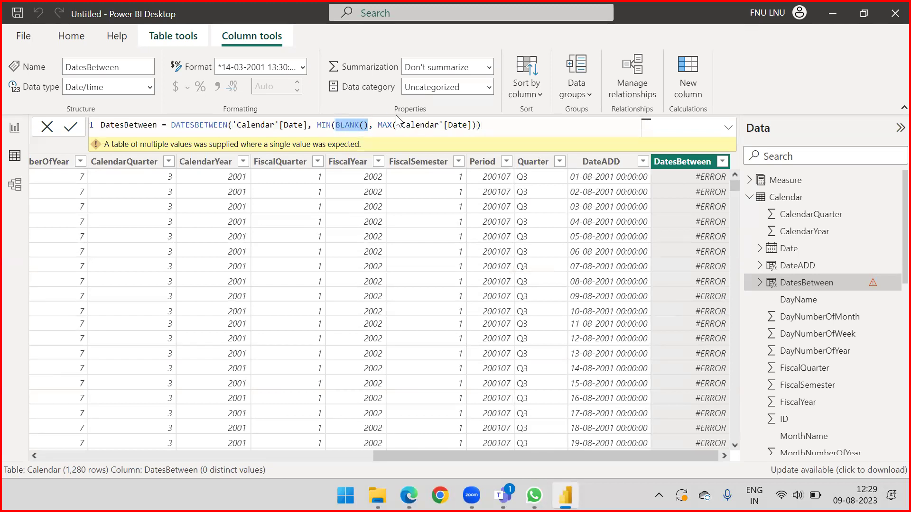
key("BackSpace")
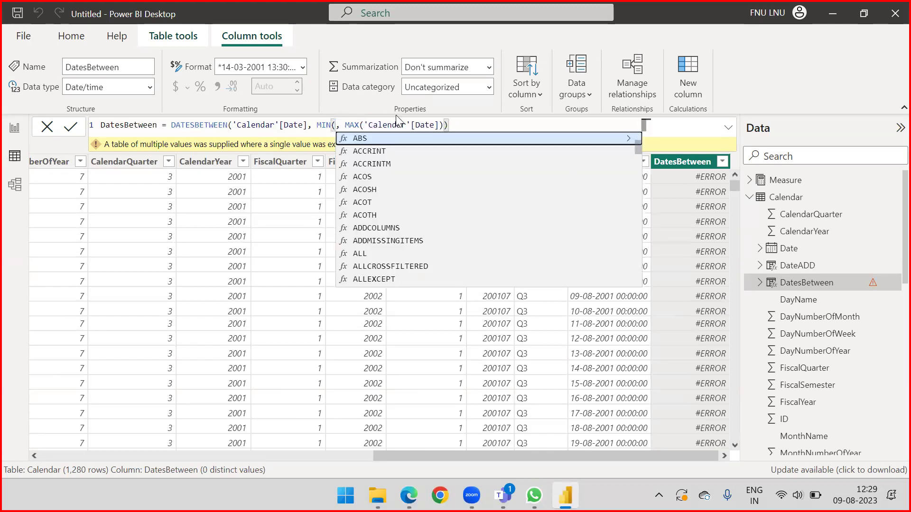
type("Cale")
key("Down")
key("Down")
key("Down")
key("Tab")
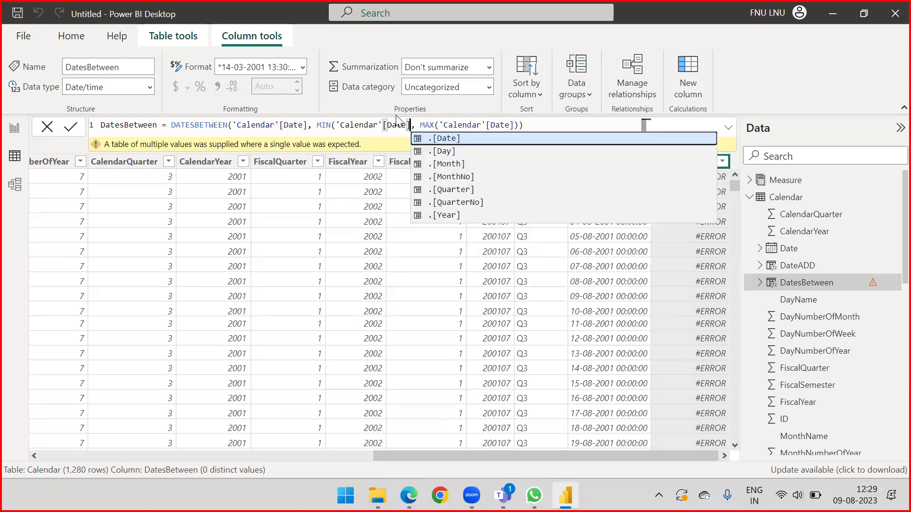
type(")")
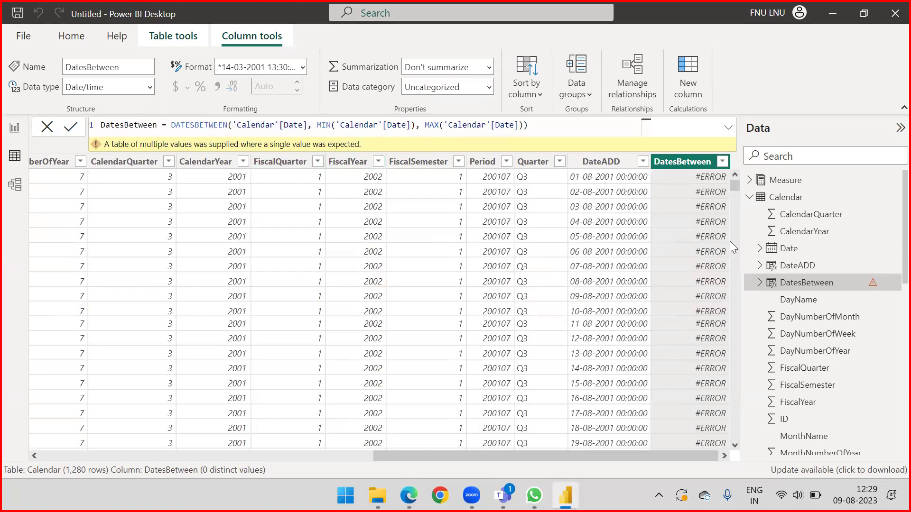
Remove the first argument, 'Calendar'[Date], from the DATESBETWEEN formula and commit it with only the MIN and MAX arguments
left_click_drag(309, 127, 234, 125)
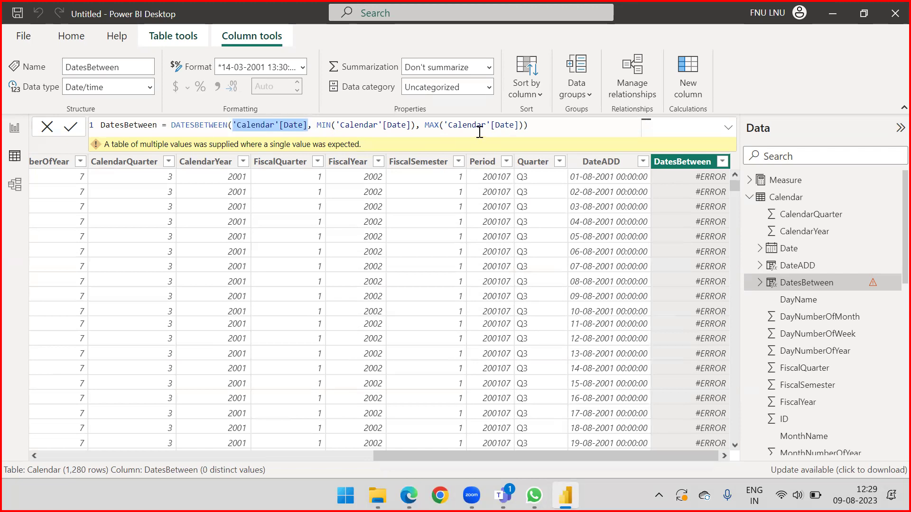
key("BackSpace")
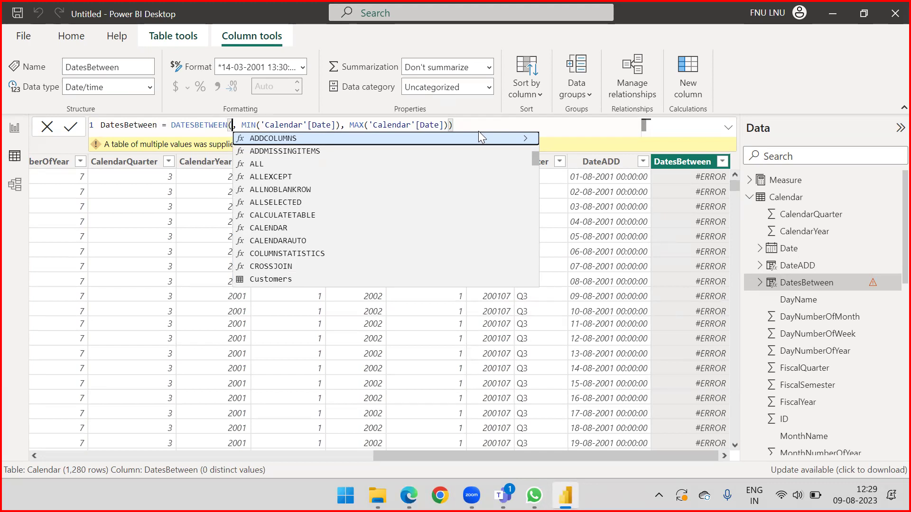
key("Delete")
key("Delete")
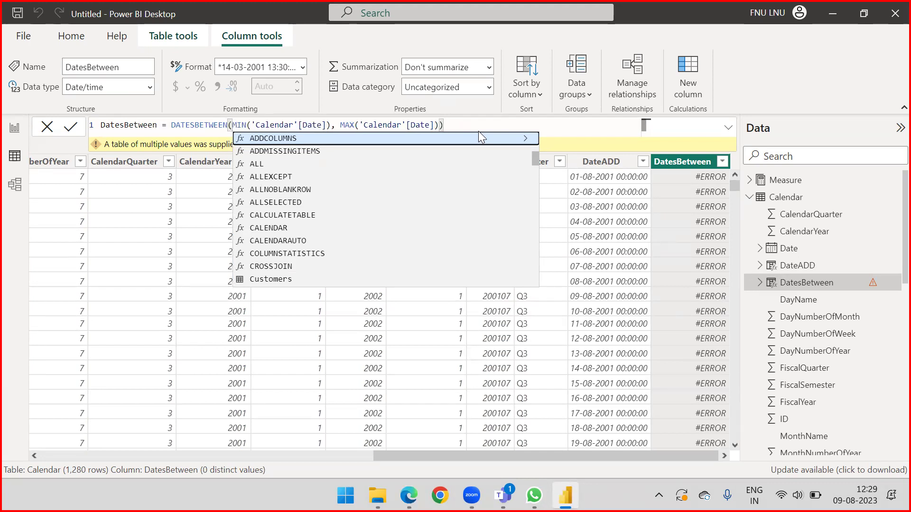
left_click(454, 127)
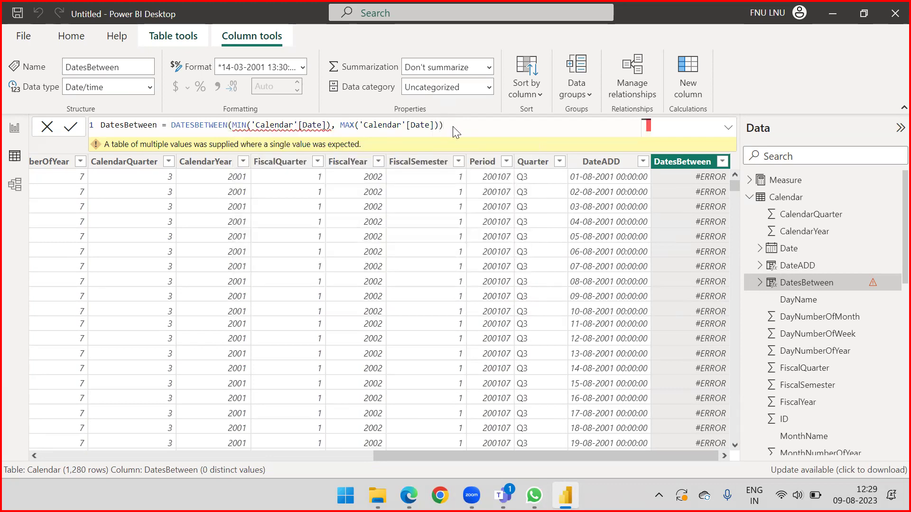
key("Return")
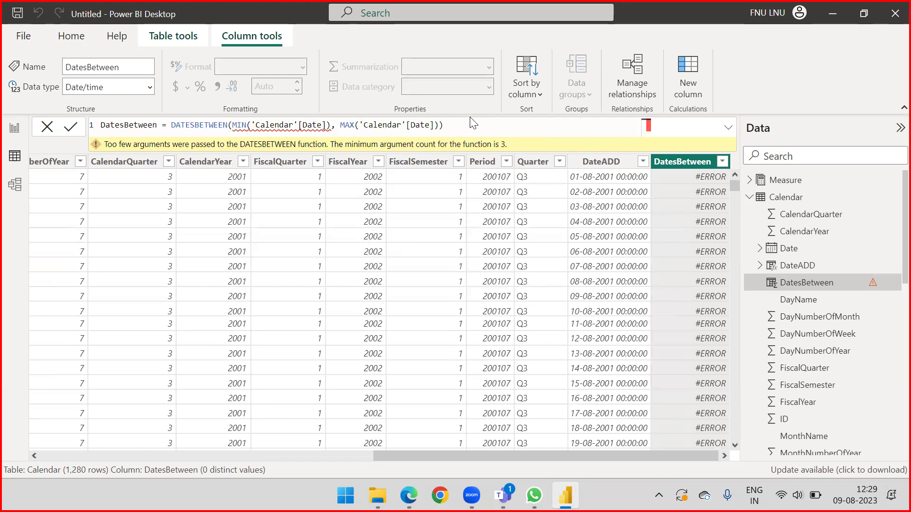
Insert 'Calendar'[Date].[Date] as the Dates argument before MIN in the DATESBETWEEN formula and commit it
mouse_move(306, 125)
left_click(233, 125)
type(",")
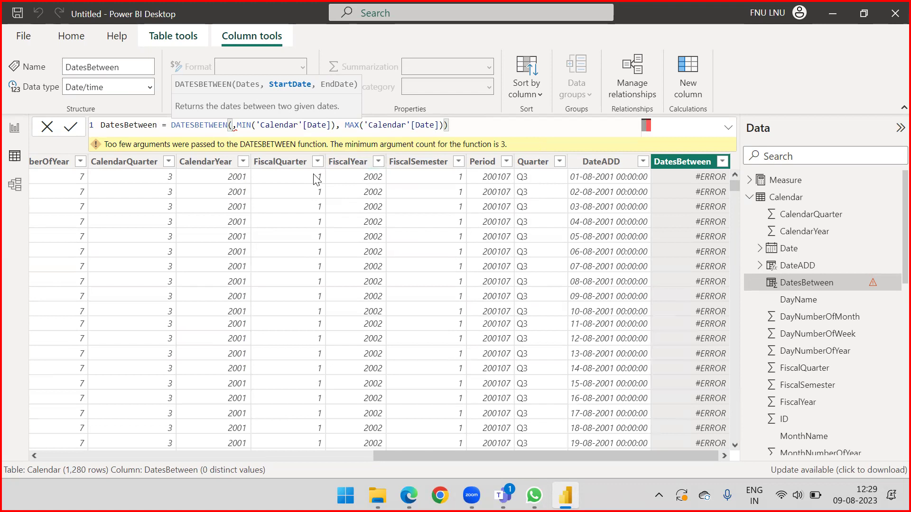
type("D")
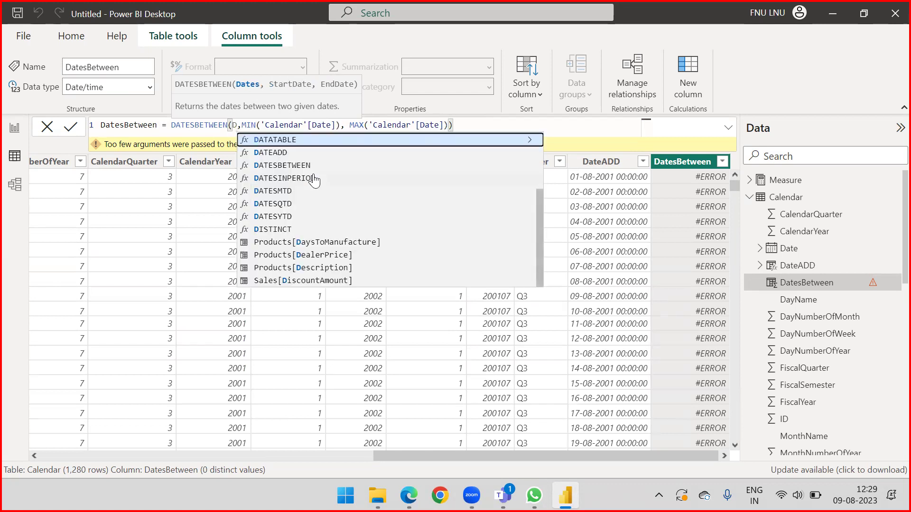
key("BackSpace")
type("Cale")
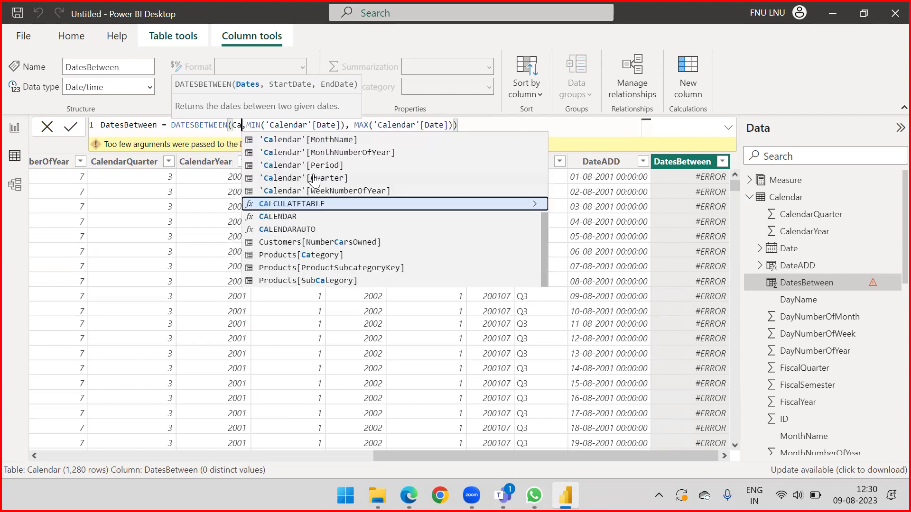
key("Down")
key("Down")
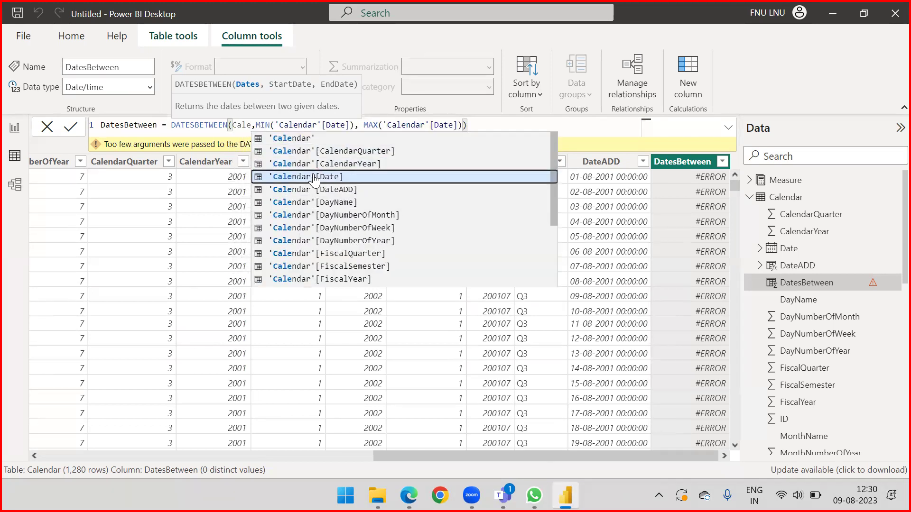
left_click(315, 177)
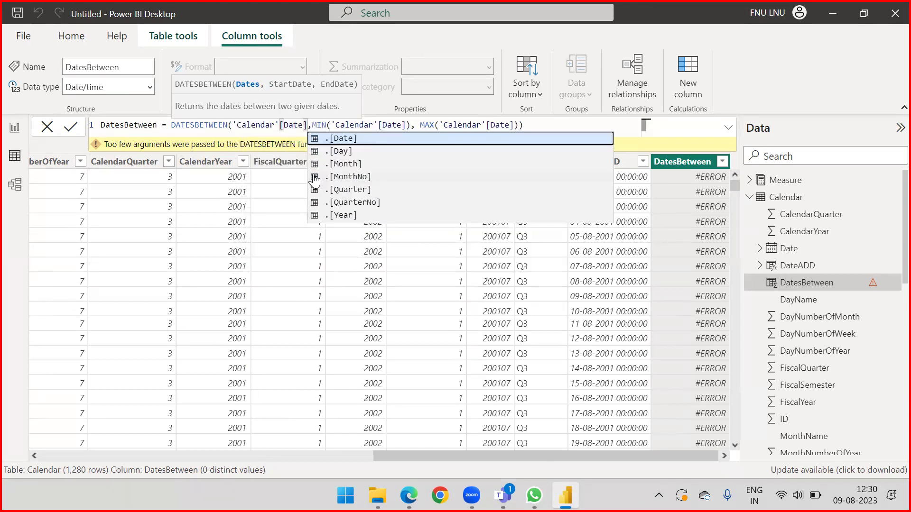
key("Tab")
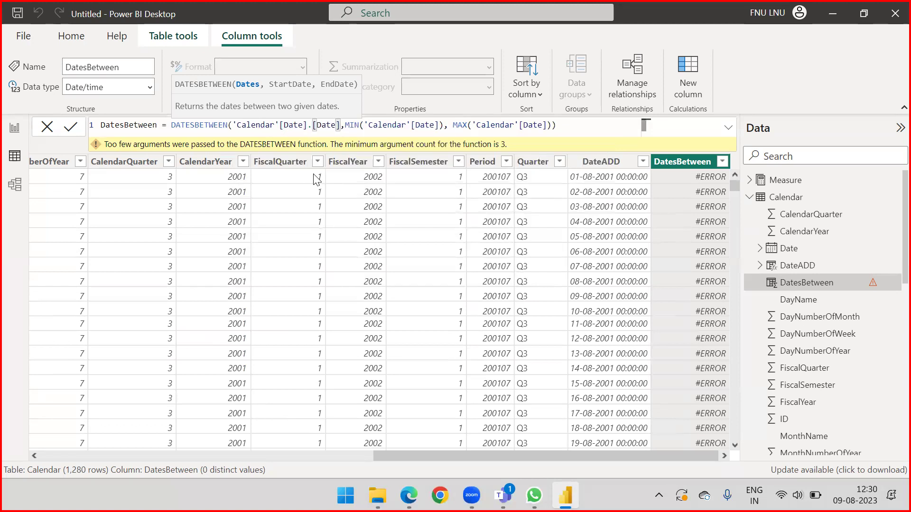
left_click(563, 127)
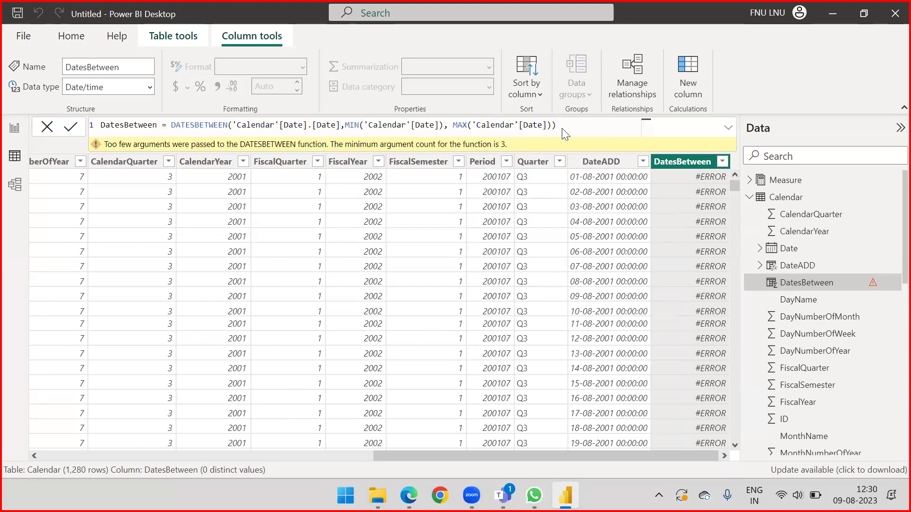
key("Return")
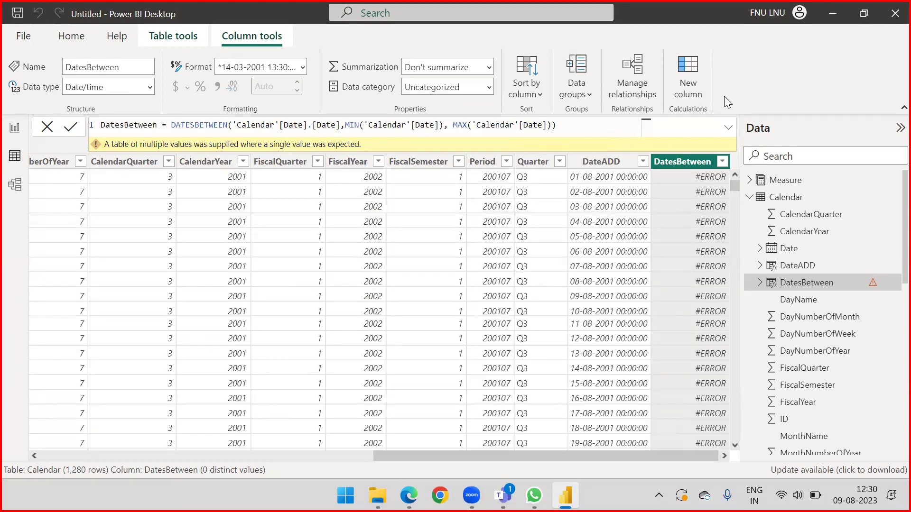
Clear the whole formula of the DatesBetween column
key("alt+Tab")
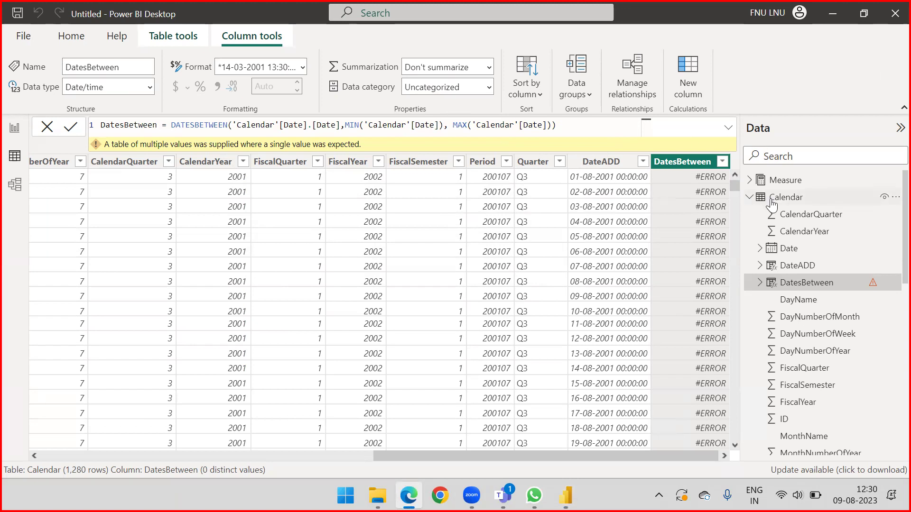
left_click_drag(563, 126, 106, 126)
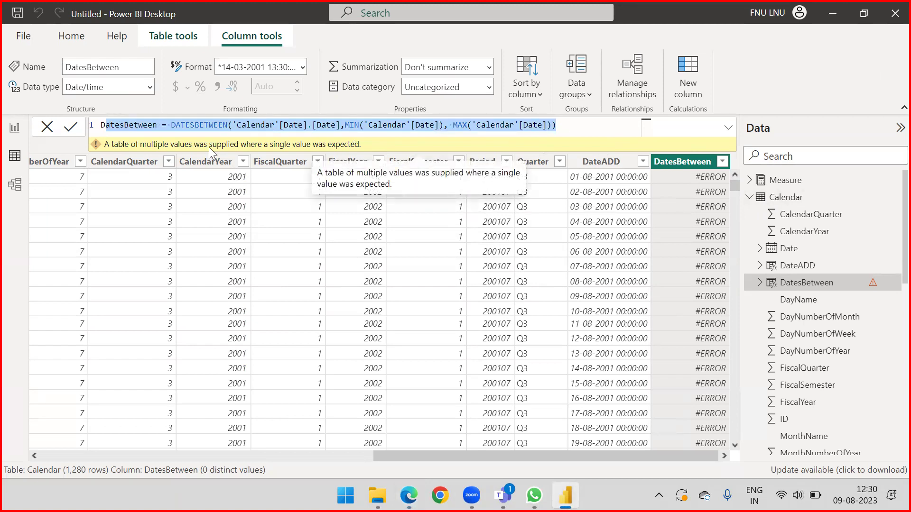
key("BackSpace")
key("BackSpace")
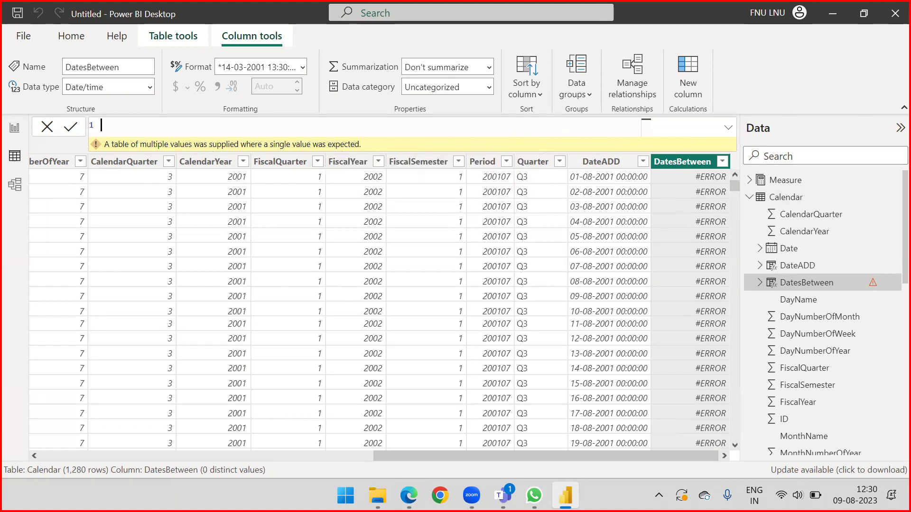
key("alt+Tab")
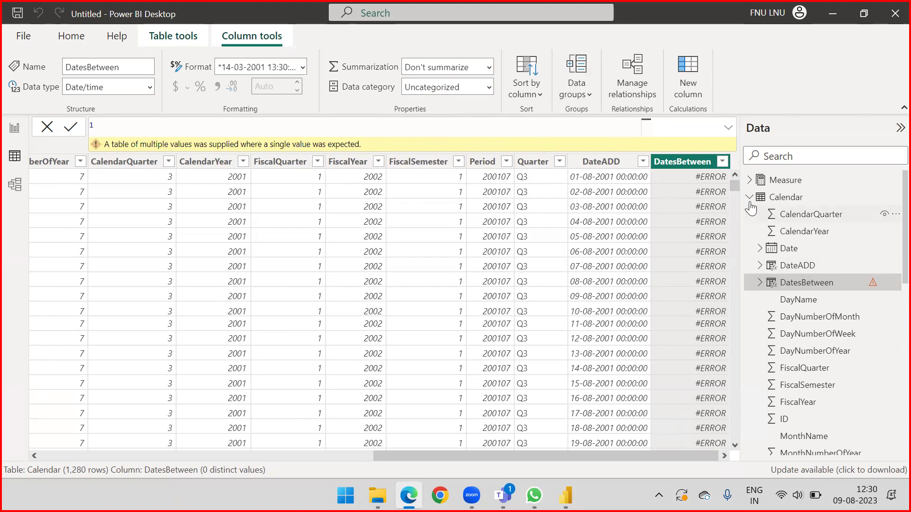
left_click(686, 165)
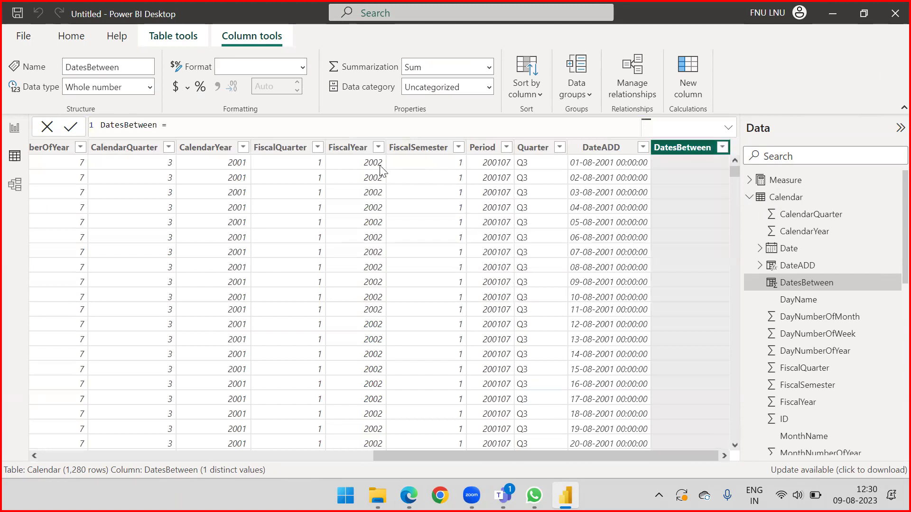
left_click_drag(180, 125, 36, 126)
key("BackSpace")
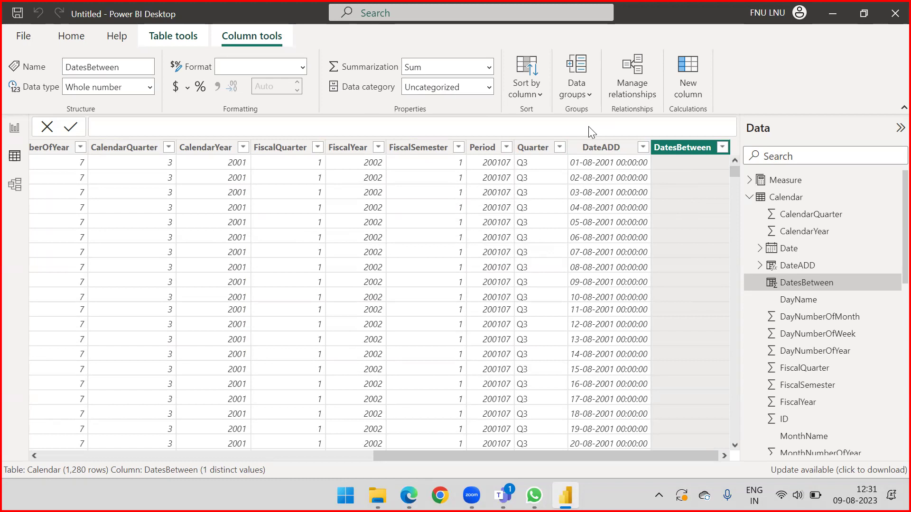
Delete the DatesBetween column from the Calendar table and confirm the deletion
scroll(520, 275, "down", 1)
scroll(514, 273, "up", 1)
right_click(677, 151)
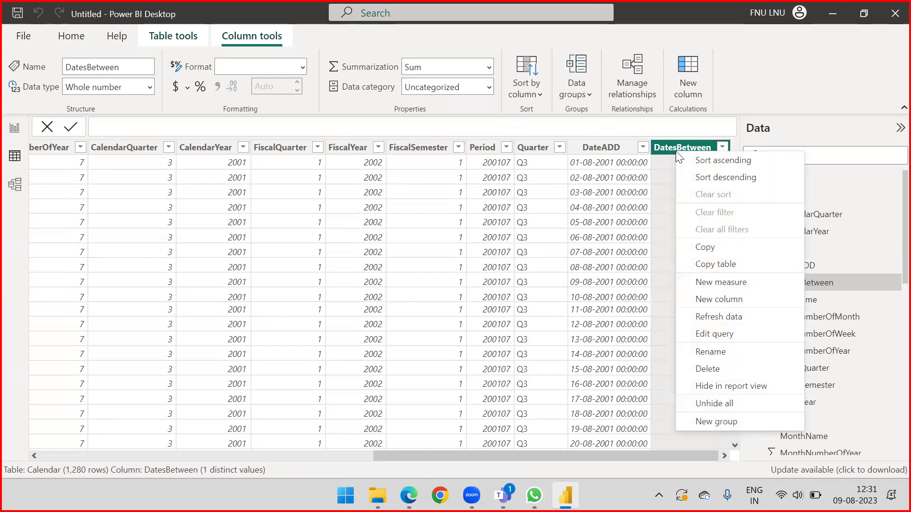
left_click(718, 370)
left_click(534, 271)
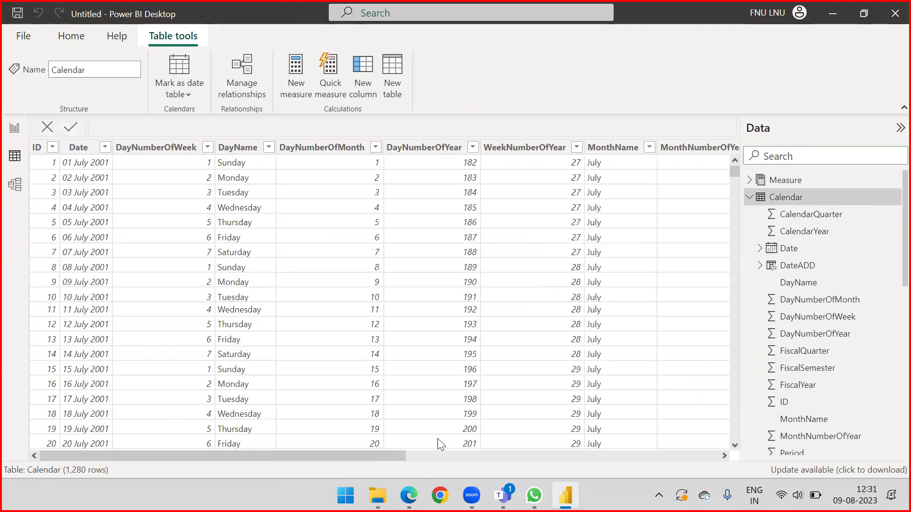
Create a new calculated table and replace its default name in the formula with "DatesBetween ="
left_click_drag(352, 454, 759, 458)
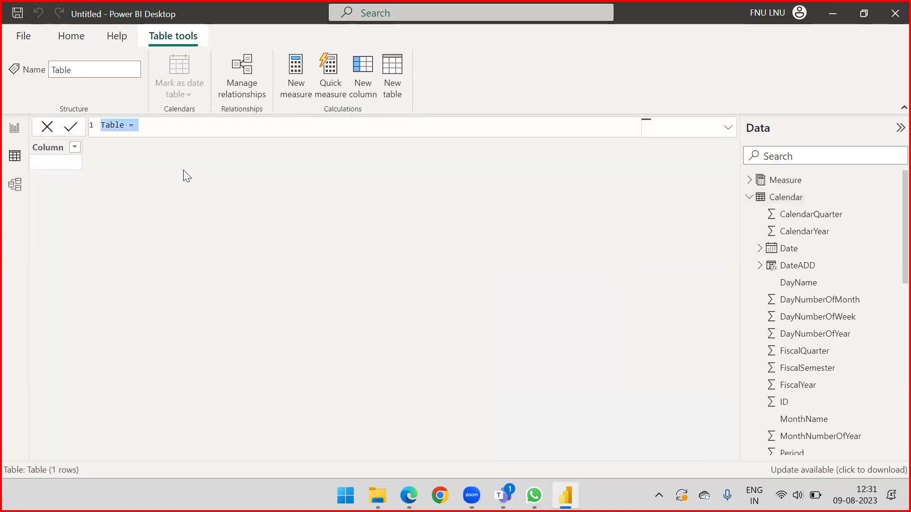
type("DateDi")
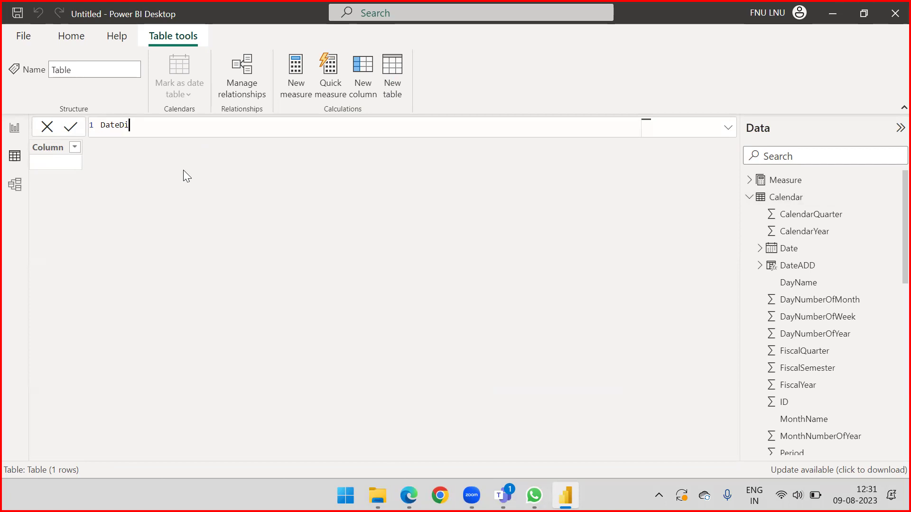
key("alt+Tab")
left_click(149, 129)
key("BackSpace")
key("BackSpace")
type("s")
type("Bwet")
key("BackSpace")
key("BackSpace")
key("BackSpace")
type("etween =")
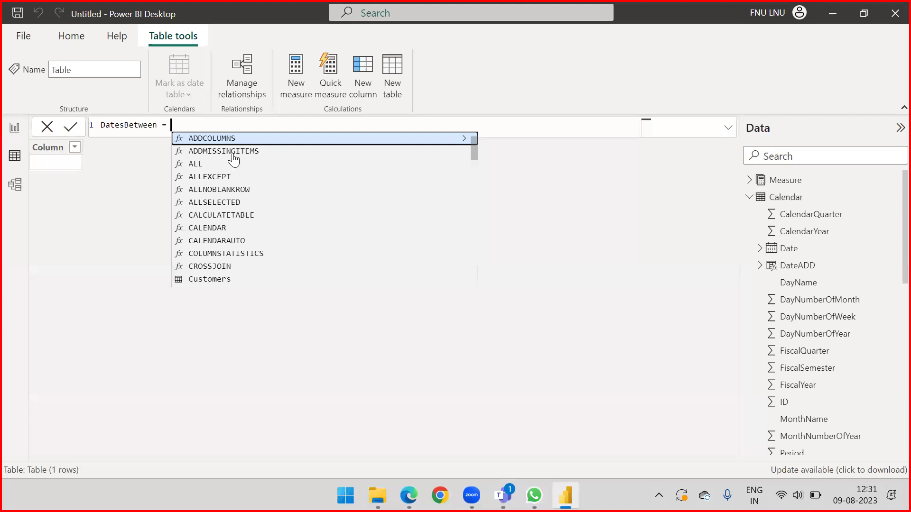
Start the DatesBetween table formula with the DATESBETWEEN function and 'Calendar'[Date] as its Dates argument
type("Date")
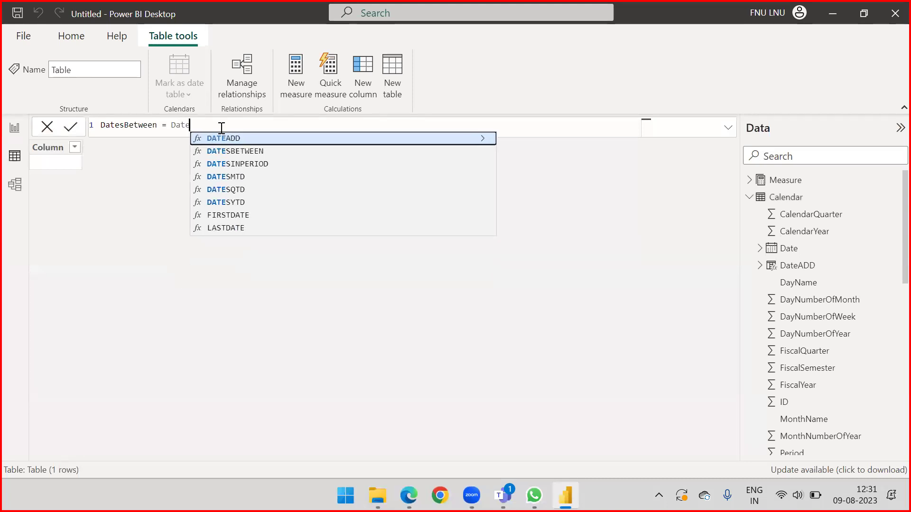
key("Down")
key("Tab")
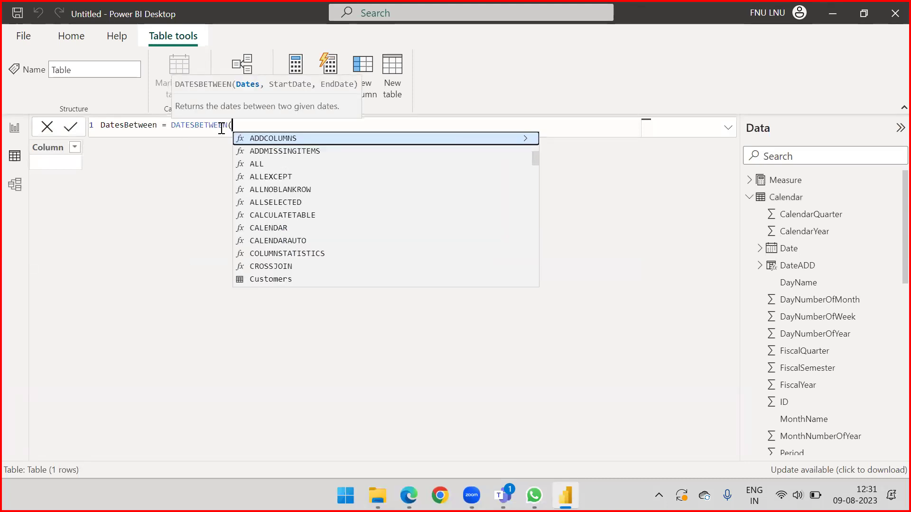
type("Cel")
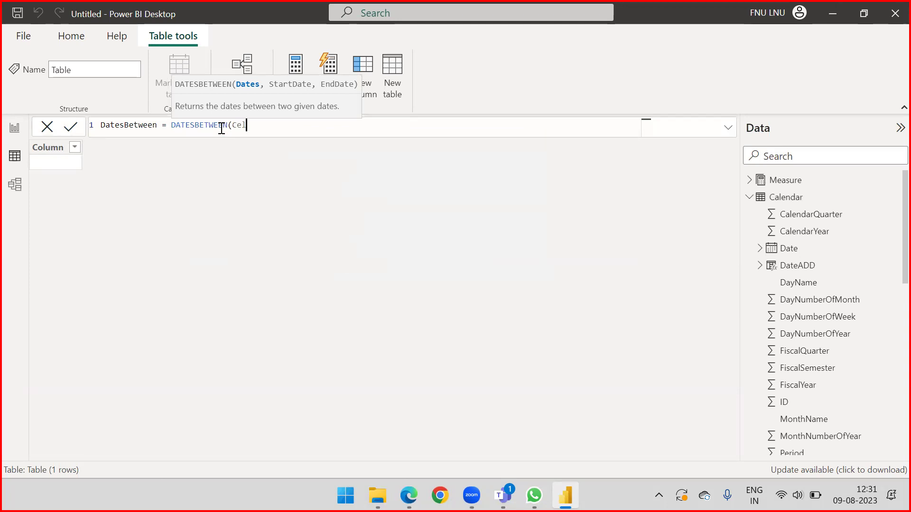
key("BackSpace")
type("ale")
key("Down")
key("Down")
key("Down")
key("Tab")
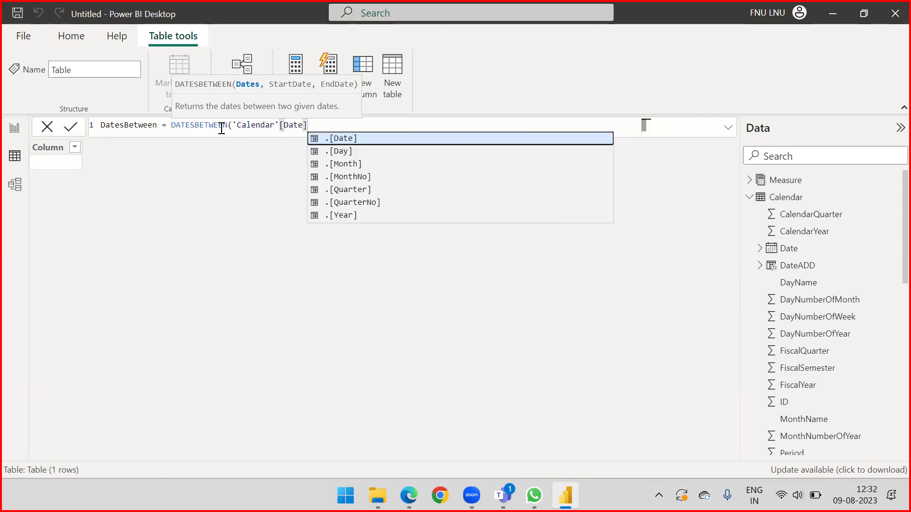
Enter DATE(2003,01,01) as the StartDate argument of DATESBETWEEN
type(", DATE(")
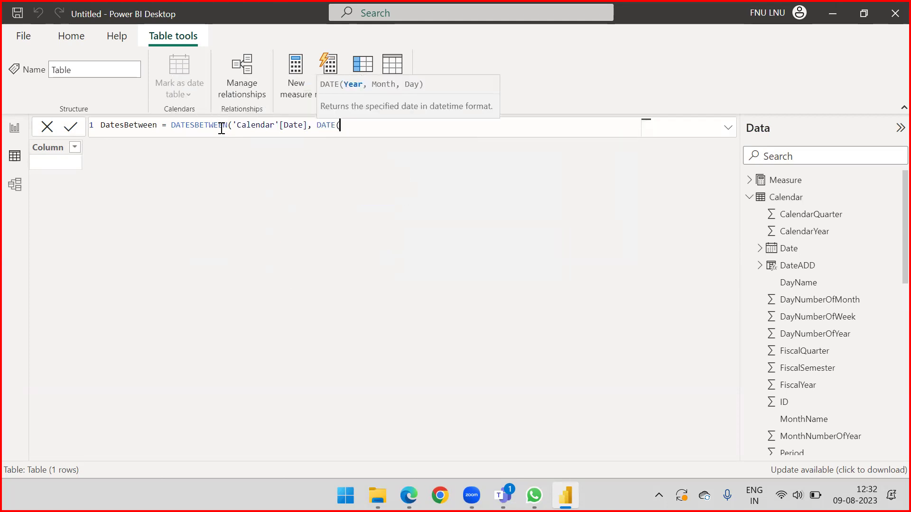
type("2003,01,01)")
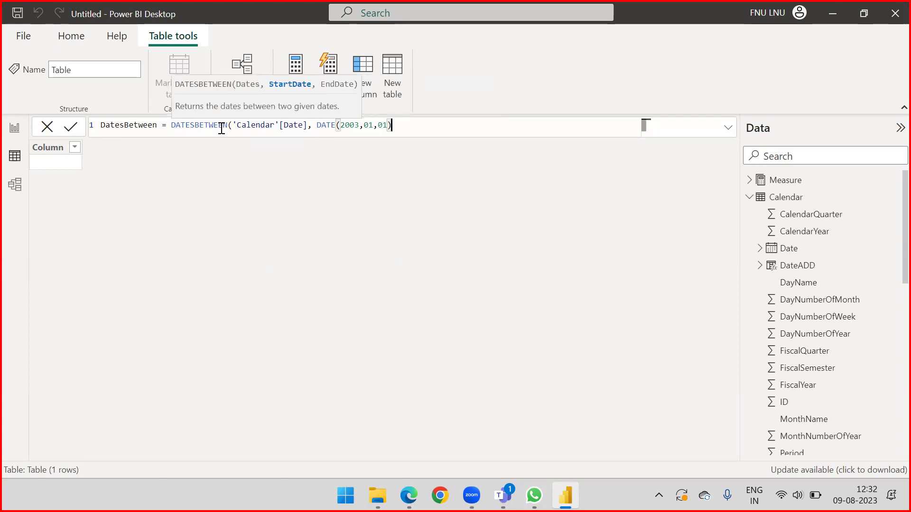
type(",")
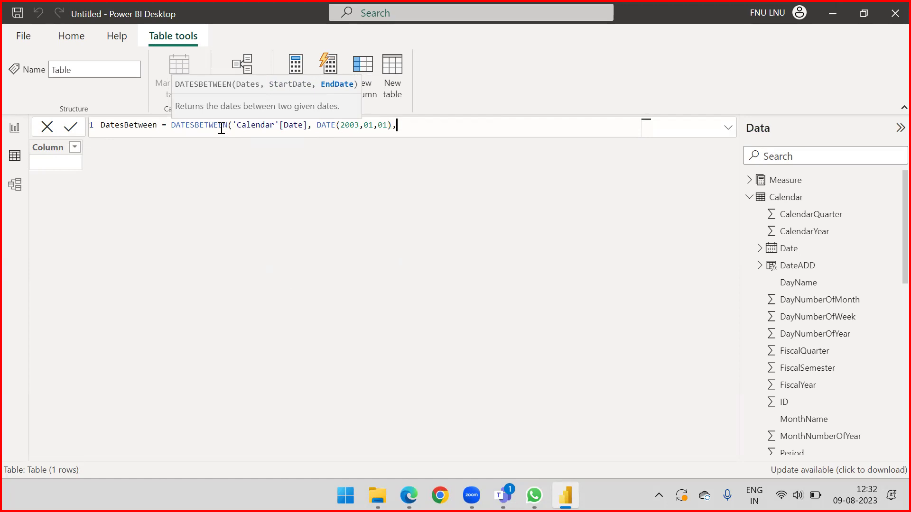
Enter DATE(2003,12,31) as the EndDate argument, close the DATESBETWEEN function and commit the table formula
type(" Date")
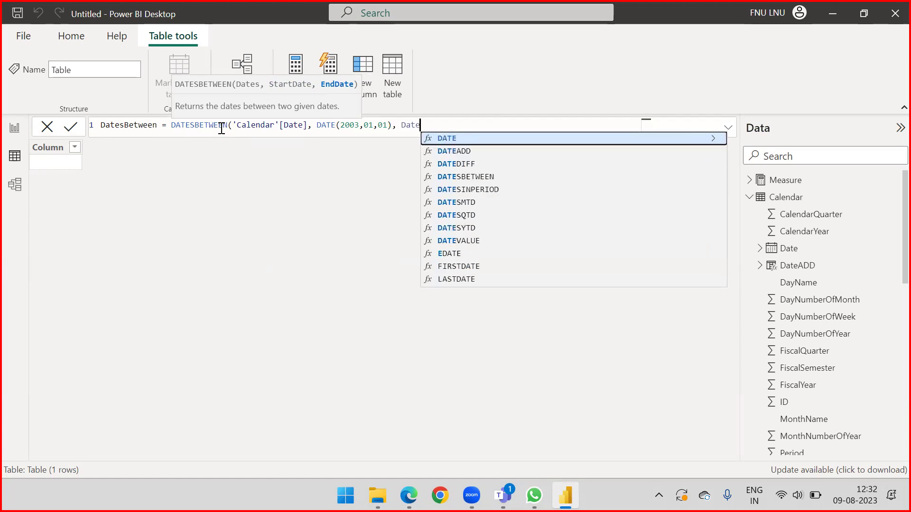
type("(202")
key("BackSpace")
type("3")
key("BackSpace")
type("03,12,31)")
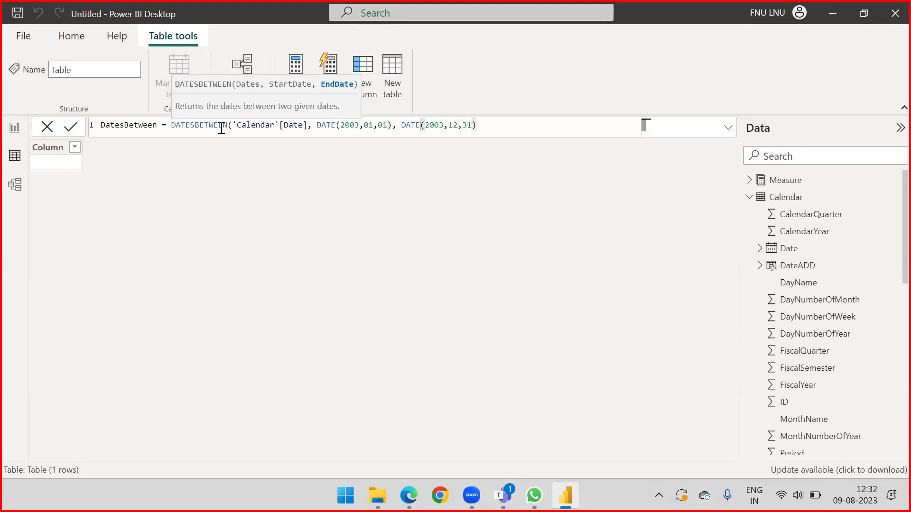
type(")")
key("Return")
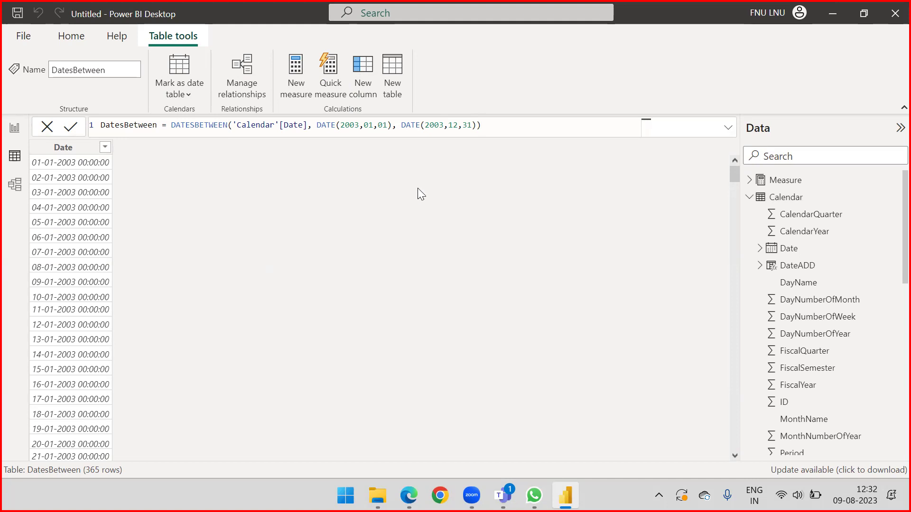
Change the year of the end date in the DatesBetween formula to 2010 and commit it
scroll(95, 219, "down", 8)
scroll(92, 214, "down", 7)
scroll(104, 209, "up", 14)
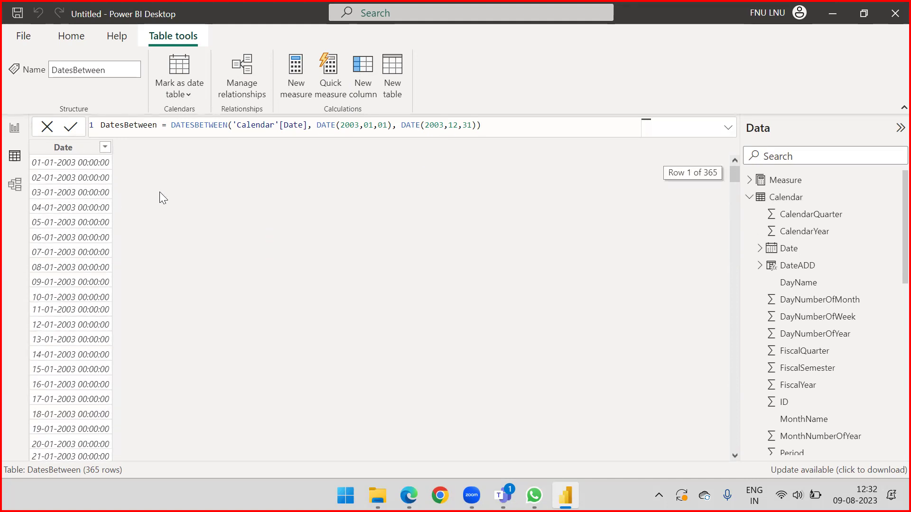
left_click(443, 126)
key("BackSpace")
key("BackSpace")
type("10")
left_click(495, 128)
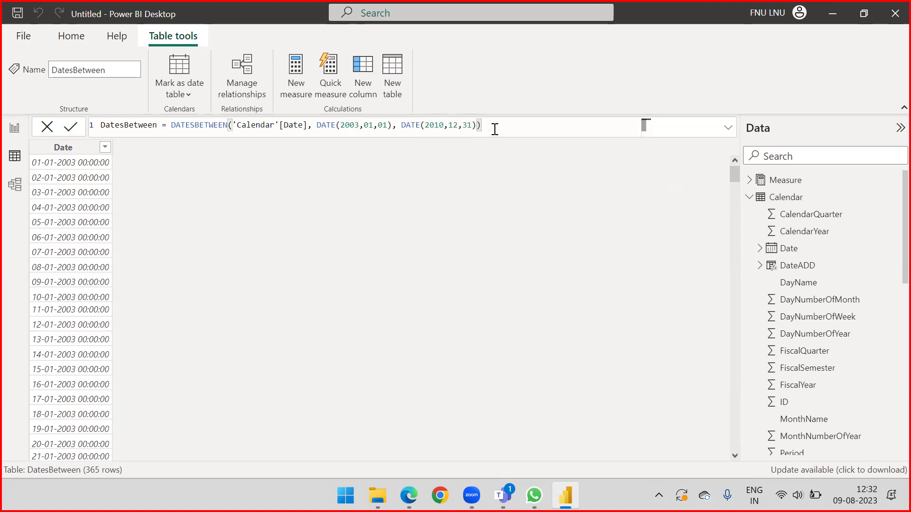
key("Return")
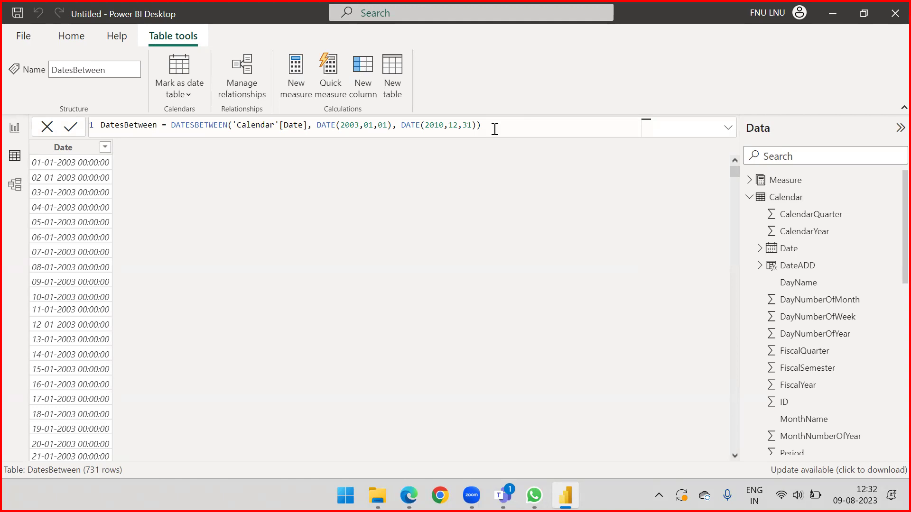
Look through the rows of the DatesBetween table to examine which dates the new range returns
scroll(171, 283, "down", 20)
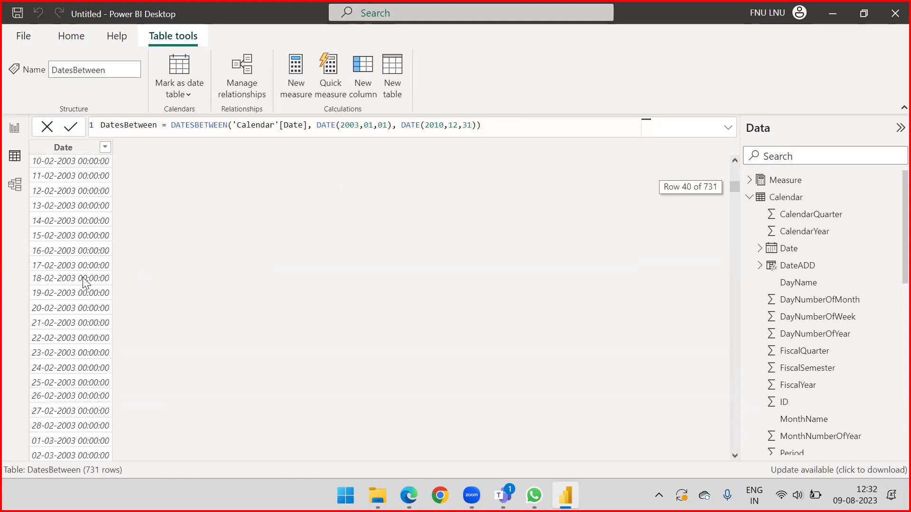
scroll(91, 298, "down", 16)
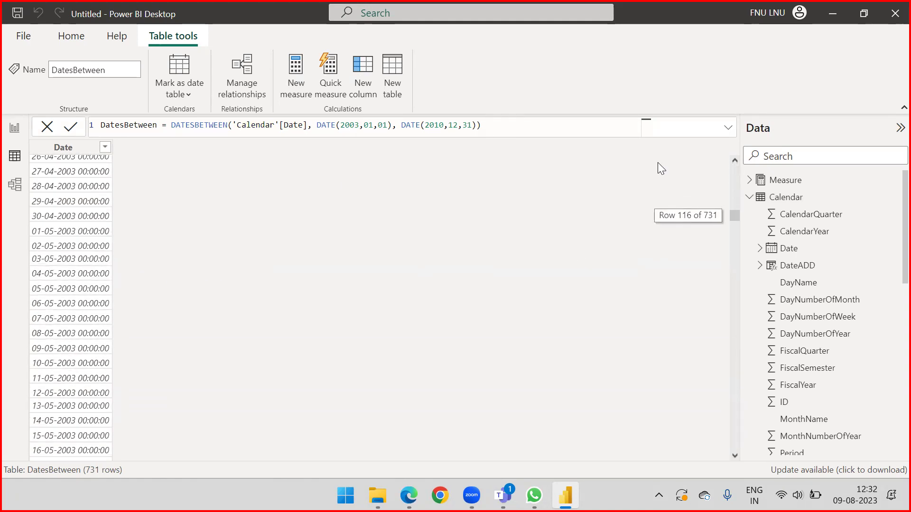
left_click_drag(734, 215, 721, 126)
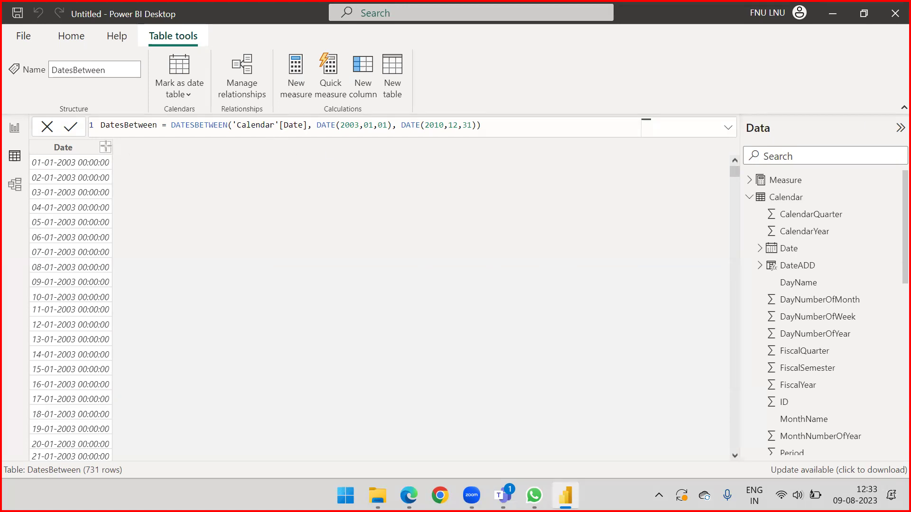
left_click_drag(212, 204, 254, 137)
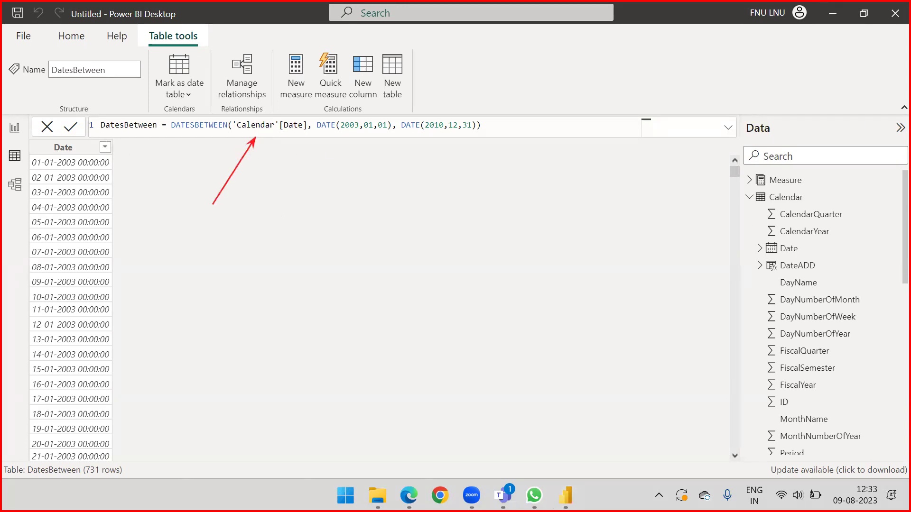
key("Escape")
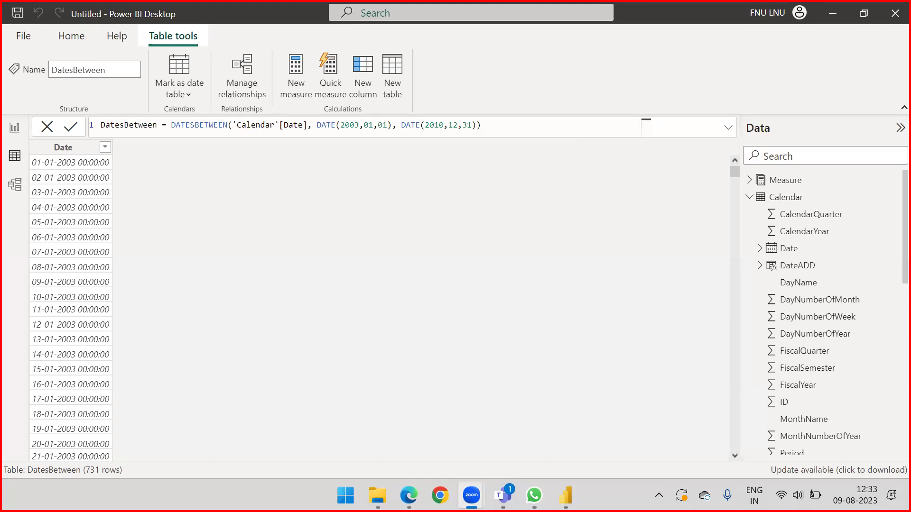
left_click_drag(186, 196, 255, 134)
mouse_move(175, 184)
left_mouse_down()
mouse_move(261, 126)
mouse_move(256, 135)
left_mouse_up()
Collapse the Calendar and Sales tables in the list of data tables
left_click(750, 197)
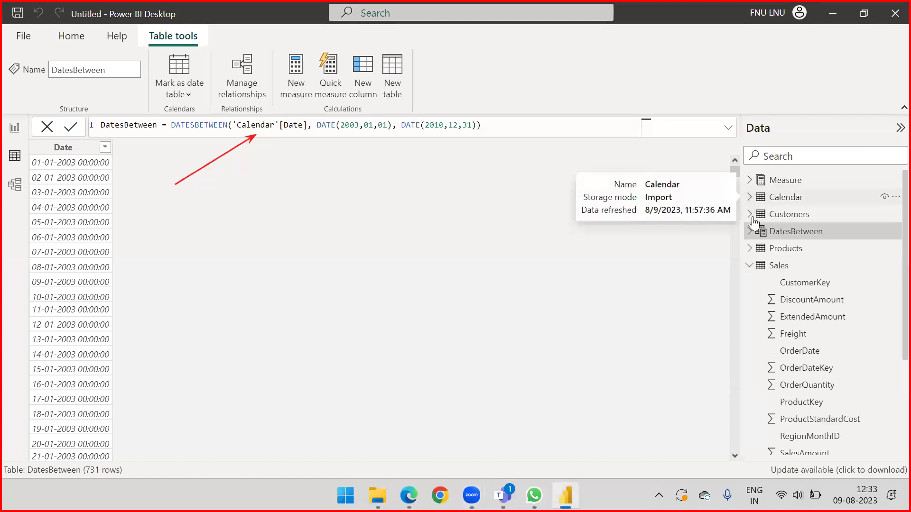
left_click(750, 266)
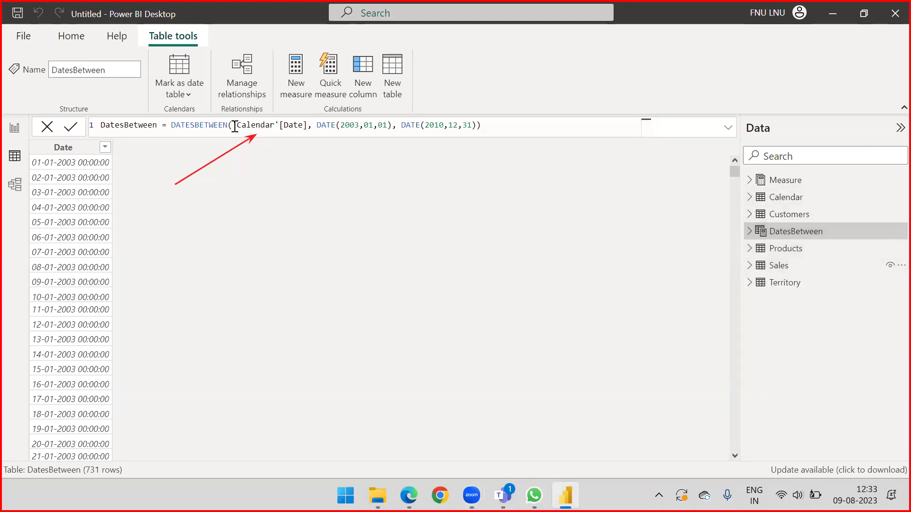
left_click_drag(233, 125, 309, 126)
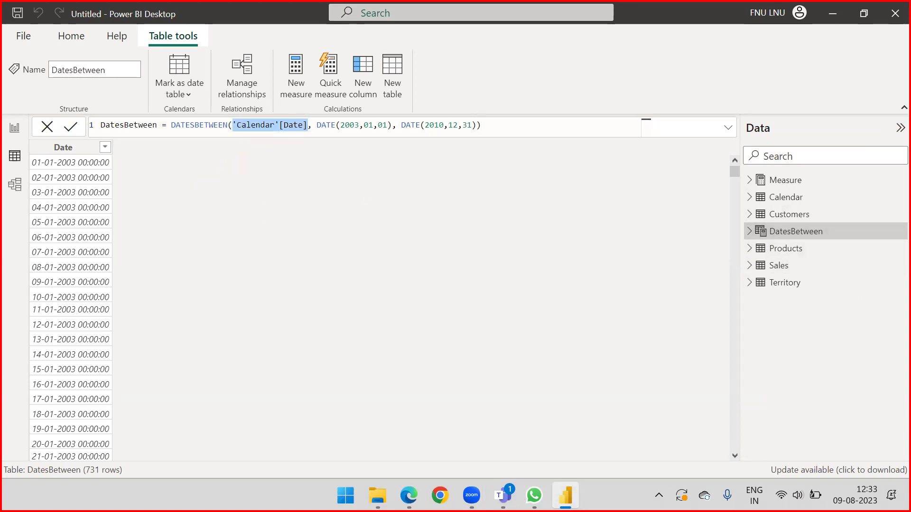
left_click_drag(317, 127, 476, 126)
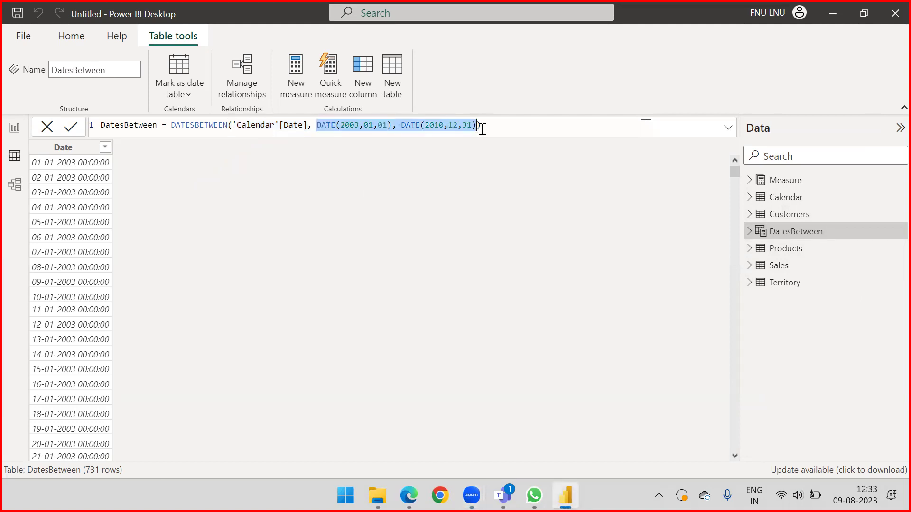
left_click(480, 126)
left_click_drag(232, 126, 307, 126)
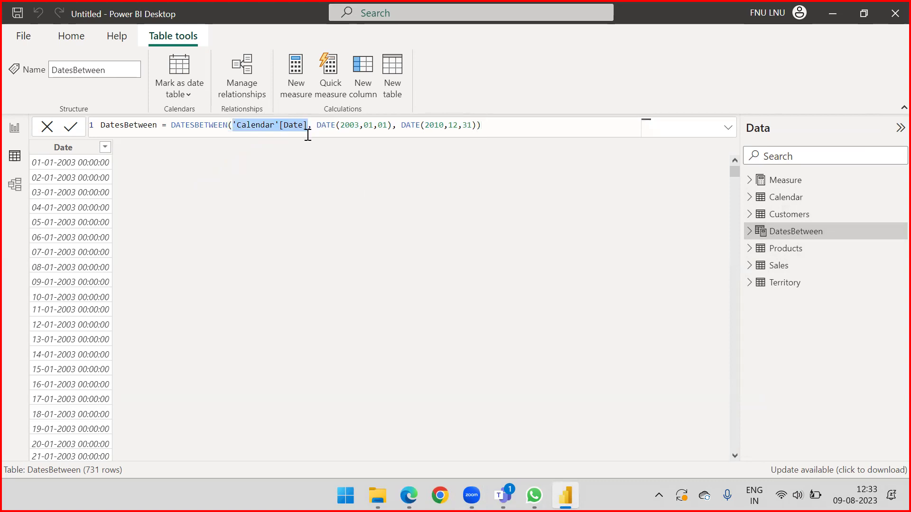
left_click(497, 127)
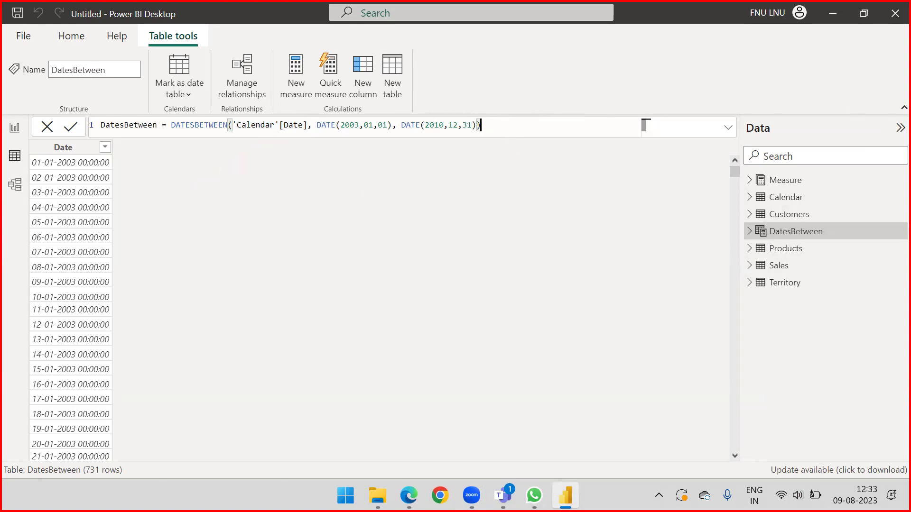
key("alt+Tab")
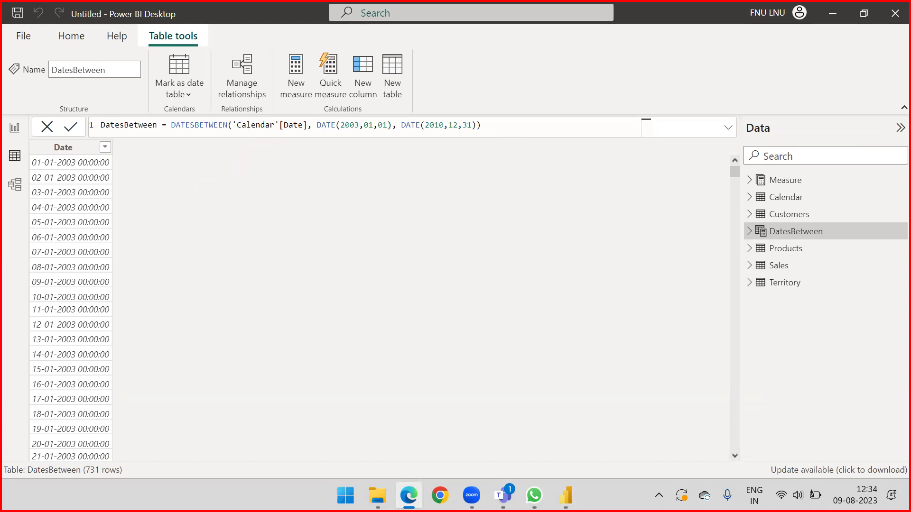
Create another calculated table and replace its default name in the formula with "DatesInPeriod ="
left_click(399, 78)
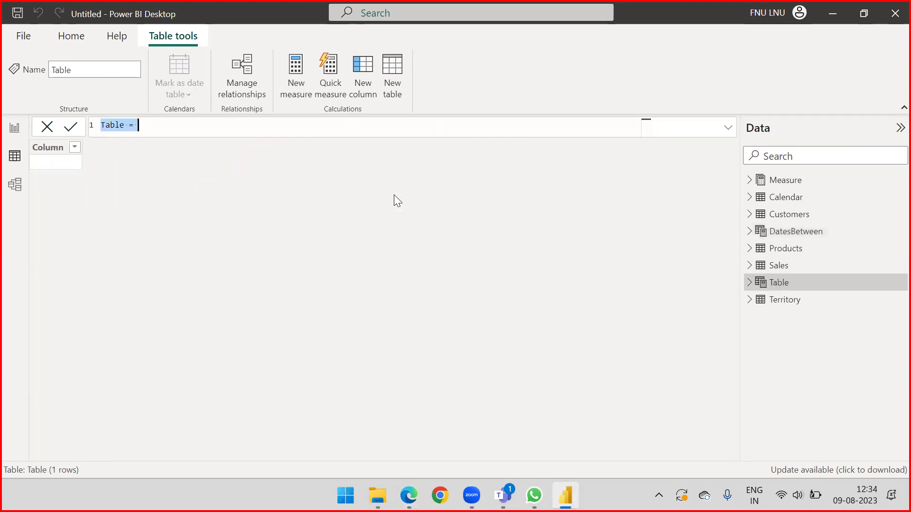
type("Date")
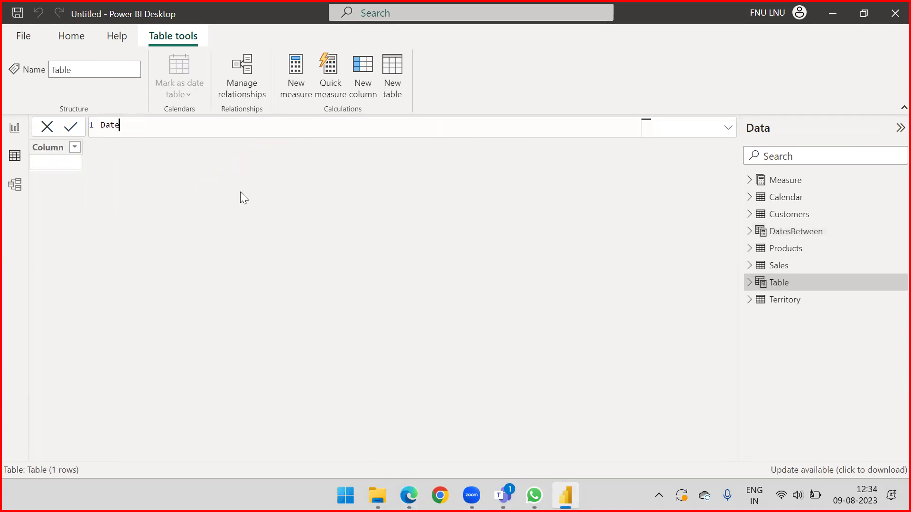
type("Value")
key("BackSpace")
key("BackSpace")
key("BackSpace")
key("BackSpace")
key("BackSpace")
type("sInPeriod =")
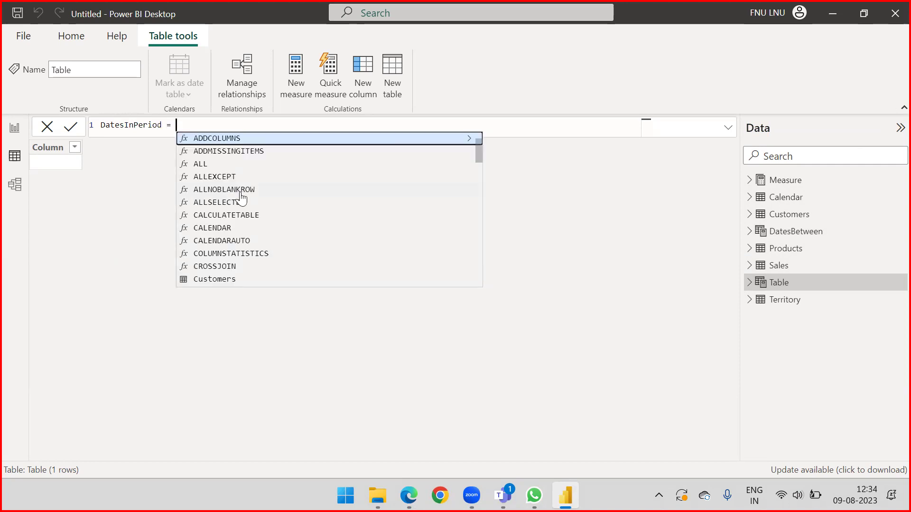
Add the DATESINPERIOD function to the new table's formula with 'Calendar'[Date] as its Dates argument
type("Date")
key("Down")
key("Down")
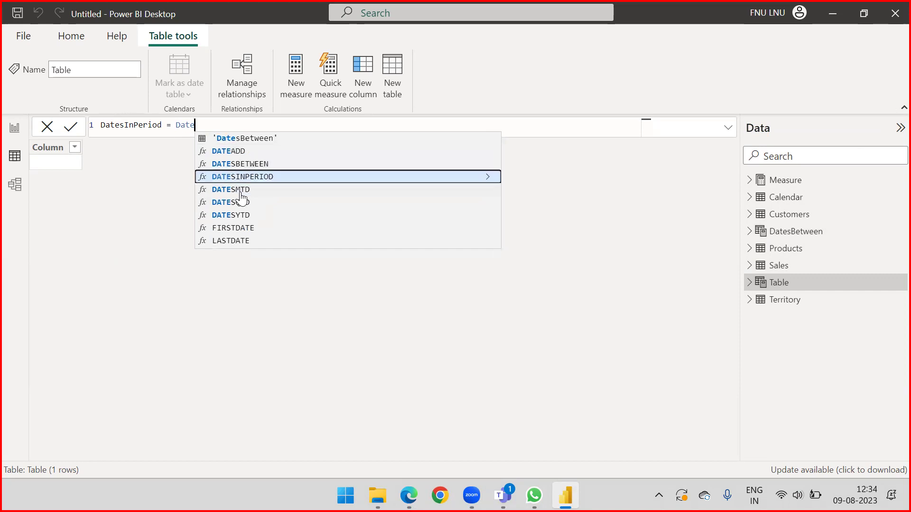
key("Tab")
type("Cale")
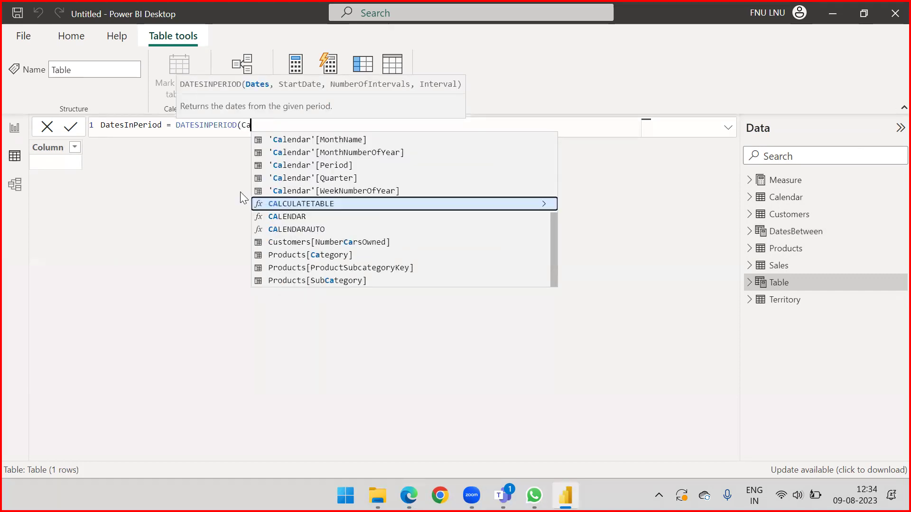
key("Down")
key("Down")
key("Down")
key("Tab")
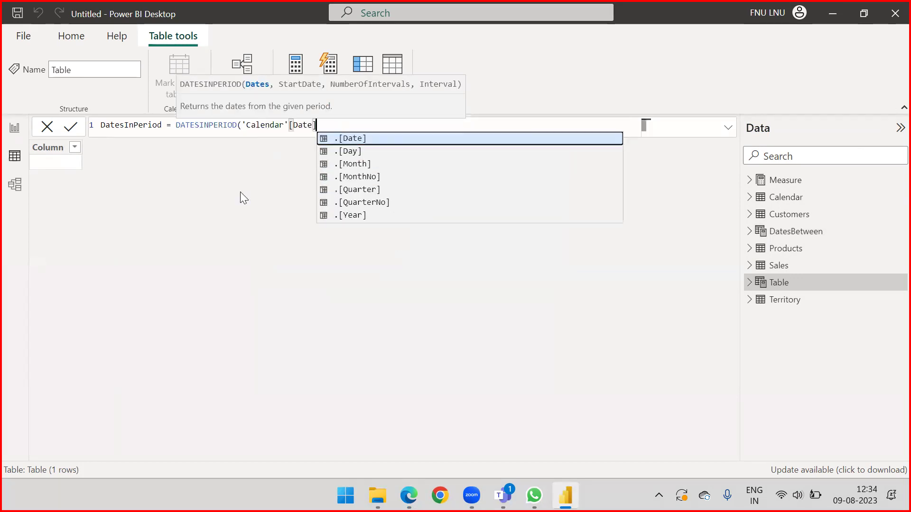
type("],")
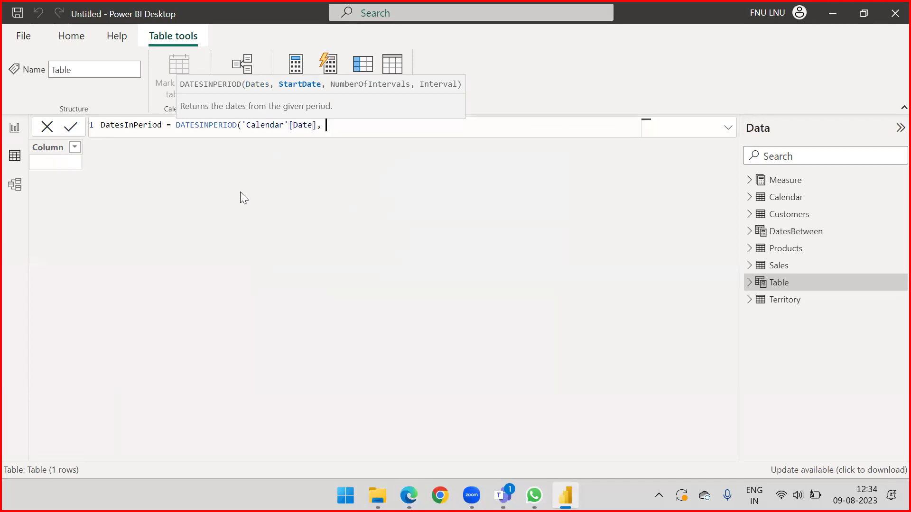
Enter DATE(2003,1,1) as the StartDate argument of DATESINPERIOD
type(" dat")
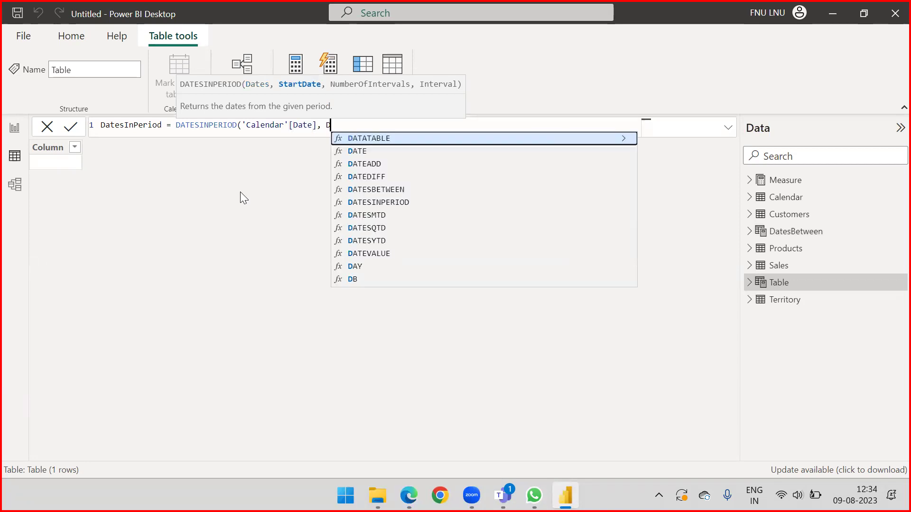
key("Tab")
type("2003")
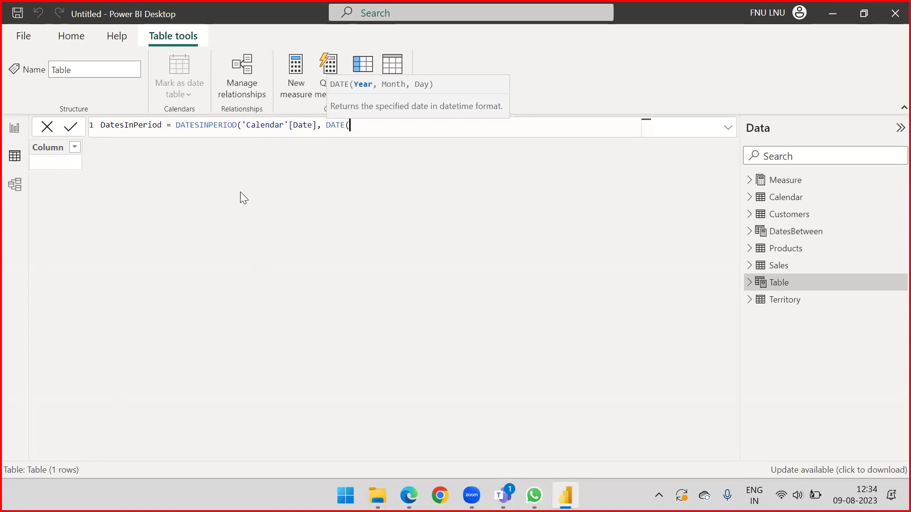
type(",1,1)")
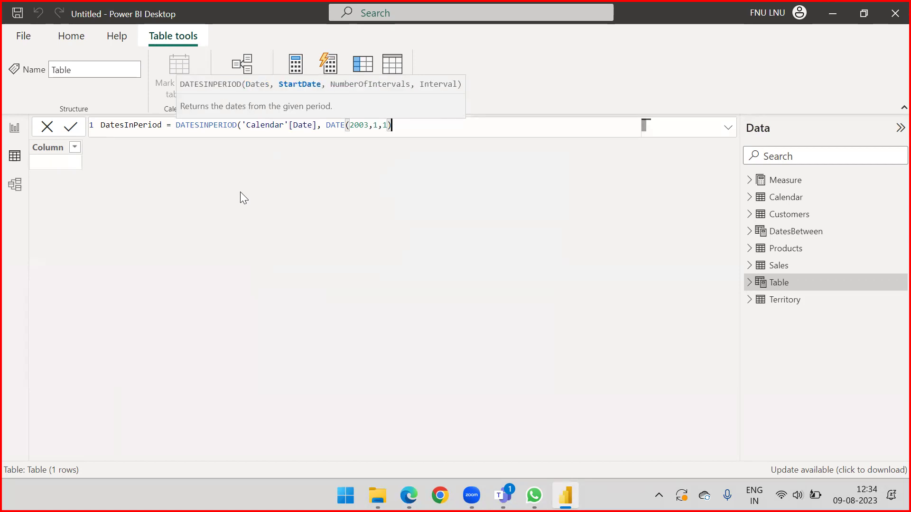
Complete DATESINPERIOD with 1 as the number of intervals and MONTH as the interval, commit the table and check its dates
type(",")
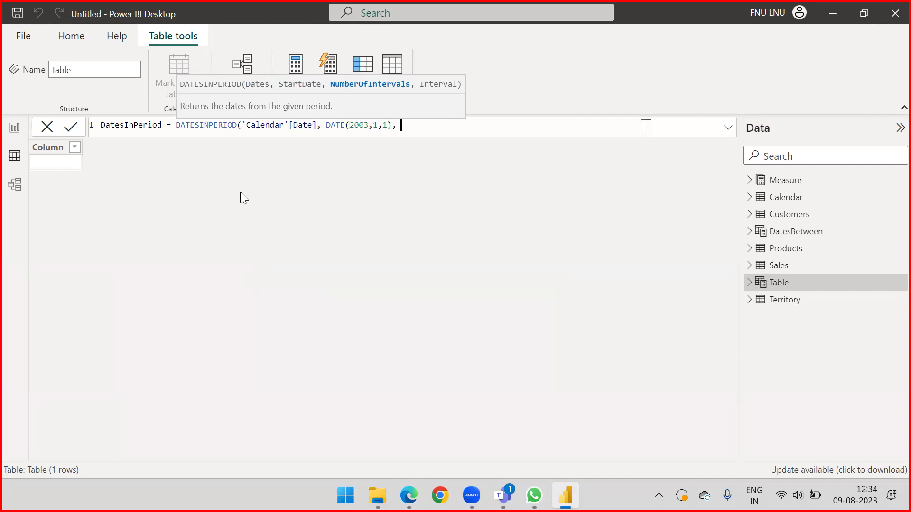
type(" 1, Mo")
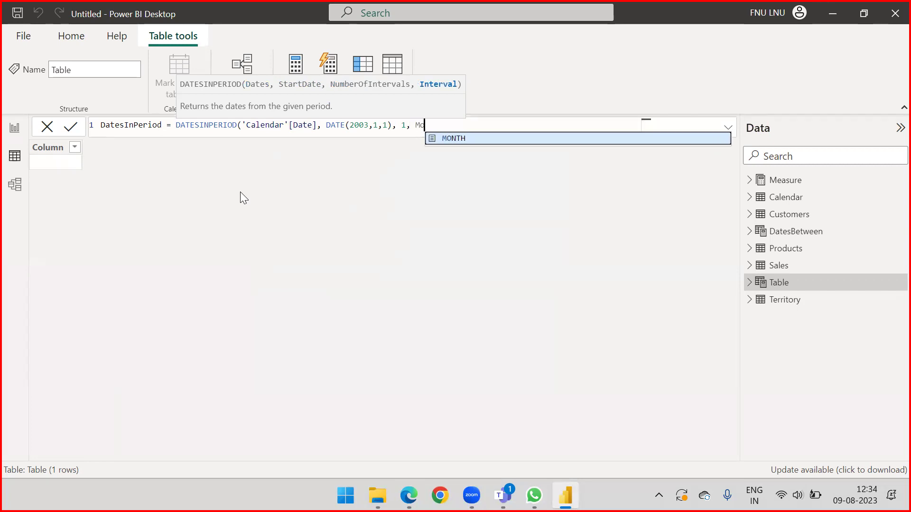
key("Tab")
type(")")
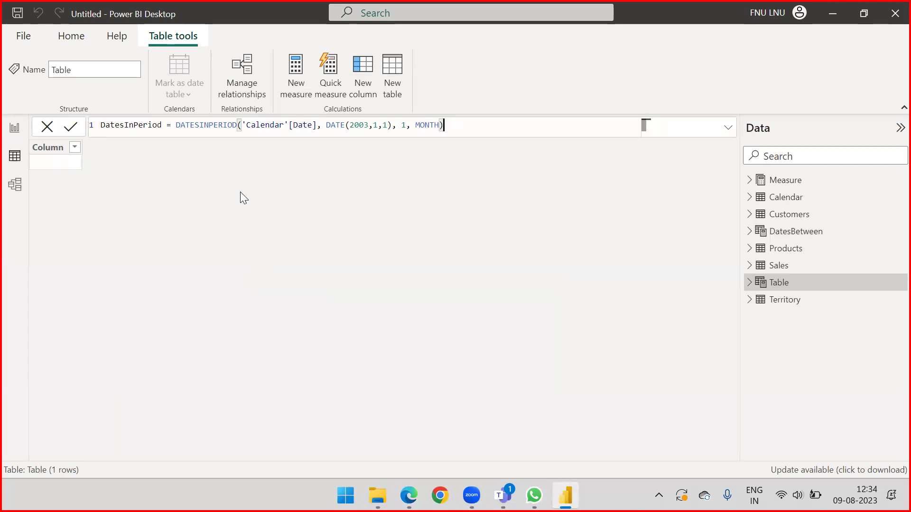
key("Return")
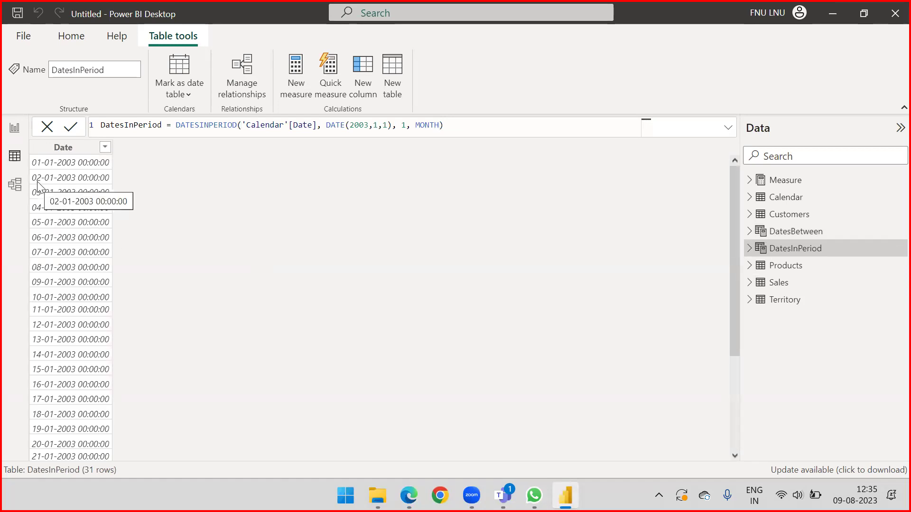
scroll(40, 211, "down", 2)
scroll(40, 214, "down", 2)
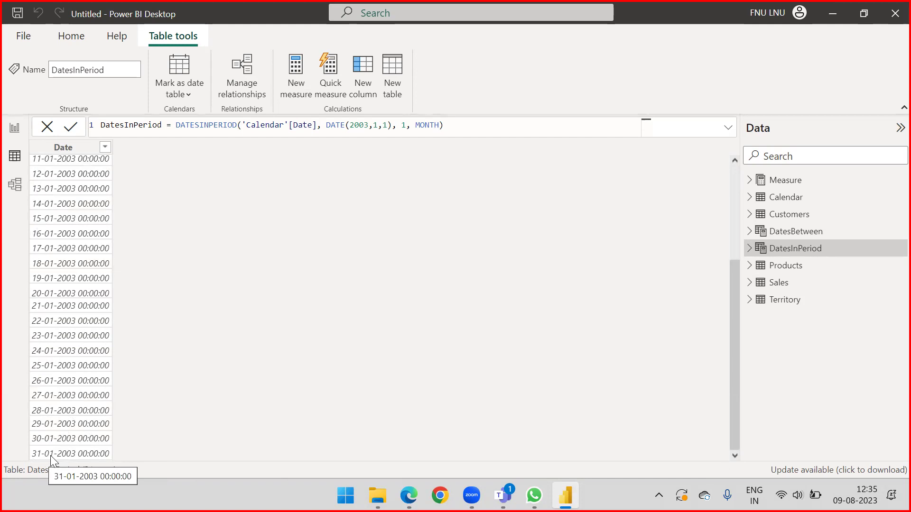
scroll(55, 411, "up", 4)
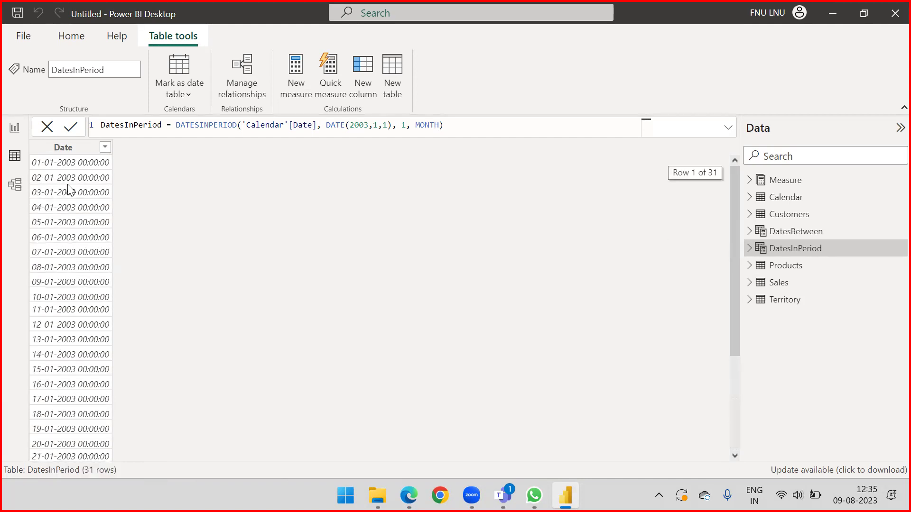
scroll(59, 183, "down", 2)
scroll(59, 183, "up", 2)
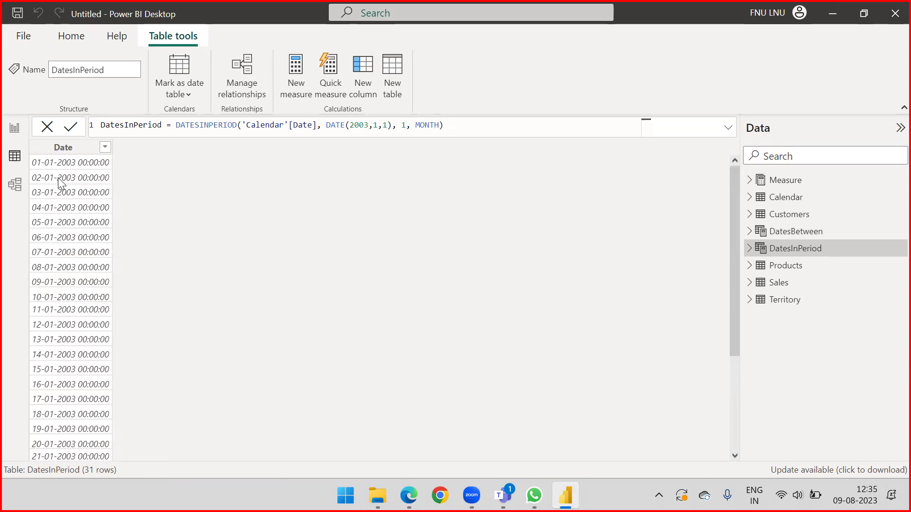
Change the DatesInPeriod table's interval to YEAR, keeping 1 as the number of intervals, and commit the formula
left_click_drag(326, 126, 392, 127)
left_click(406, 126)
key("BackSpace")
type("1")
double_click(433, 125)
type("Year")
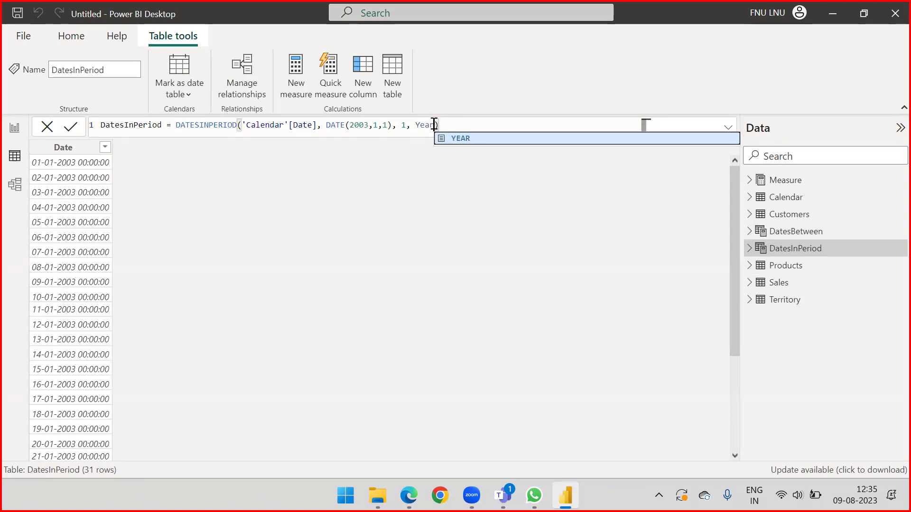
key("Tab")
key("Return")
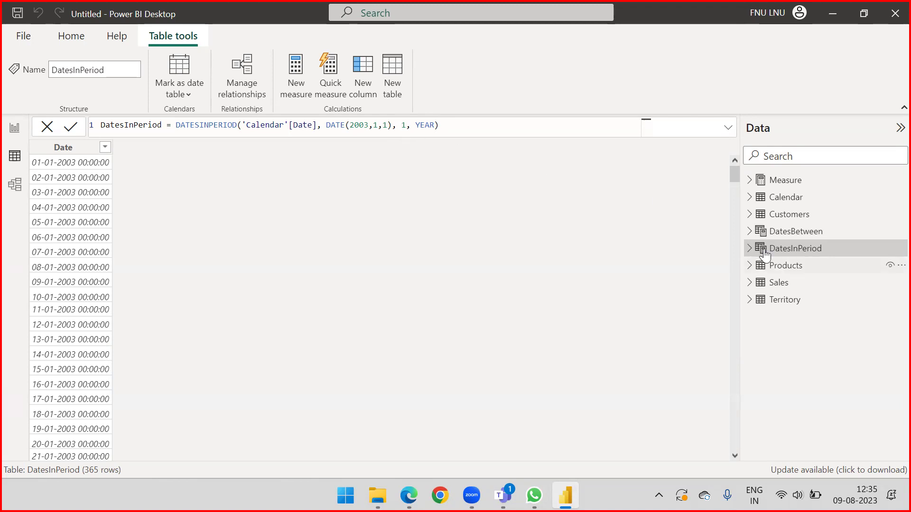
Change the end date in the DatesBetween table's formula to DATE(2003,12,31) and commit it
left_click(778, 232)
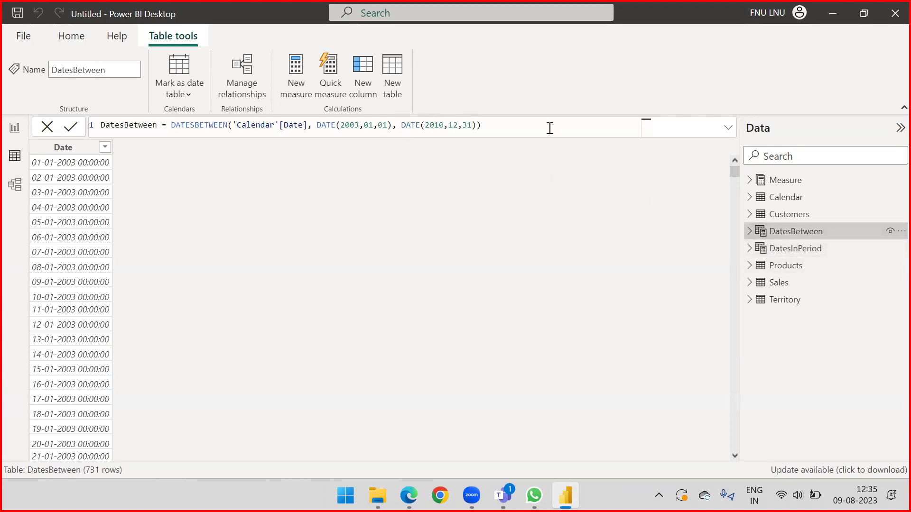
left_click(444, 124)
key("BackSpace")
key("BackSpace")
type("03")
left_click(489, 126)
key("Return")
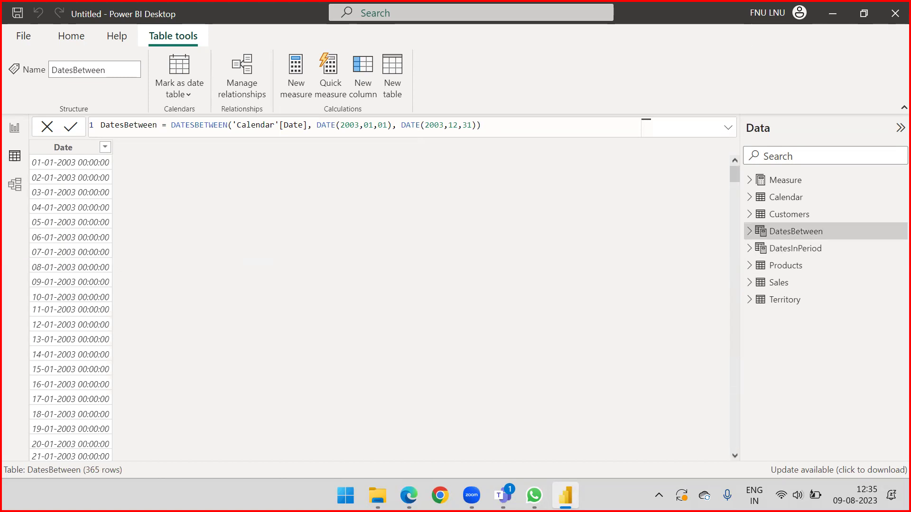
key("alt+Tab")
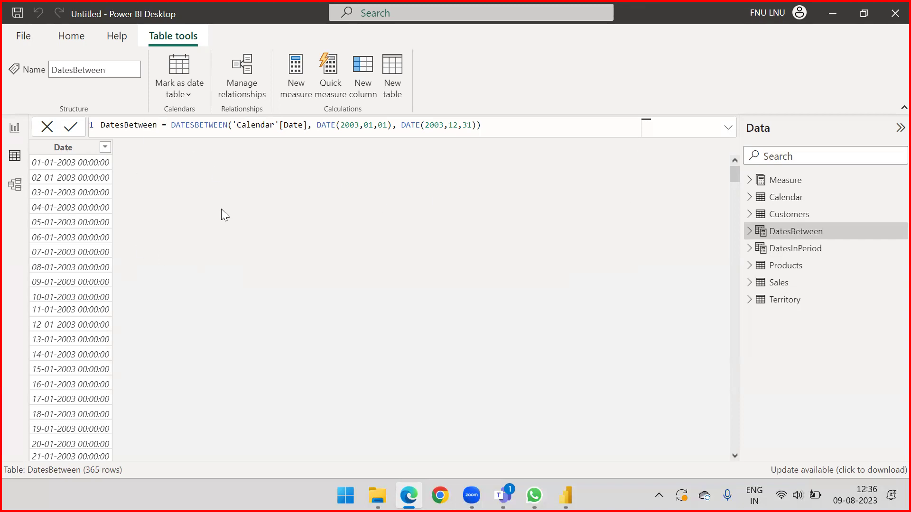
scroll(76, 185, "down", 3)
scroll(87, 237, "up", 3)
Add a new report page and place an enlarged card visual in the left half of its canvas
left_click(15, 128)
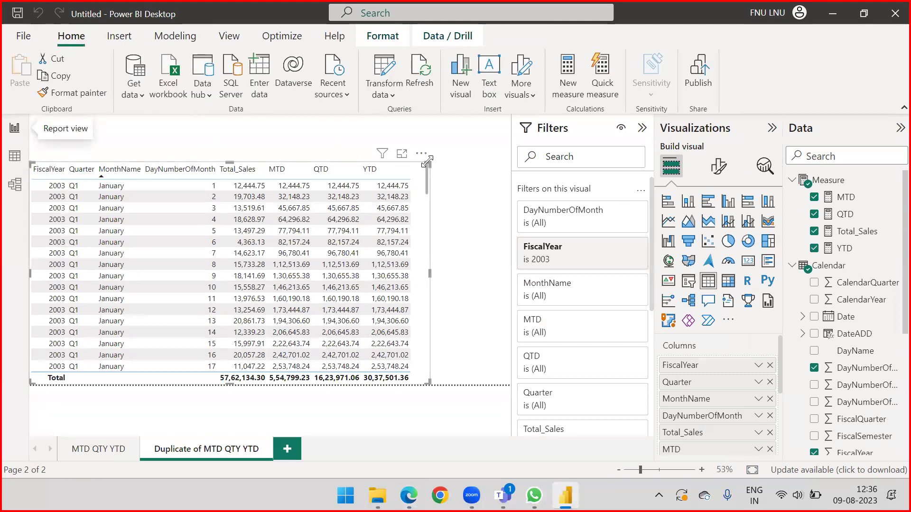
left_click(287, 449)
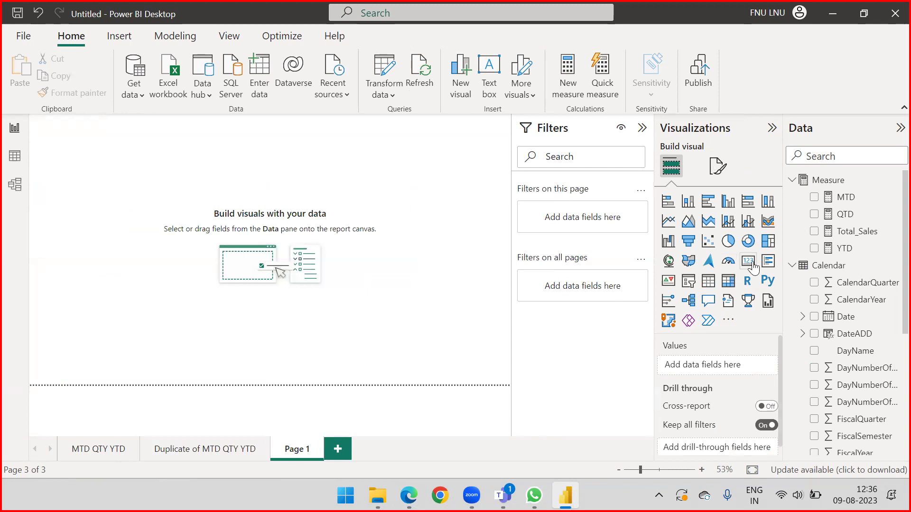
left_click(754, 267)
left_click_drag(91, 134, 58, 219)
left_click_drag(134, 301, 237, 366)
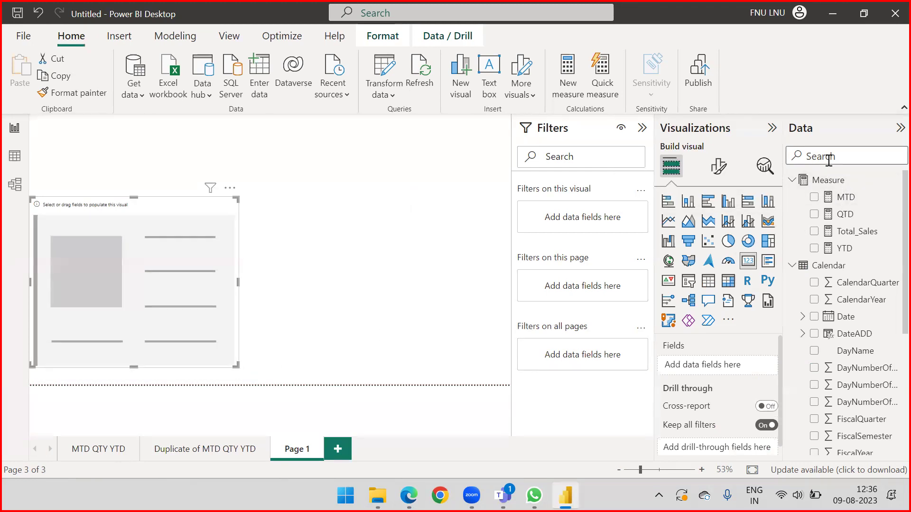
Create a new measure in the Measure table, name it Calculate and start its formula with the CALCULATE function
left_click(827, 180)
right_click(825, 181)
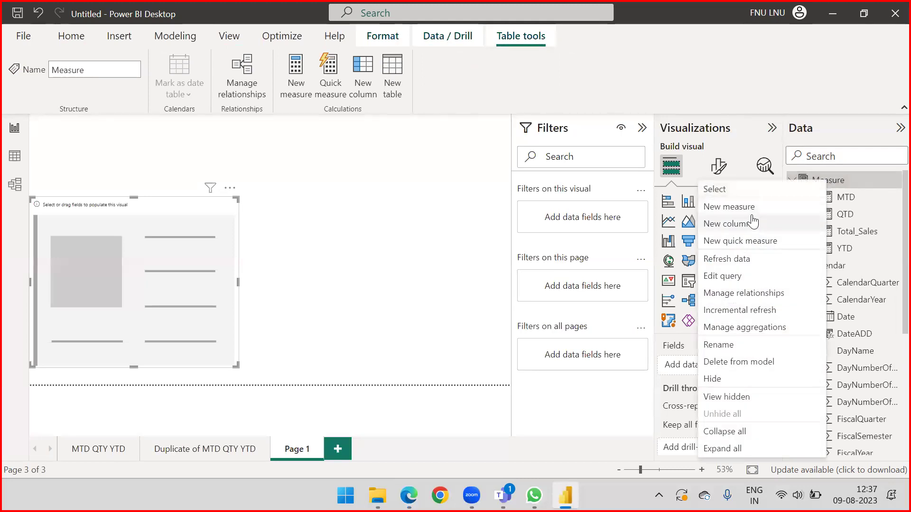
left_click(746, 208)
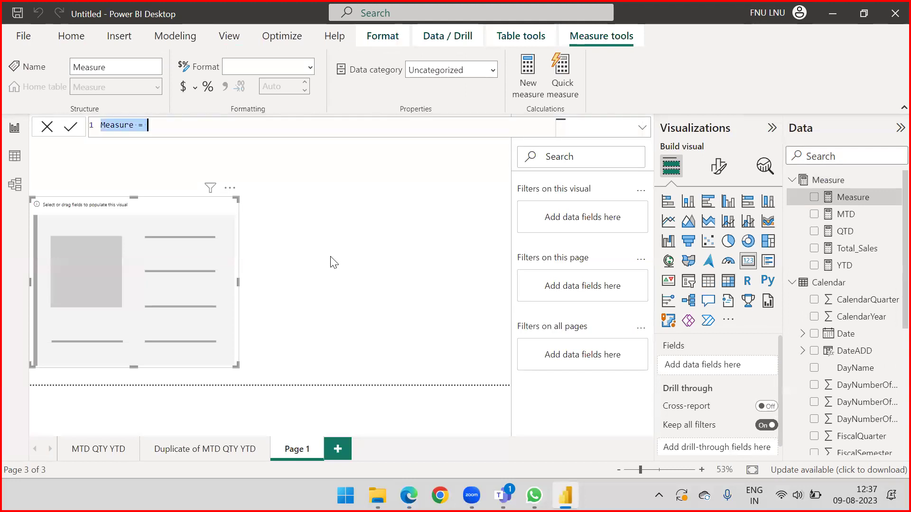
type("Cal")
key("BackSpace")
key("BackSpace")
key("BackSpace")
type("Calen")
key("BackSpace")
key("BackSpace")
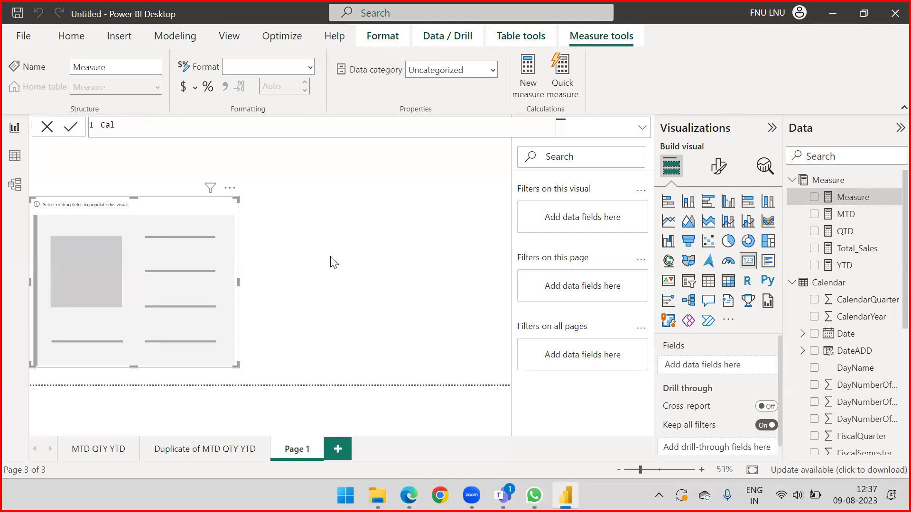
type("culate = Cal")
key("Tab")
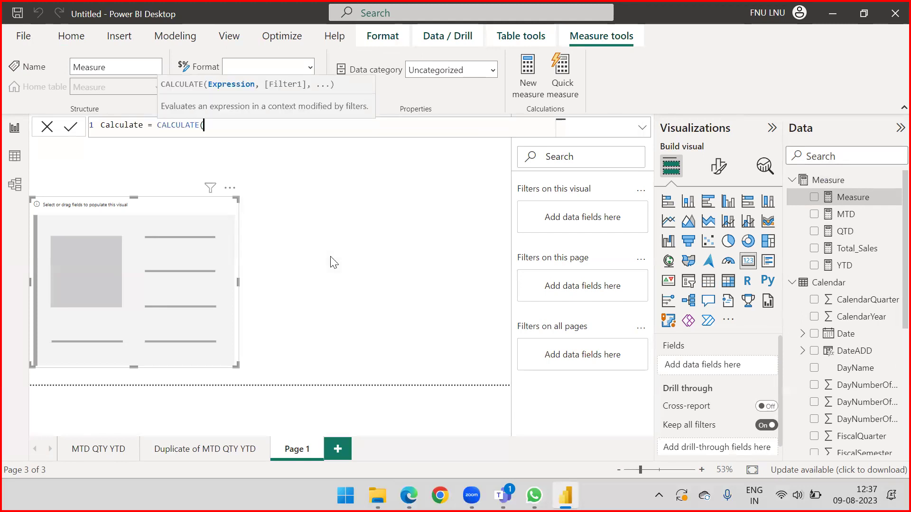
Enter [Total_Sales] as the Expression argument of CALCULATE, followed by a comma and a closing parenthesis
type("tota")
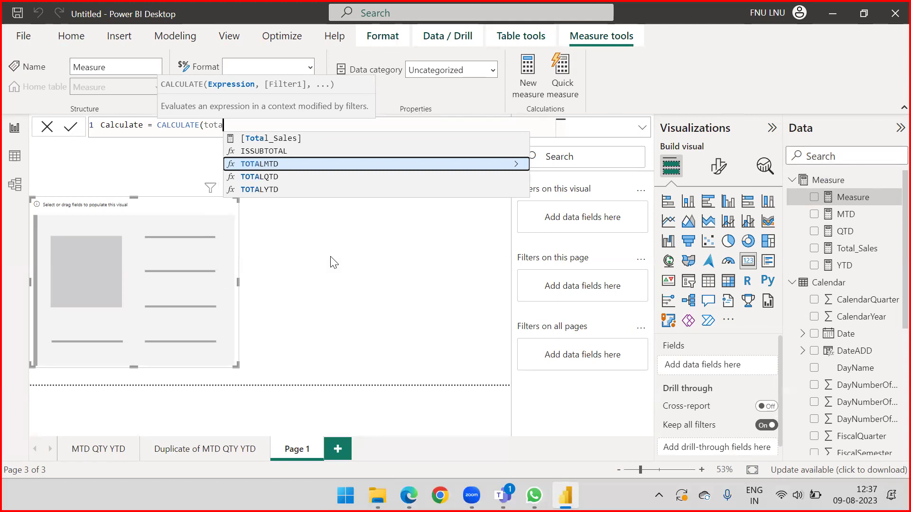
key("Up")
key("Up")
key("Tab")
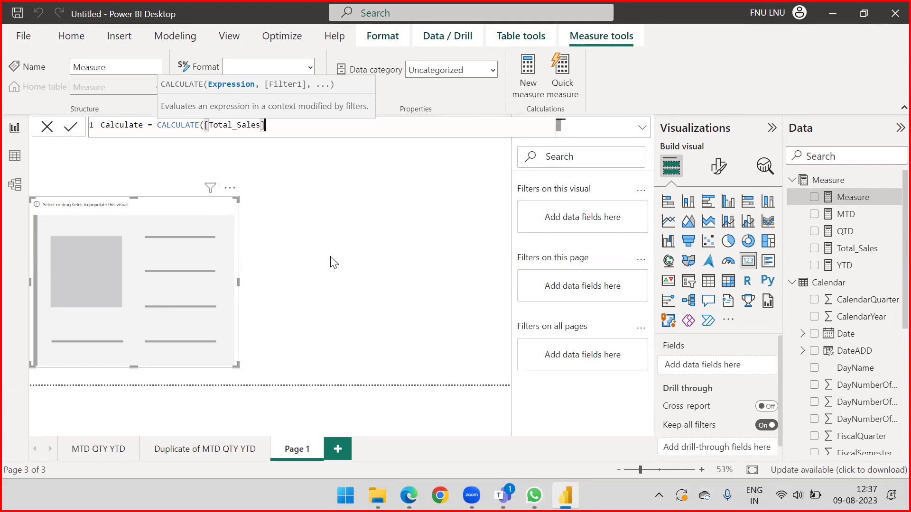
type(", ")
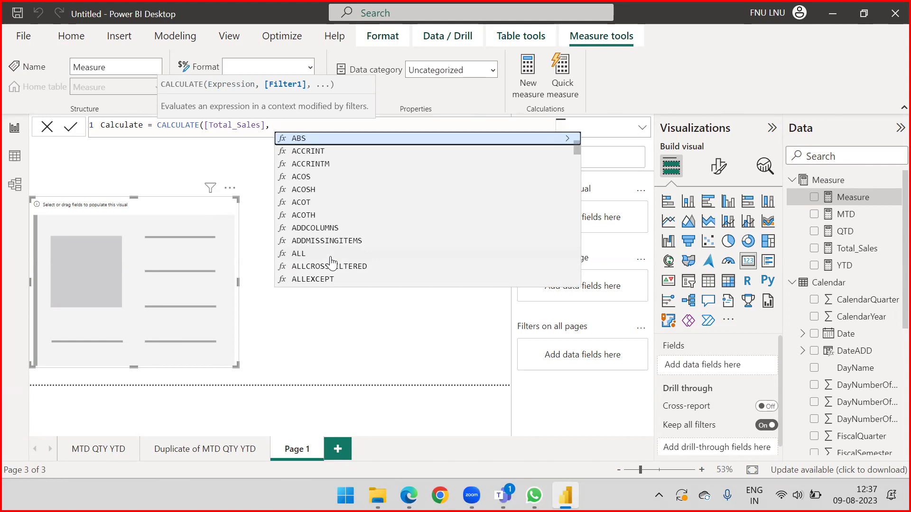
type(")")
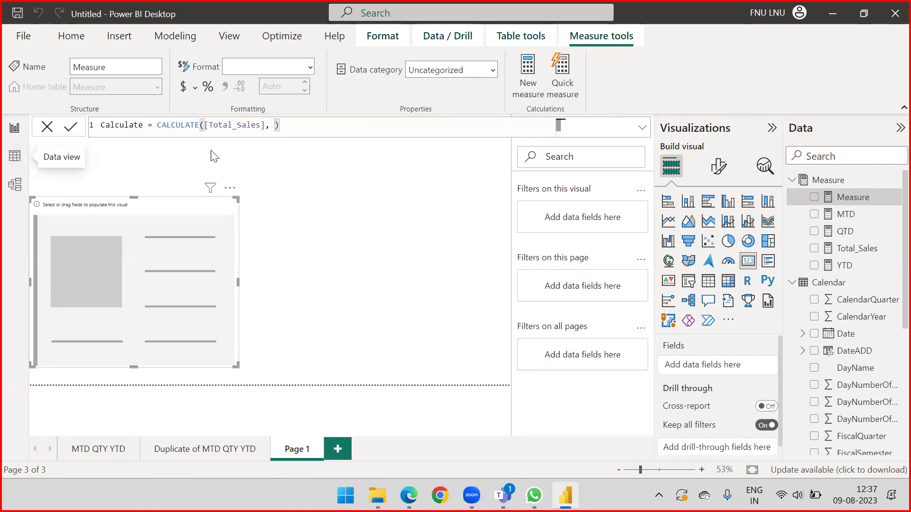
Insert DATESBETWEEN as the filter argument of CALCULATE, with 'Calendar'[Date] as its Dates argument
left_click(271, 128)
type("Date")
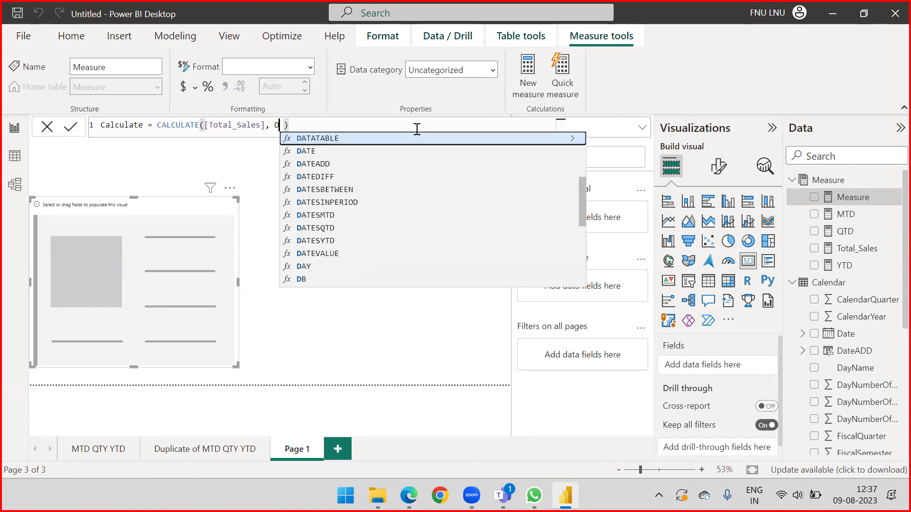
key("Down")
key("Down")
key("Down")
key("Down")
key("Up")
key("Down")
key("Up")
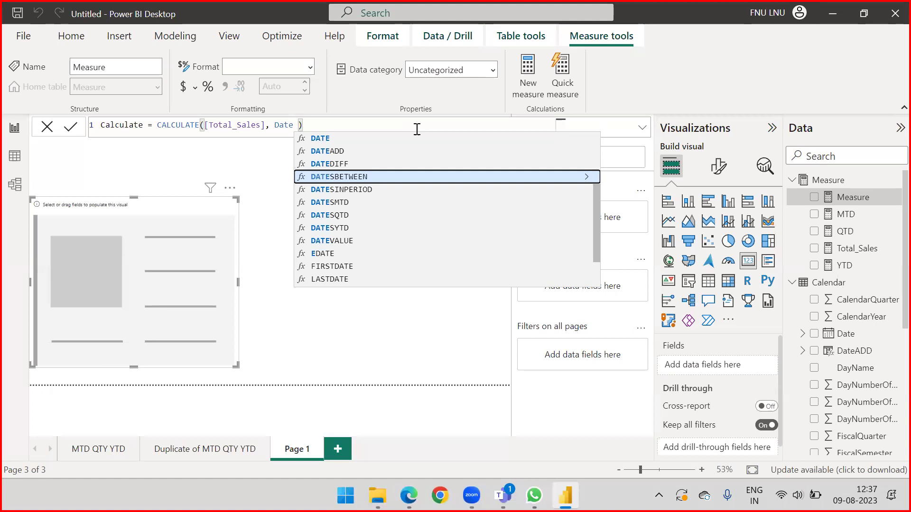
key("Tab")
type("cale")
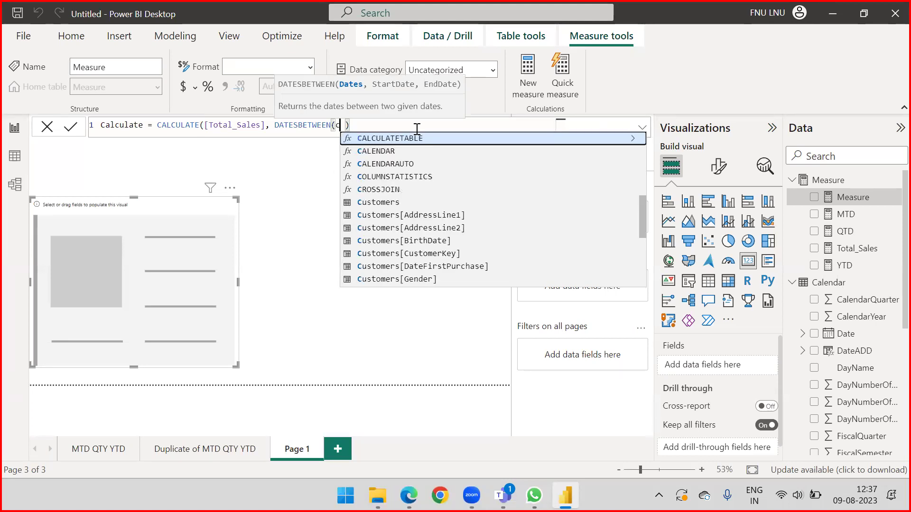
key("Tab")
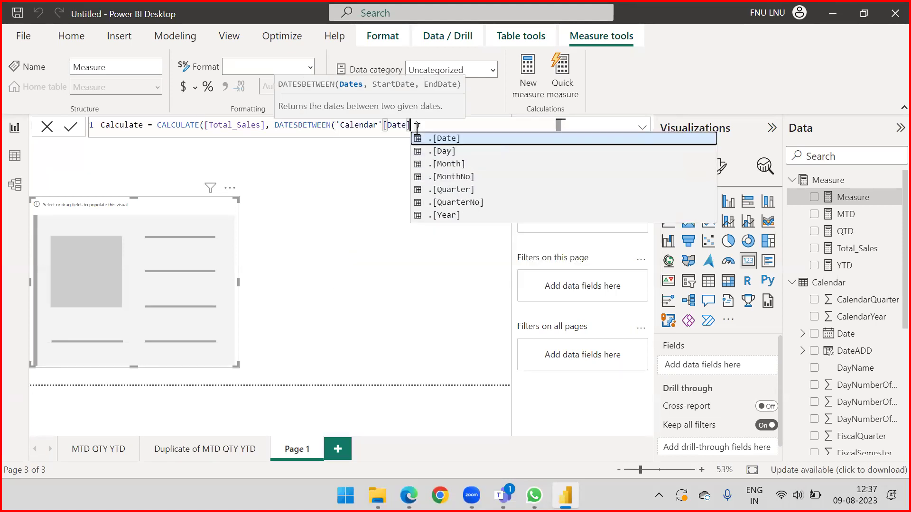
Enter DATE(2003,1,1) as the start date and DATE(2003,12,31) as the end date of DATESBETWEEN, close the parentheses and commit the measure
type(", Date")
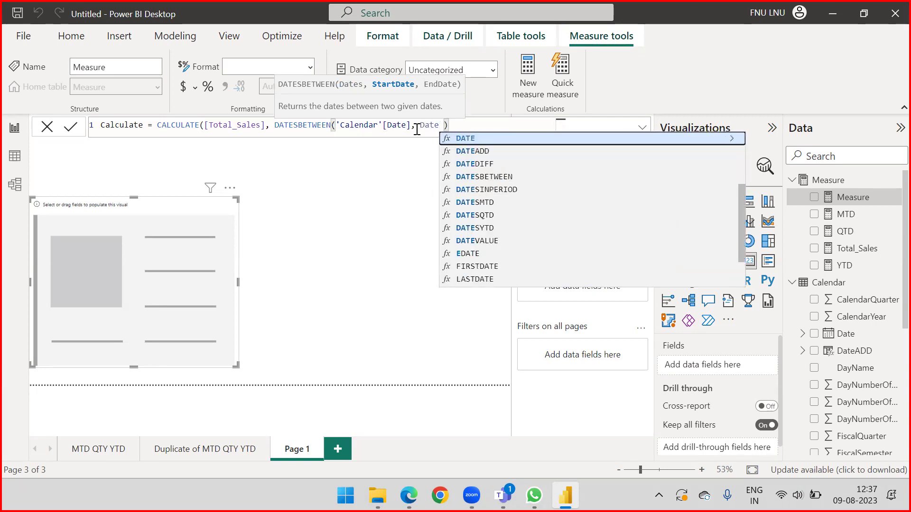
key("Tab")
type("2003")
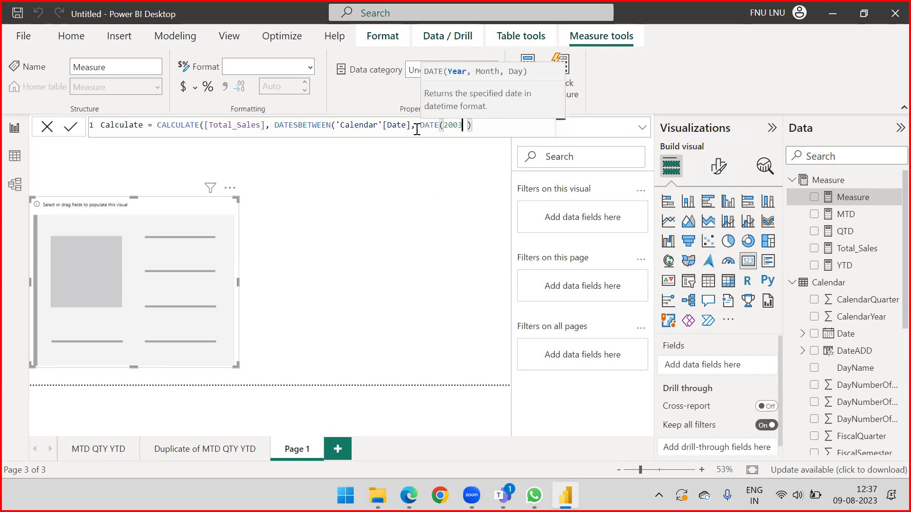
type(",1,1), DATE(")
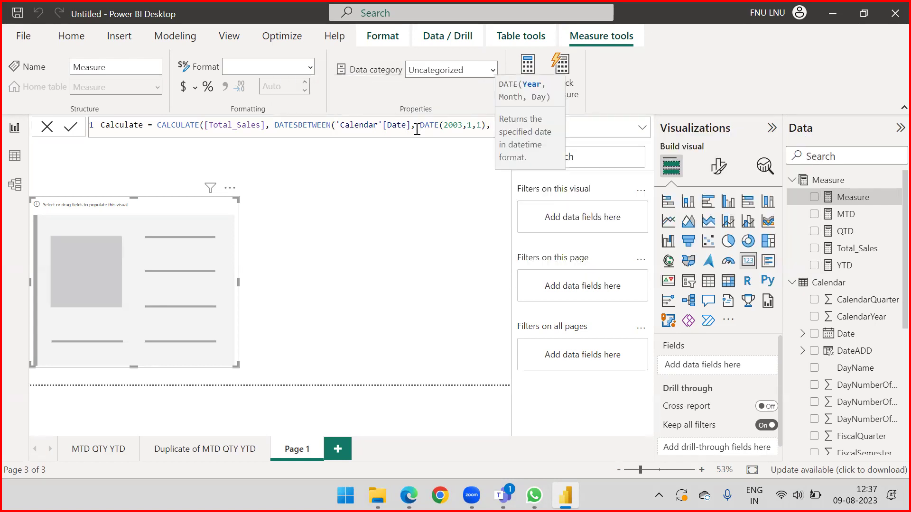
type("2003")
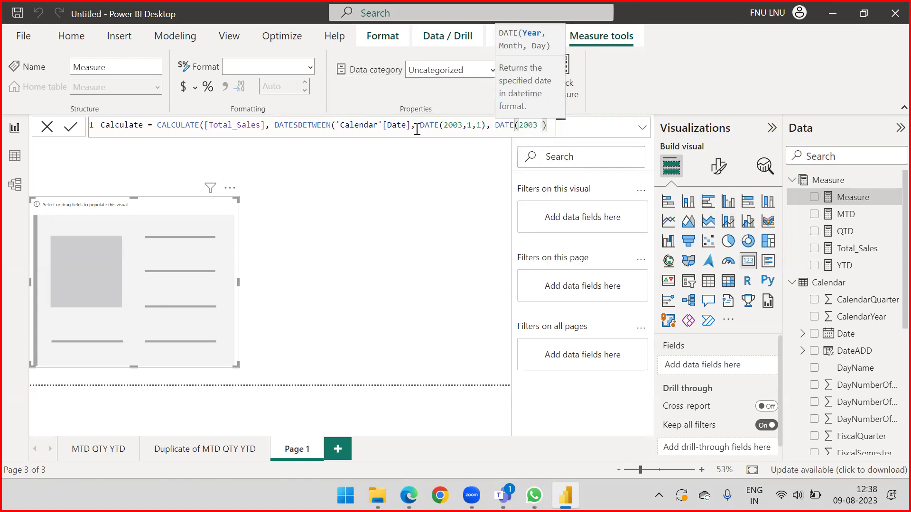
type(",12,31")
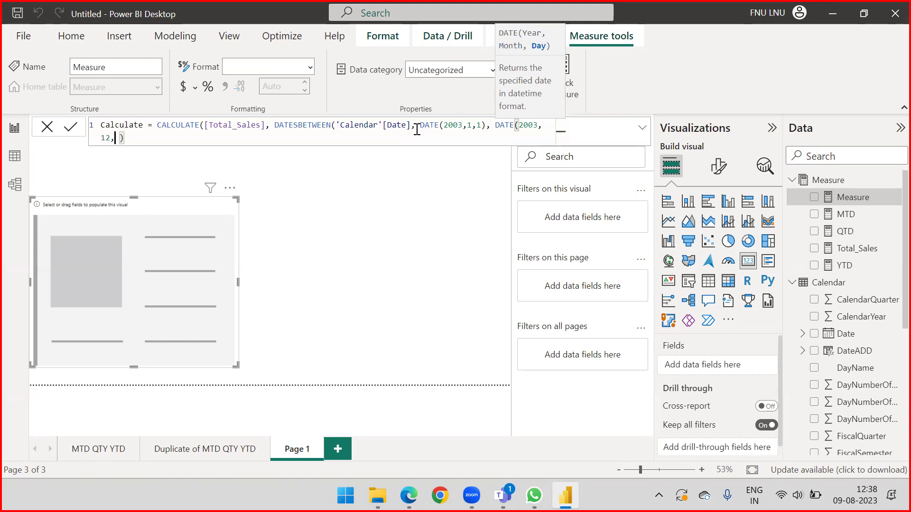
key("Delete")
type(")")
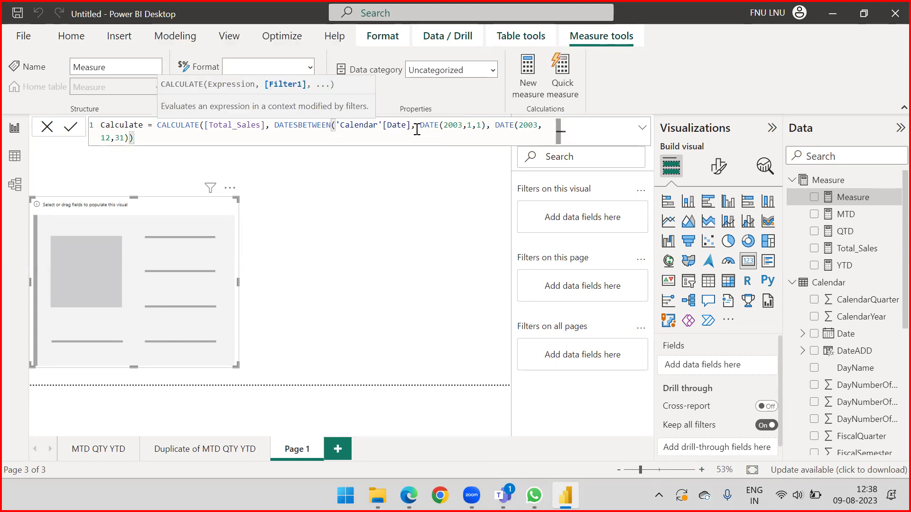
key("Return")
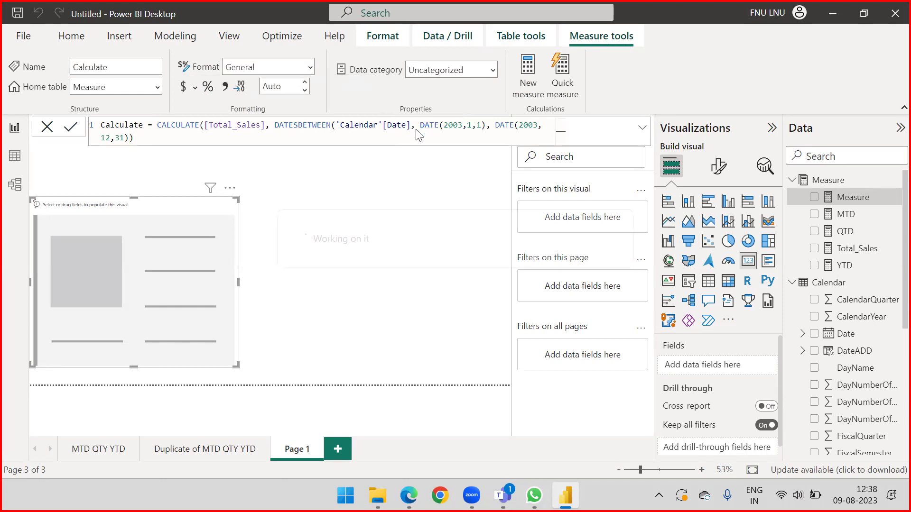
type(")")
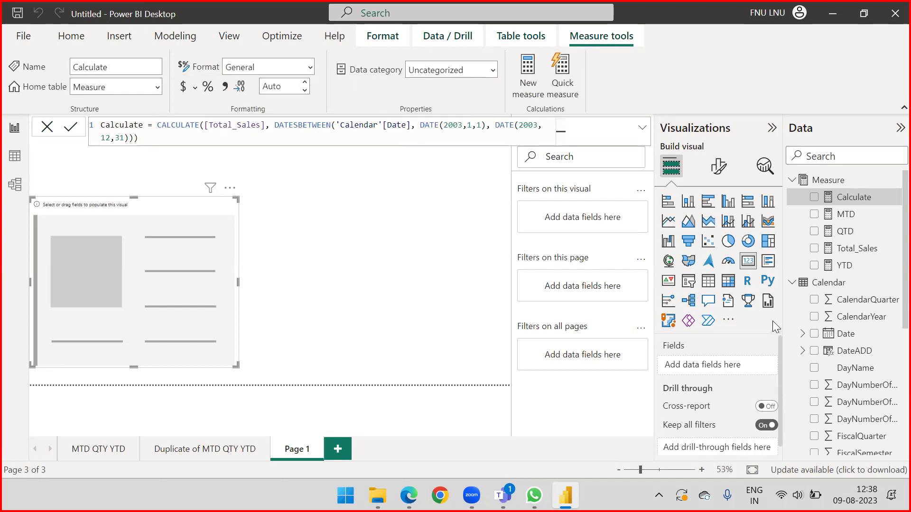
Add the Calculate measure to the empty card visual and shrink the card to roughly half its size
left_click_drag(147, 274, 148, 280)
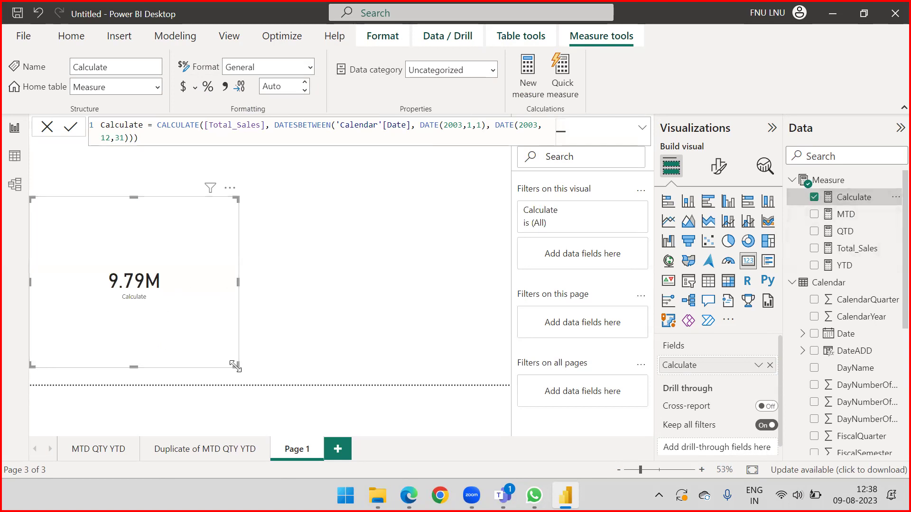
left_click_drag(236, 365, 143, 272)
left_click(226, 239)
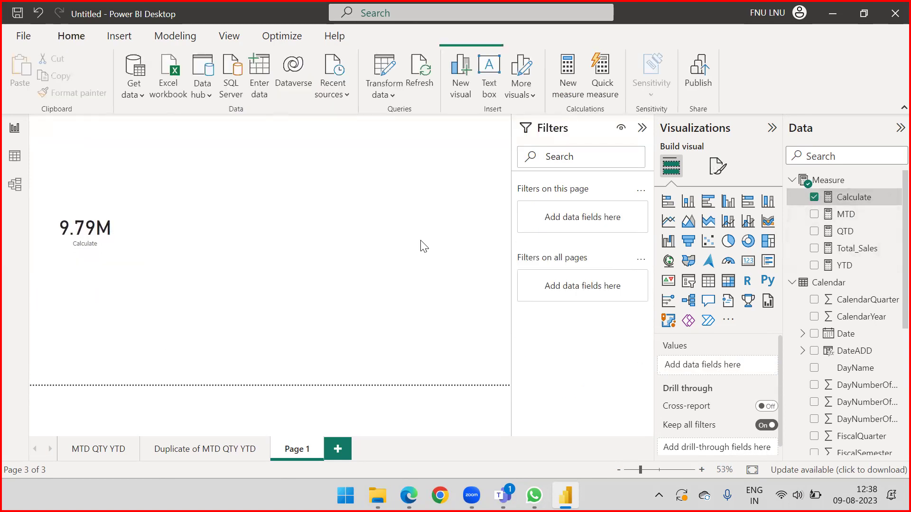
Insert an empty table visual on Page 1, above and to the right of the card, and adjust its size
left_click(792, 179)
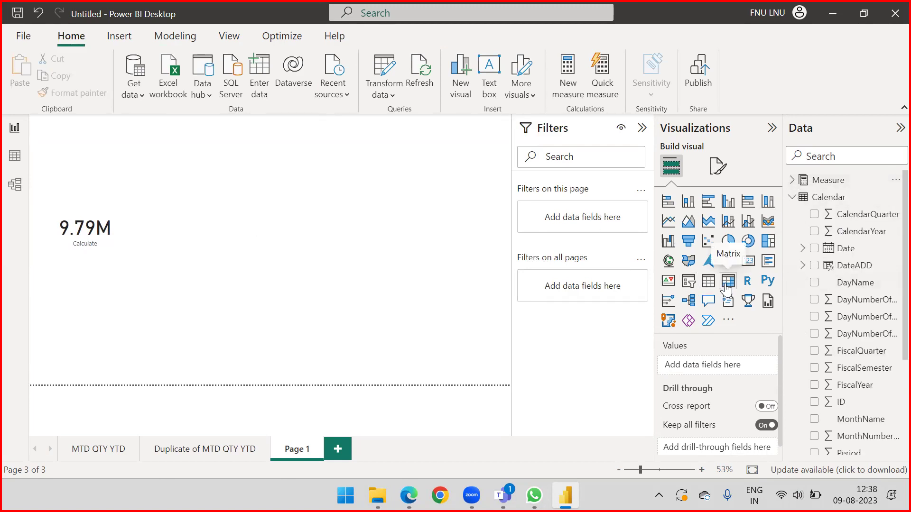
left_click(708, 281)
left_click_drag(113, 126, 299, 127)
left_click_drag(324, 186, 418, 253)
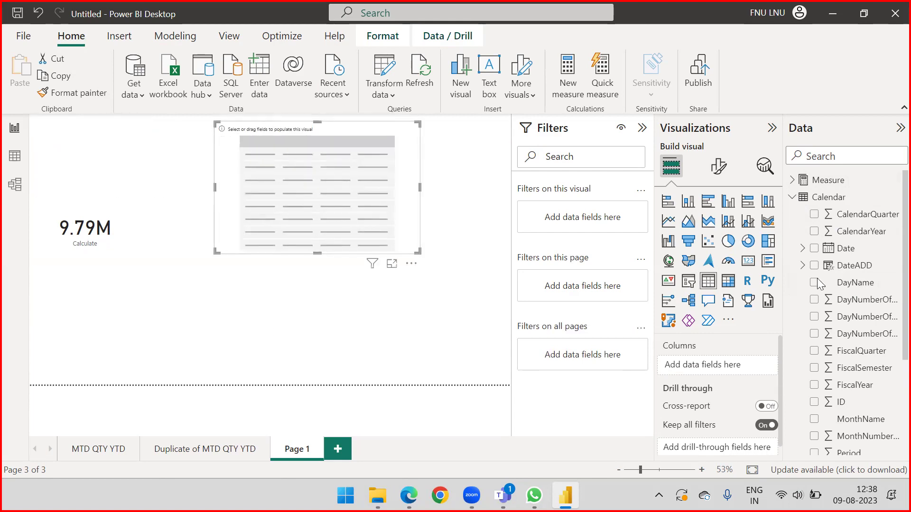
Fill the table visual with Year from the Calendar table's Date Hierarchy and the Total_Sales measure
left_click(791, 198)
left_click(791, 200)
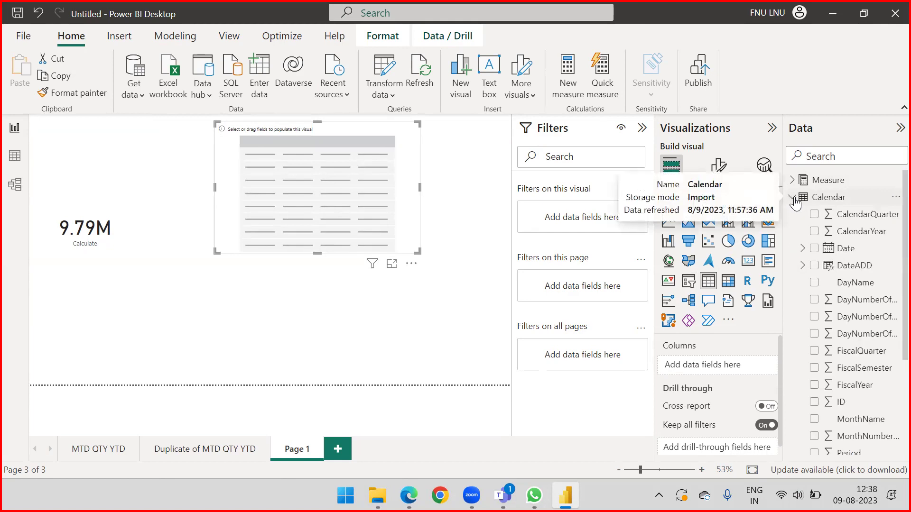
left_click(803, 249)
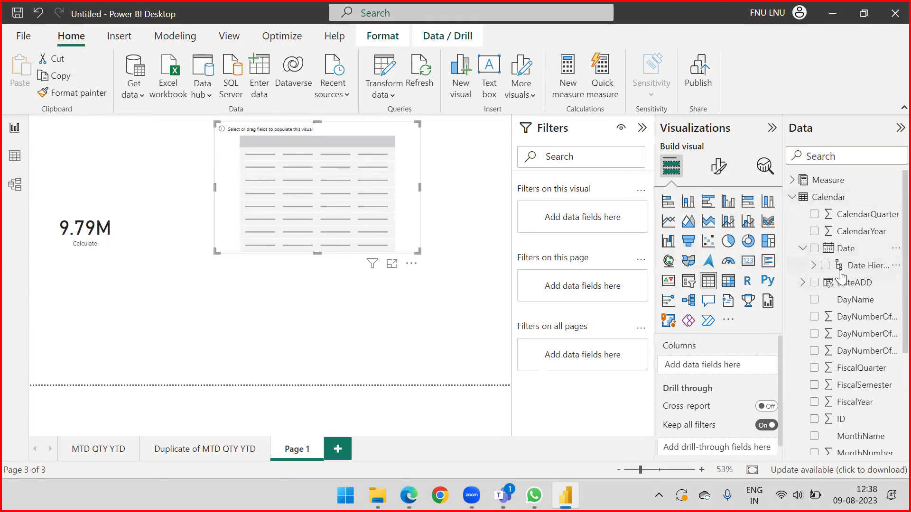
left_click(814, 267)
left_click_drag(864, 283, 304, 183)
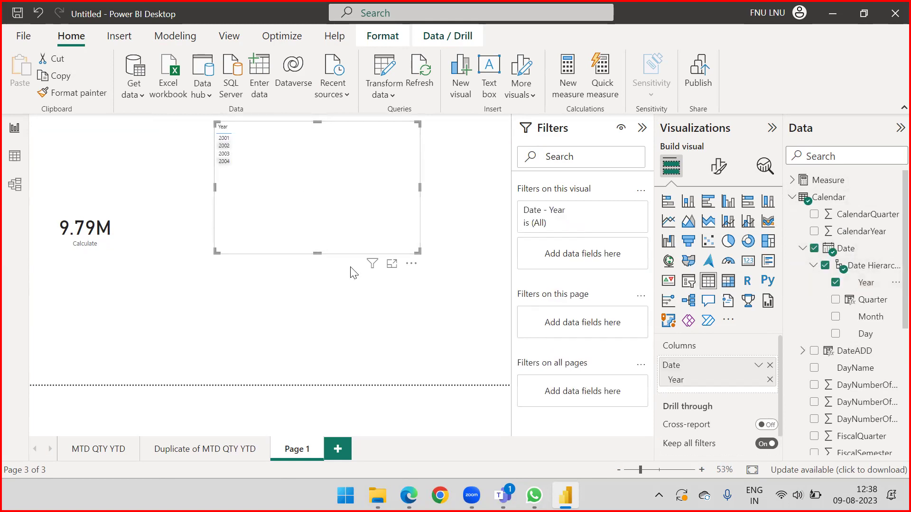
left_click(792, 197)
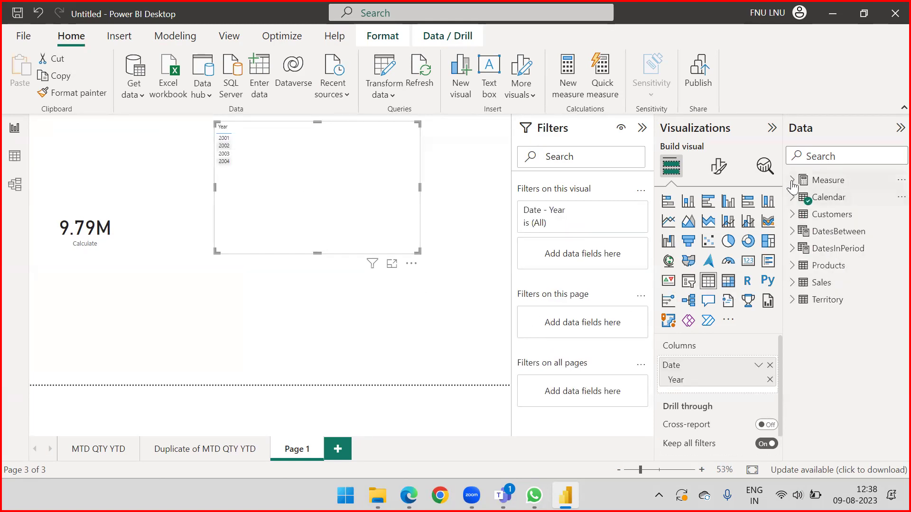
left_click(791, 180)
left_click_drag(843, 249, 311, 186)
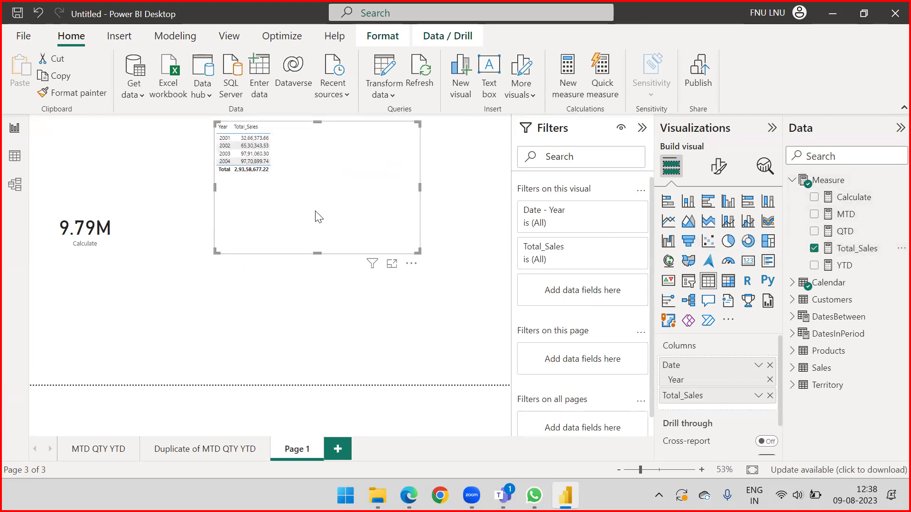
Set the display units of the Calculate card's callout value to None
left_click(112, 252)
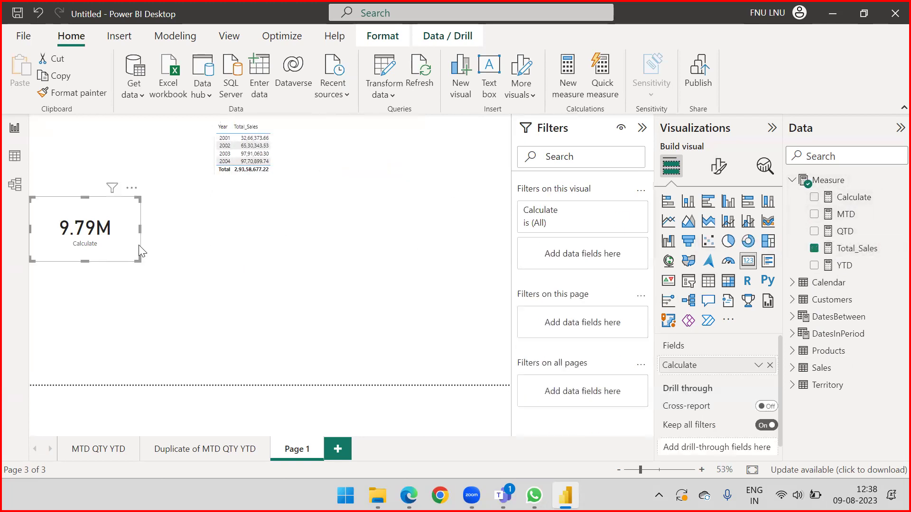
left_click(717, 167)
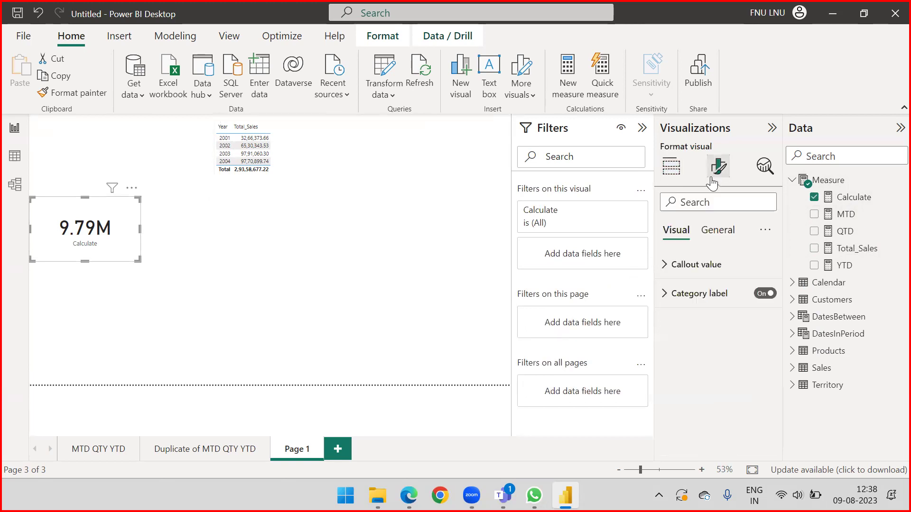
left_click(671, 269)
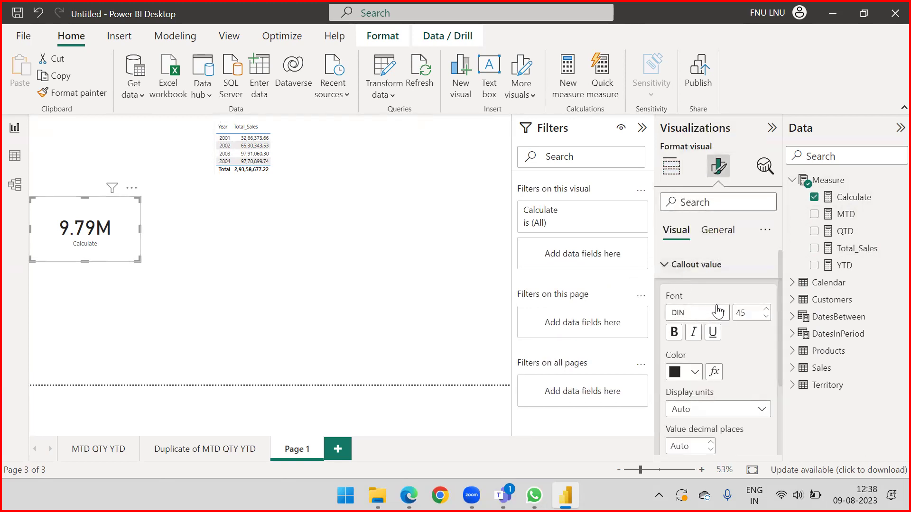
scroll(707, 351, "down", 2)
left_click(708, 352)
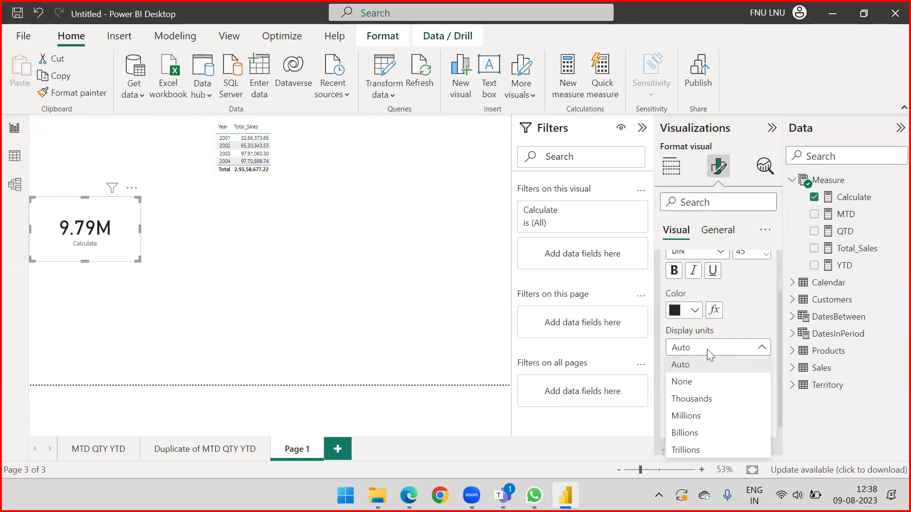
left_click(699, 381)
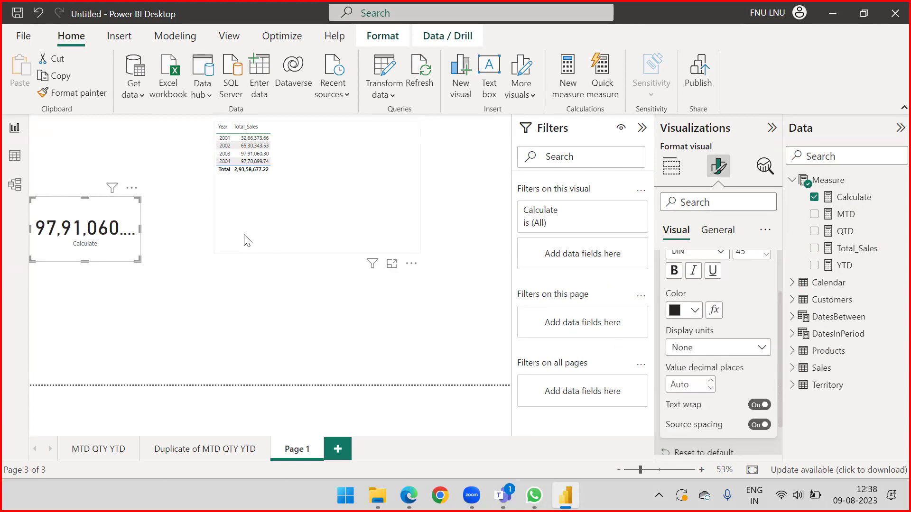
Widen the card to fit its full value, place it beside the Total_Sales figures and extend the table visual's left edge outward
left_click(140, 228)
left_click_drag(138, 227, 388, 188)
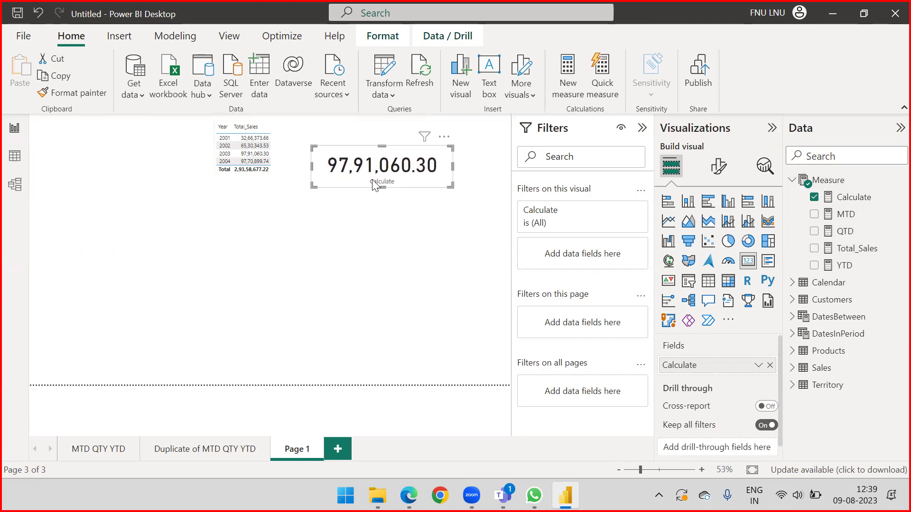
left_click(291, 154)
left_click(194, 268)
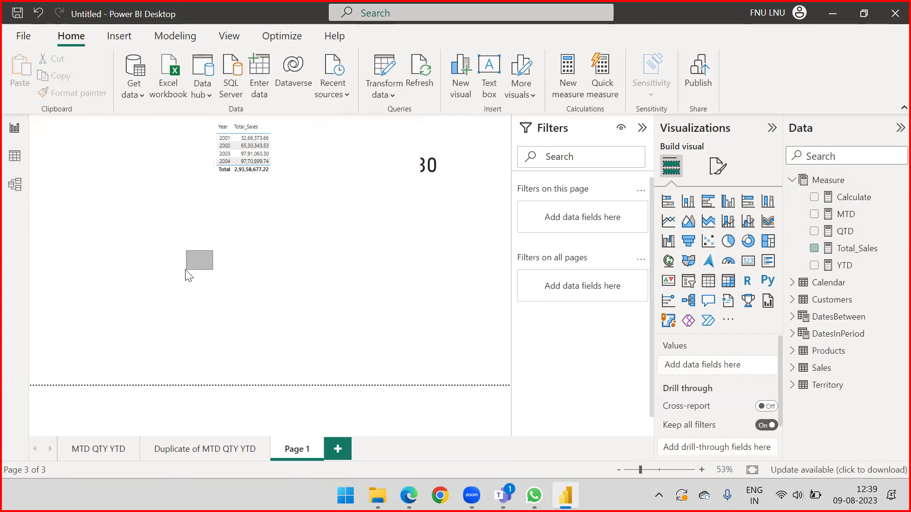
left_click(233, 231)
left_click_drag(214, 254, 151, 272)
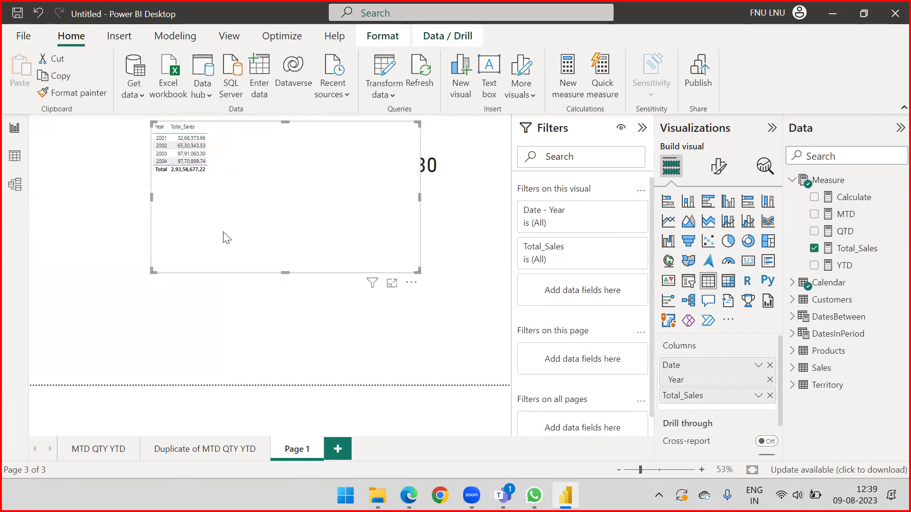
left_click(434, 168)
left_click_drag(410, 154, 340, 139)
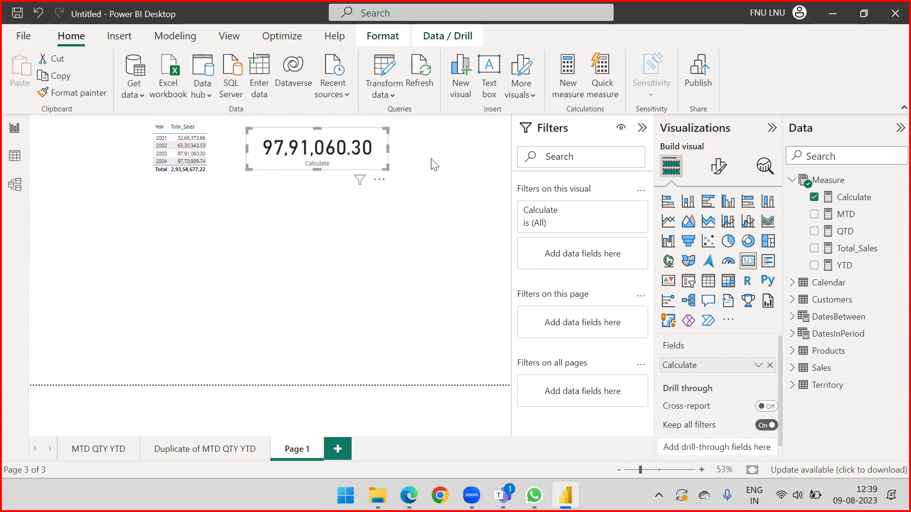
key("Delete")
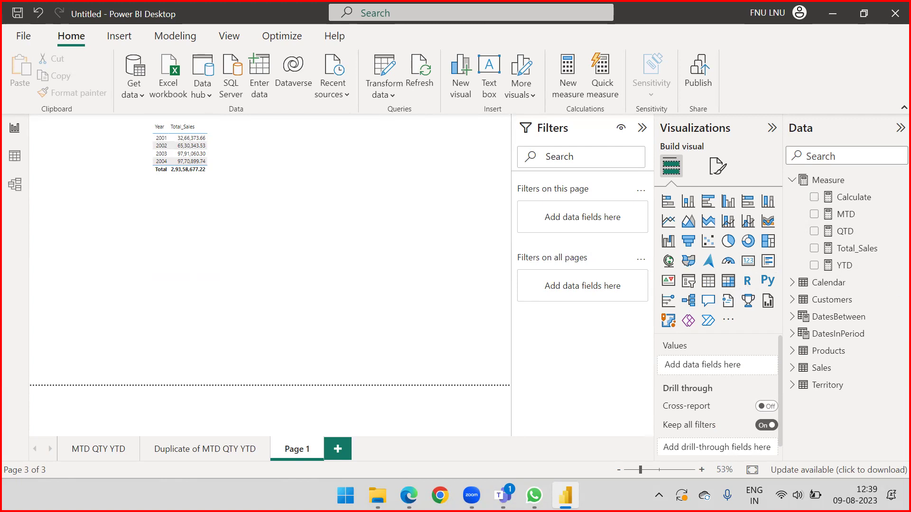
key("alt+Tab")
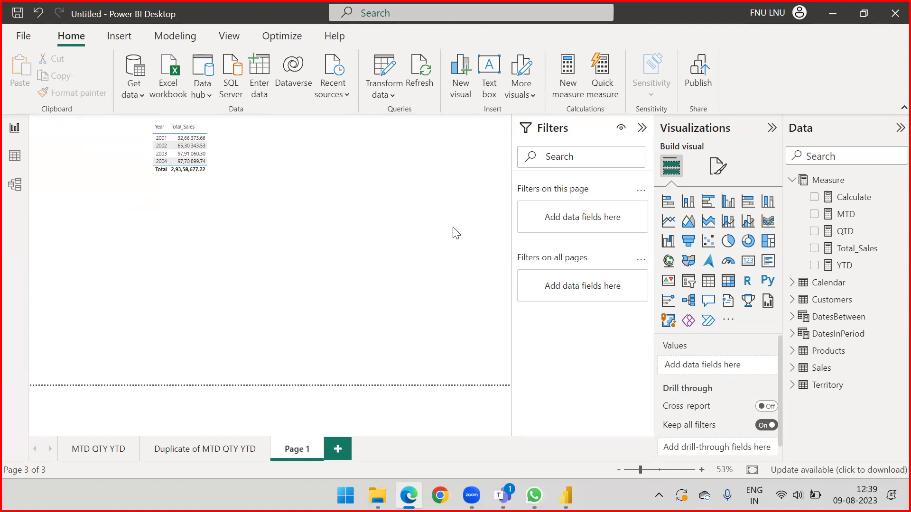
left_click(294, 164)
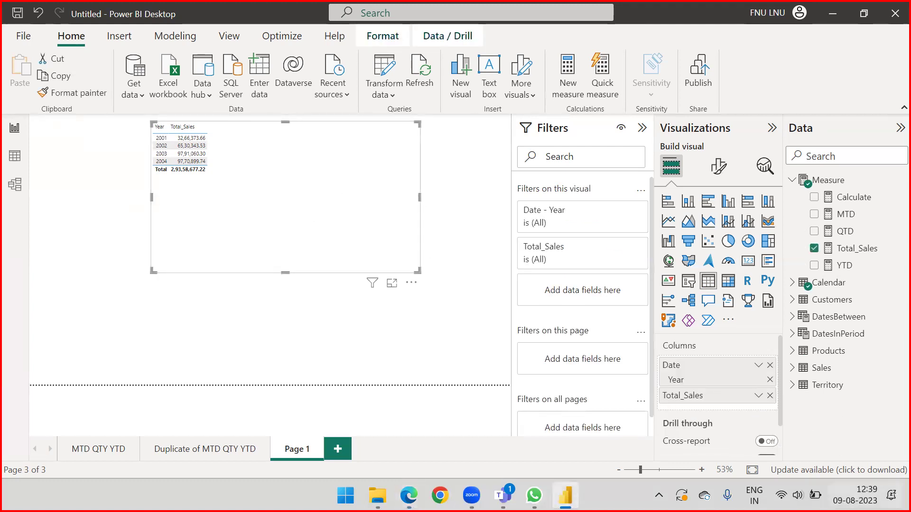
left_click(854, 495)
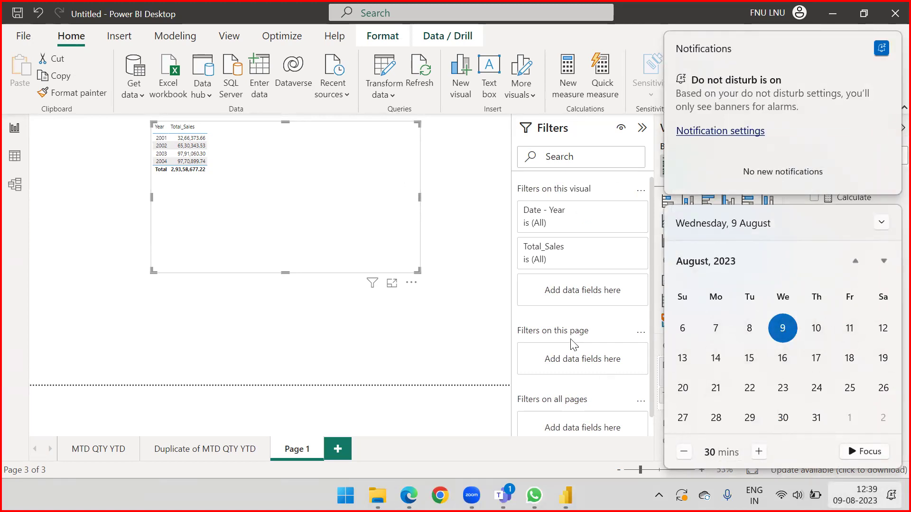
left_click(417, 203)
Narrow the table visual slightly, move it down to the page's left edge clear of the card, and select the card
left_click_drag(293, 209, 410, 198)
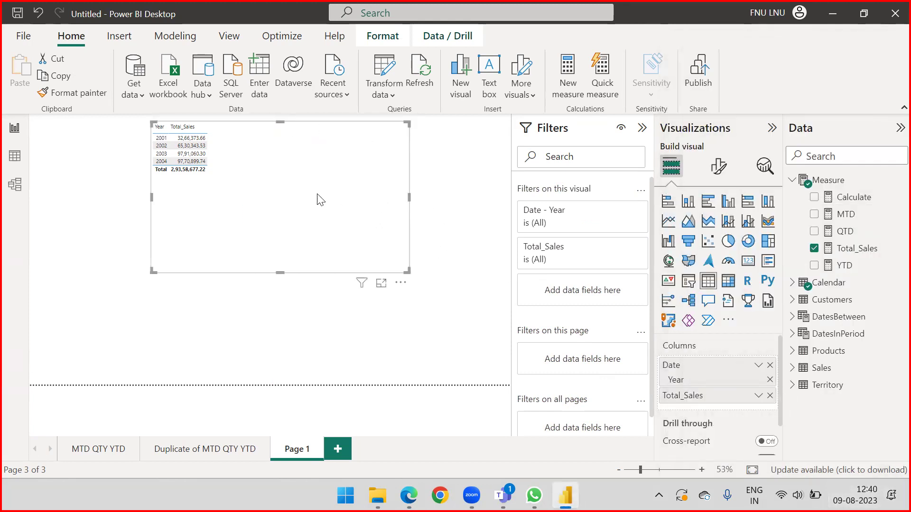
left_click_drag(353, 165, 218, 251)
left_click(334, 150)
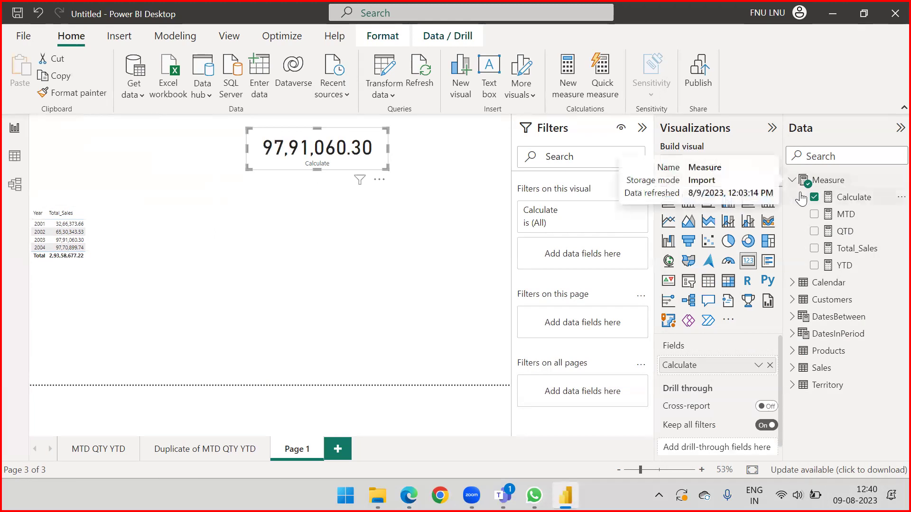
In the Calculate measure's formula, replace the whole DATESBETWEEN filter argument with the DATESQTD function
left_click(847, 203)
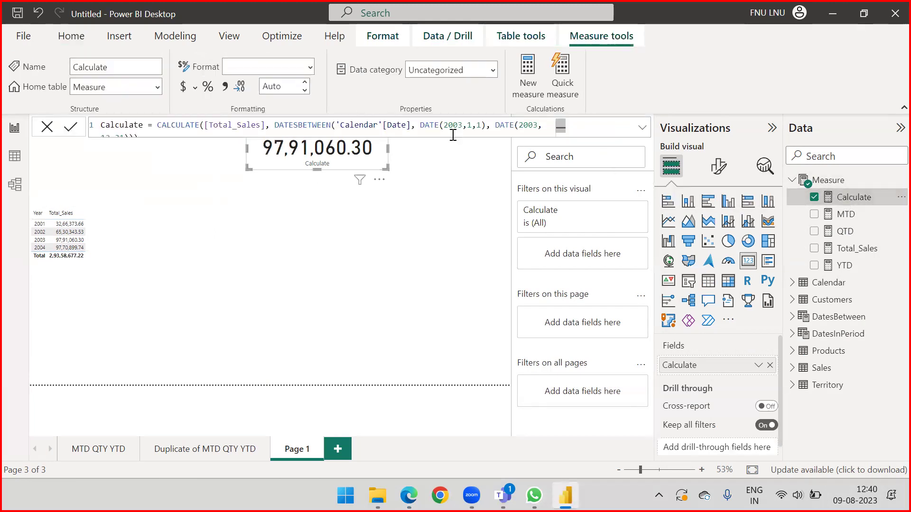
left_click(642, 128)
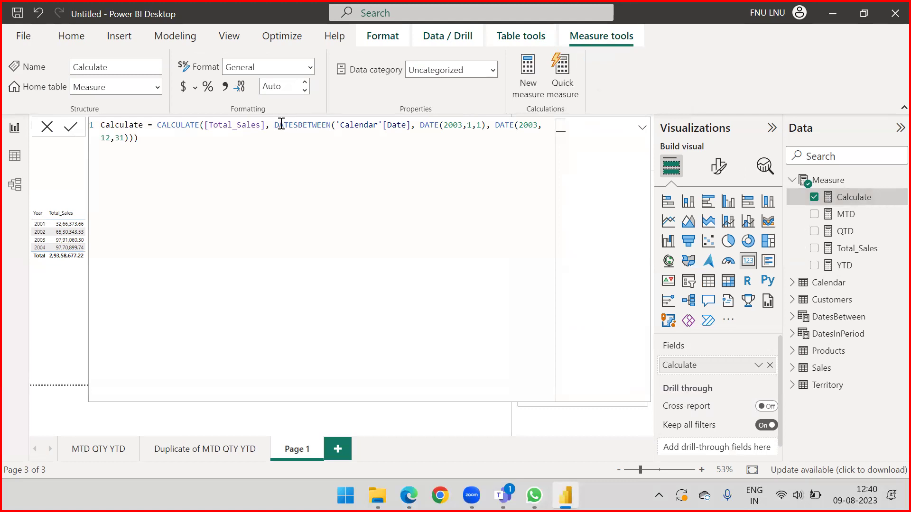
left_click_drag(273, 125, 147, 141)
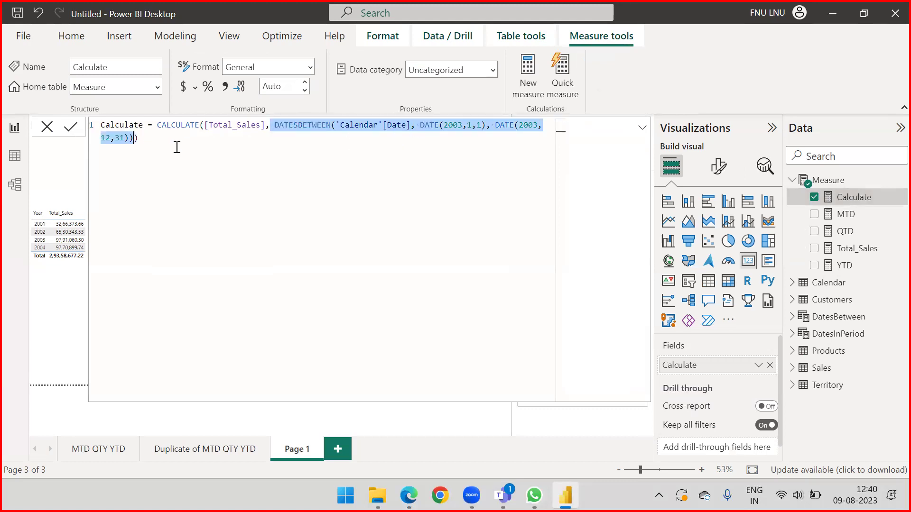
key("BackSpace")
type("DATE")
key("Down")
key("Down")
key("Down")
key("Down")
key("Down")
key("Down")
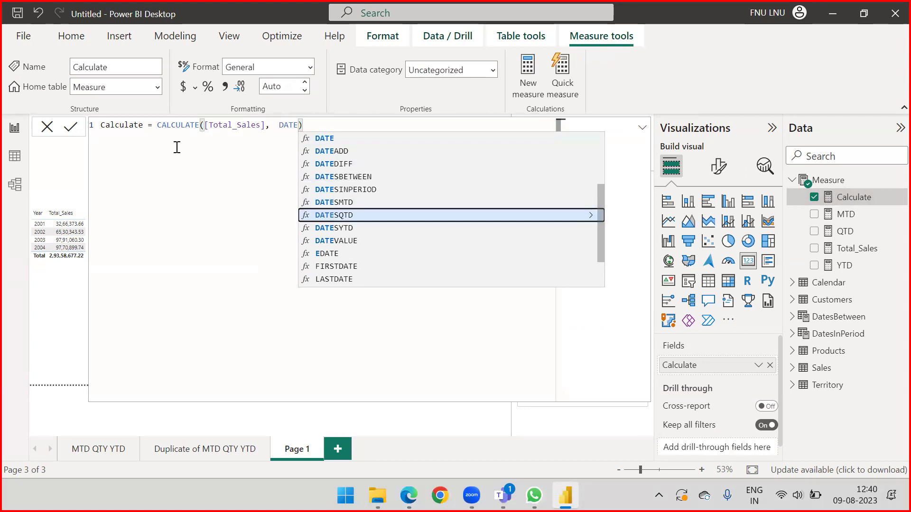
key("Tab")
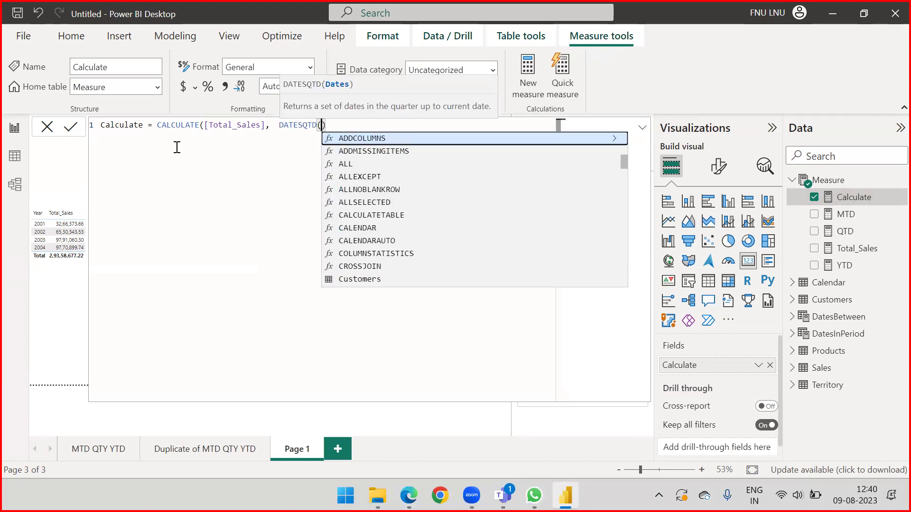
Enter 'Calendar'[Date] as the Dates argument of DATESQTD, close both parentheses, commit the measure and collapse the formula area
type("Cale")
key("Down")
key("Down")
key("Down")
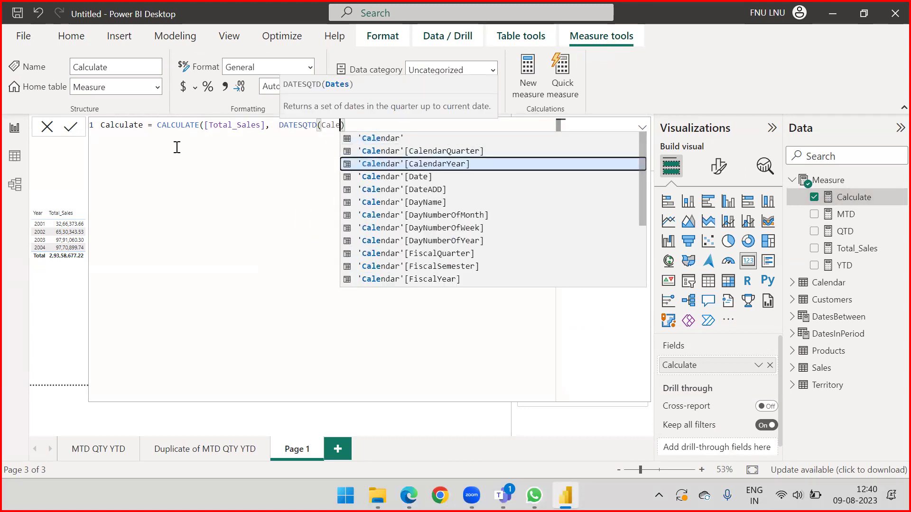
key("Tab")
type("))")
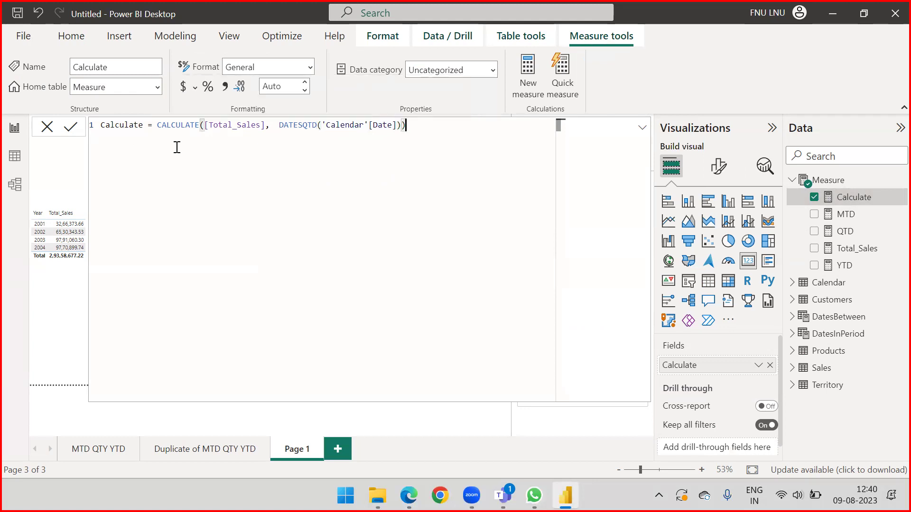
key("Return")
left_click(642, 129)
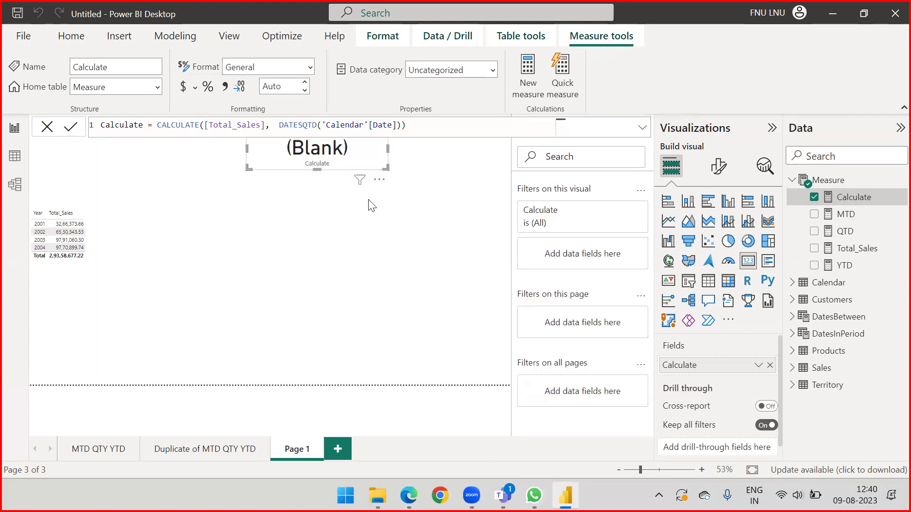
Move the Calculate card down to an open area of the page to the right of the table visual
left_click(375, 185)
left_click(368, 143)
left_click_drag(368, 143, 363, 240)
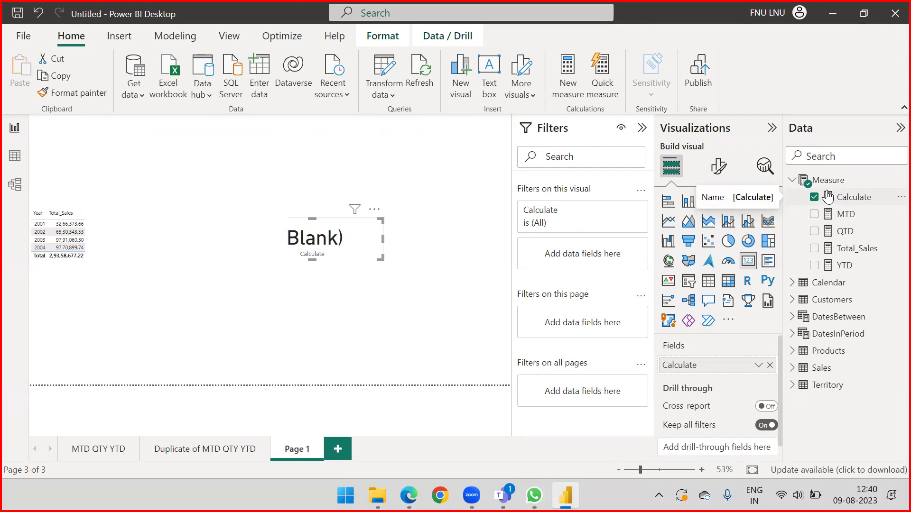
left_click_drag(370, 247, 421, 202)
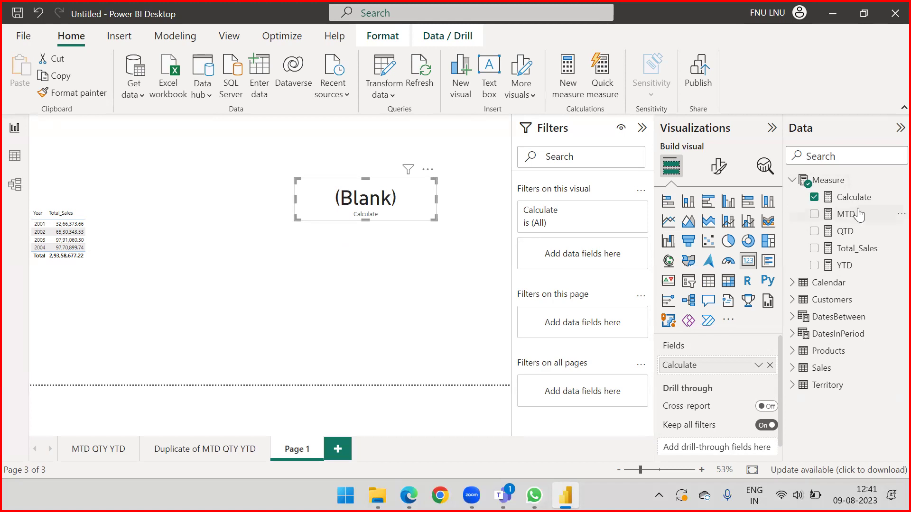
Change the date function in the Calculate measure's filter argument to DATESMTD and commit the formula
left_click(855, 197)
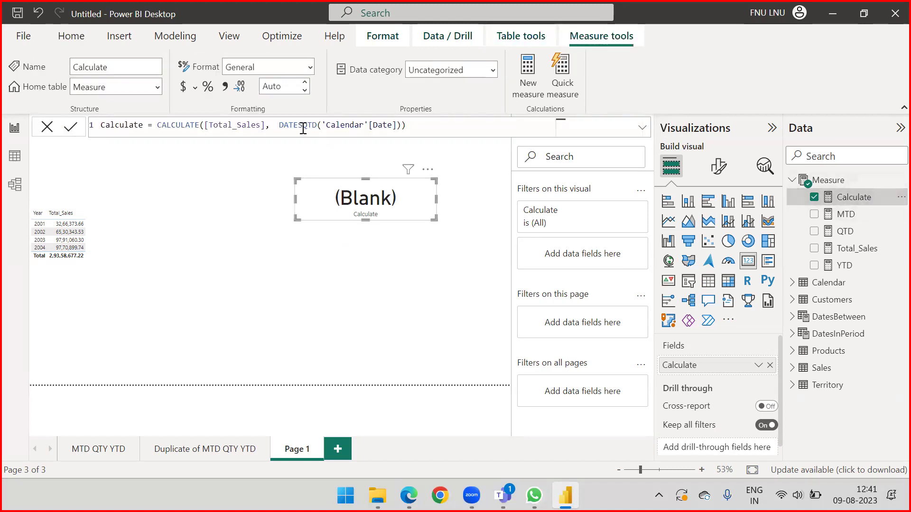
left_click_drag(302, 126, 307, 126)
type("M")
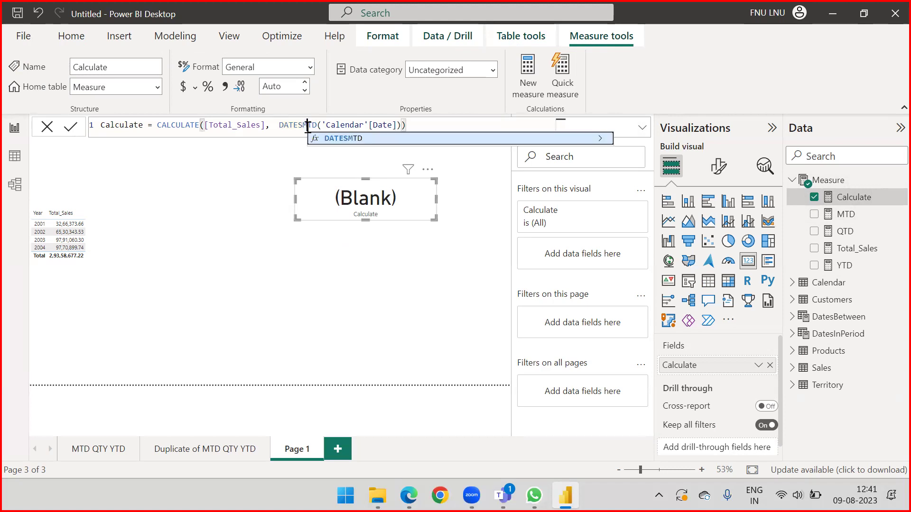
key("Right")
key("Right")
key("Right")
left_click(423, 125)
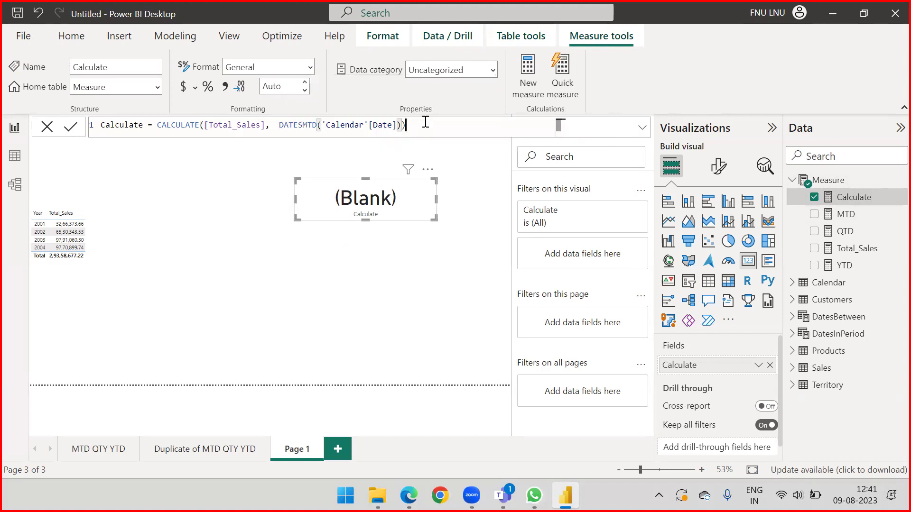
key("Return")
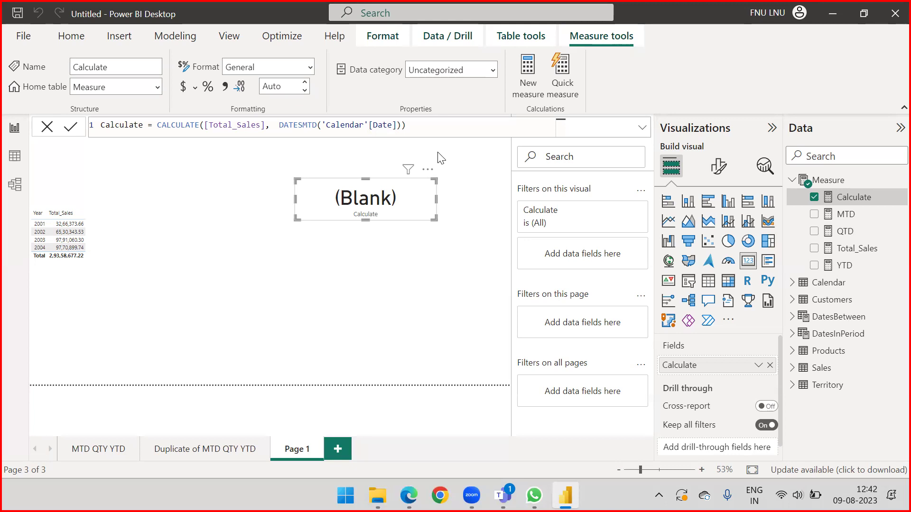
Change the date function in the Calculate measure's filter argument to DATESYTD and commit the formula
mouse_move(517, 491)
left_click(279, 125)
left_click_drag(339, 125, 402, 124)
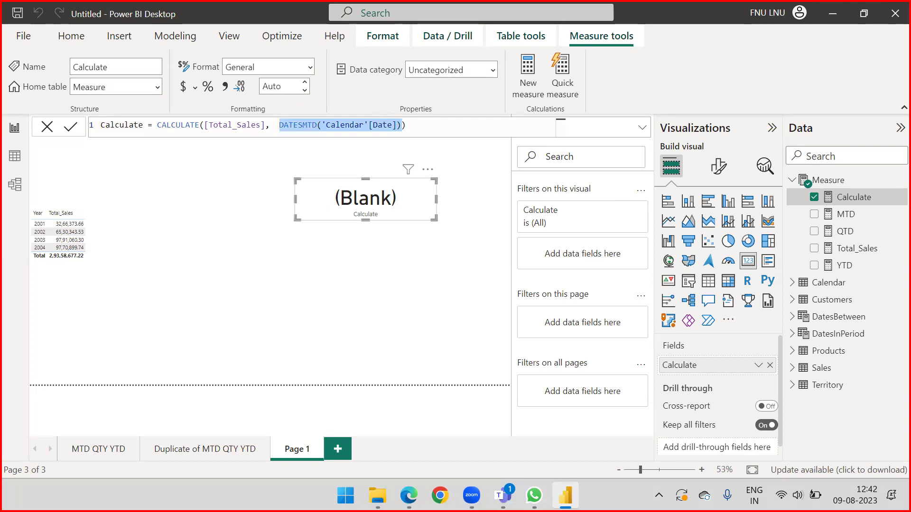
key("alt+Tab")
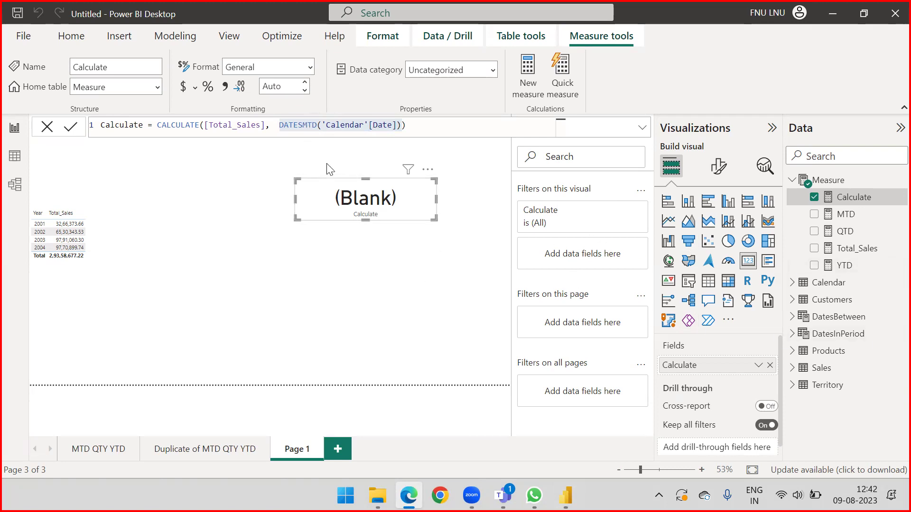
left_click(307, 125)
key("BackSpace")
type("Y")
left_click(447, 125)
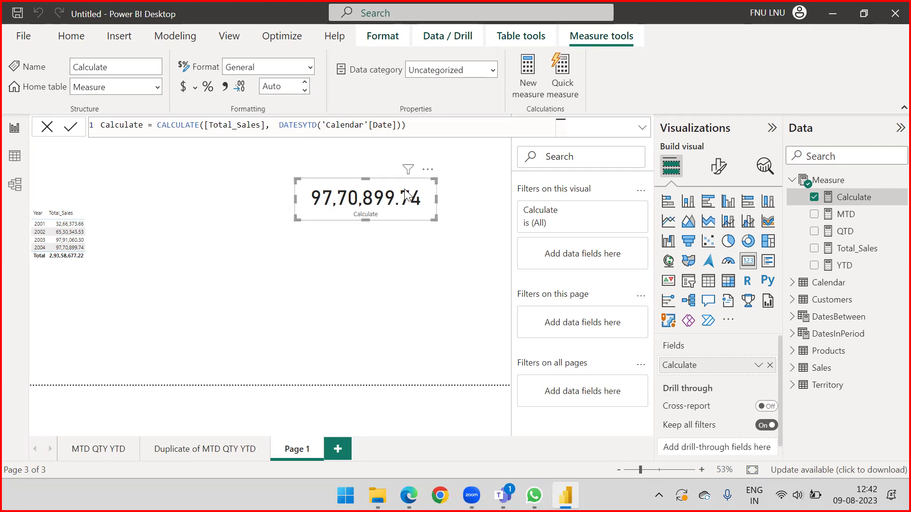
Narrow the yearly sales table visual by moving its outer edge inward, and select the Calculate card
left_click(135, 232)
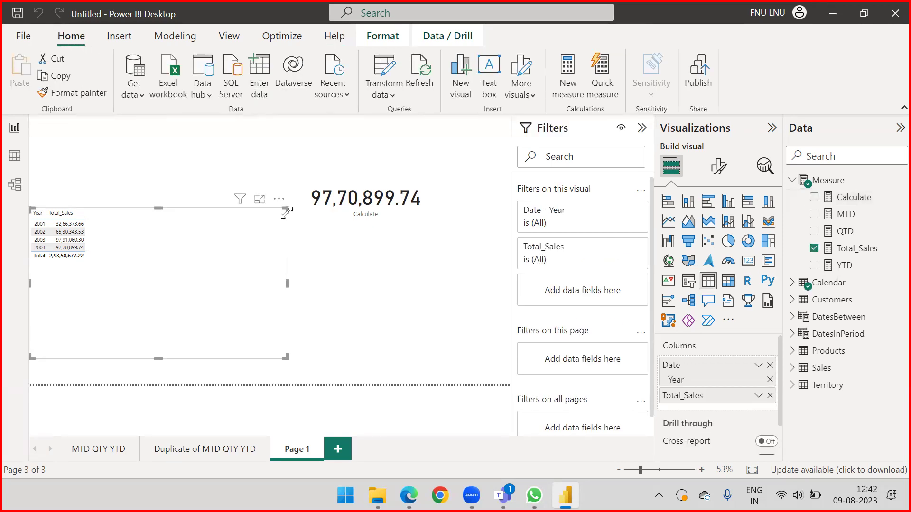
left_click(423, 194)
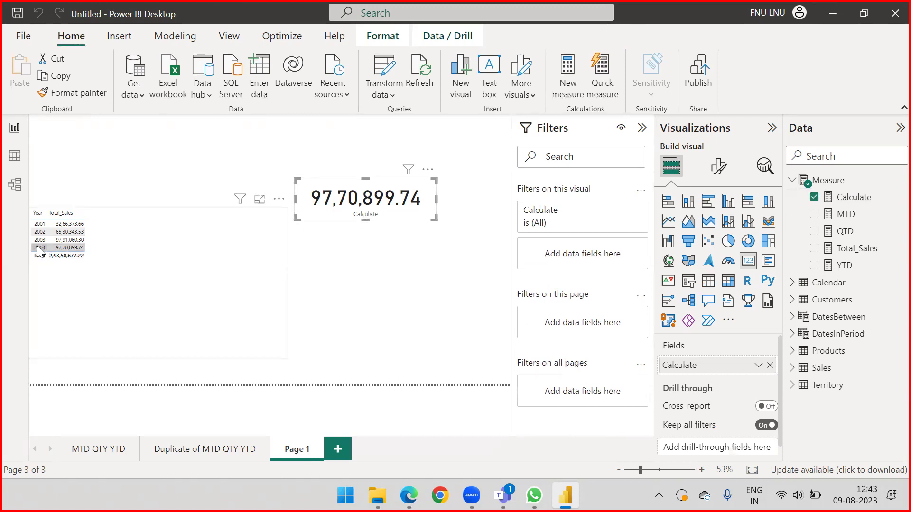
left_click(377, 282)
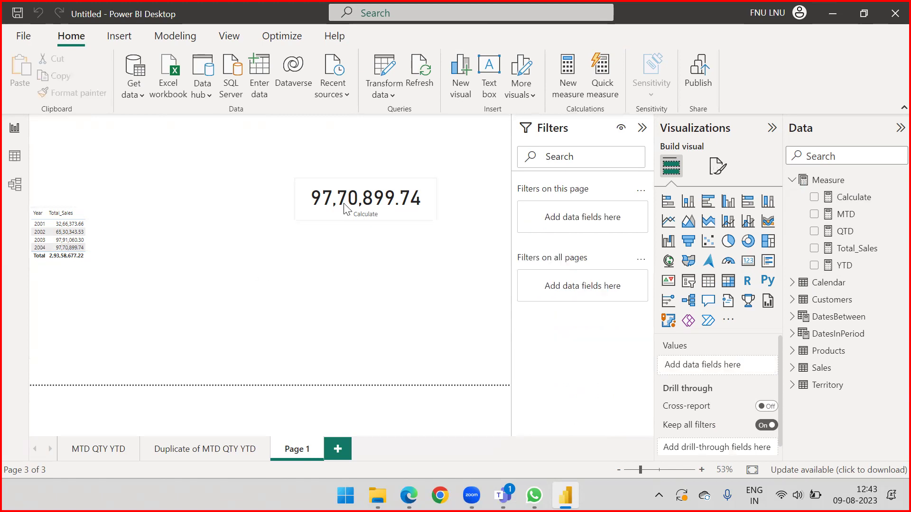
left_click(347, 192)
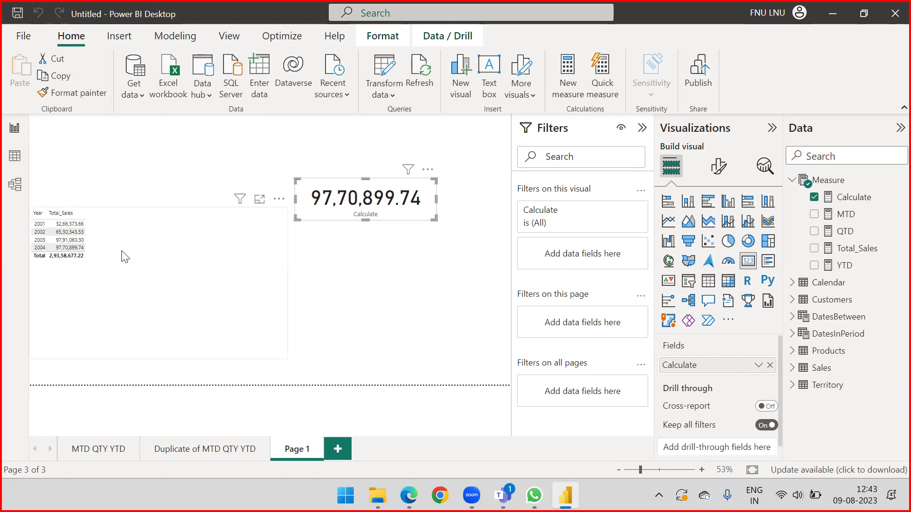
left_click(286, 283)
left_click_drag(286, 283, 219, 283)
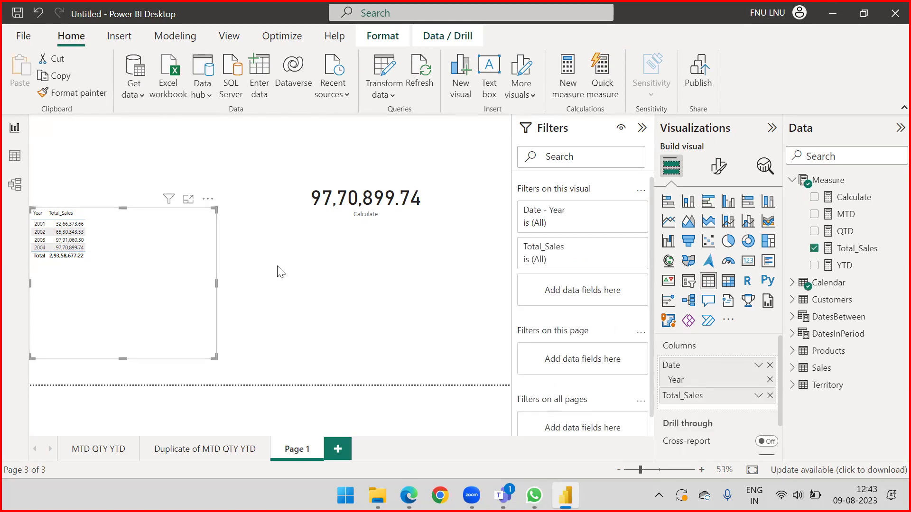
left_click(289, 271)
left_click(338, 182)
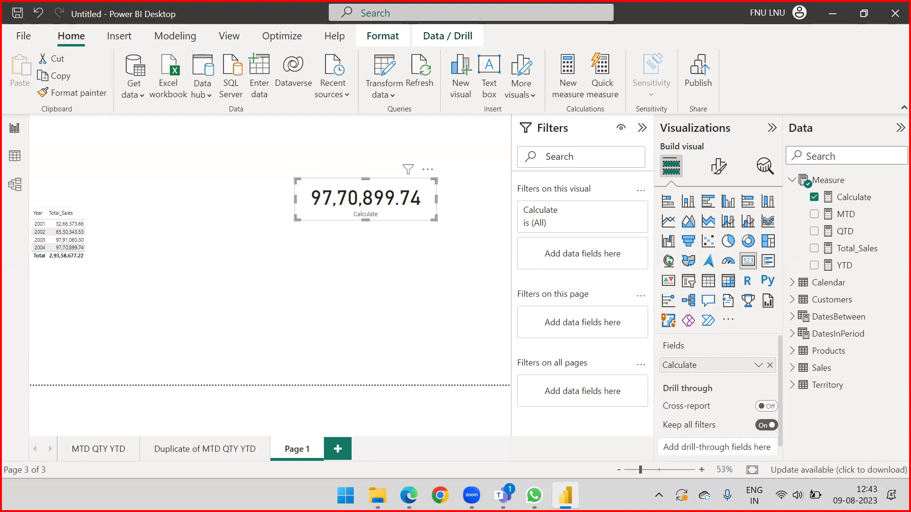
key("alt+Tab")
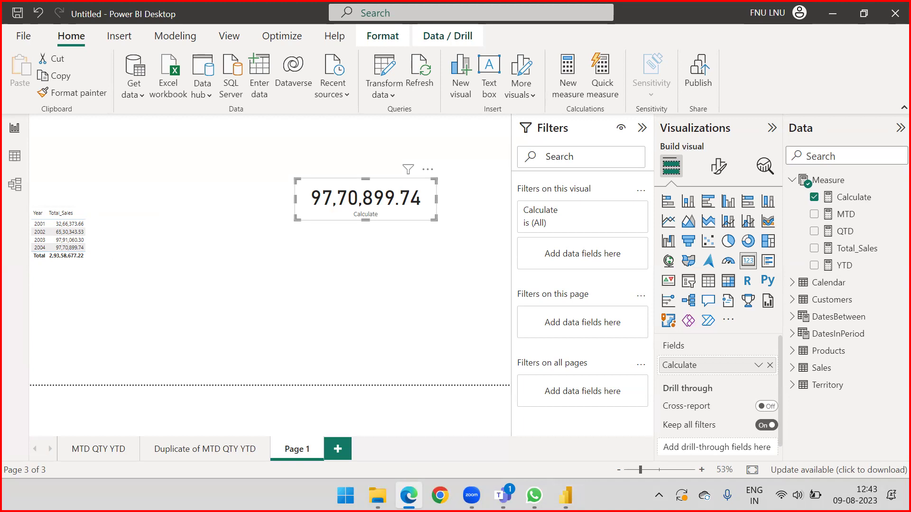
Open the Calendar table in Table view and bring its last columns, up to DateADD, into view
left_click(23, 161)
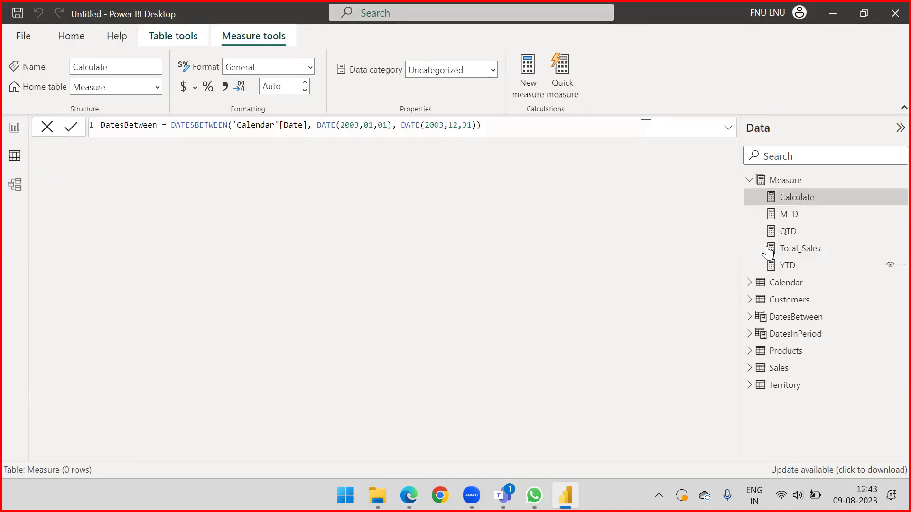
left_click(750, 180)
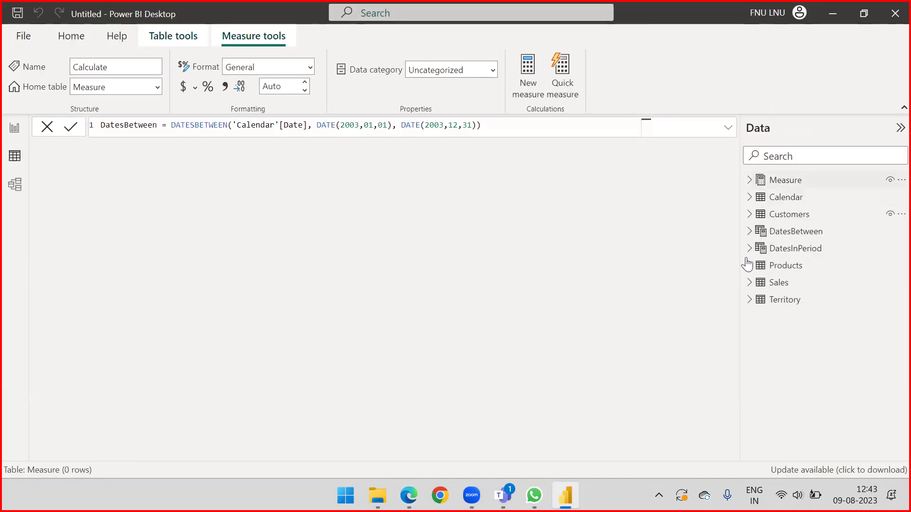
left_click(778, 203)
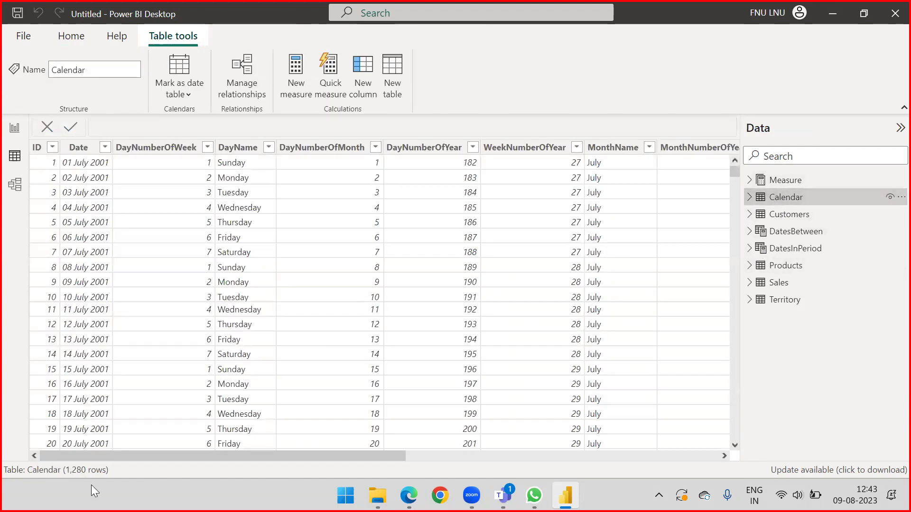
left_click_drag(142, 458, 687, 451)
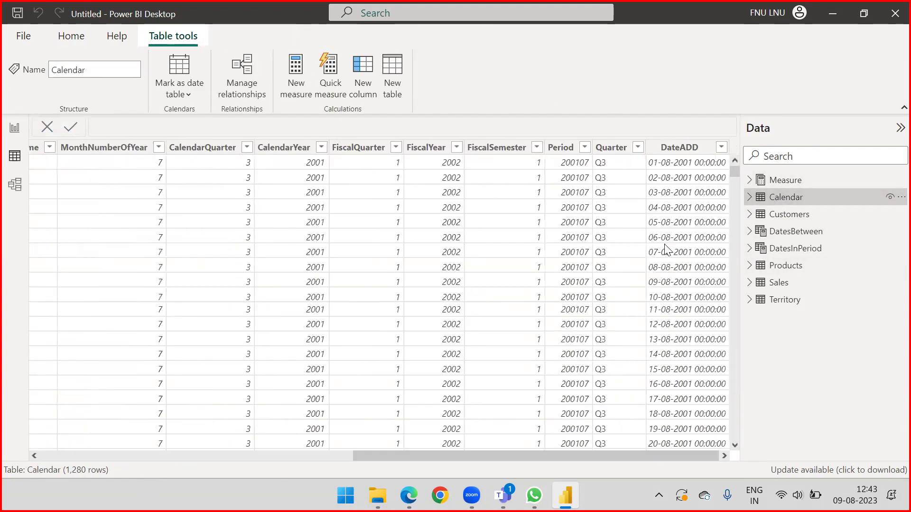
Add a calculated column named EOMONTHS to the Calendar table and begin its formula with the ENDOFMONTH function
left_click(364, 90)
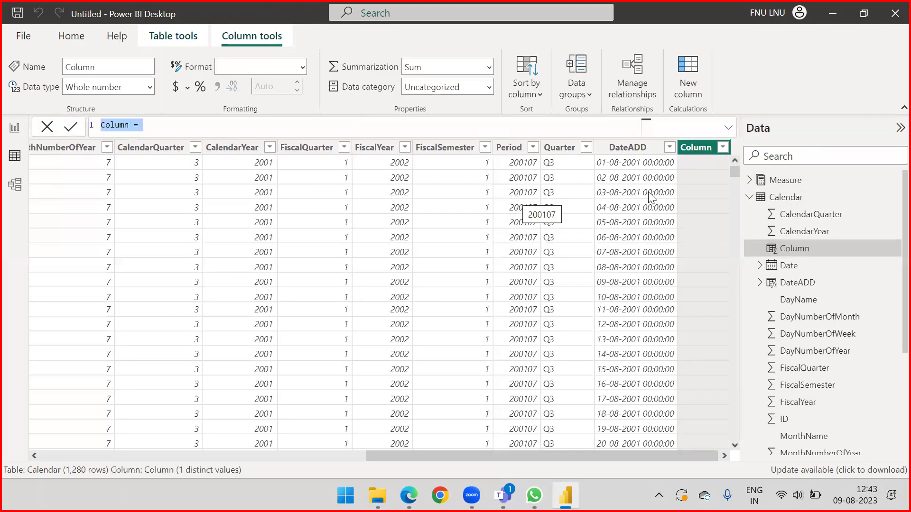
key("BackSpace")
type("EOMO")
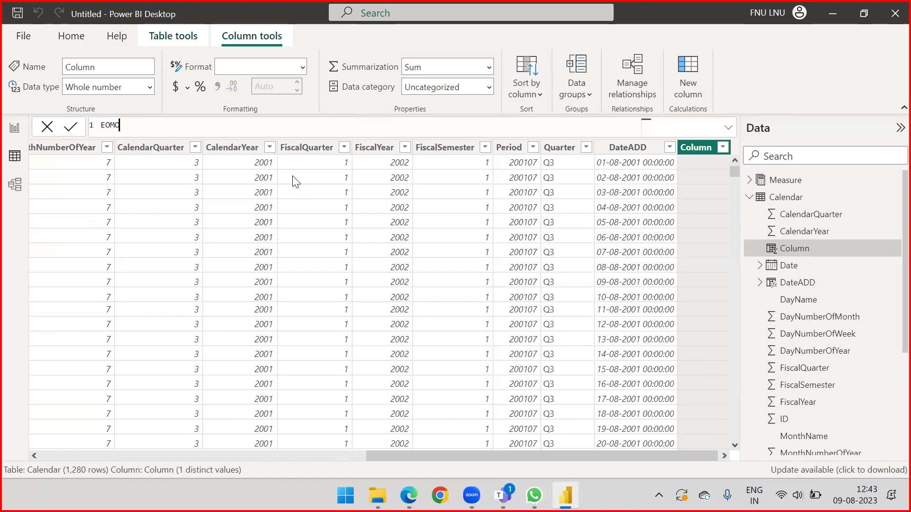
type("NTHS=")
key("BackSpace")
key("BackSpace")
type("=")
key("BackSpace")
key("BackSpace")
key("BackSpace")
type("= End")
key("Tab")
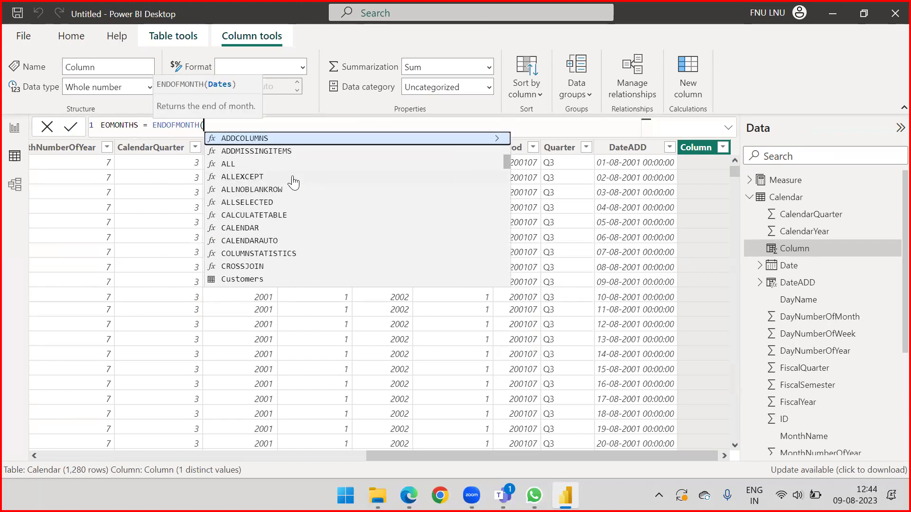
Enter 'Calendar'[Date] as the Dates argument of the EOMONTHS formula, close the parenthesis and commit the column
type("cale")
key("Down")
key("Down")
key("Down")
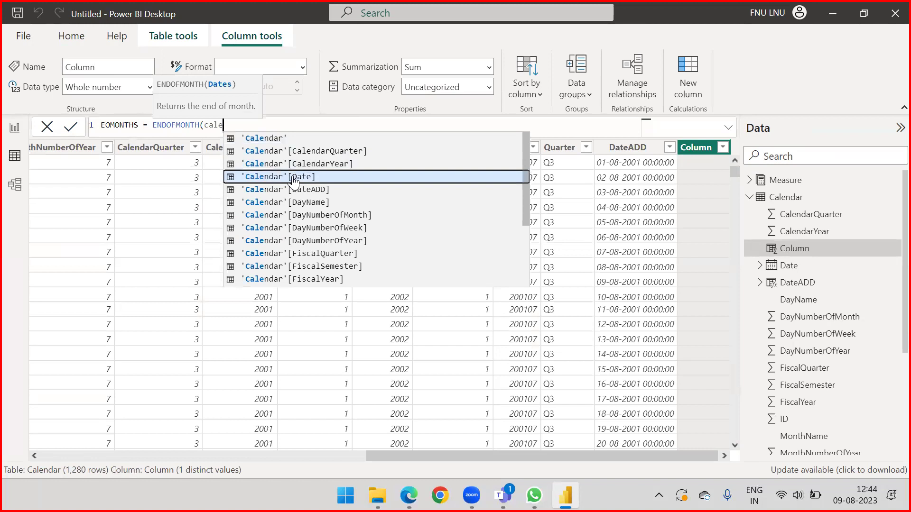
key("Tab")
key("Escape")
type(")")
key("Return")
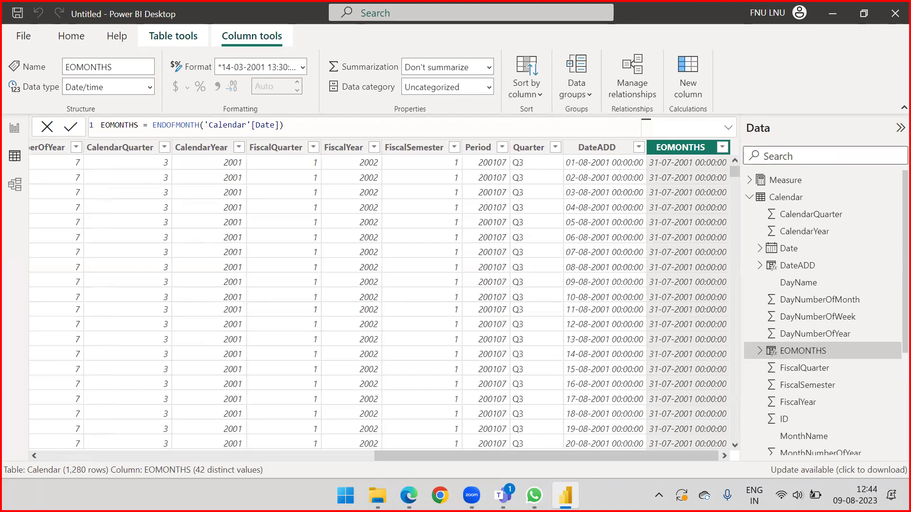
Add another calculated column named EOQTR to the Calendar table, starting its formula with the ENDOFMONTH function
left_click(409, 496)
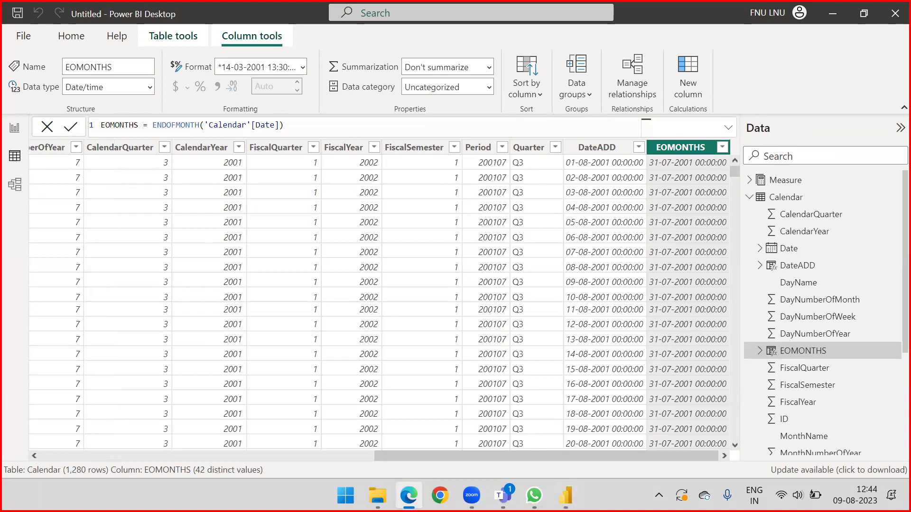
left_click(684, 81)
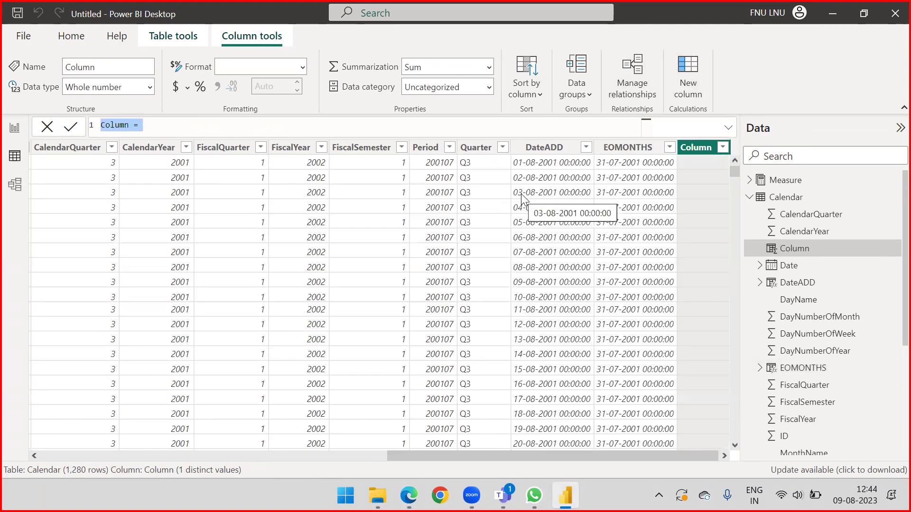
type("EOQT")
key("BackSpace")
key("BackSpace")
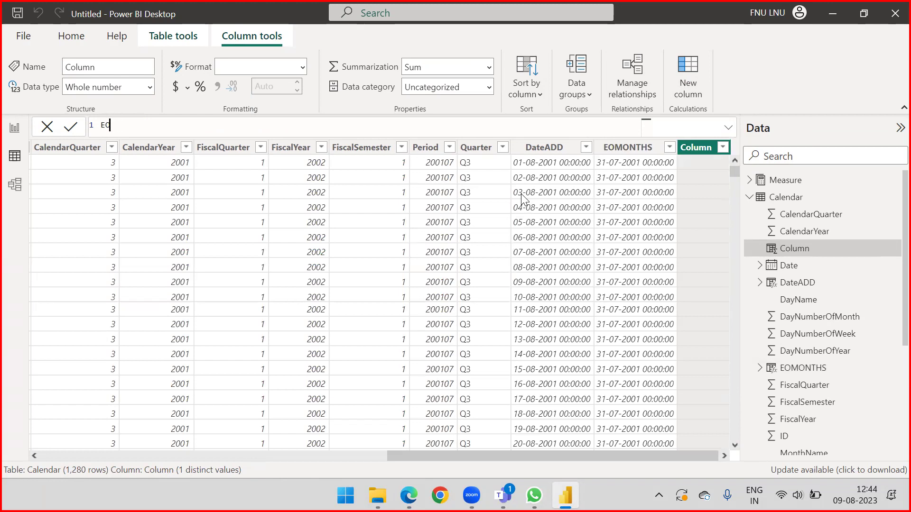
type("QTR = End")
key("Down")
key("Down")
key("Up")
key("Up")
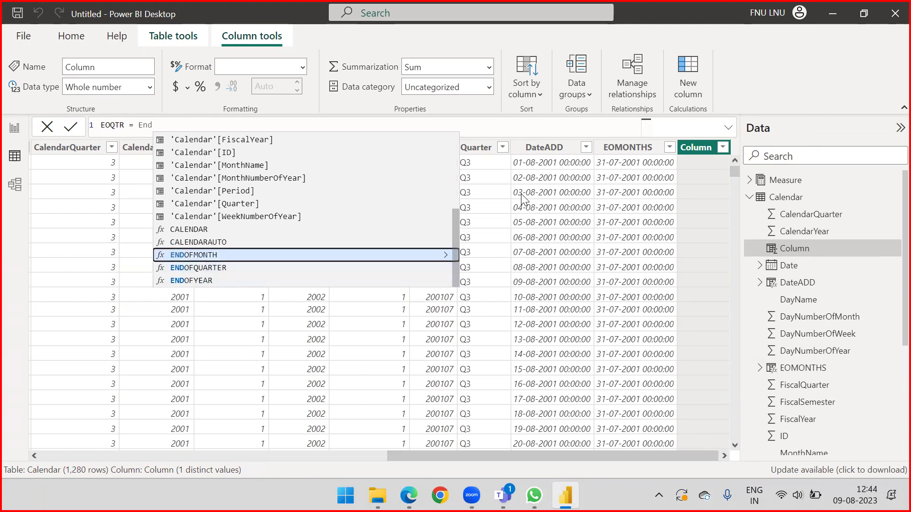
key("Tab")
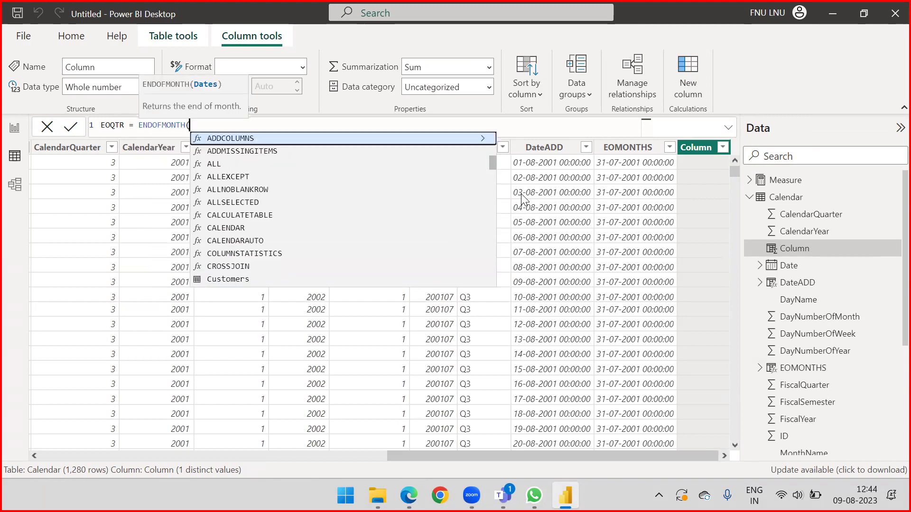
Complete the EOQTR formula with 'Calendar'[Date] as the Dates argument and a closing parenthesis, and commit the column
type("calen")
key("Down")
key("Down")
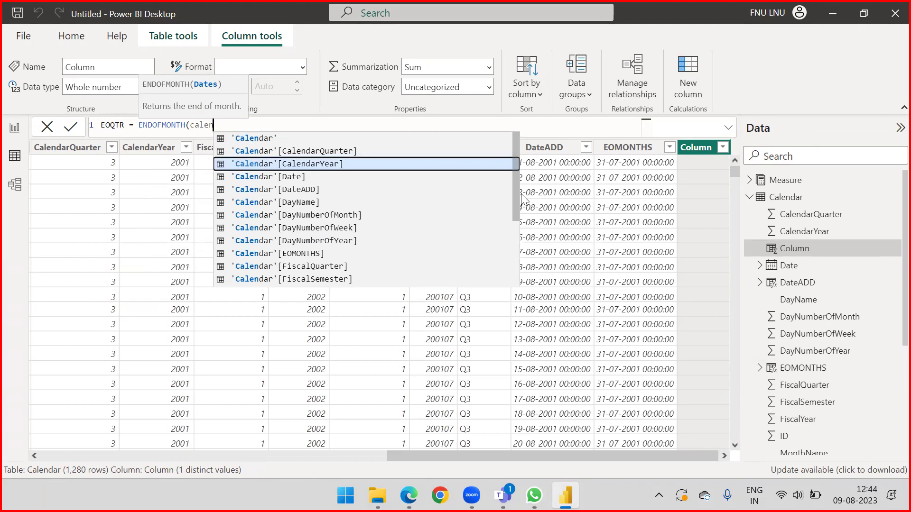
key("Down")
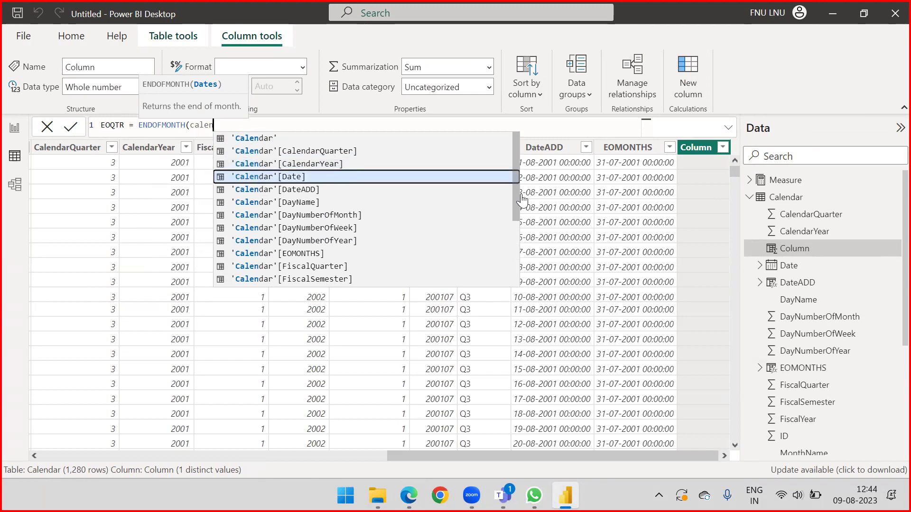
key("Tab")
type(")")
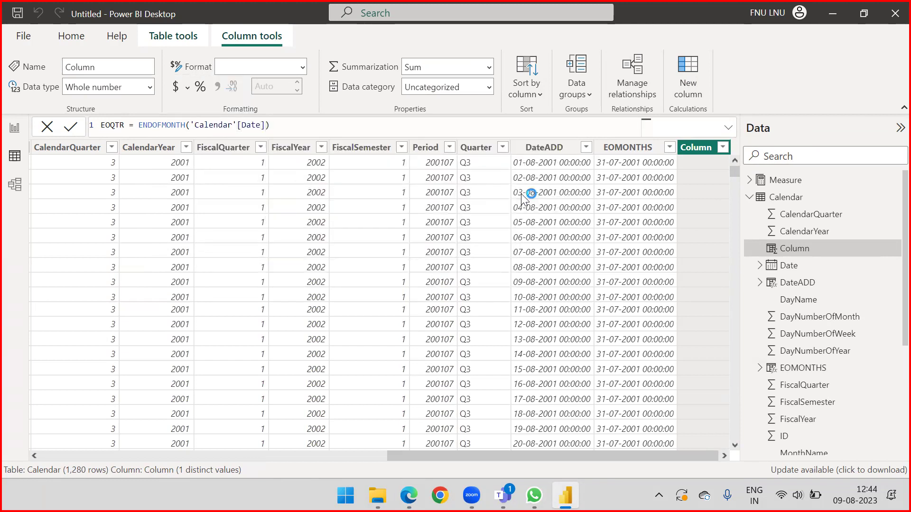
key("Return")
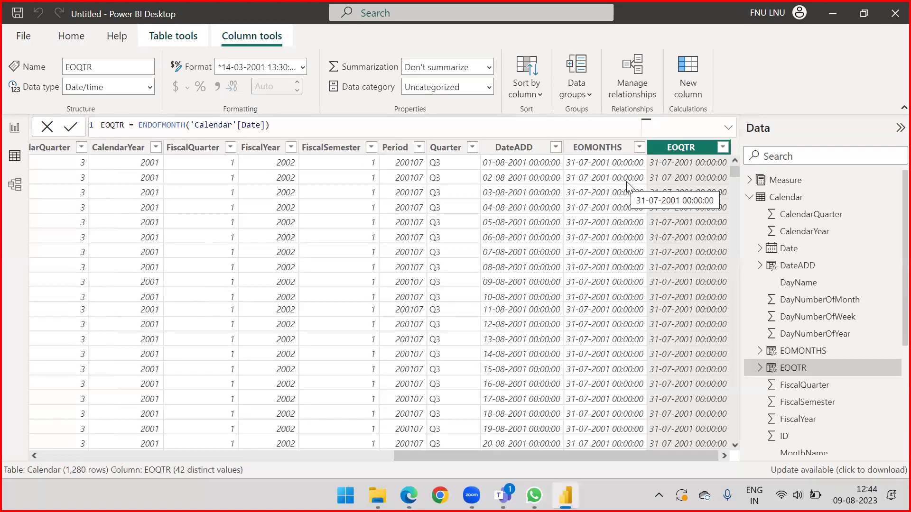
Replace ENDOFMONTH with ENDOFQUARTER in the EOQTR column formula, keeping the 'Calendar'[Date] argument, and commit the change
left_click(186, 125)
double_click(184, 125)
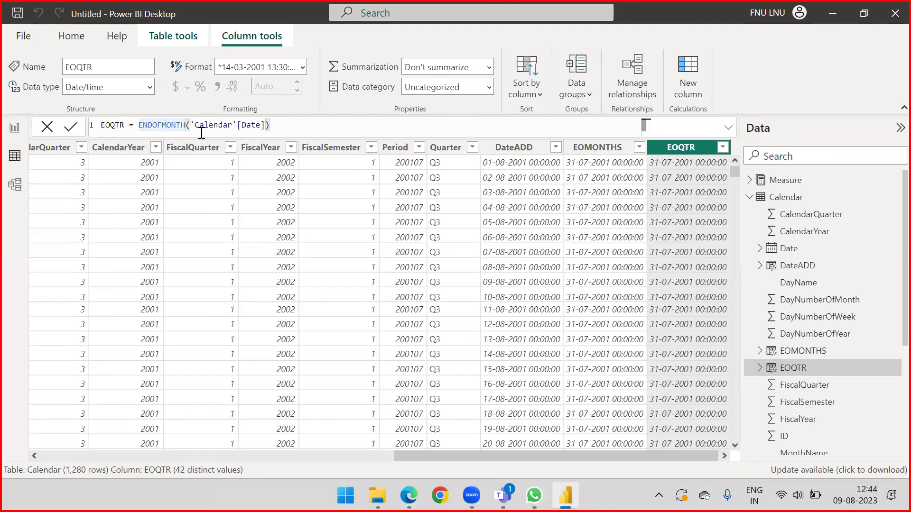
key("BackSpace")
key("BackSpace")
key("BackSpace")
key("BackSpace")
key("BackSpace")
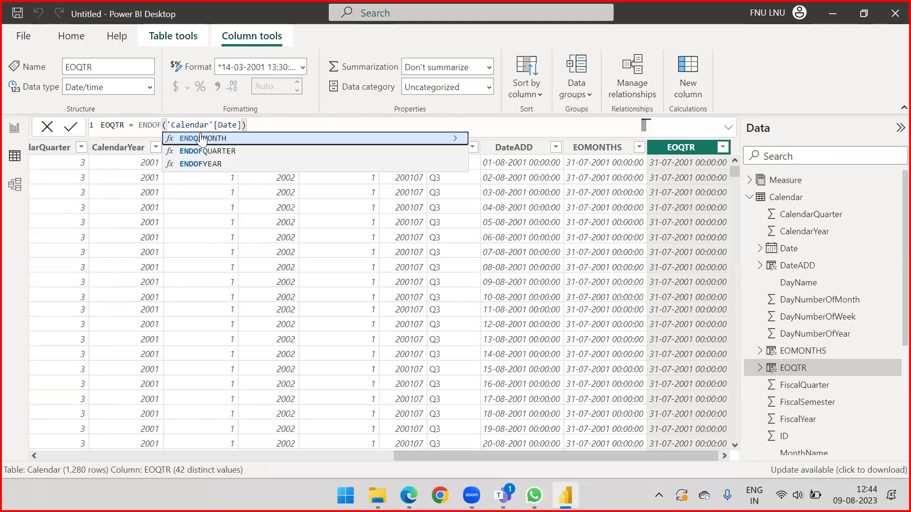
left_click(201, 151)
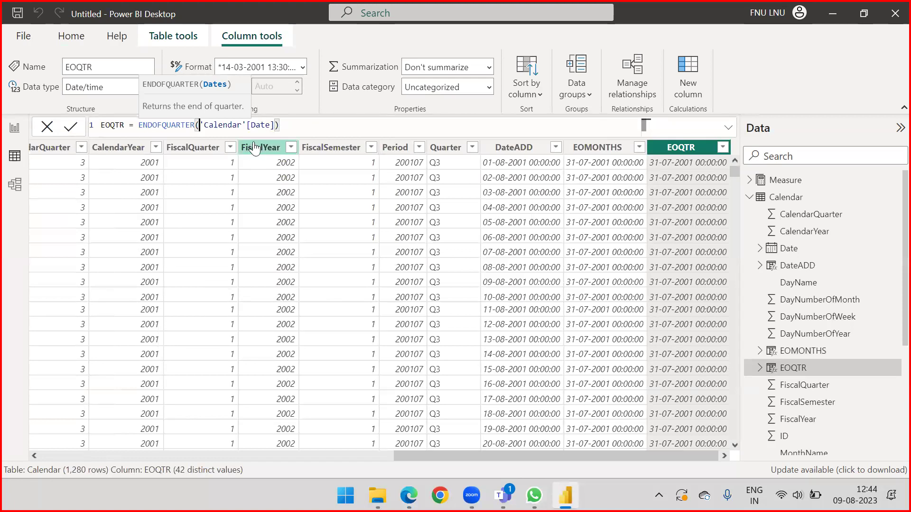
left_click(292, 127)
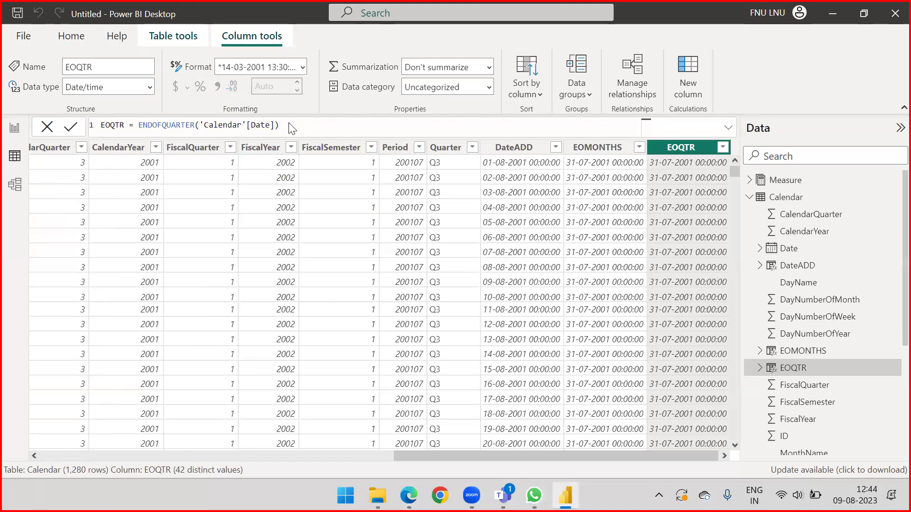
key("Return")
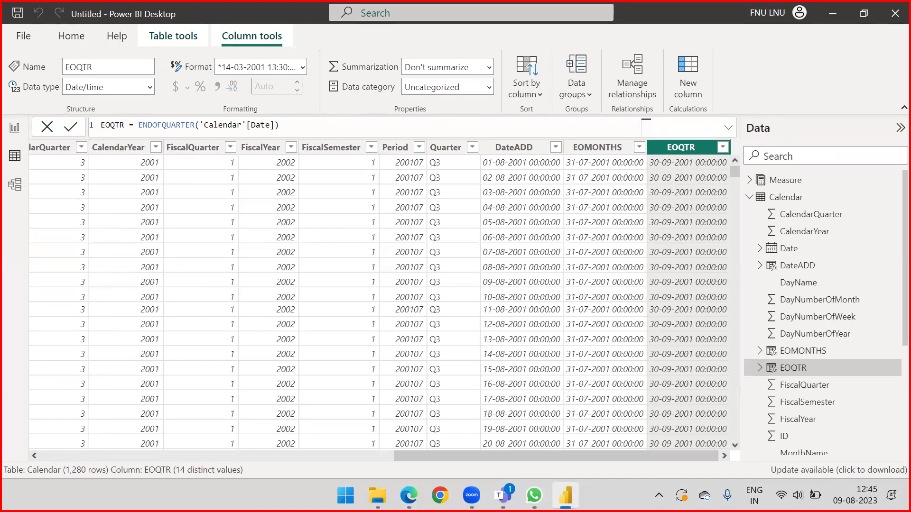
Return to the report view and remove the Calculate card from Page 1
key("alt+Tab")
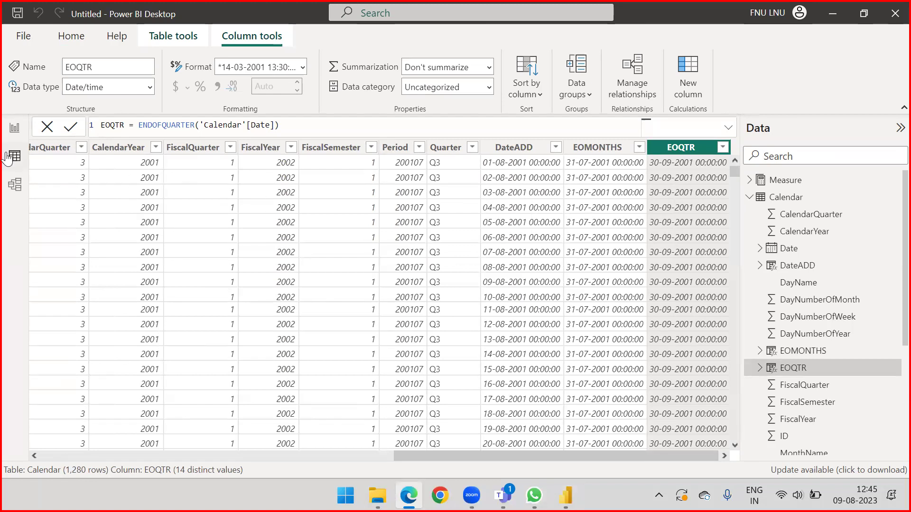
left_click(15, 129)
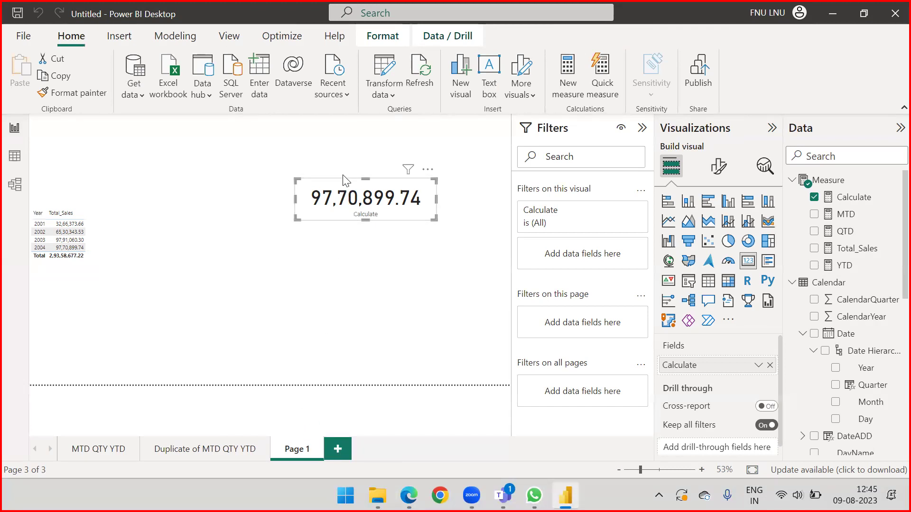
left_click(427, 169)
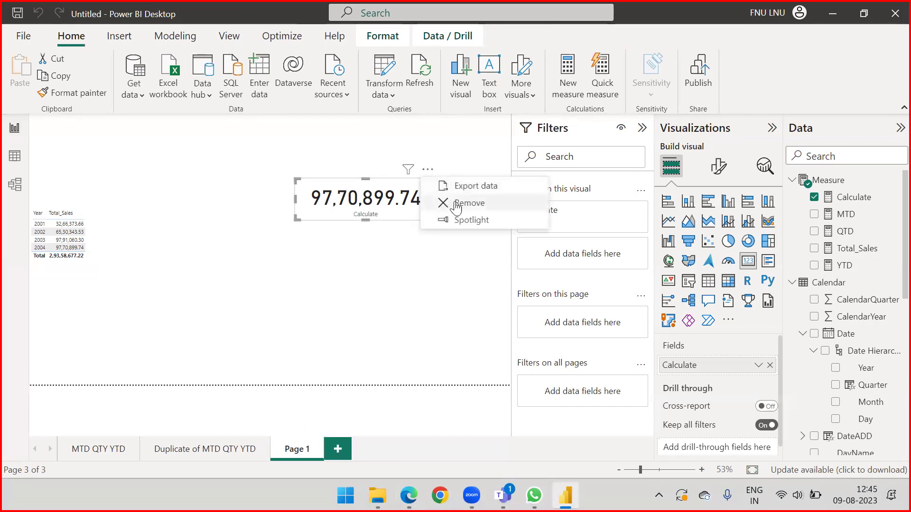
left_click(458, 204)
Enlarge the Year and Total_Sales table visual and set the font size of its values to 15
left_click(133, 221)
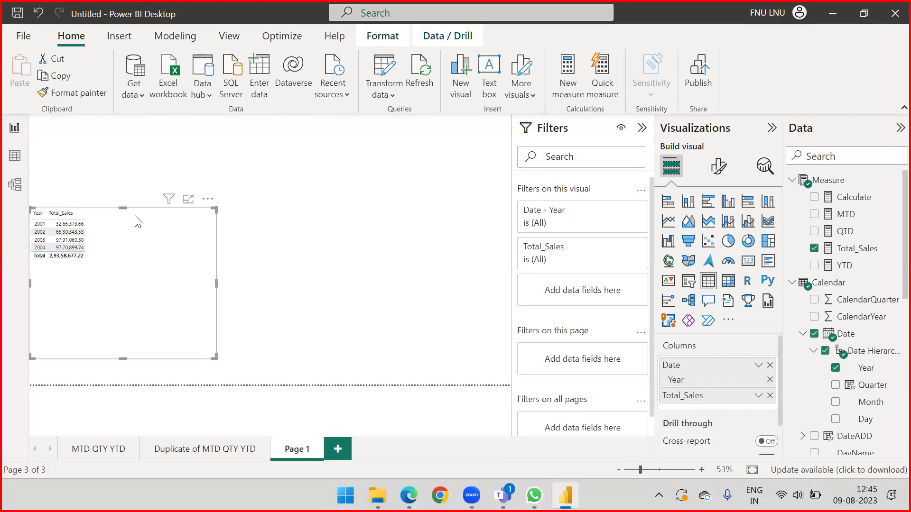
left_click_drag(216, 208, 334, 150)
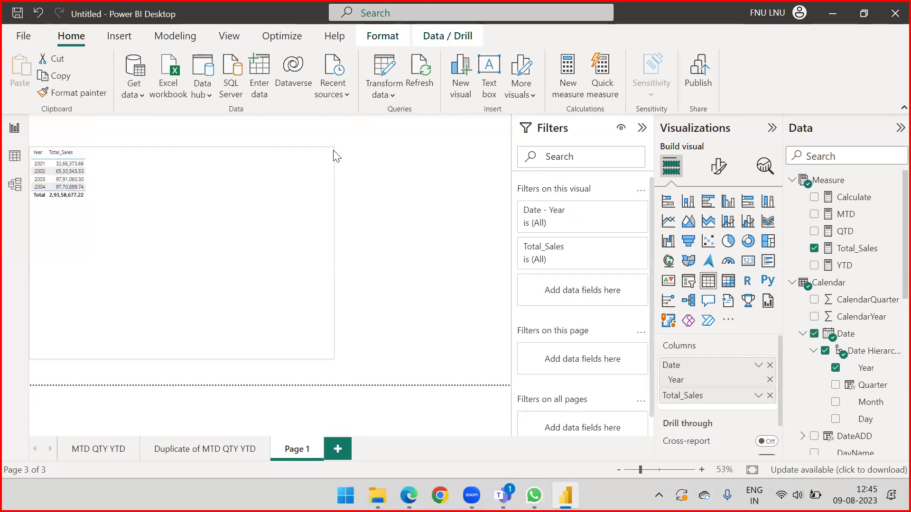
left_click(718, 167)
left_click(681, 322)
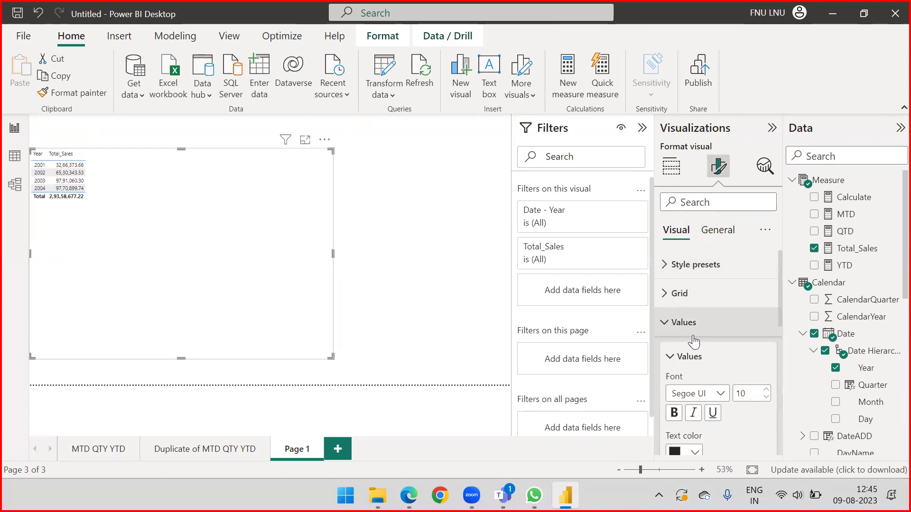
left_click(756, 393)
type("15")
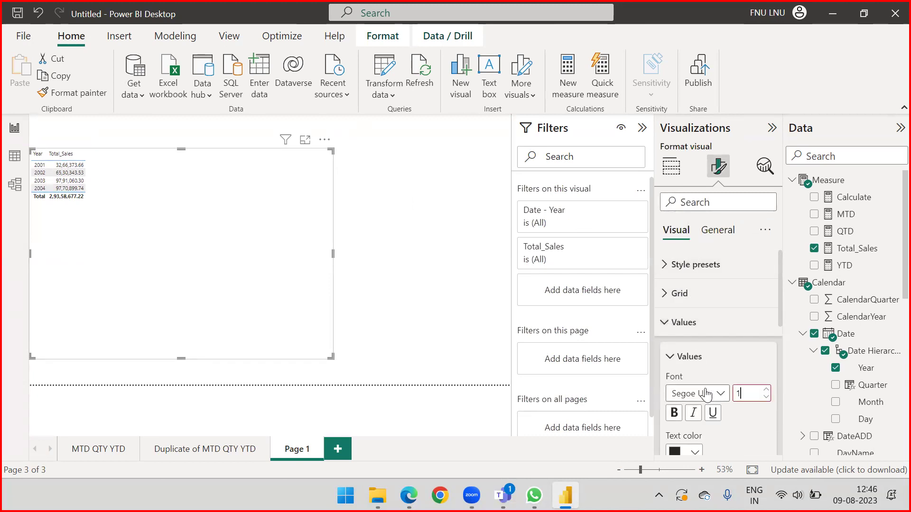
left_click(665, 322)
Increase the font size of the table's column headers to match its values
left_click(663, 351)
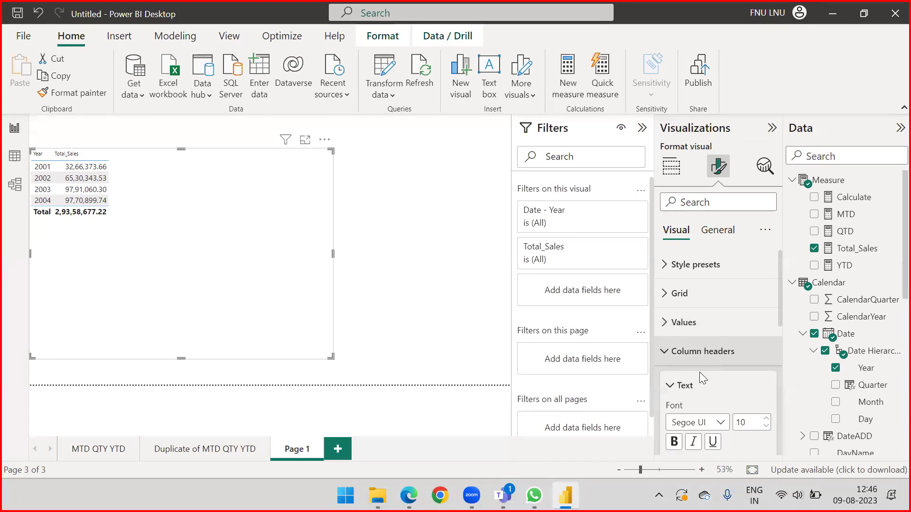
scroll(699, 372, "down", 1)
left_click(765, 389)
left_click(765, 389)
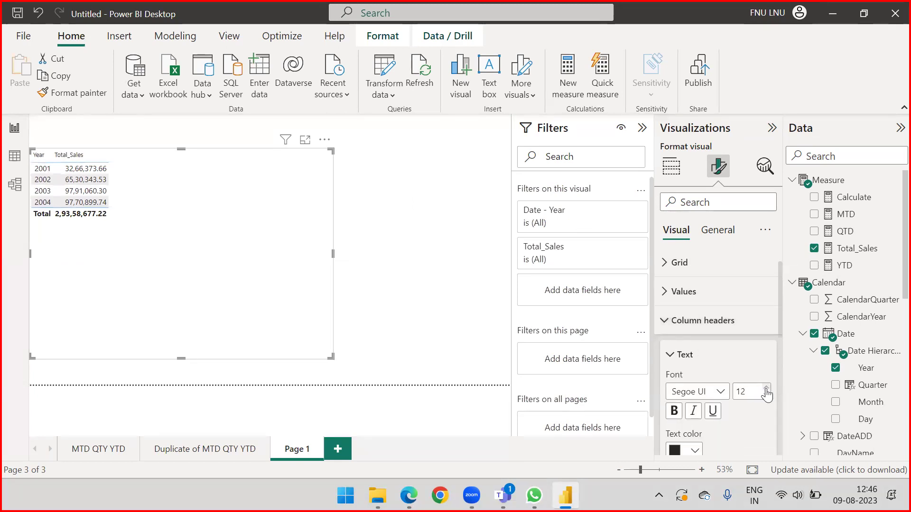
left_click(675, 355)
left_click(663, 328)
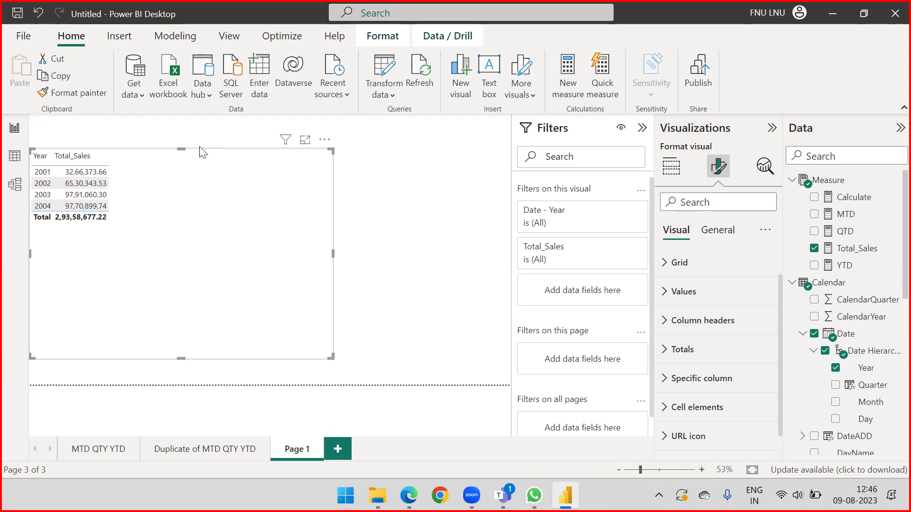
Shrink the table visual closer to its contents, move it toward the middle of the page and deselect it
left_click_drag(331, 357, 240, 271)
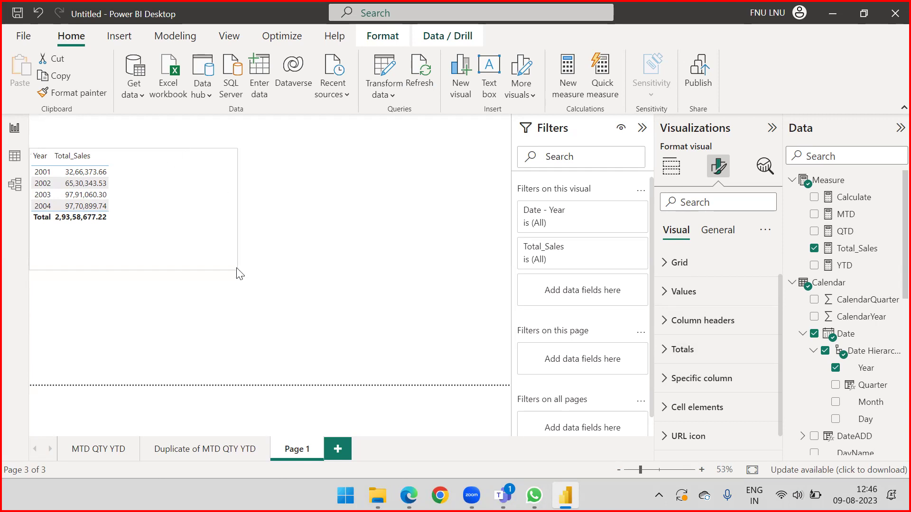
left_click(408, 204)
left_click(155, 152)
left_click_drag(155, 152, 310, 167)
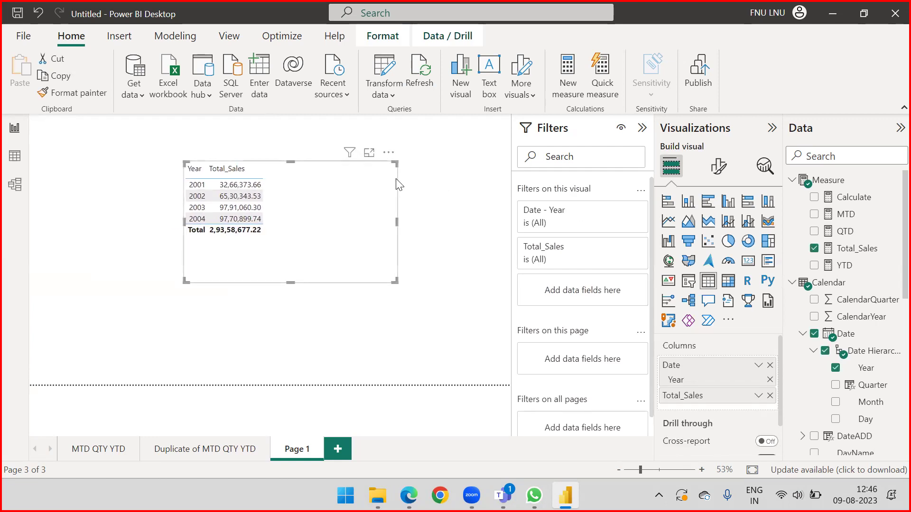
left_click(484, 182)
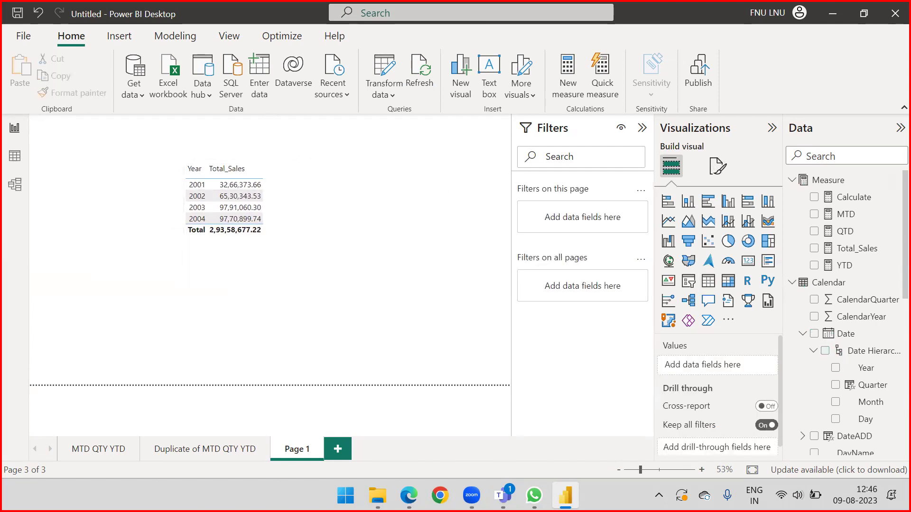
key("alt+Tab")
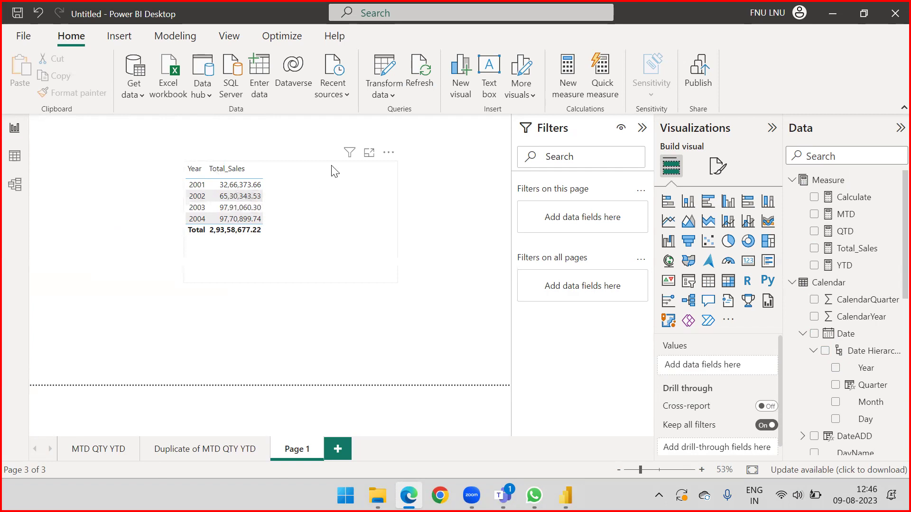
key("alt+Tab")
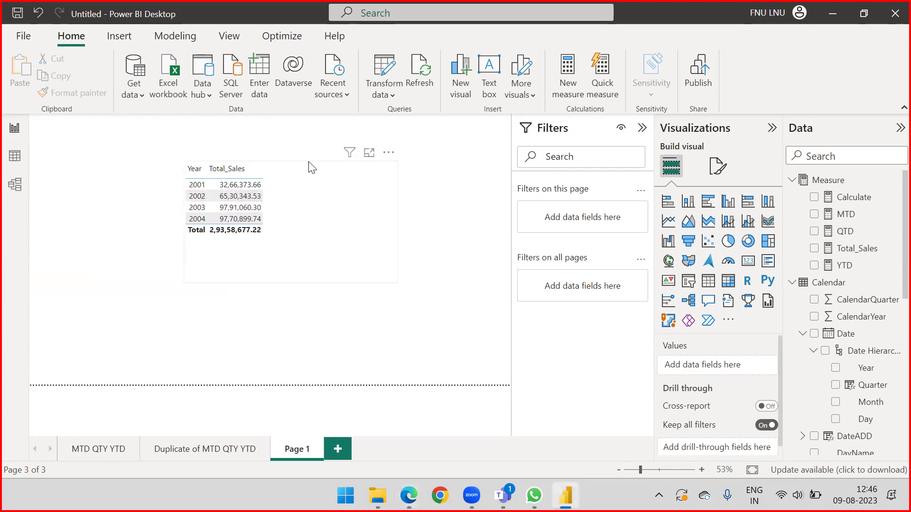
left_click(311, 167)
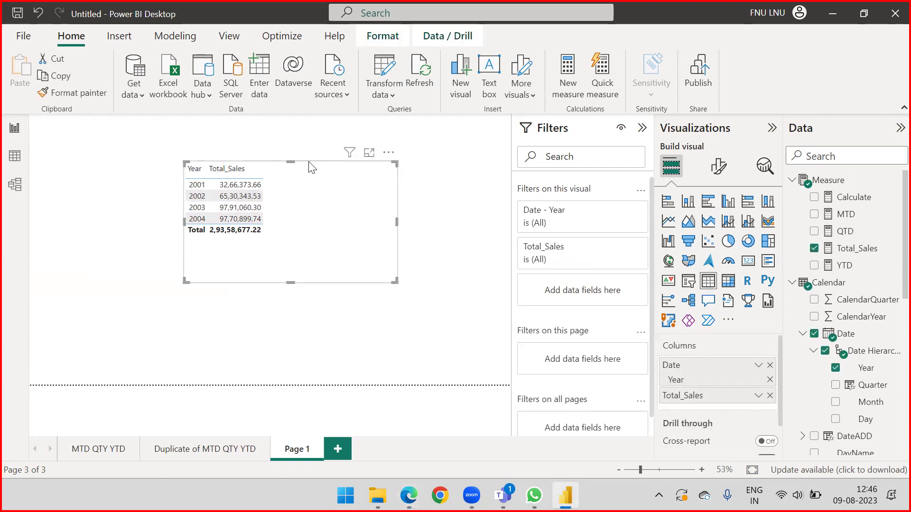
left_click(433, 198)
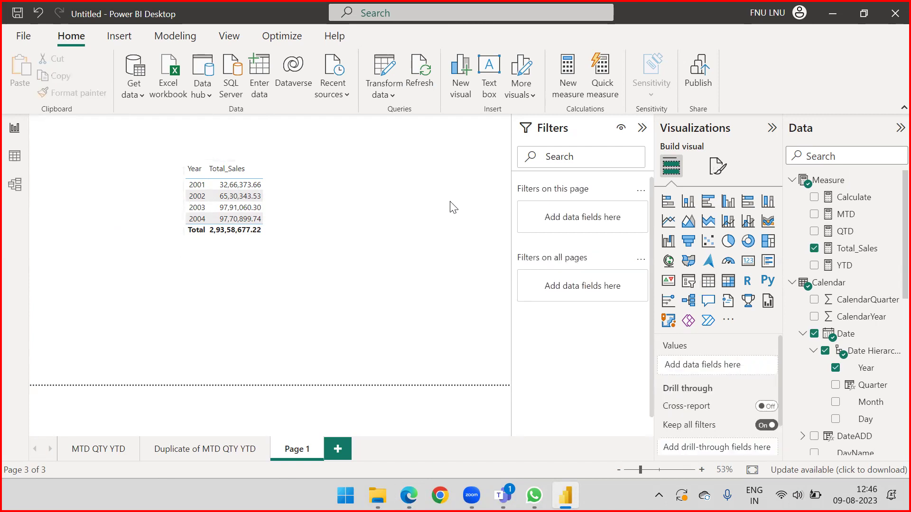
Create a new measure named NextYear in the Measure table and begin its formula with the CALCULATE function
left_click(831, 182)
right_click(831, 182)
left_click(750, 213)
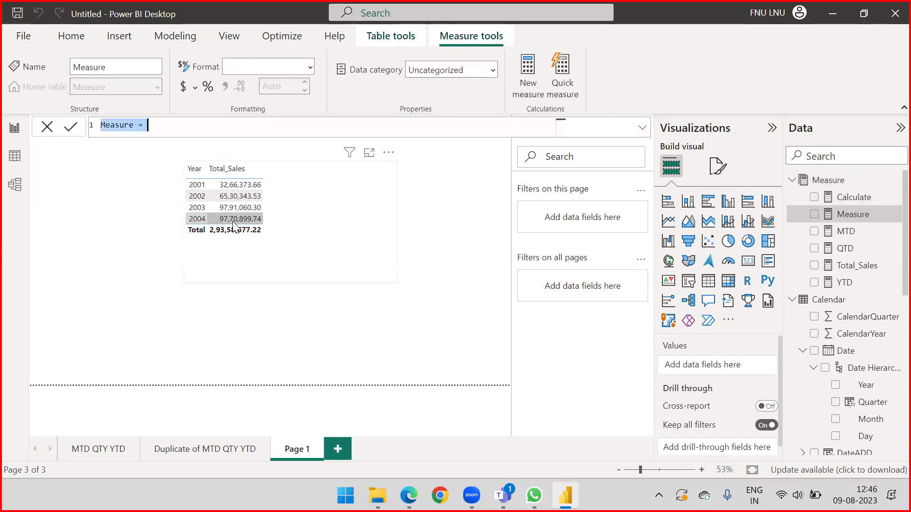
type("NextYear = ")
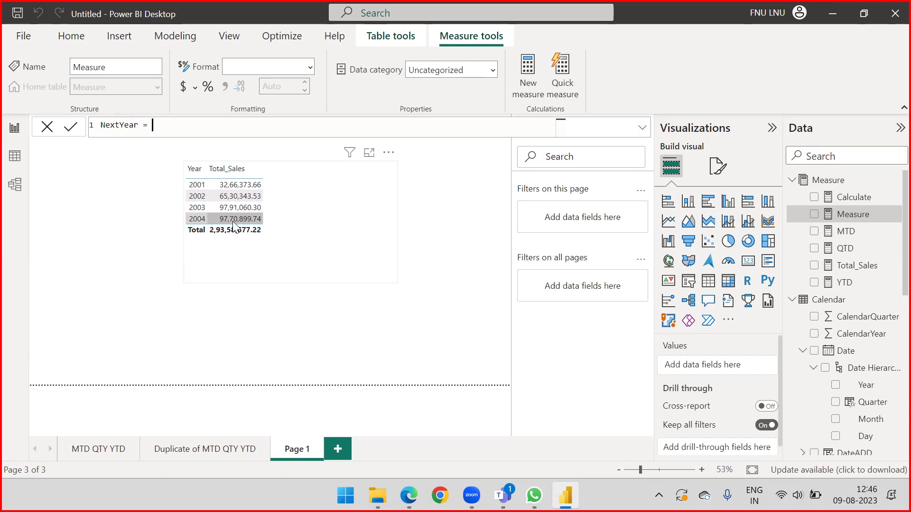
type("CAL")
key("Down")
key("Tab")
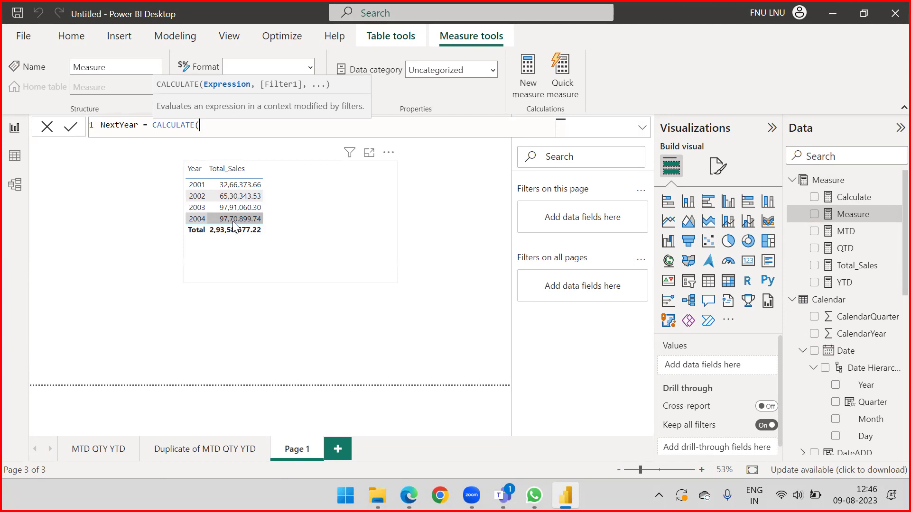
Enter [Total_Sales] as the expression of the CALCULATE function, followed by a comma
type("tot")
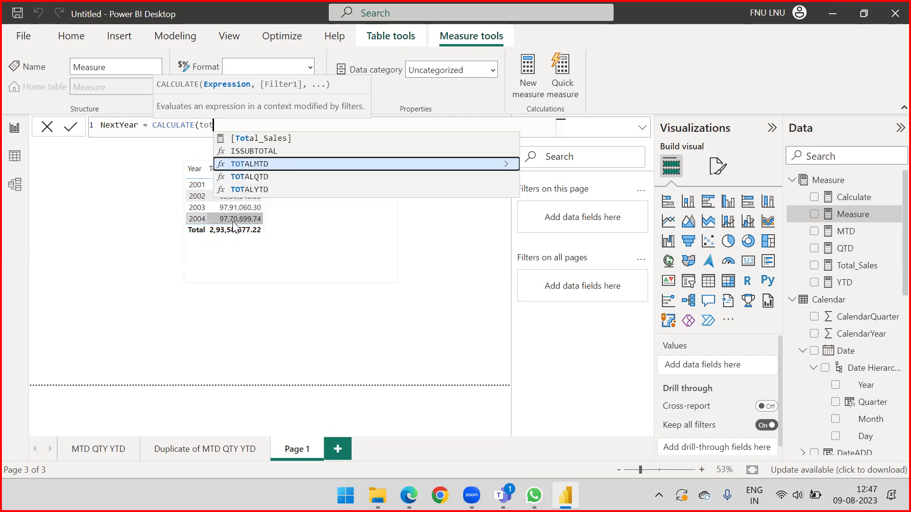
key("Up")
key("Up")
key("Tab")
type(",")
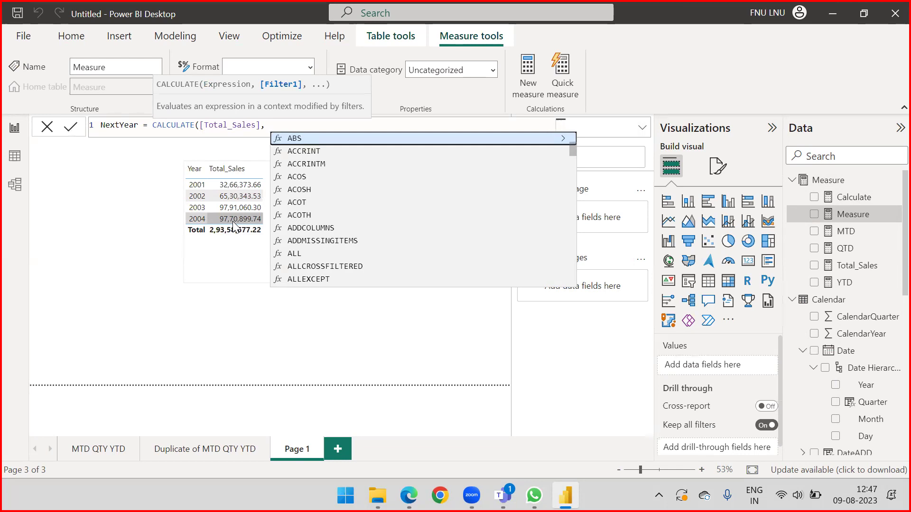
Insert the NEXTYEAR function as the filter argument of CALCULATE in the NextYear formula
type(" Ne")
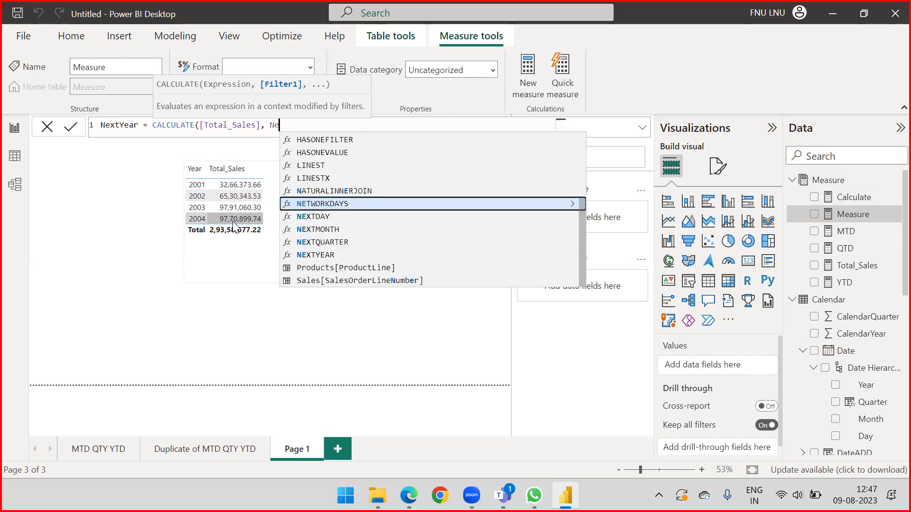
key("Down")
key("Down")
key("Down")
key("Down")
key("Tab")
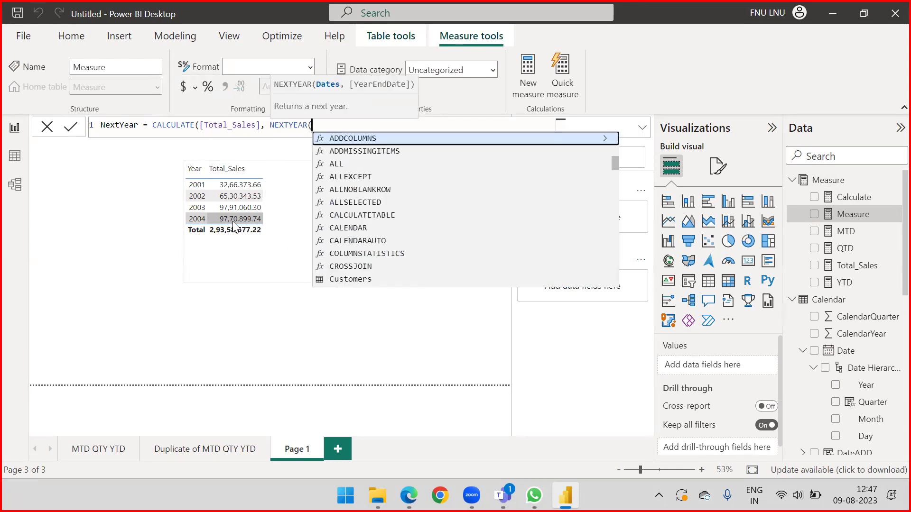
Enter 'Calendar'[Date] as the dates argument of the NEXTYEAR function in the NextYear formula
type("Cale")
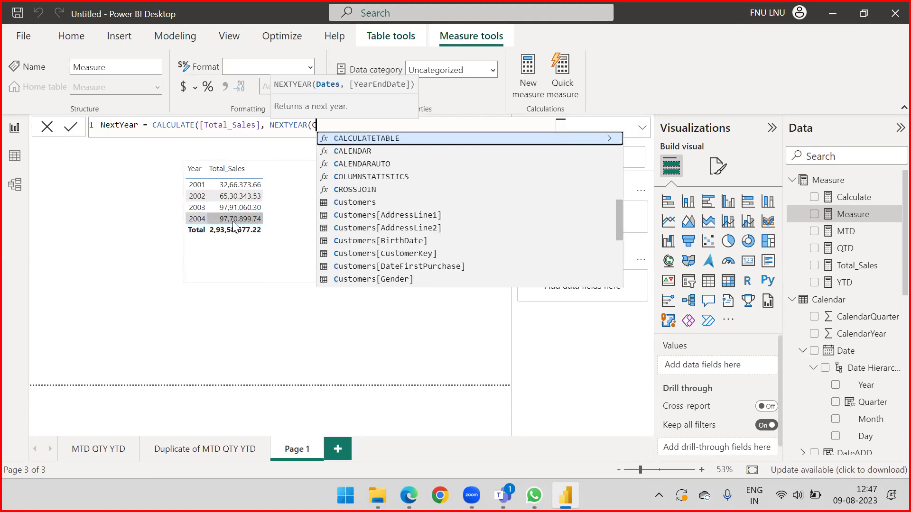
key("Down")
key("Down")
key("Down")
key("Tab")
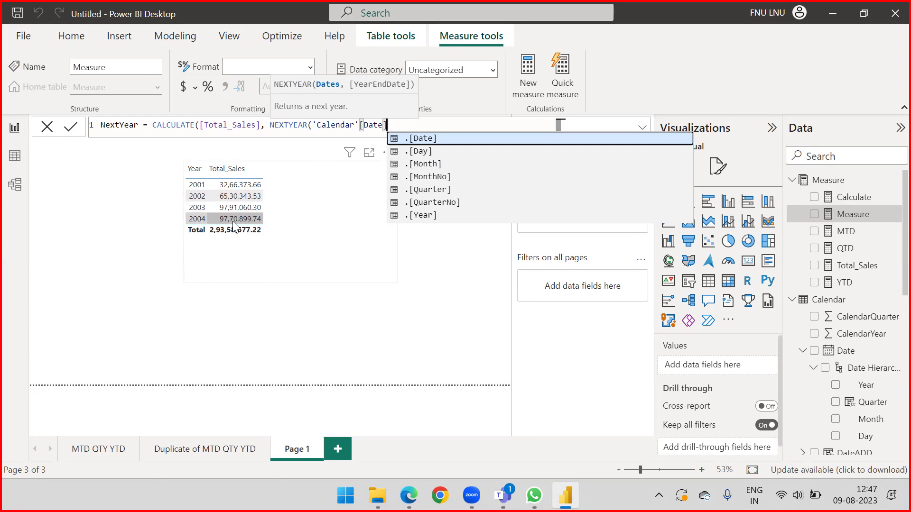
type(",")
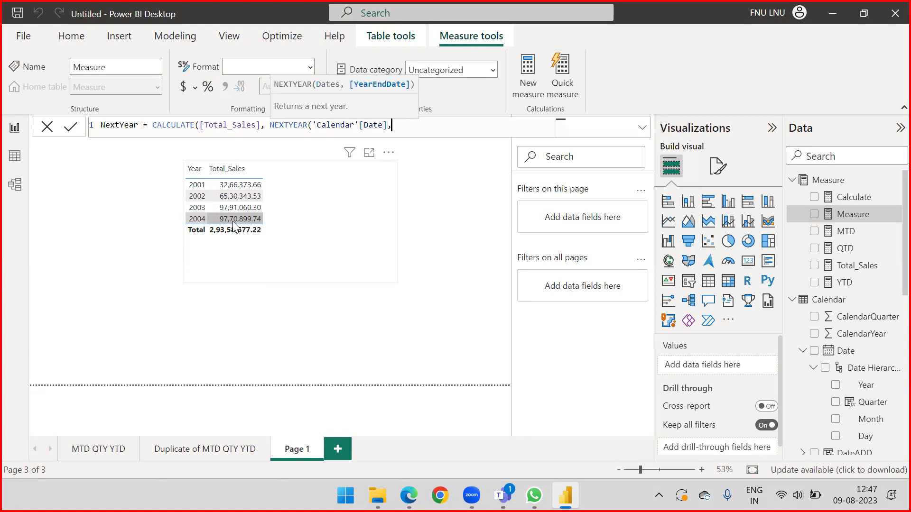
key("BackSpace")
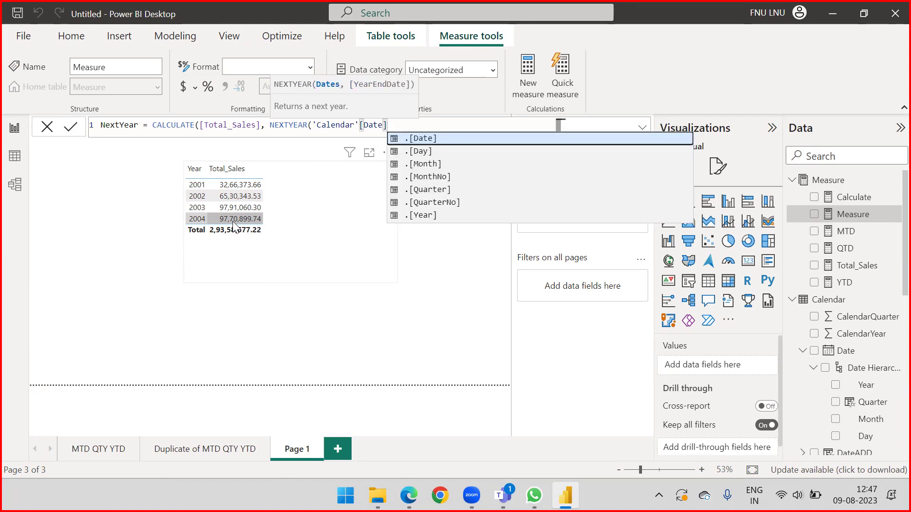
type(",")
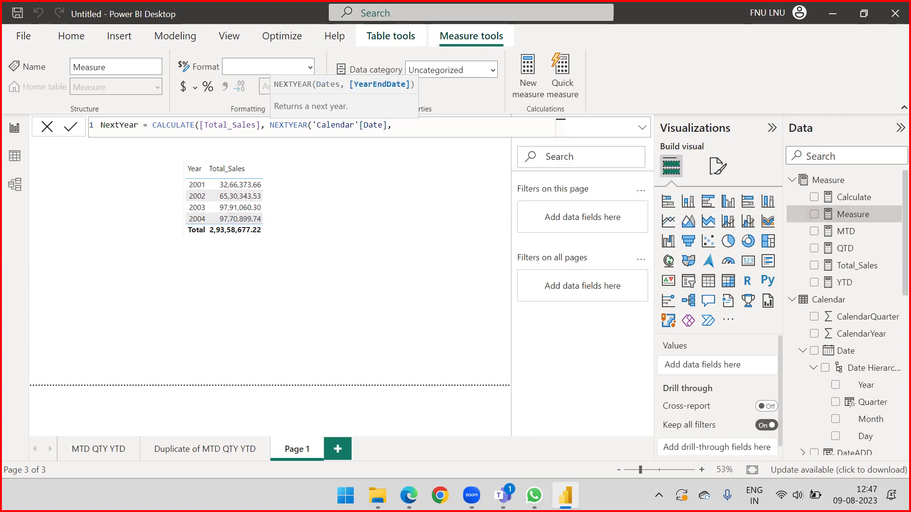
key("alt+Tab")
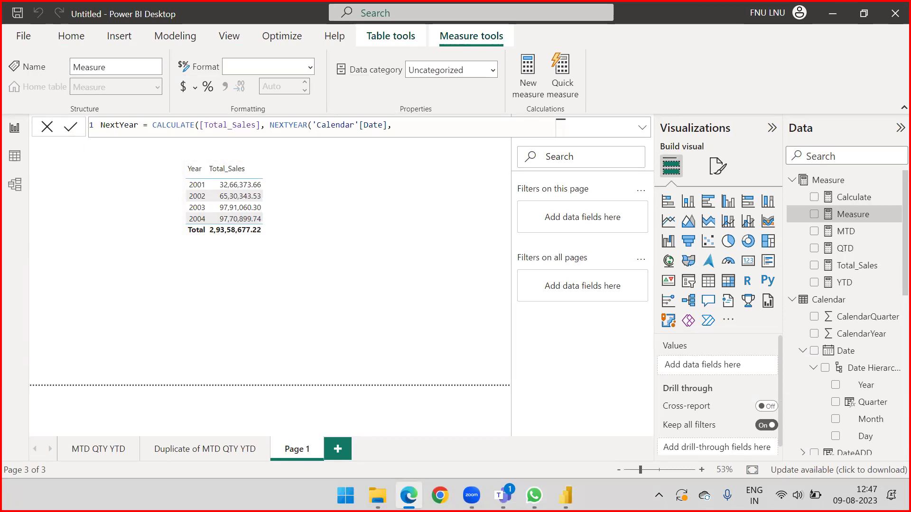
left_click(392, 135)
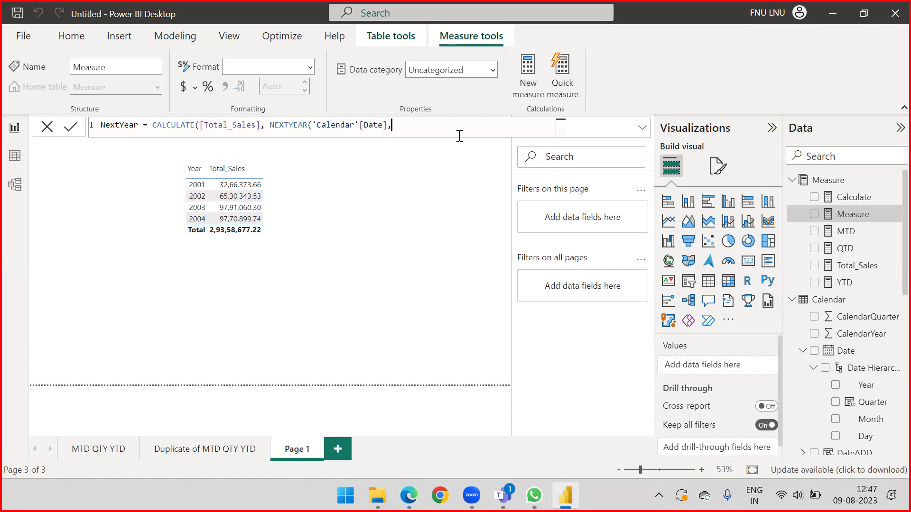
type("Nex")
key("BackSpace")
key("BackSpace")
key("BackSpace")
key("BackSpace")
key("alt+Tab")
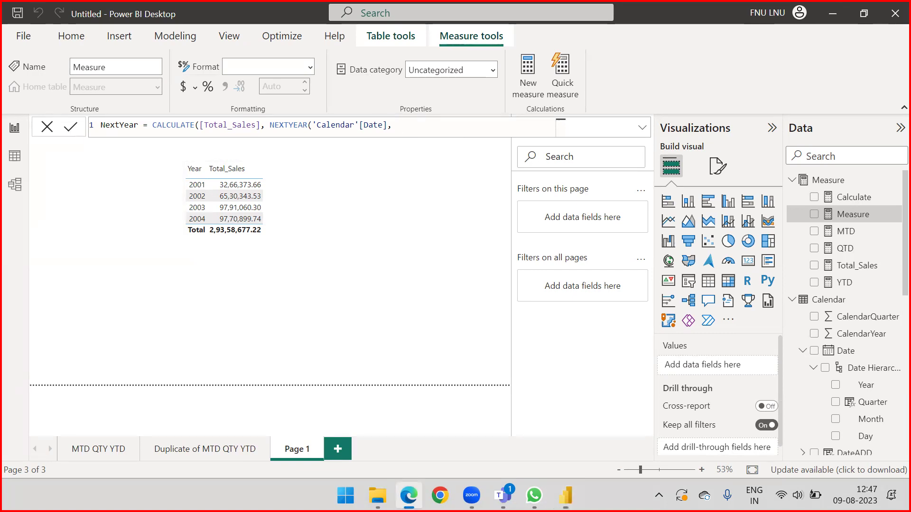
left_click(402, 125)
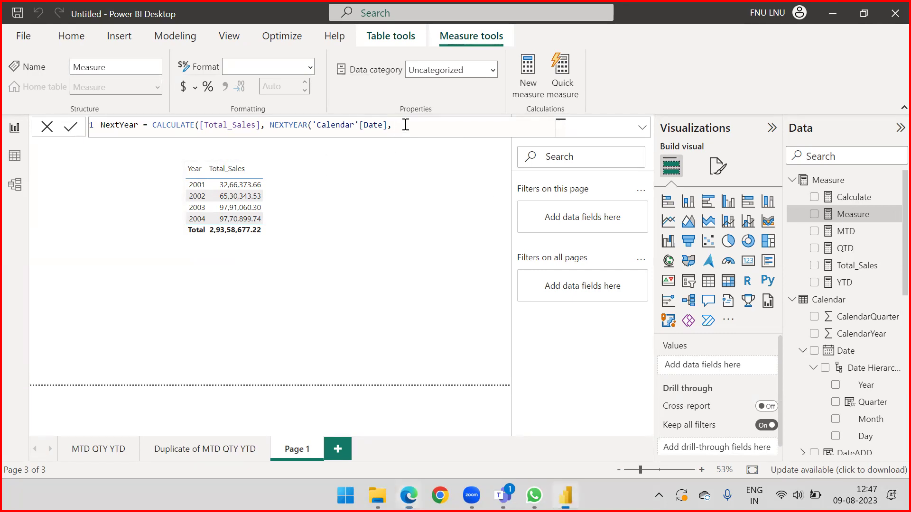
key("BackSpace")
key("BackSpace")
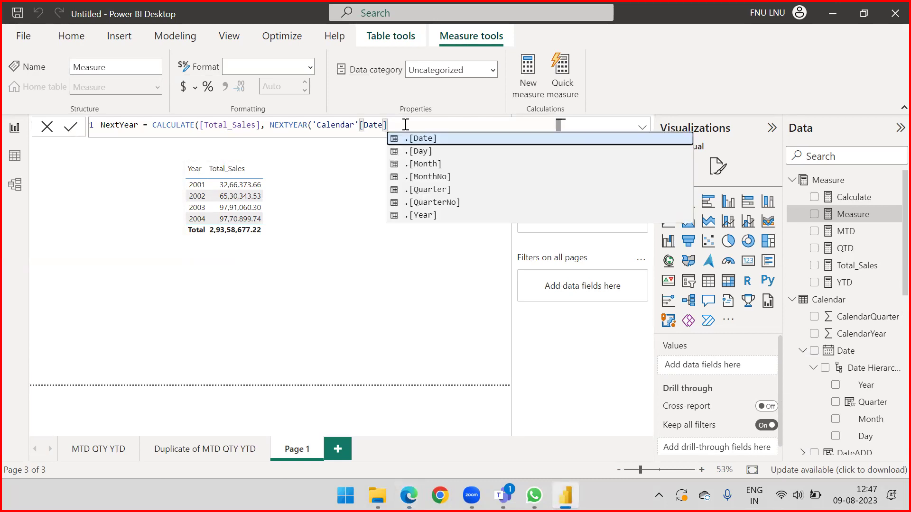
Close both functions and commit the NextYear measure, adding it as a column to the Year and Total_Sales table visual
type(")")
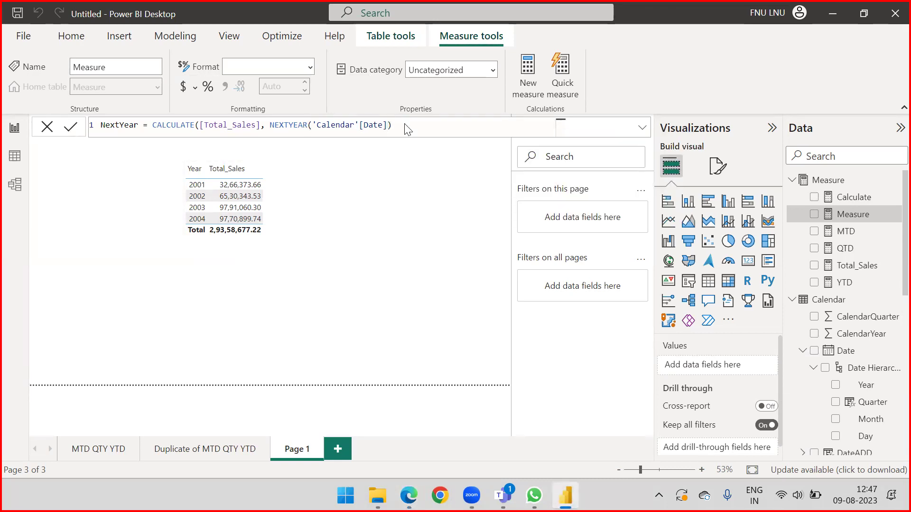
type(")")
key("Return")
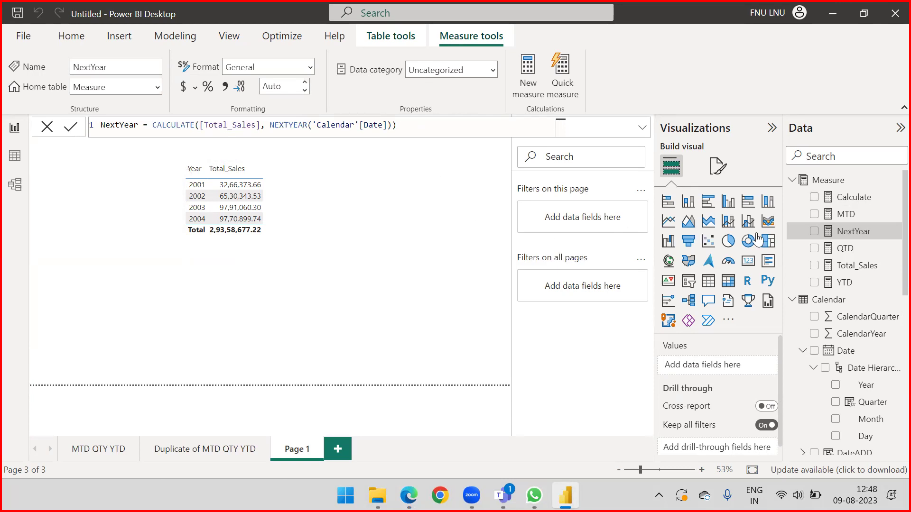
left_click_drag(851, 233, 284, 205)
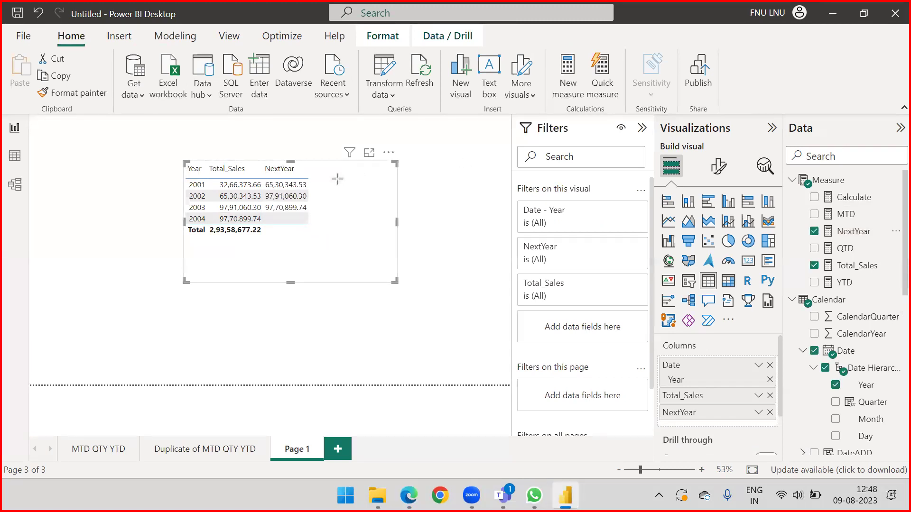
mouse_move(245, 194)
left_mouse_down()
mouse_move(265, 186)
mouse_move(264, 197)
left_mouse_up()
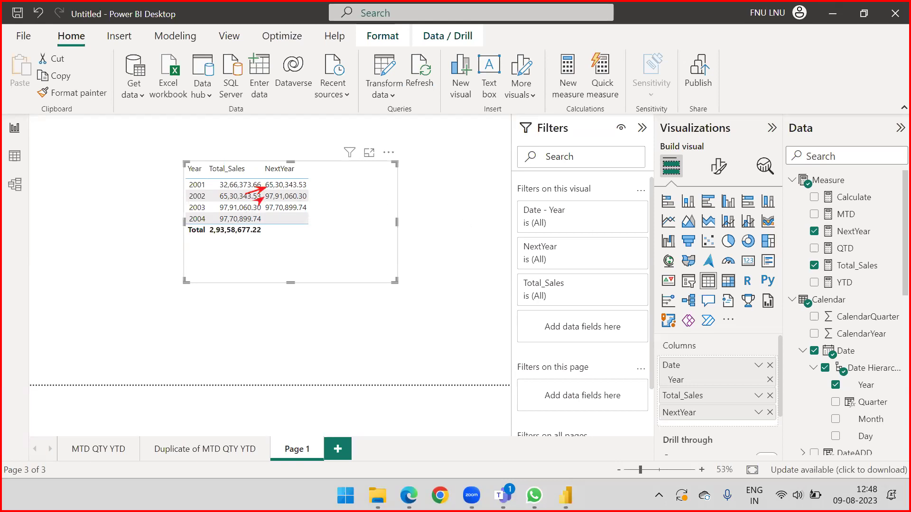
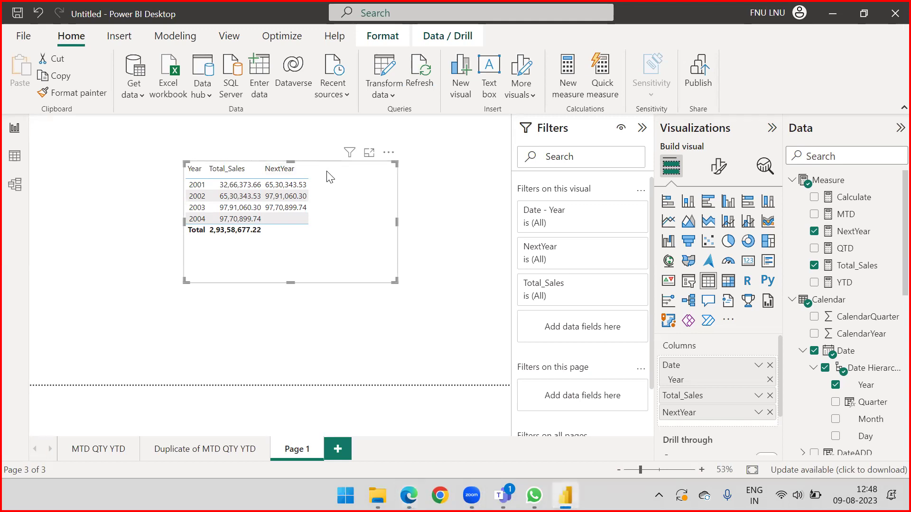
Copy the whole NextYear formula and paste it over the default text of a new measure in the Measure table
left_click(838, 233)
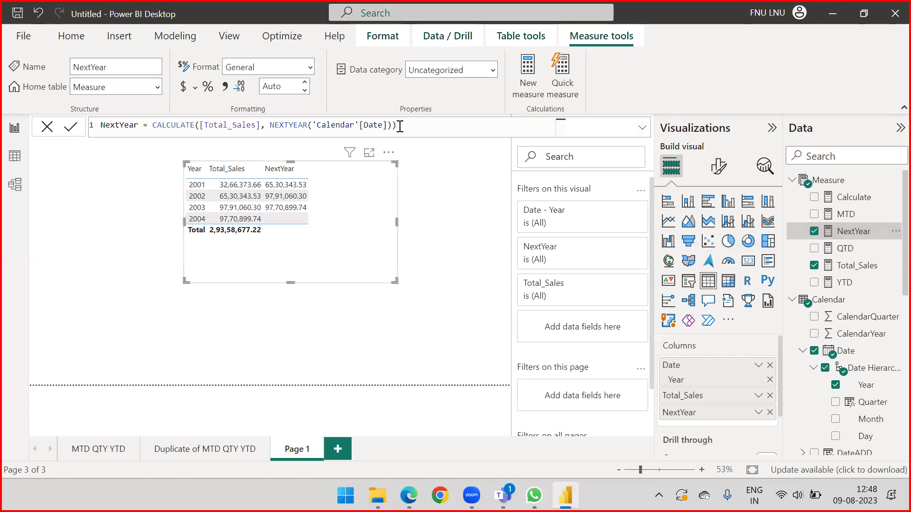
left_click_drag(397, 125, 33, 129)
key("ctrl+c")
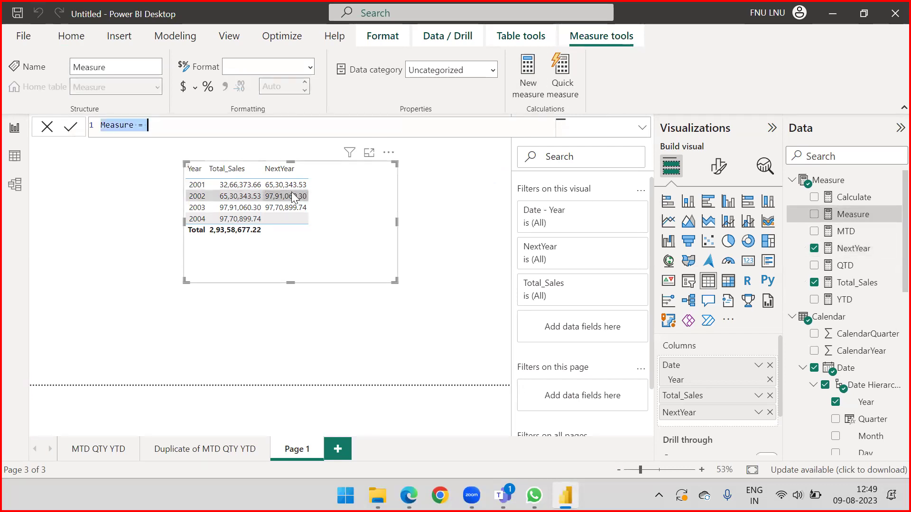
mouse_move(503, 495)
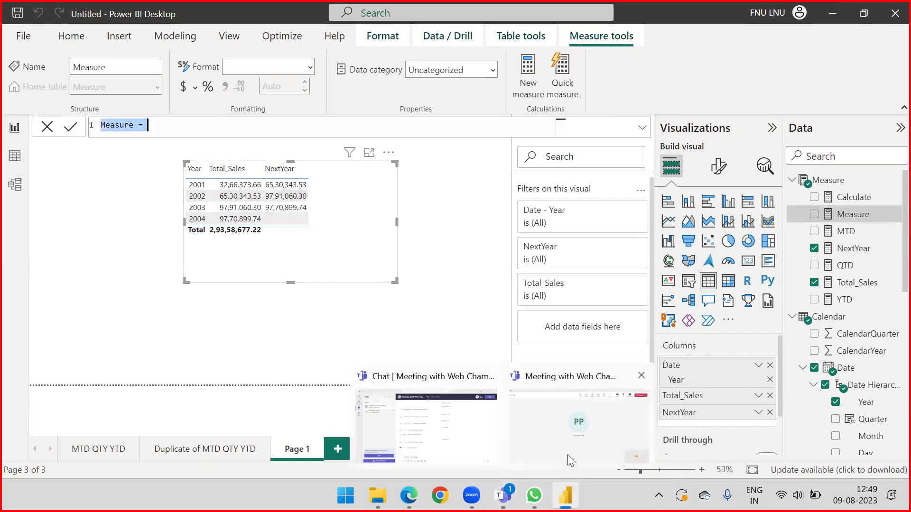
left_click(568, 454)
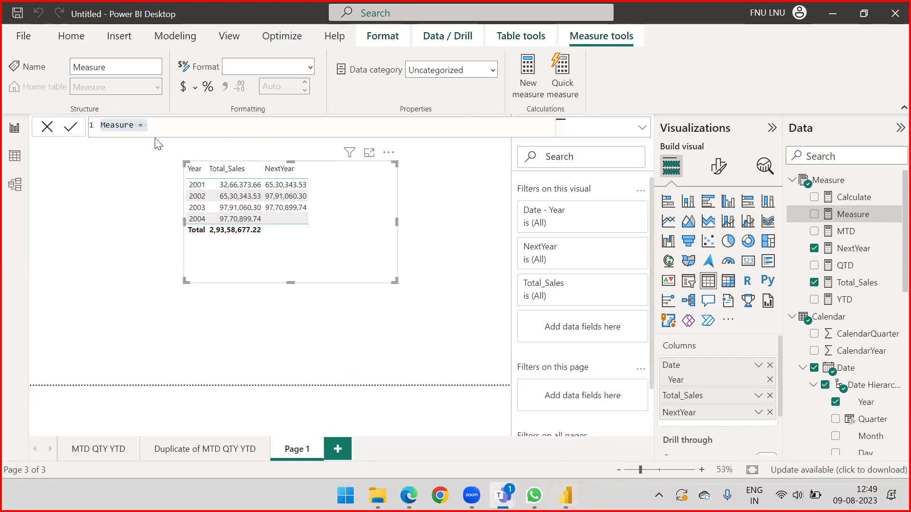
left_click(151, 126)
key("ctrl+a")
key("ctrl+v")
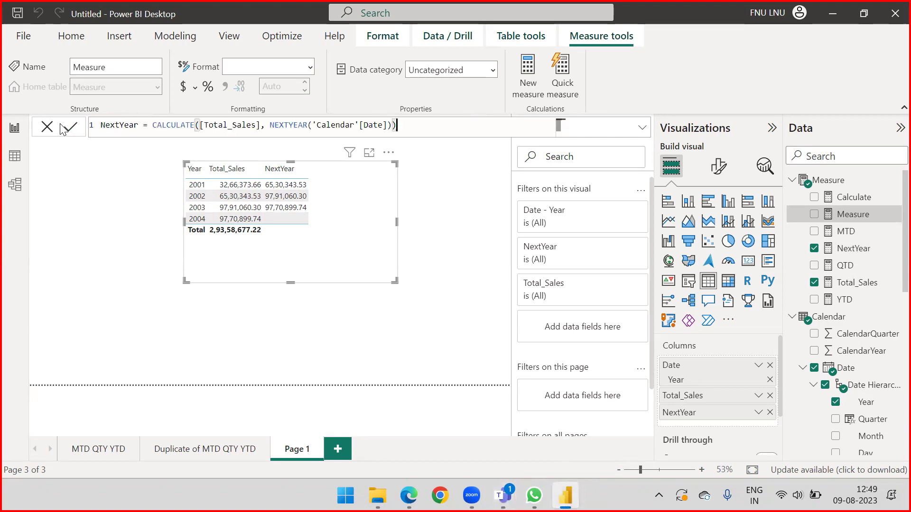
Rename the pasted measure in its formula to Parallel Period
left_click_drag(139, 126, 66, 130)
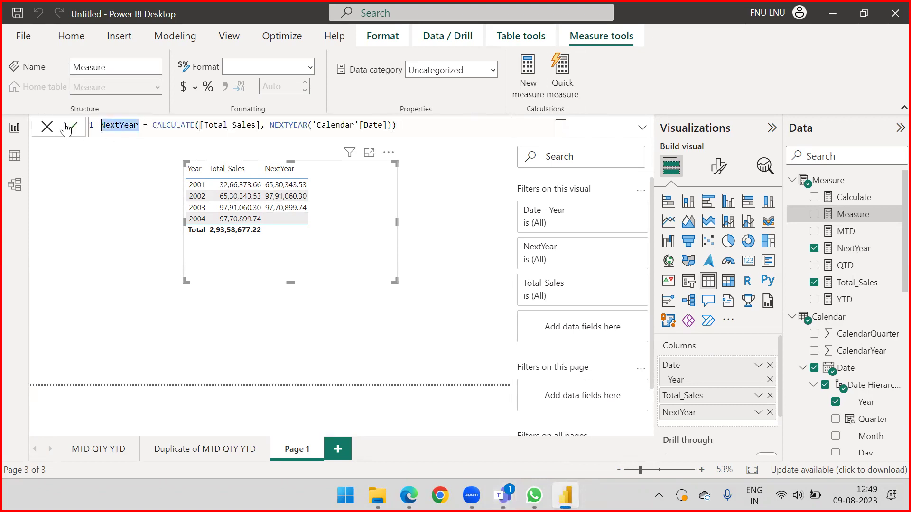
type("Paraller")
key("BackSpace")
type("l Peri")
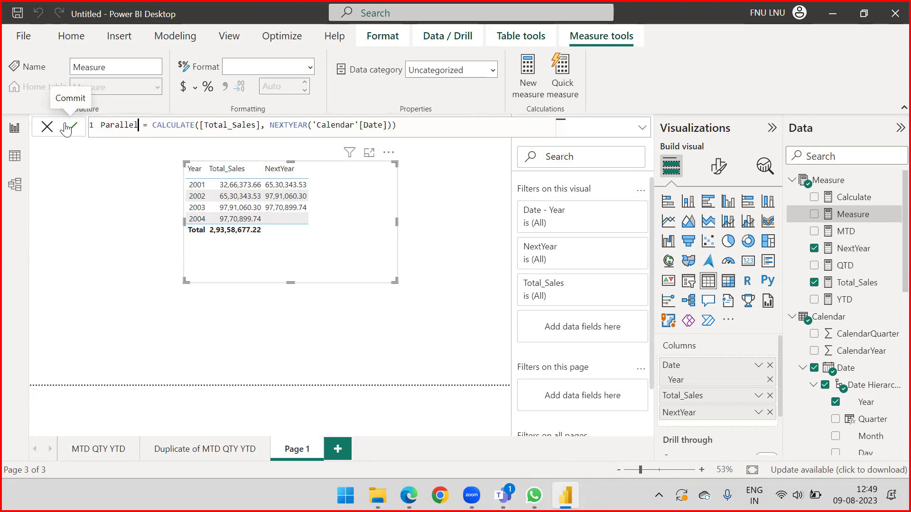
type("od")
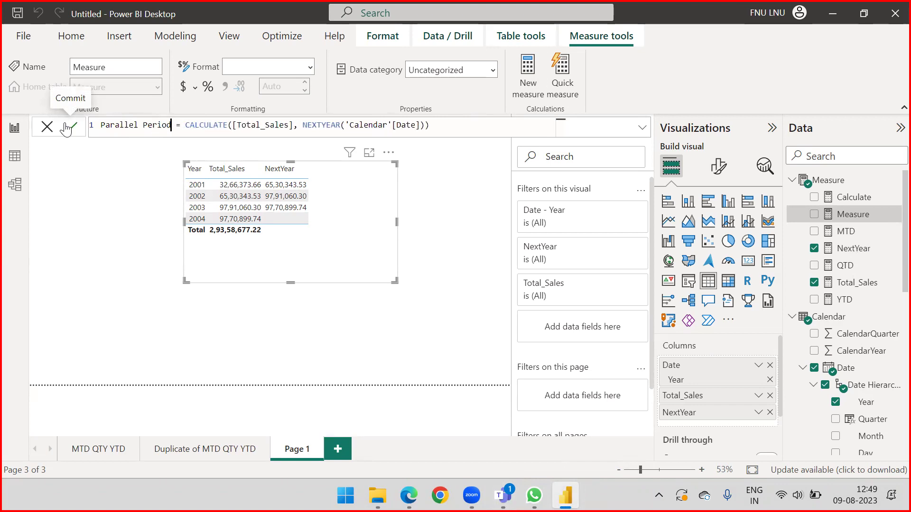
Replace the NEXTYEAR filter in the Parallel Period formula with PARALLELPERIOD, using 'Calendar'[Date] as its dates argument
left_click_drag(303, 125, 426, 125)
key("BackSpace")
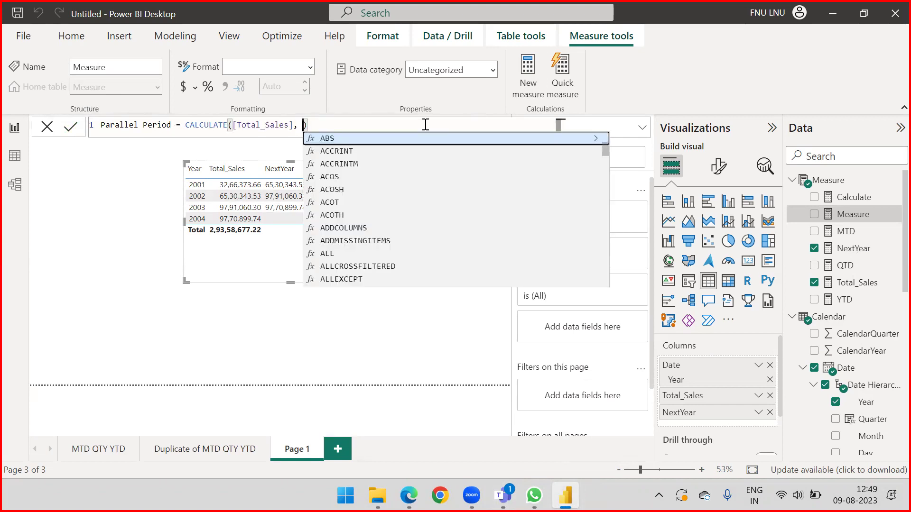
type("pa")
key("Tab")
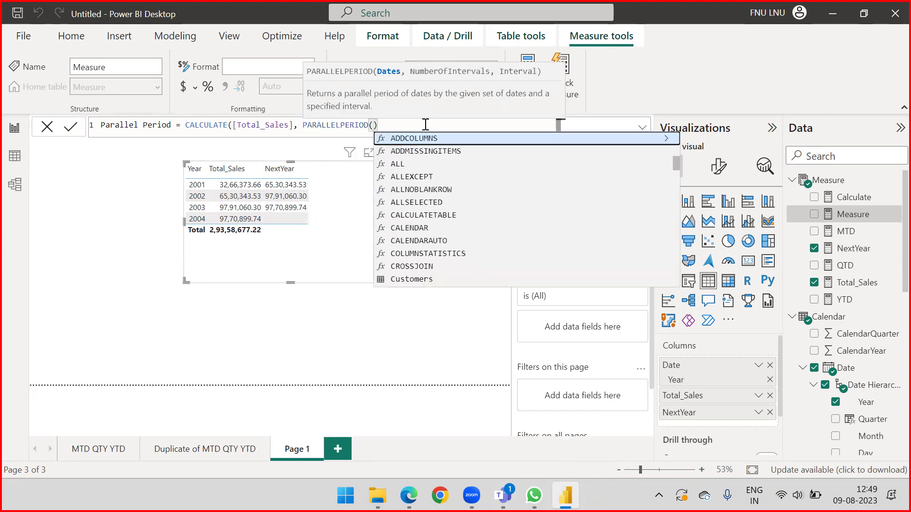
type("cale")
key("Down")
key("Down")
key("Down")
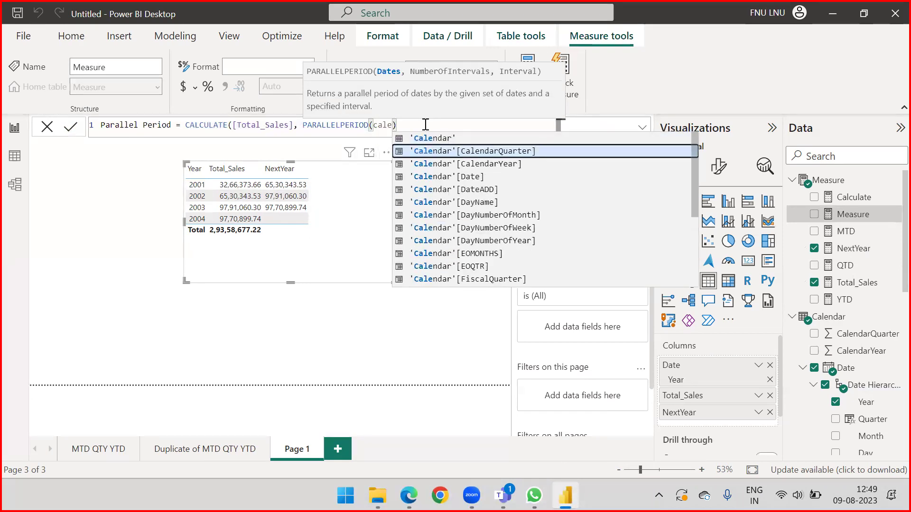
key("Tab")
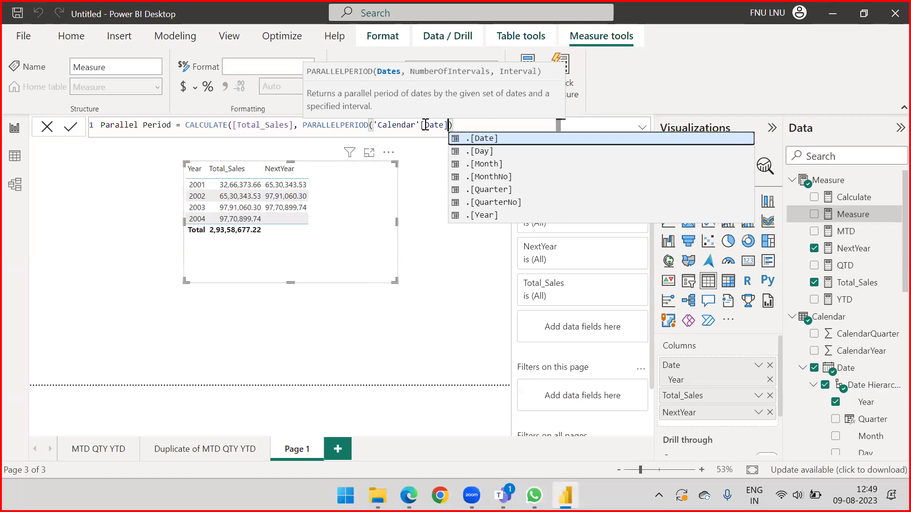
Complete PARALLELPERIOD with 1 interval of YEAR, commit the Parallel Period measure and add it to the table visual
type(", 1")
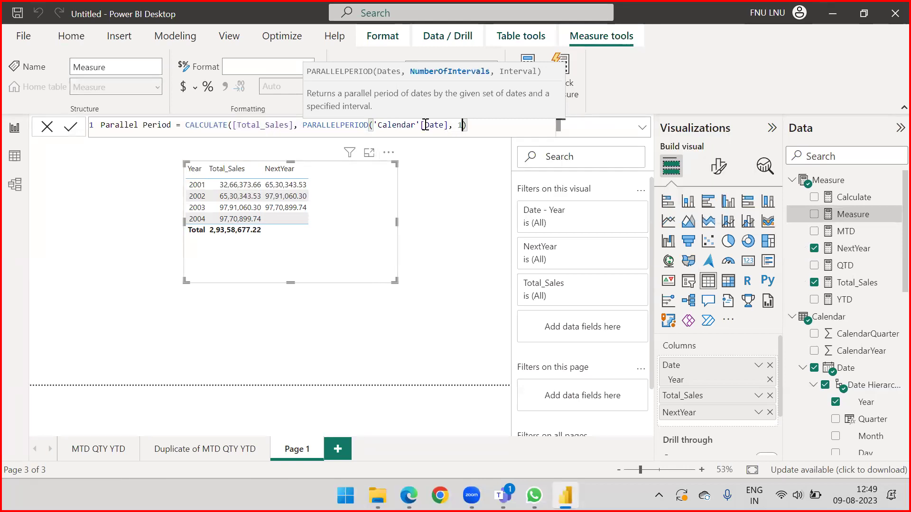
type(",")
key("Down")
key("Down")
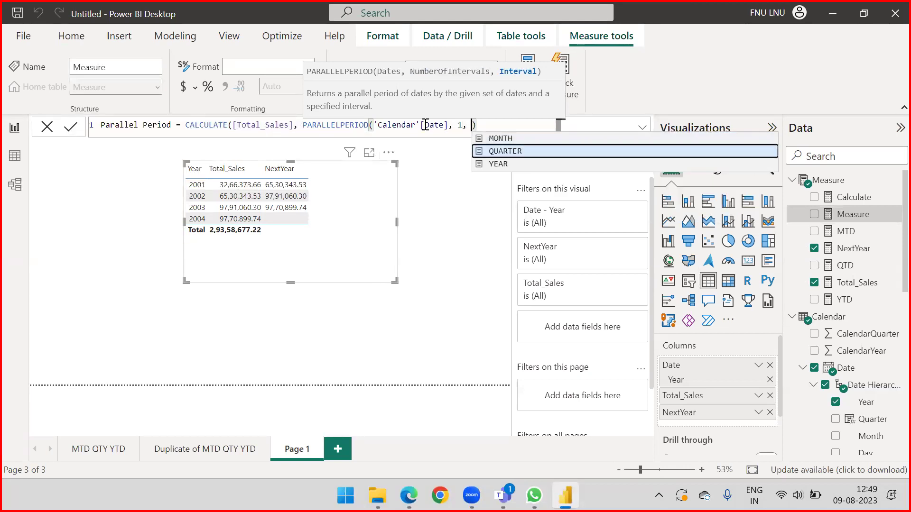
key("Tab")
key("End")
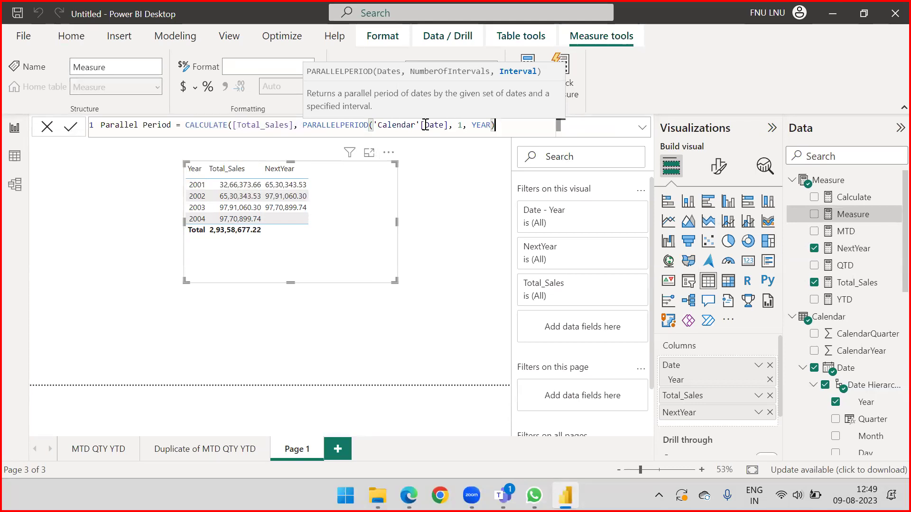
type(")")
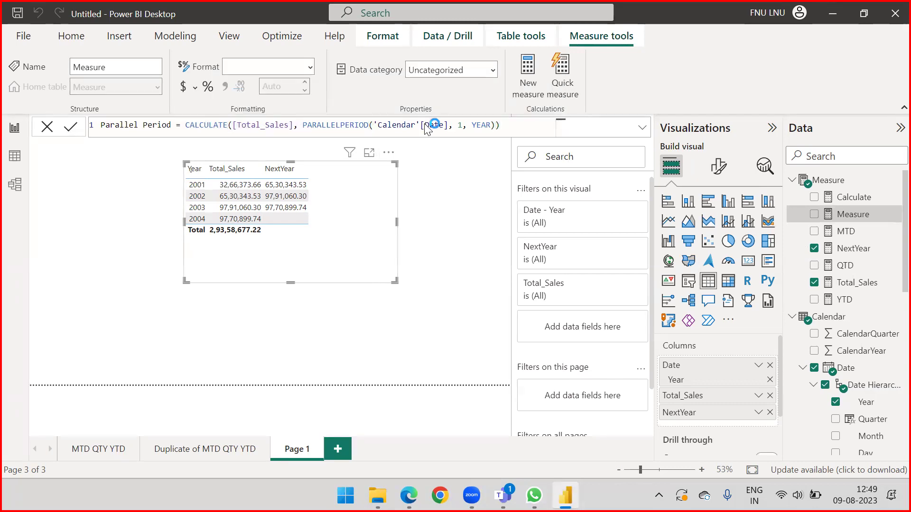
key("Return")
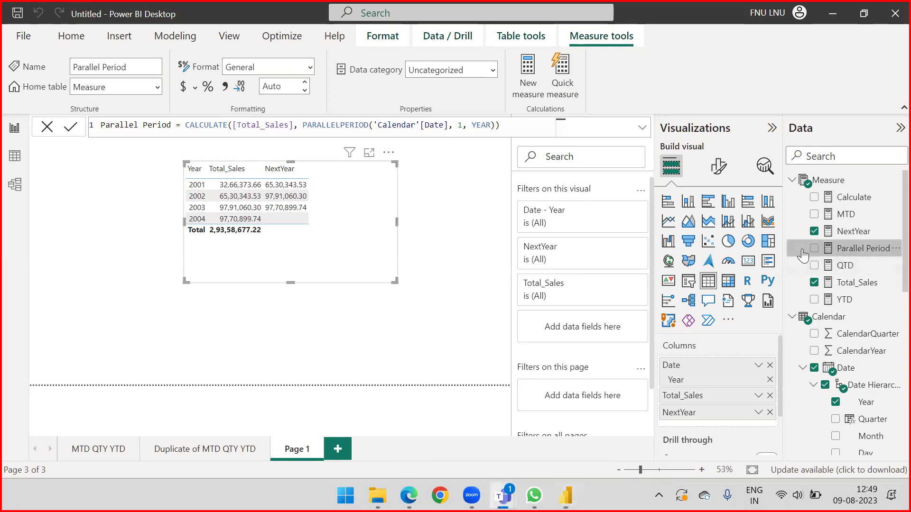
left_click_drag(802, 251, 348, 204)
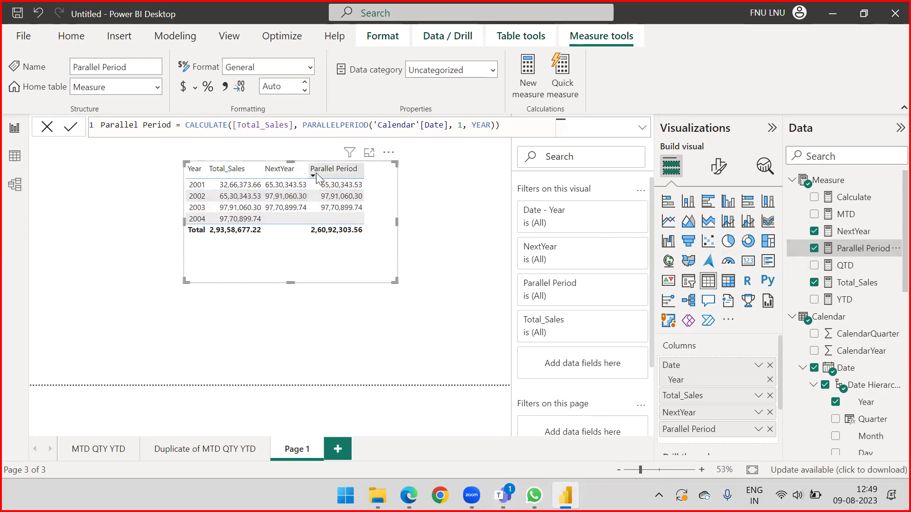
Change the number of intervals in the Parallel Period formula to -1 and commit the measure
left_click(459, 125)
type("-")
left_click(512, 126)
key("Return")
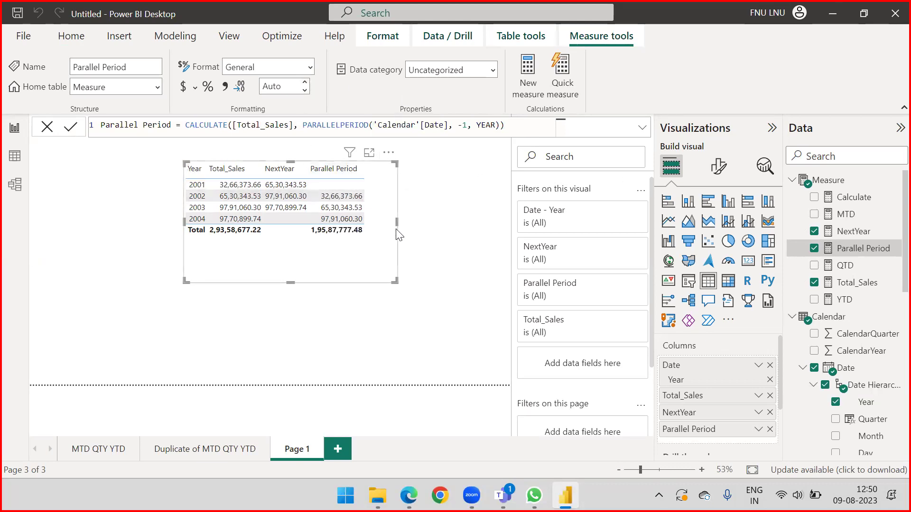
Widen the table visual by extending its right edge toward the edge of the page
left_click_drag(397, 222, 492, 223)
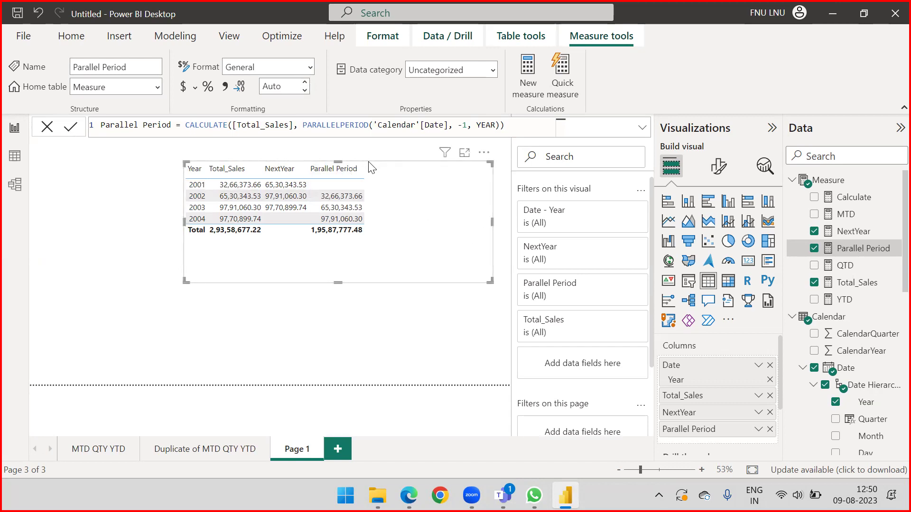
Move the table visual closer to the page's left edge
left_click_drag(354, 167, 305, 163)
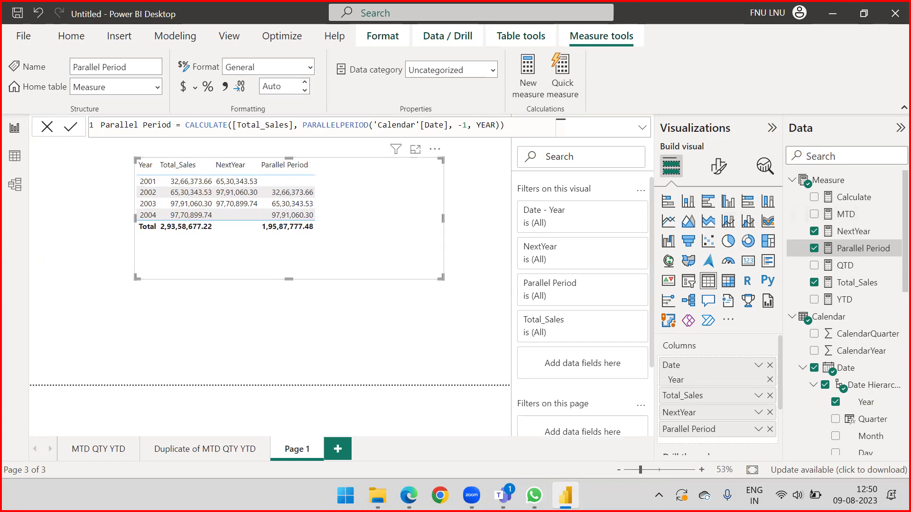
key("alt+Tab")
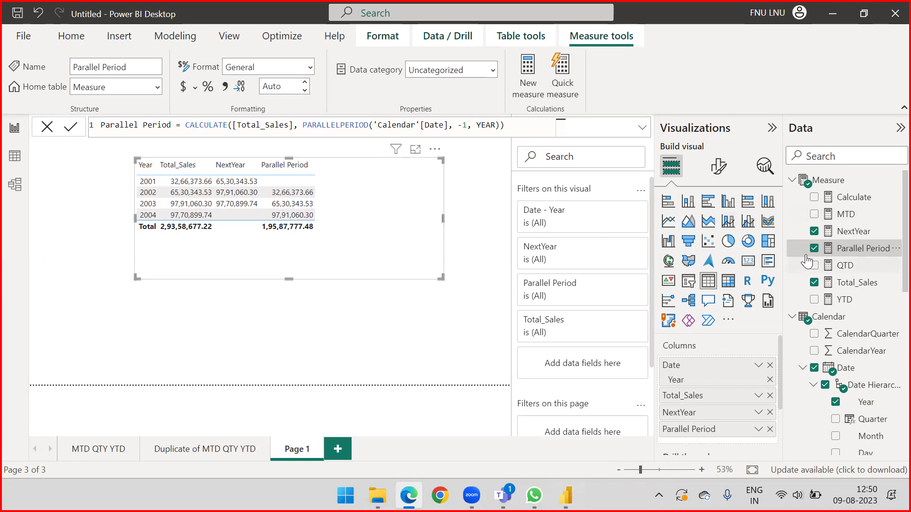
left_click(667, 201)
left_click(757, 366)
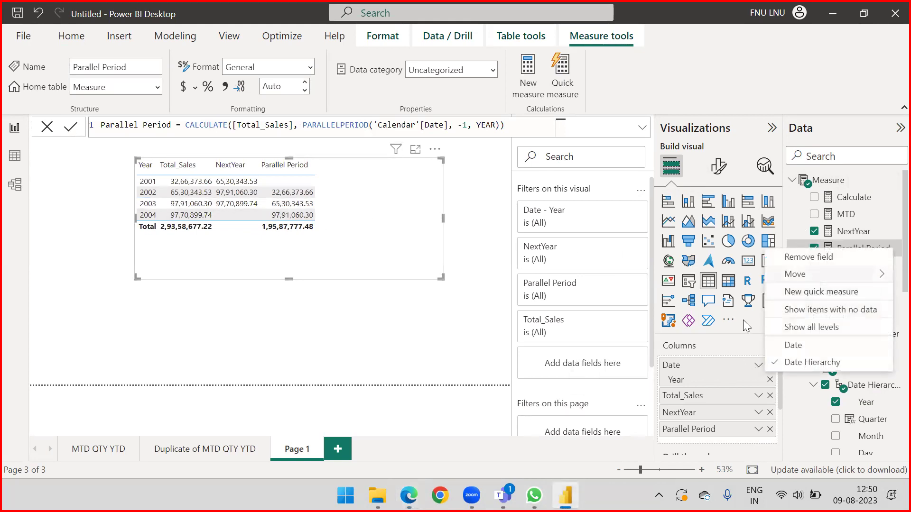
left_click(738, 332)
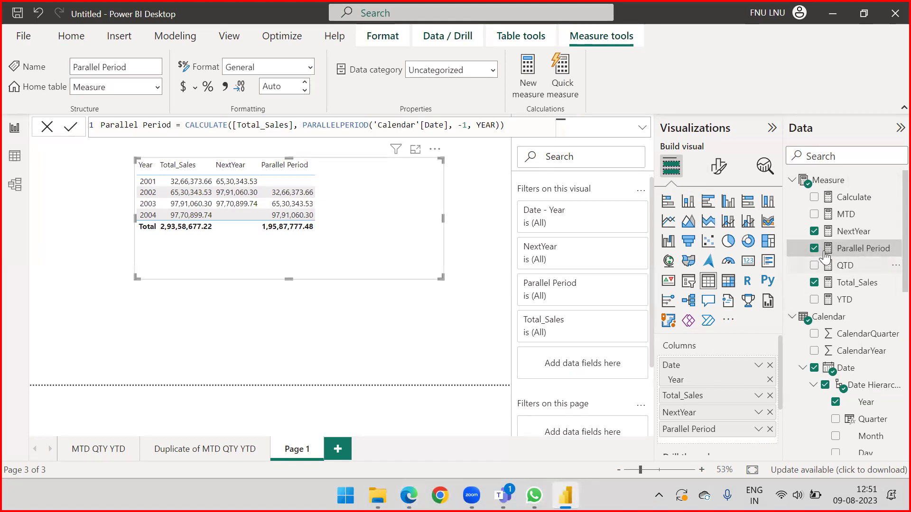
Add Month from the date hierarchy after Year in the table visual, then make the visual taller and shift it slightly up
left_click(792, 179)
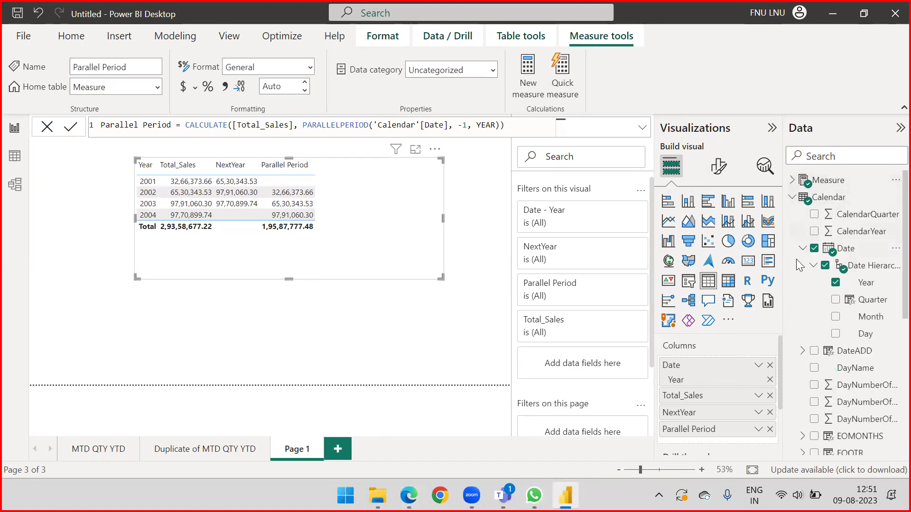
left_click_drag(847, 320, 706, 394)
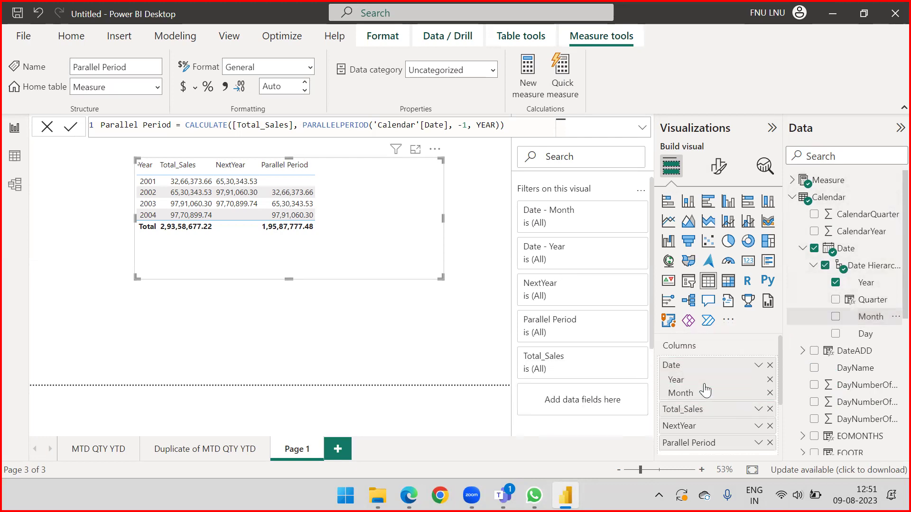
left_click_drag(289, 280, 289, 384)
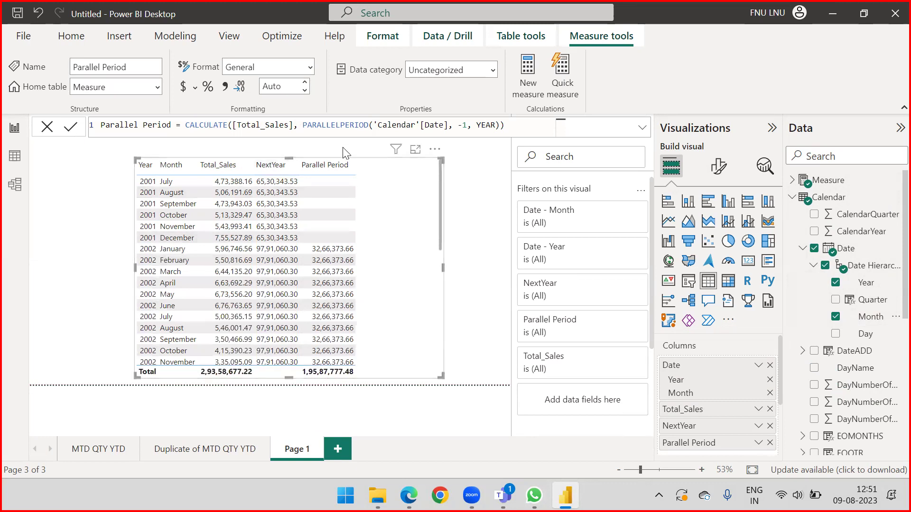
left_click_drag(348, 163, 334, 149)
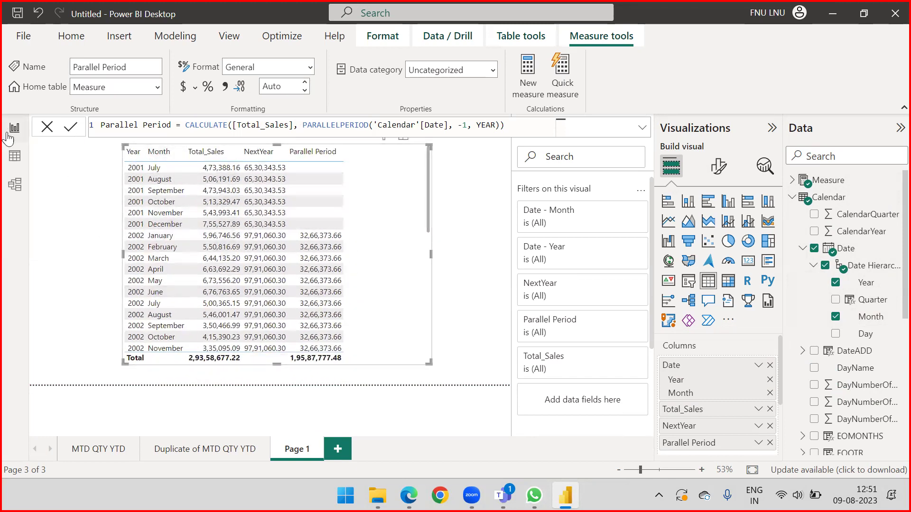
Set the Calendar table's MonthName column to sort by MonthNumberOfYear and return to the report page
left_click(15, 158)
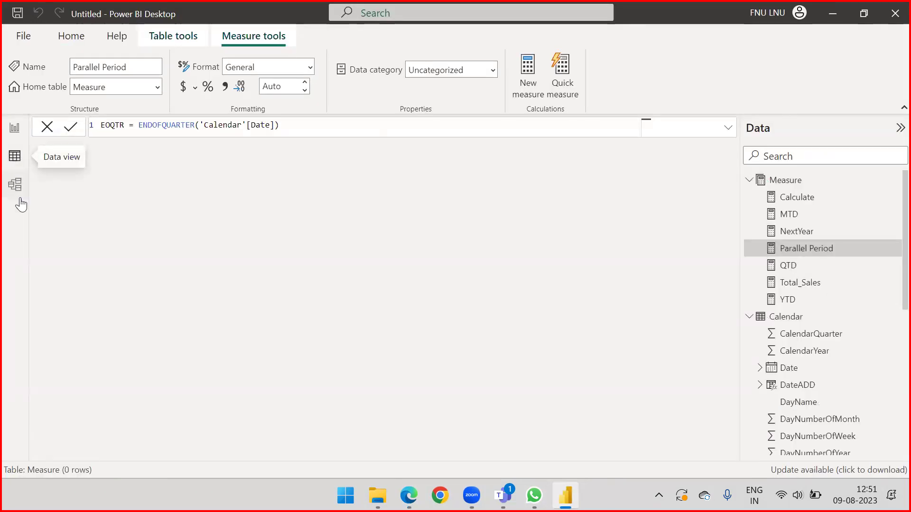
left_click(778, 317)
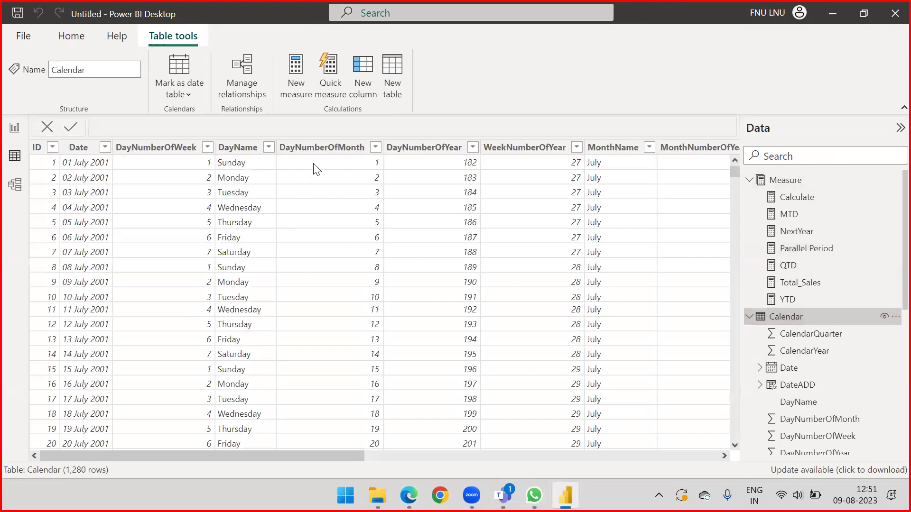
left_click(619, 152)
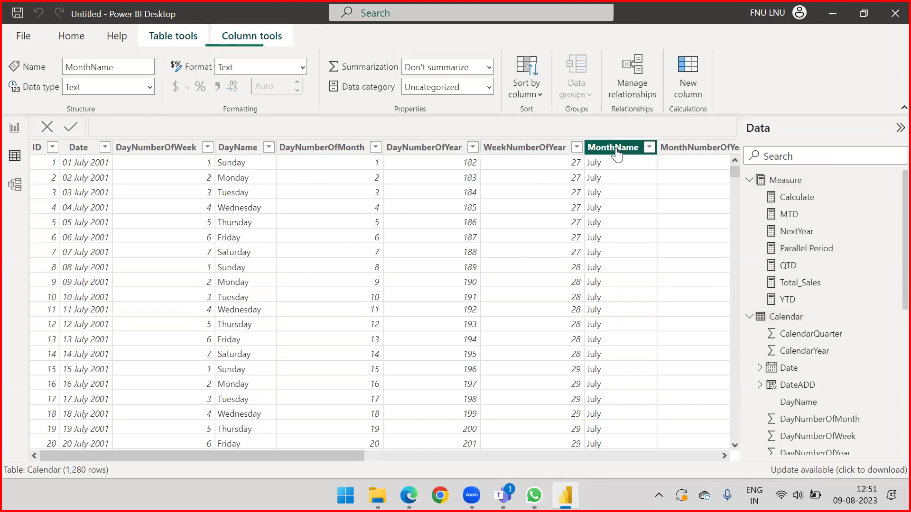
left_click_drag(293, 455, 387, 461)
left_click(541, 91)
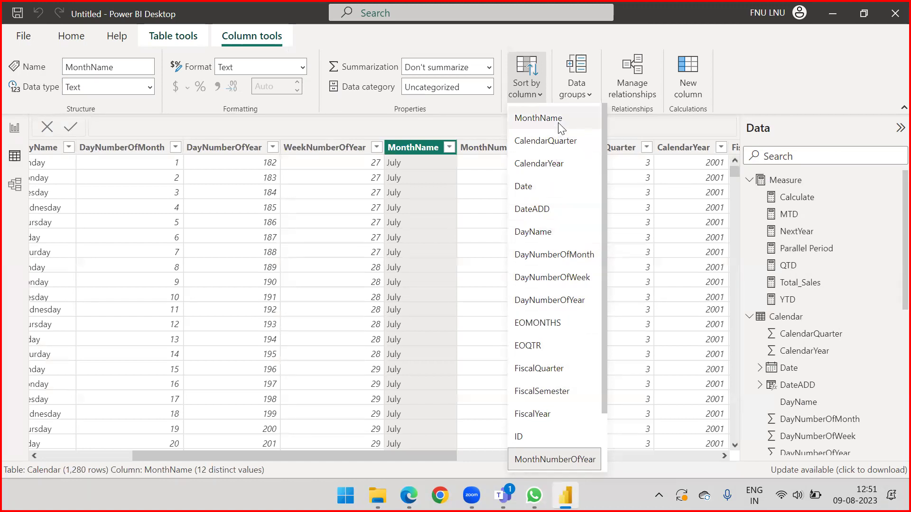
scroll(551, 204, "down", 1)
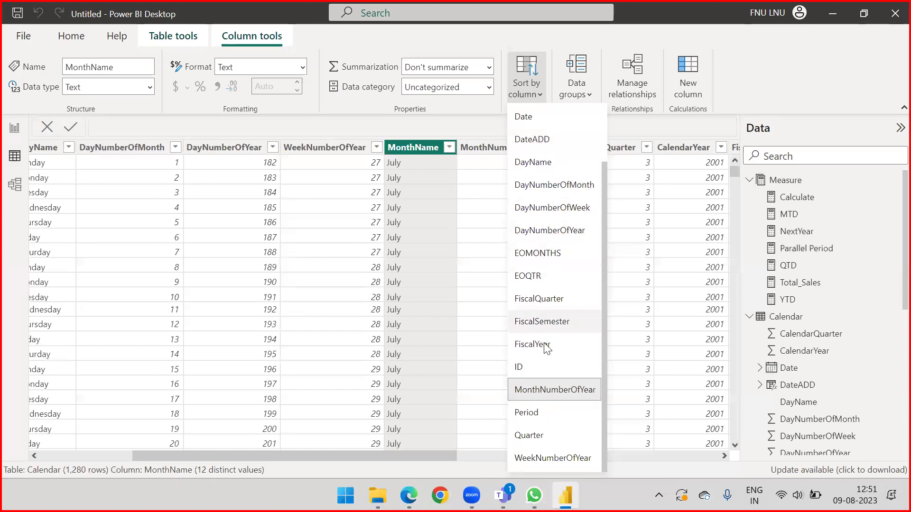
left_click(552, 387)
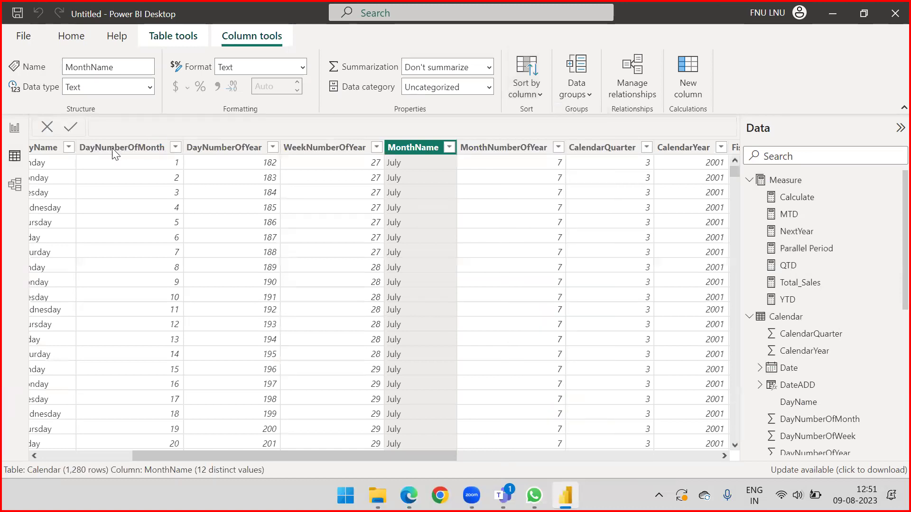
left_click(16, 131)
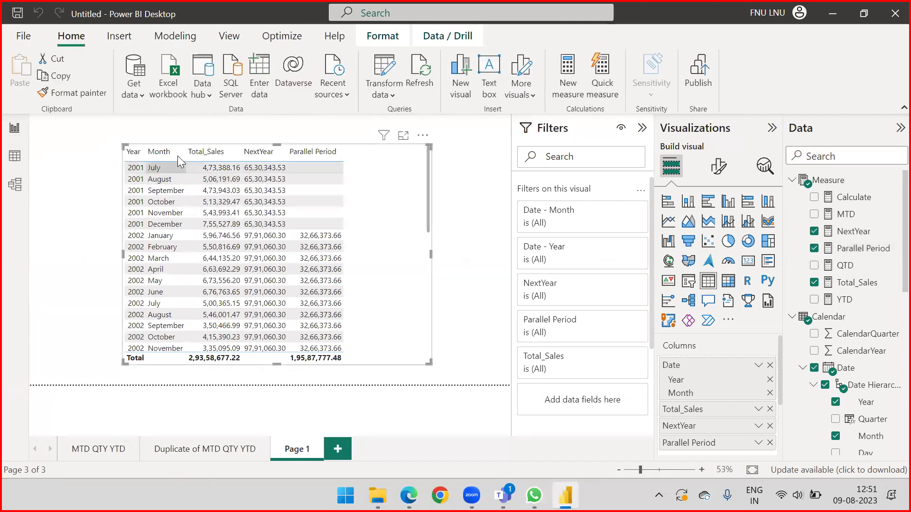
Sort the table visual by Month in ascending order and widen it slightly
left_click(170, 160)
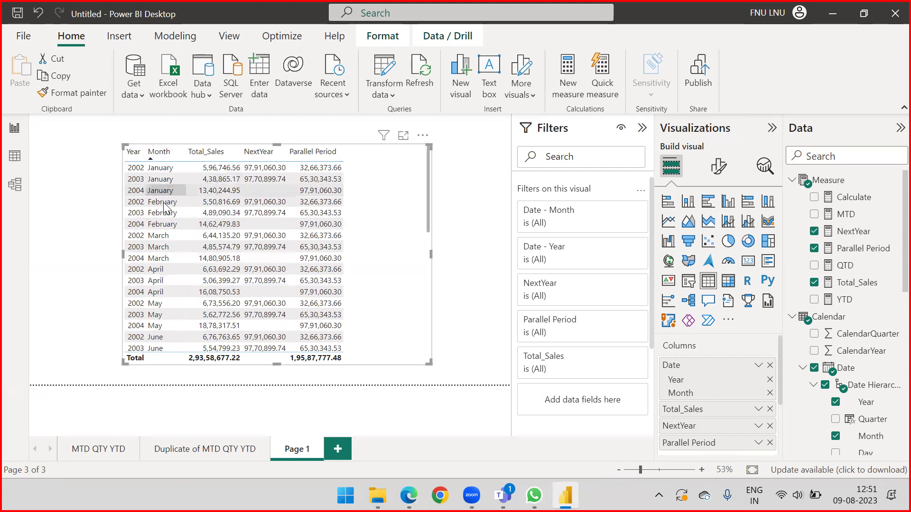
scroll(171, 245, "down", 5)
scroll(171, 246, "up", 5)
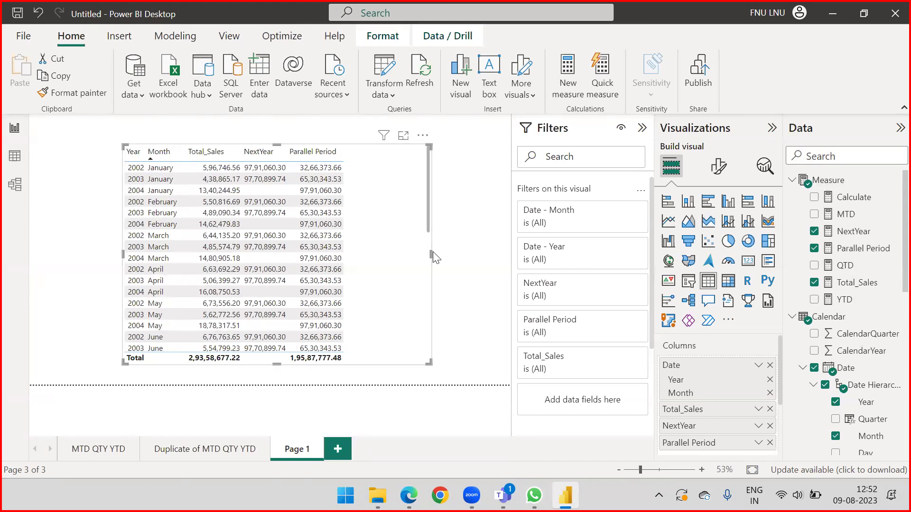
left_click_drag(430, 254, 461, 257)
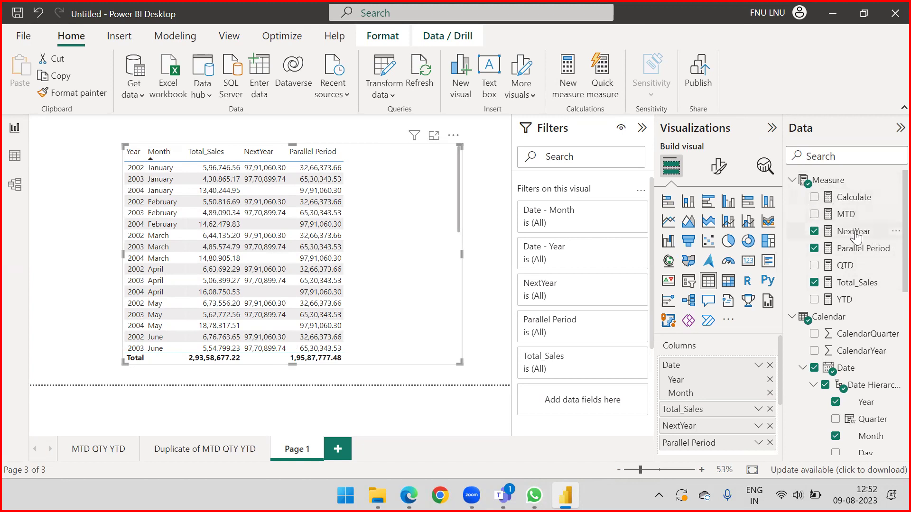
Create a new measure in the Measure table and name it "SamePeriodLast Year"
right_click(835, 179)
key("Escape")
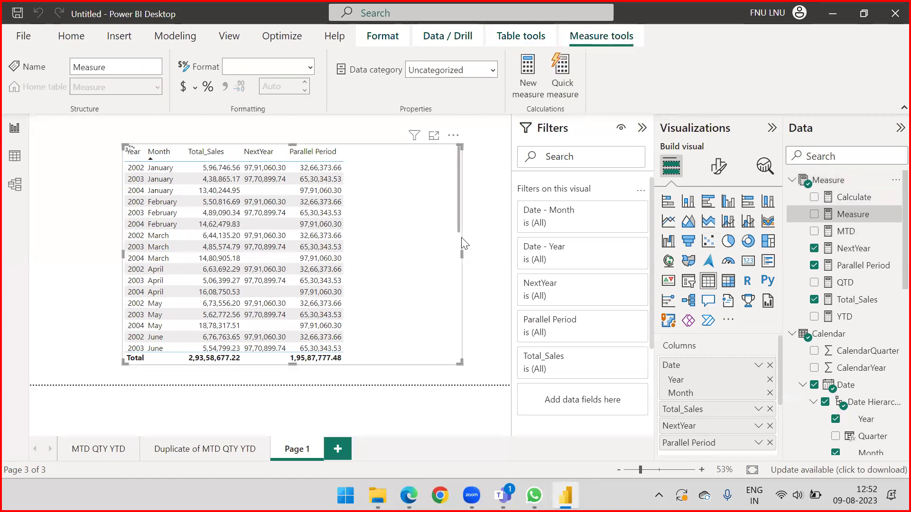
type("S")
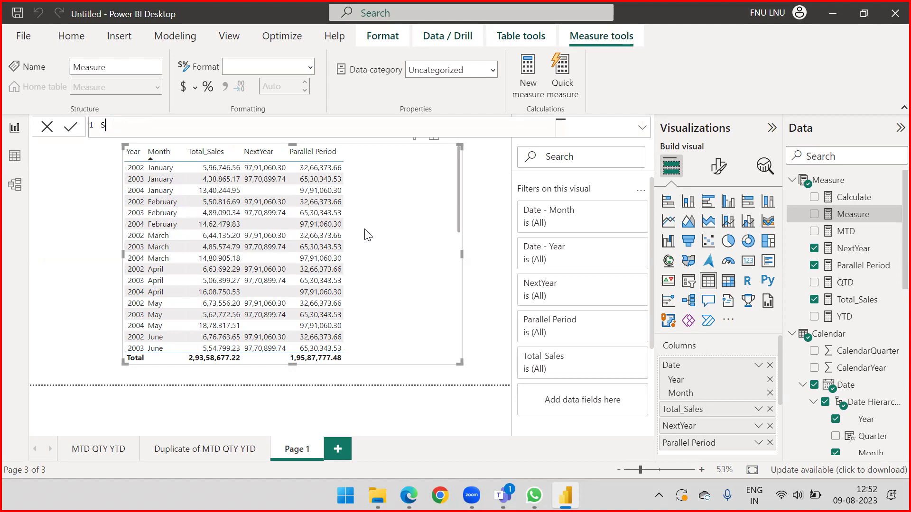
type("ame")
type("Pr")
type("riod ")
type("ast Year")
type(" = ")
type("Sam")
key("Tab")
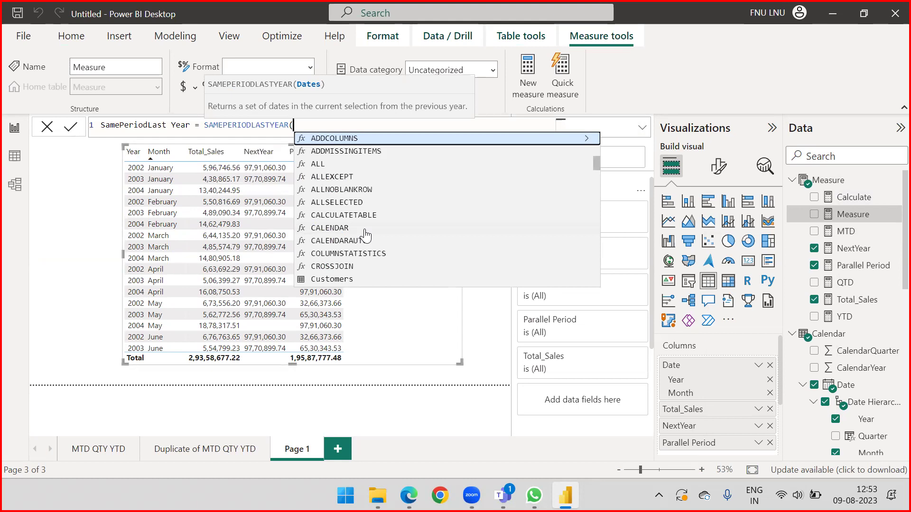
key("BackSpace")
key("BackSpace")
key("BackSpace")
key("BackSpace")
key("BackSpace")
key("BackSpace")
key("BackSpace")
key("BackSpace")
key("BackSpace")
key("BackSpace")
key("BackSpace")
key("BackSpace")
key("BackSpace")
key("BackSpace")
key("BackSpace")
key("BackSpace")
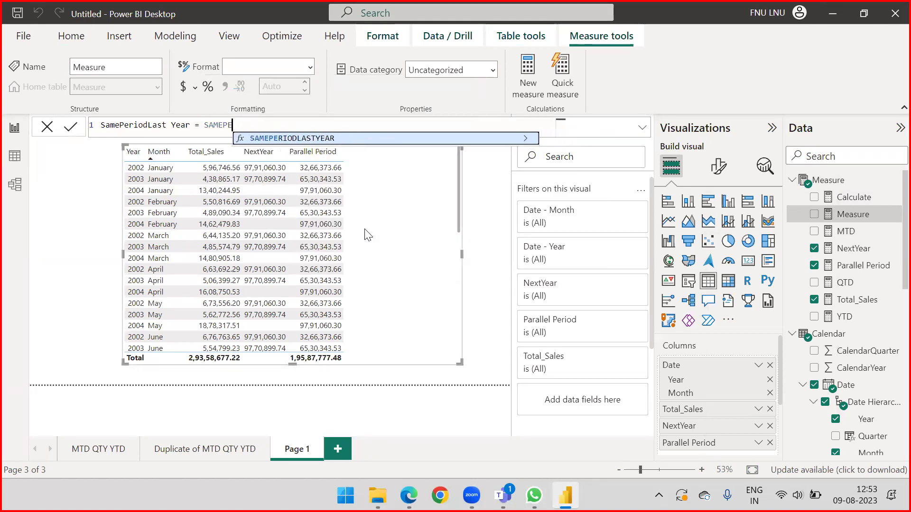
key("BackSpace")
key("BackSpace")
key("BackSpace")
Start the SamePeriodLast Year formula with the CALCULATE function, using [Total_Sales] as its expression
type("Cal")
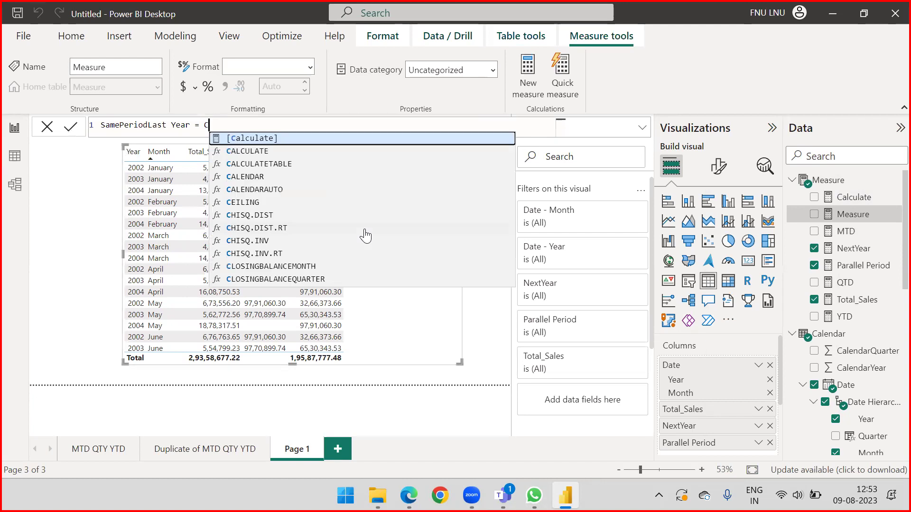
key("Tab")
key("BackSpace")
key("BackSpace")
key("BackSpace")
key("BackSpace")
key("BackSpace")
key("BackSpace")
key("BackSpace")
key("BackSpace")
key("BackSpace")
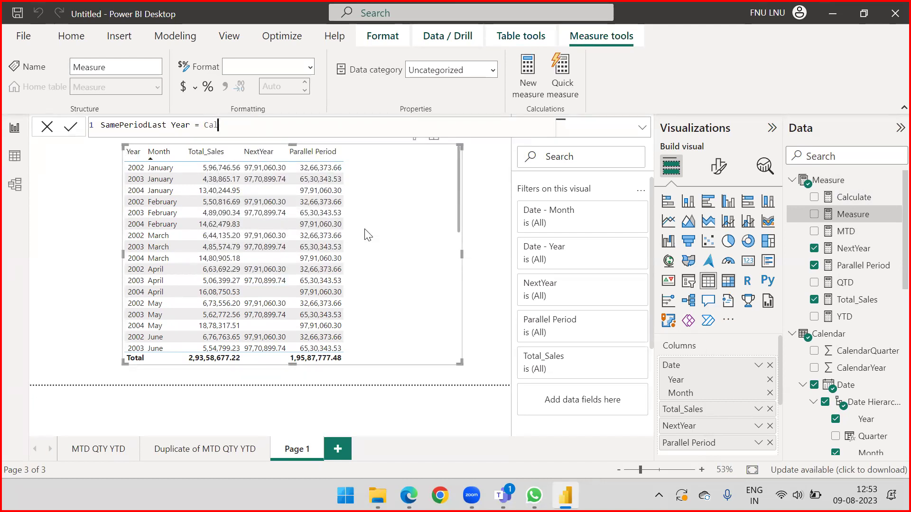
key("Down")
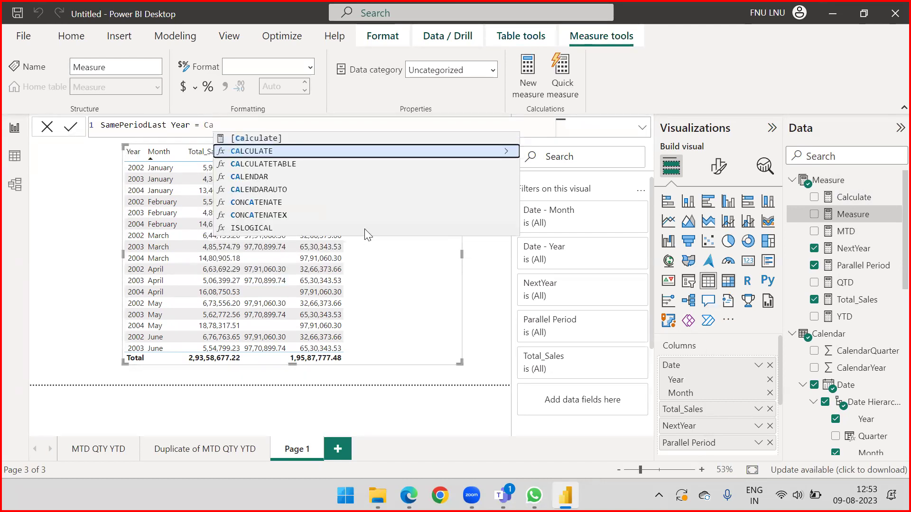
key("Tab")
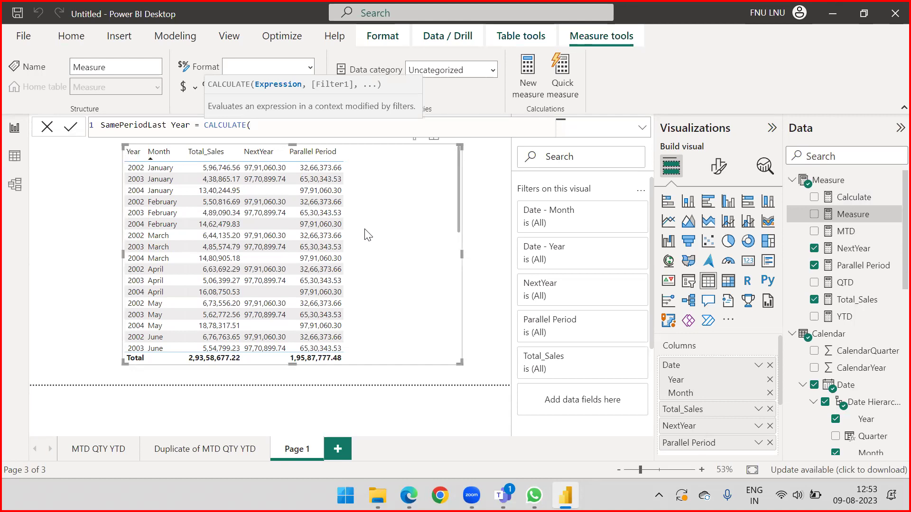
type("tot")
key("Up")
key("Up")
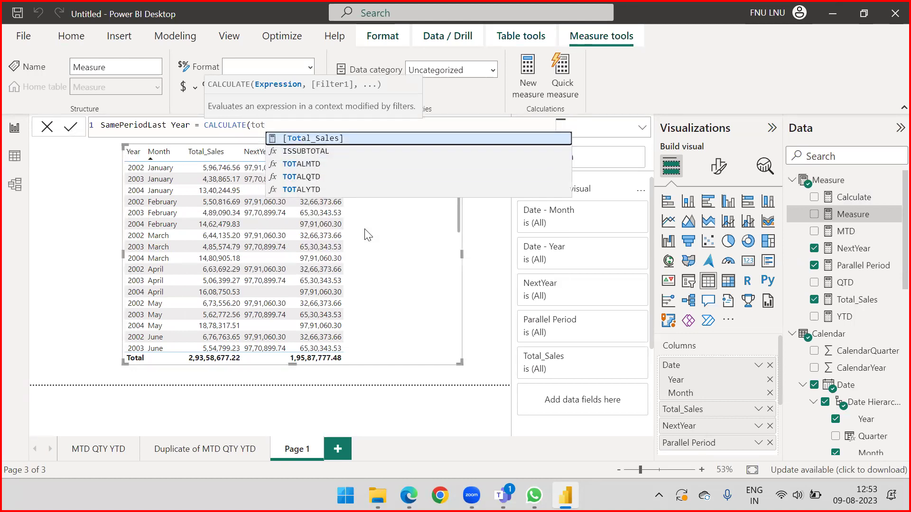
key("Tab")
Add SAMEPERIODLASTYEAR('Calendar'[Date]) as the CALCULATE filter and commit the SamePeriodLast Year measure
type(", ")
type("Su")
key("BackSpace")
key("BackSpace")
type("same")
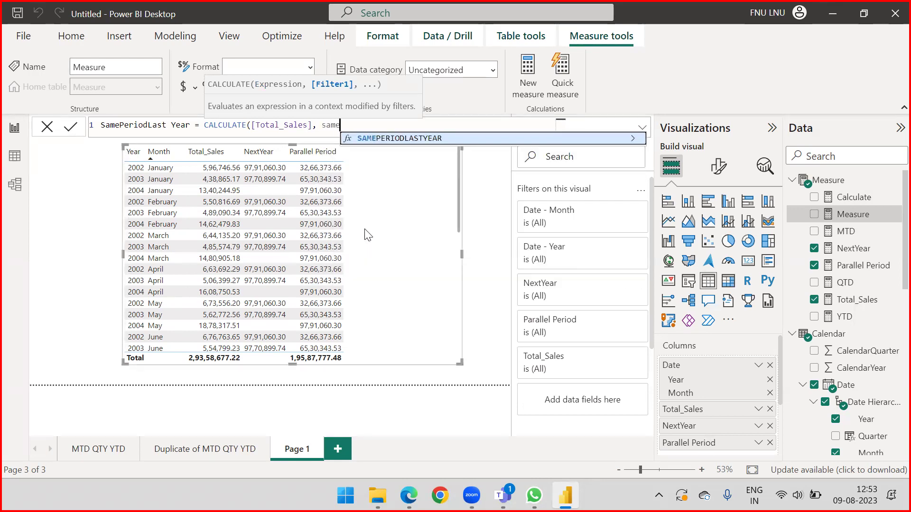
key("Tab")
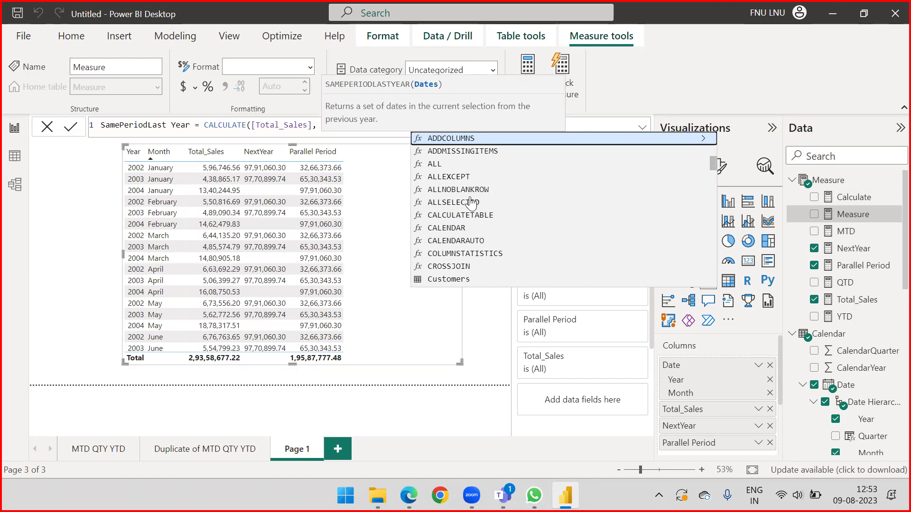
type("cale")
key("Down")
key("Down")
key("Down")
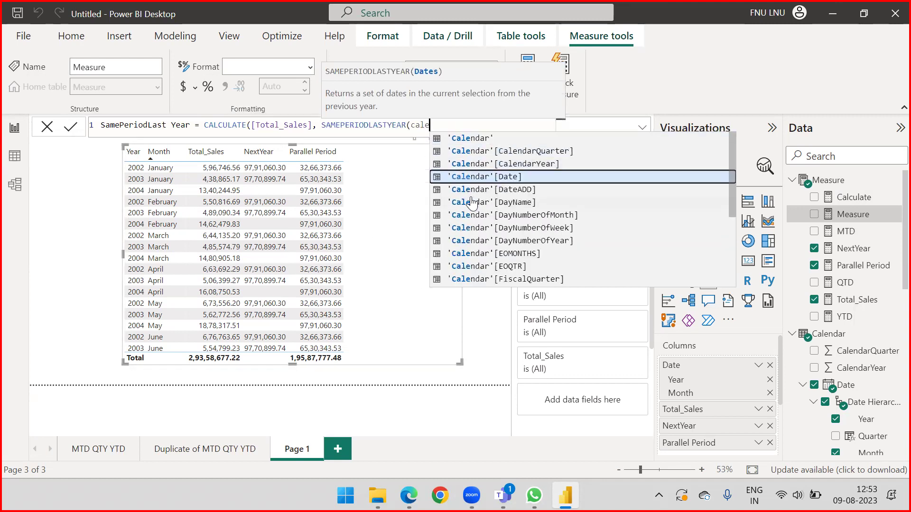
key("Tab")
type(")")
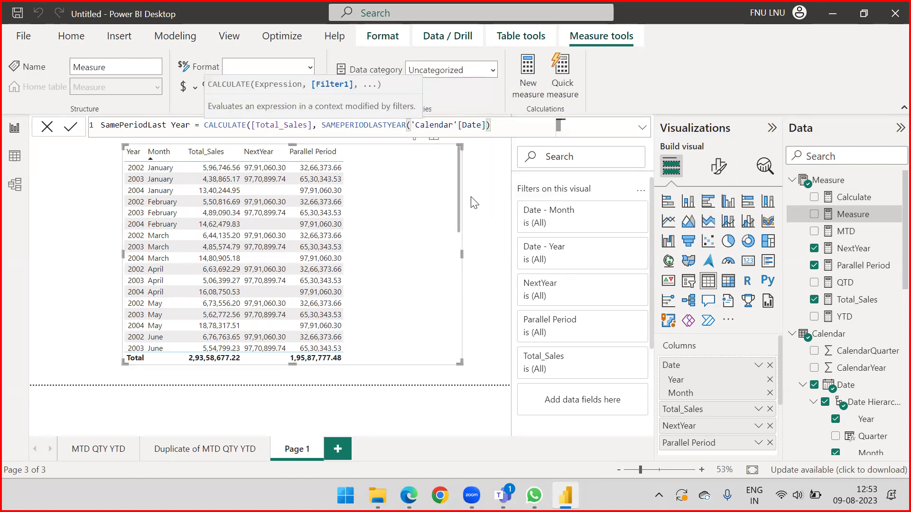
type(")")
key("Return")
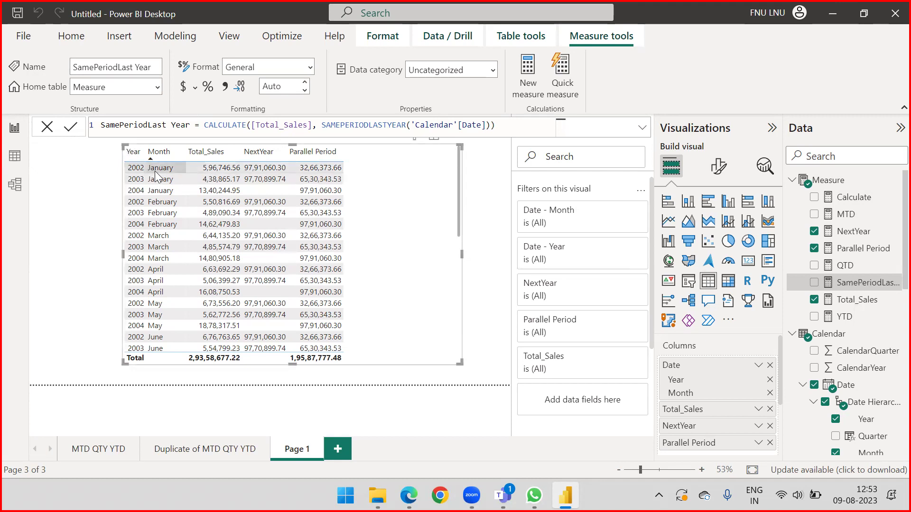
Add the SamePeriodLast Year measure to the table visual and draw arrows from January Total_Sales of 2002 and 2003 to its following-year values
left_click_drag(537, 256, 416, 203)
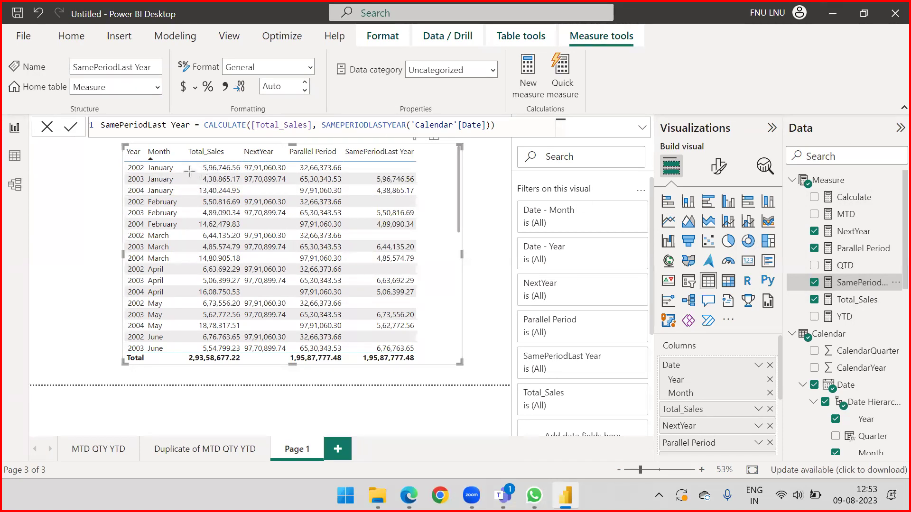
left_click_drag(239, 169, 372, 180)
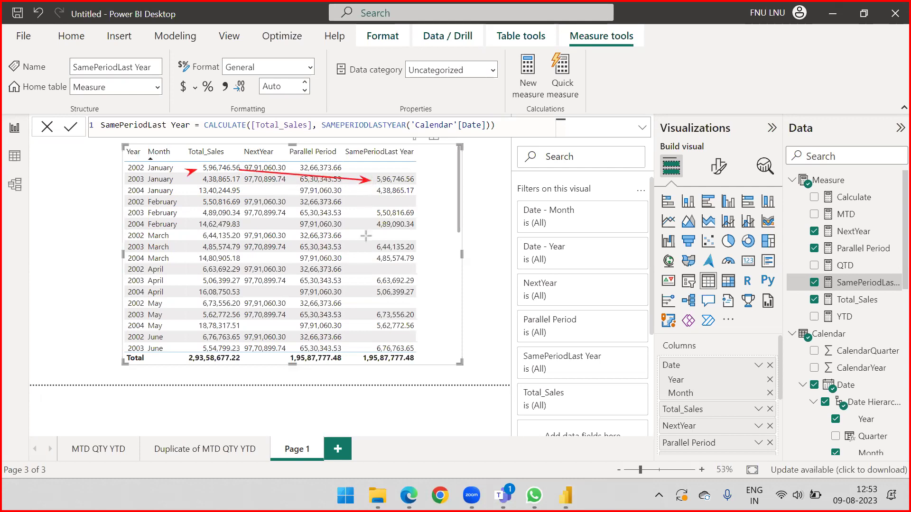
mouse_move(239, 181)
left_mouse_down()
mouse_move(265, 192)
mouse_move(369, 191)
left_mouse_up()
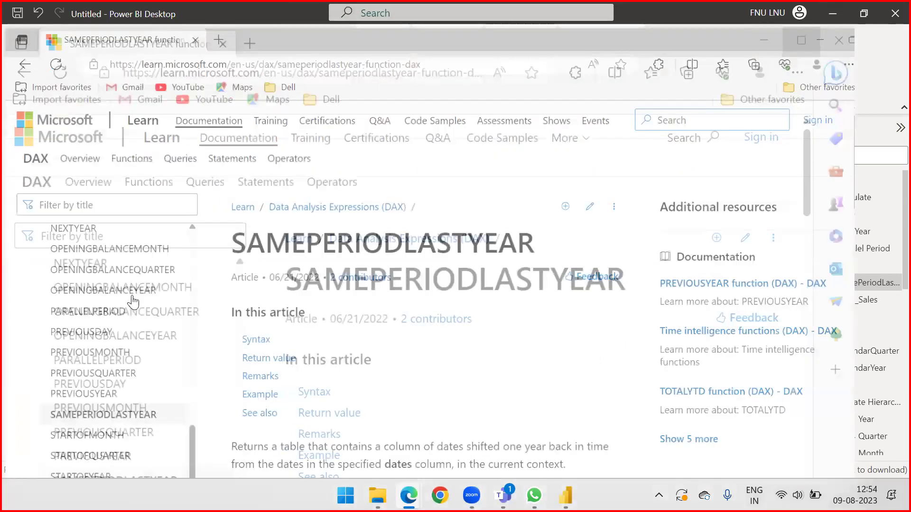
Review the time intelligence functions listed in the DAX documentation, from CLOSINGBALANCEMONTH to TOTALYTD, and close the documentation window
scroll(130, 277, "up", 8)
scroll(129, 277, "down", 2)
scroll(129, 278, "down", 3)
scroll(128, 280, "down", 4)
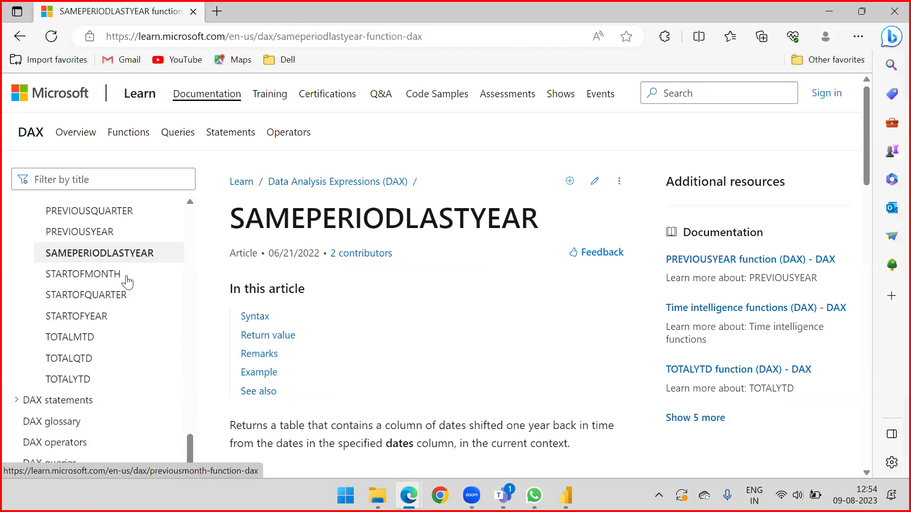
scroll(101, 343, "up", 2)
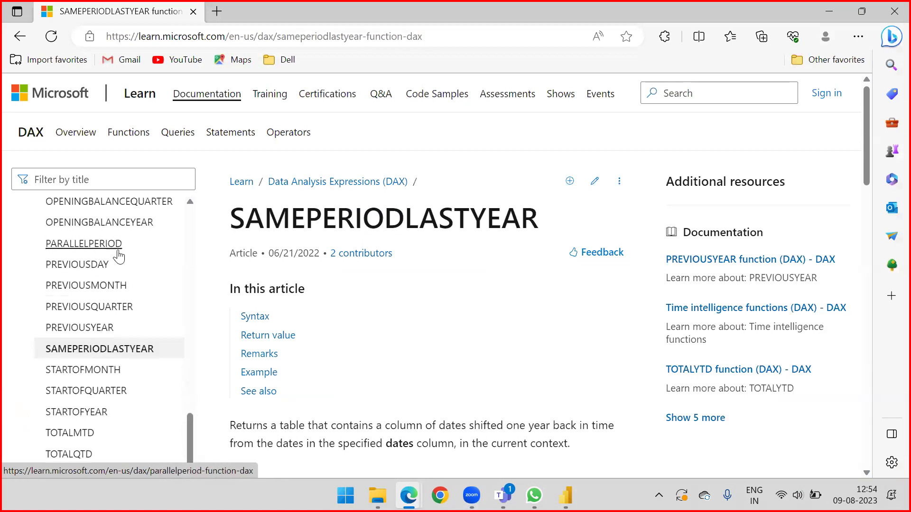
scroll(119, 257, "down", 2)
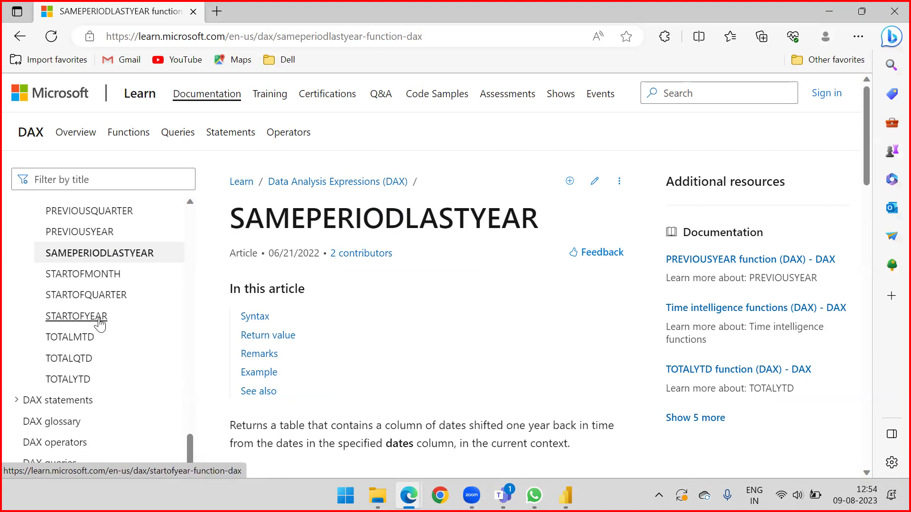
scroll(108, 287, "up", 3)
scroll(109, 287, "up", 4)
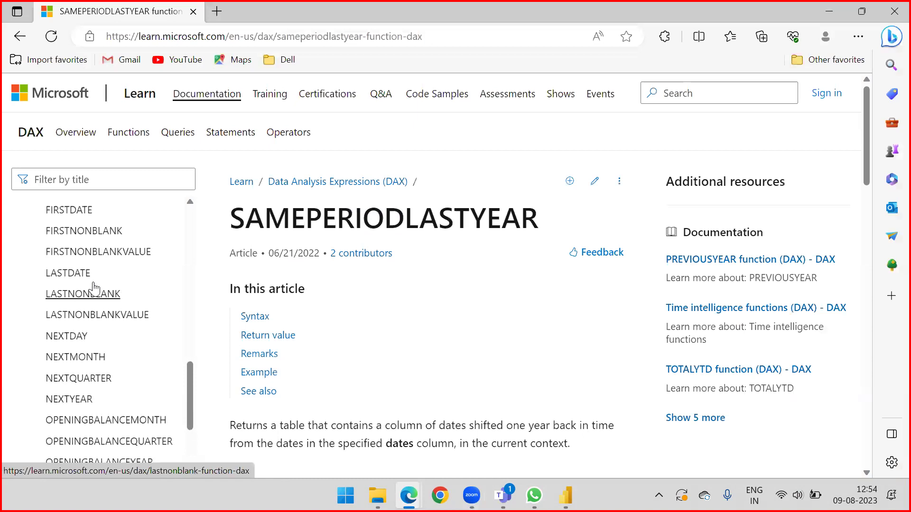
scroll(119, 256, "up", 1)
scroll(90, 328, "down", 1)
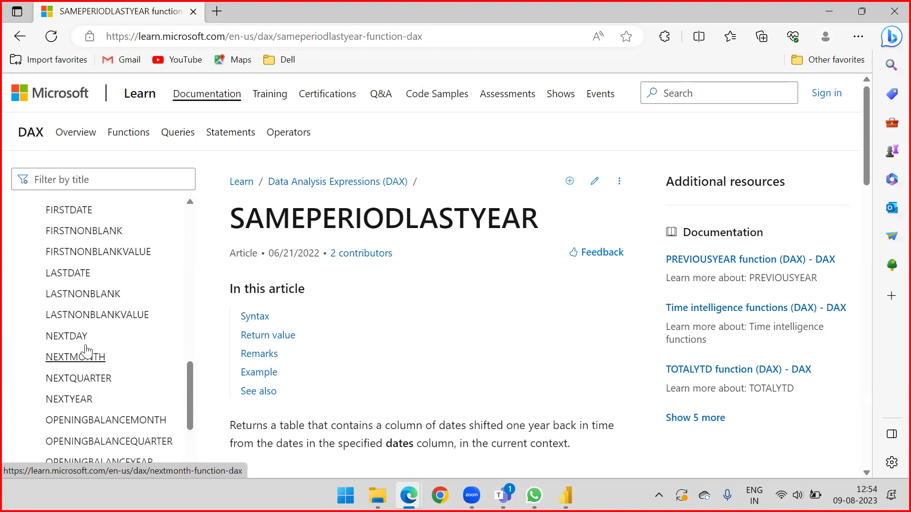
scroll(88, 337, "up", 2)
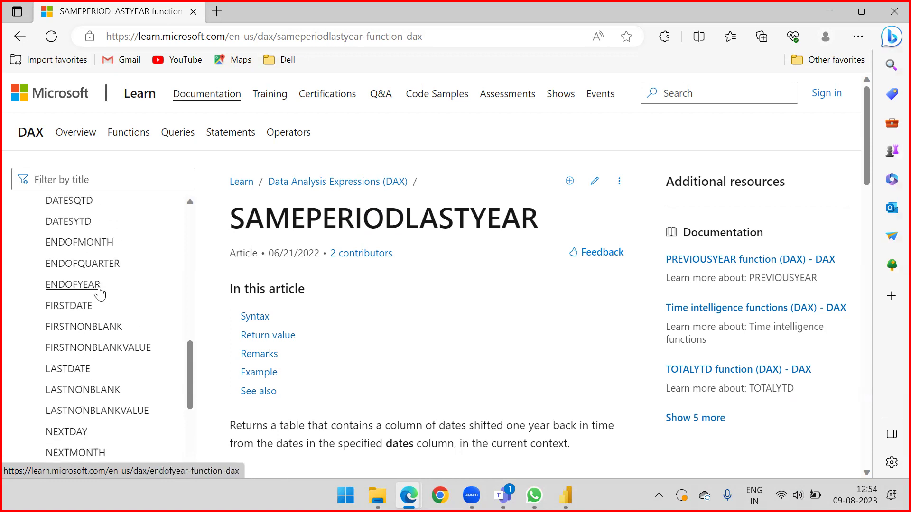
scroll(100, 293, "up", 3)
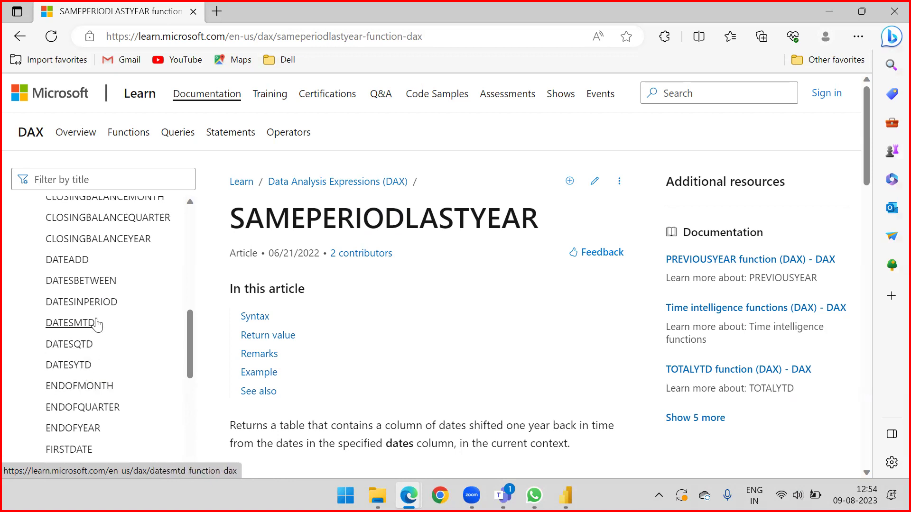
scroll(101, 311, "up", 1)
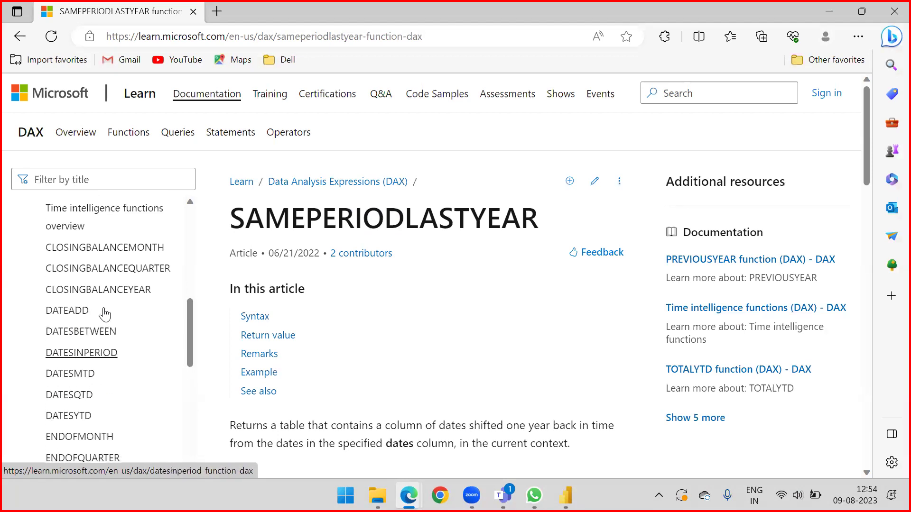
scroll(105, 314, "up", 1)
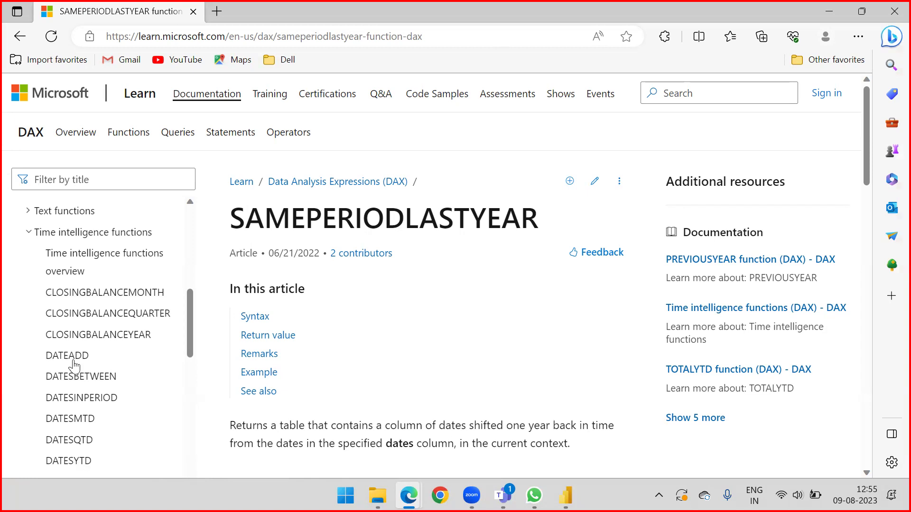
scroll(123, 363, "down", 5)
scroll(124, 364, "up", 8)
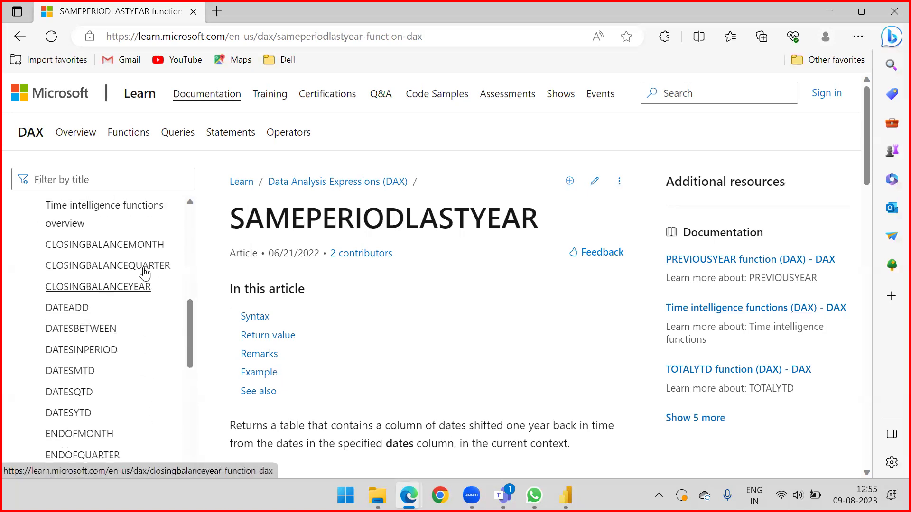
left_click(891, 13)
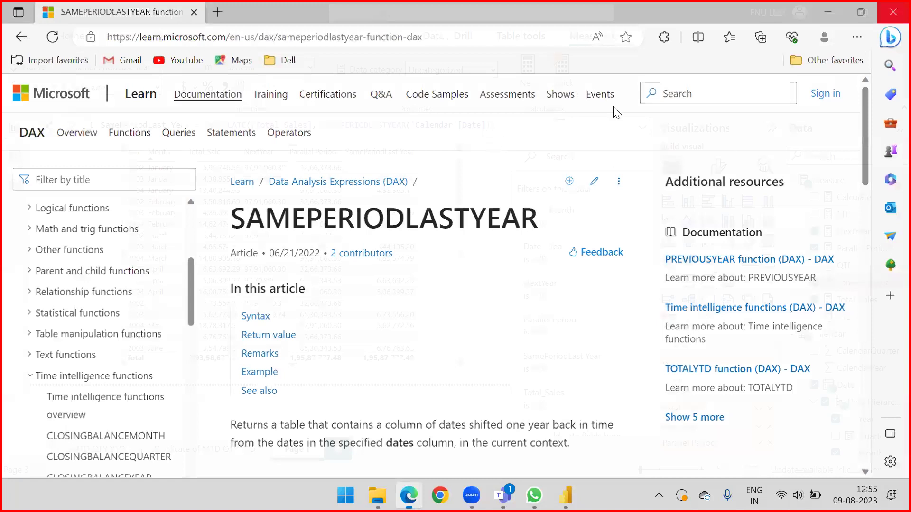
left_click(891, 13)
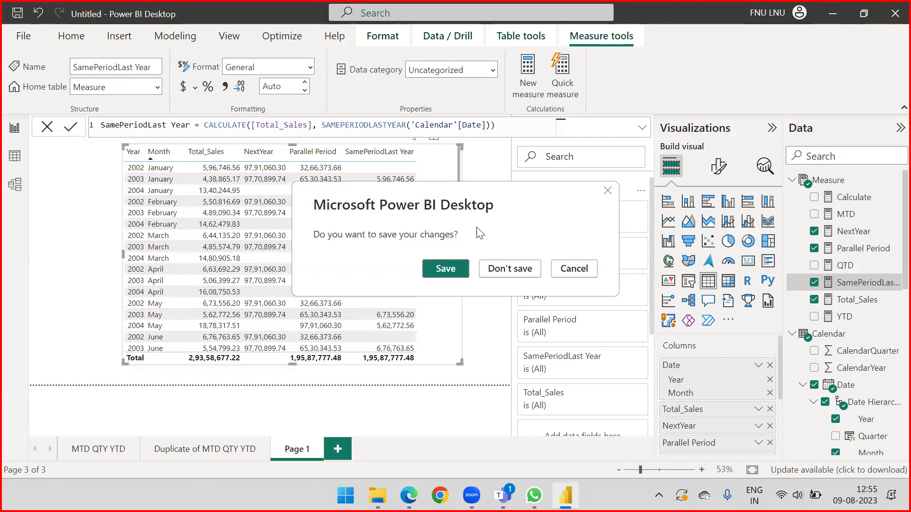
left_click(450, 267)
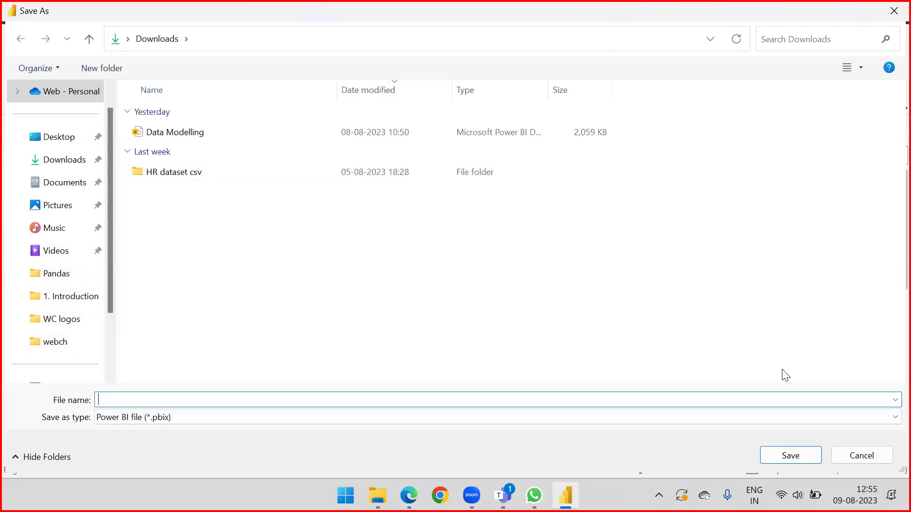
left_click(848, 453)
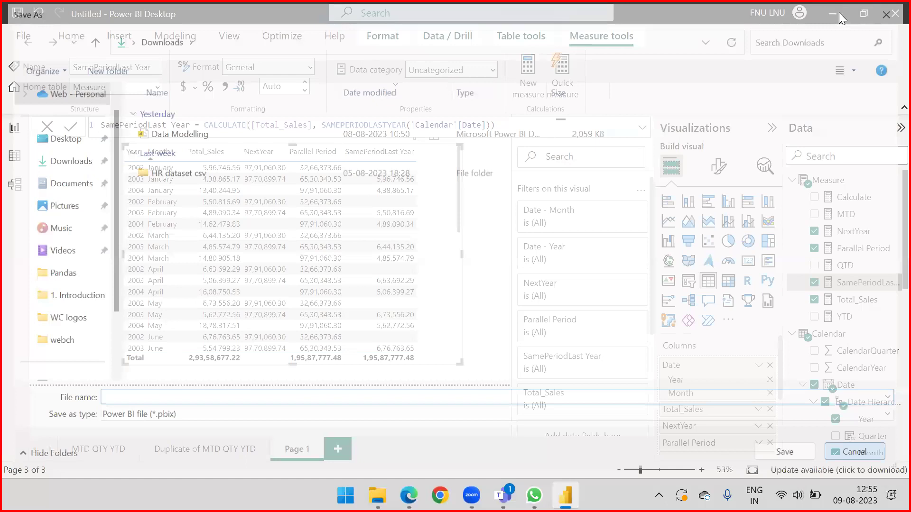
Minimize all open windows to show the desktop
key("super+d")
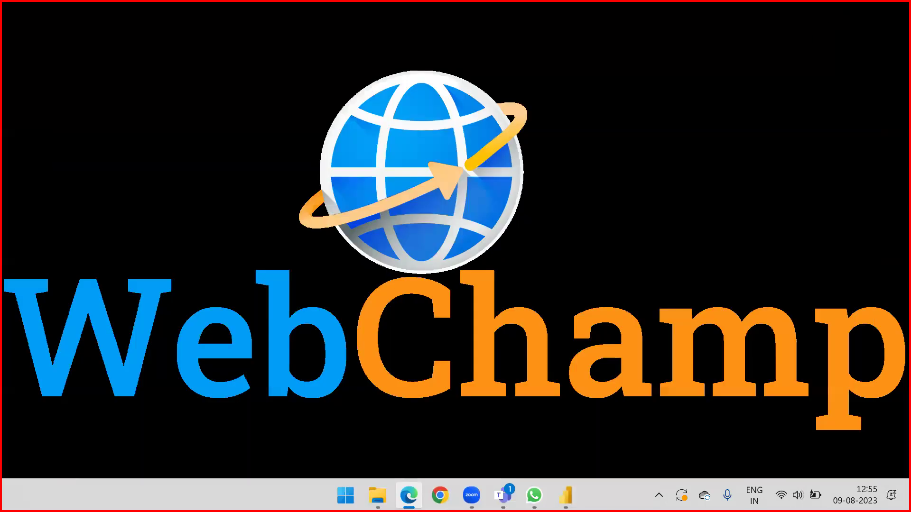